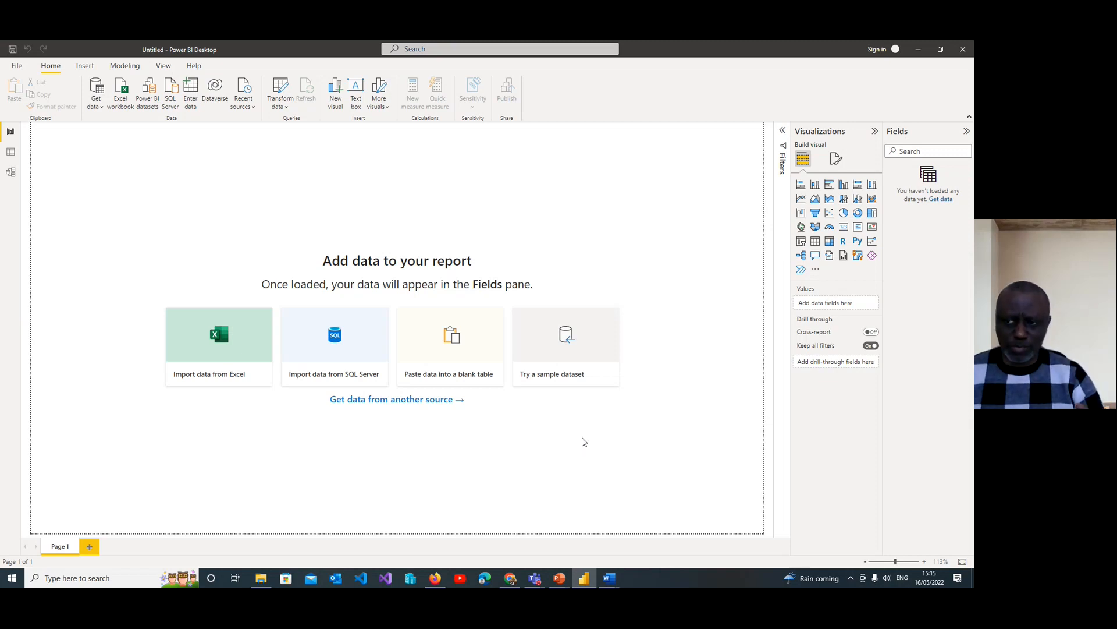
Connect to the AdventureWorks Sales Excel workbook as the report's data source
click(102, 109)
click(135, 141)
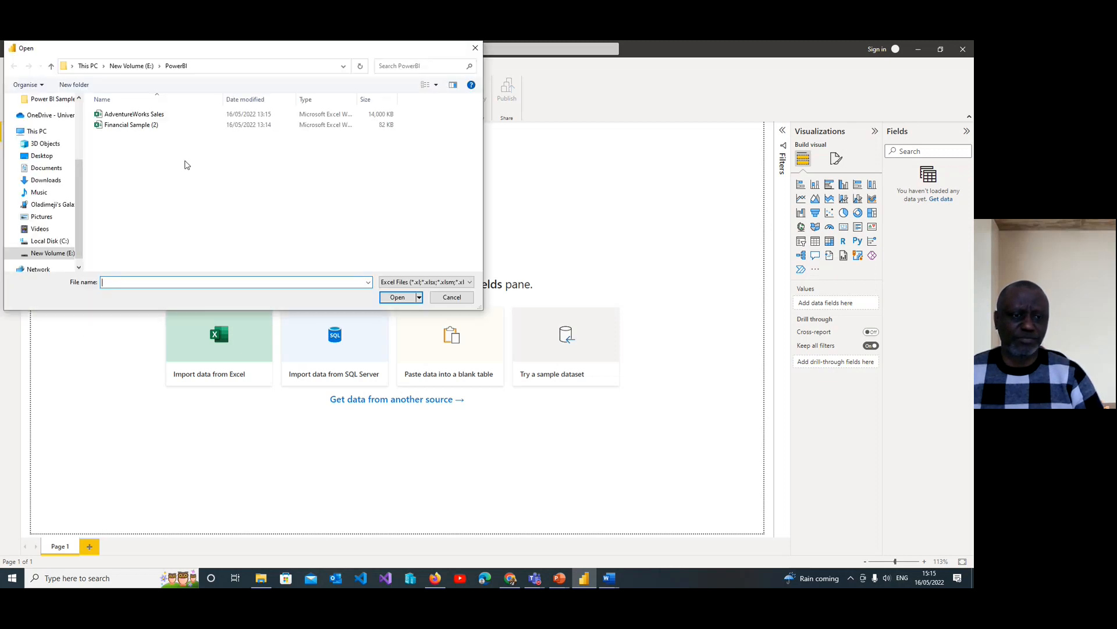
click(144, 117)
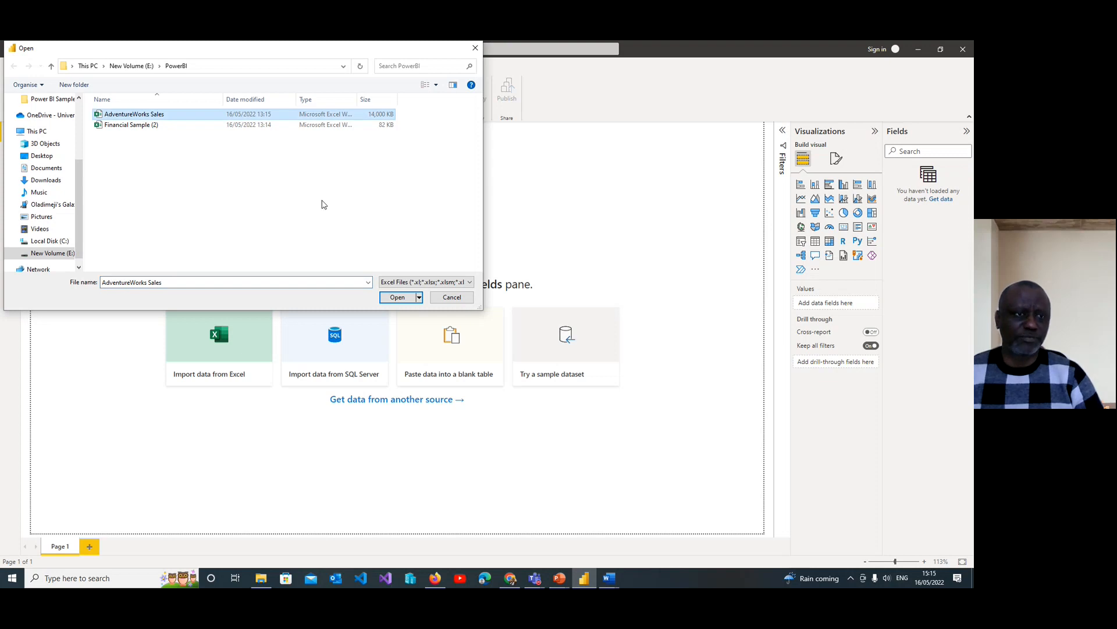
click(397, 298)
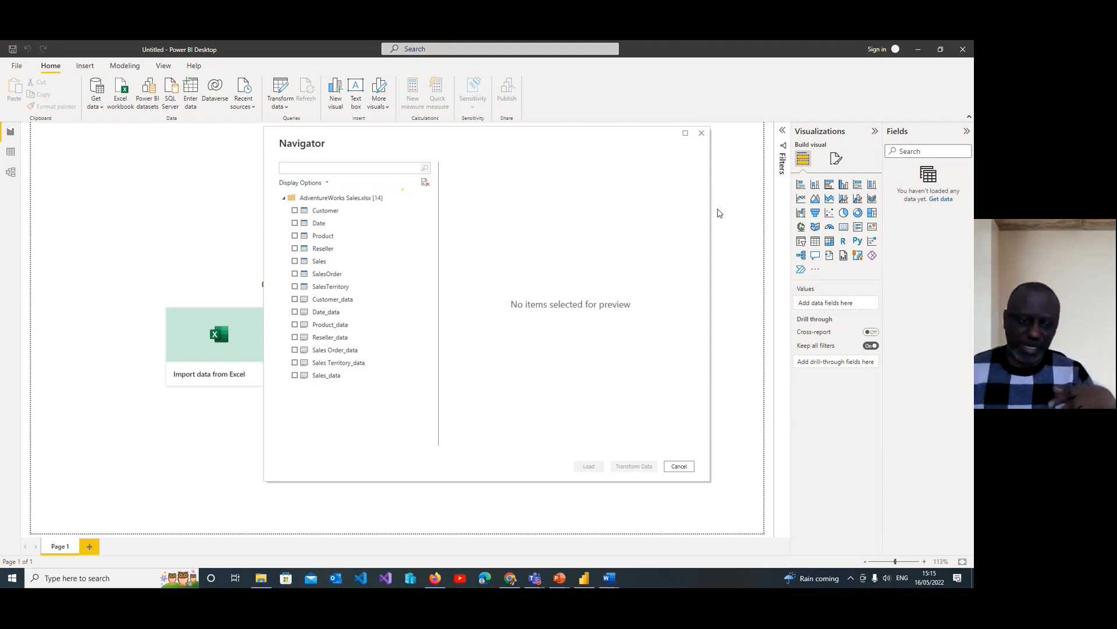
Select the Customer, Date, Product, Reseller, Sales, SalesOrder and SalesTerritory tables for import
click(331, 216)
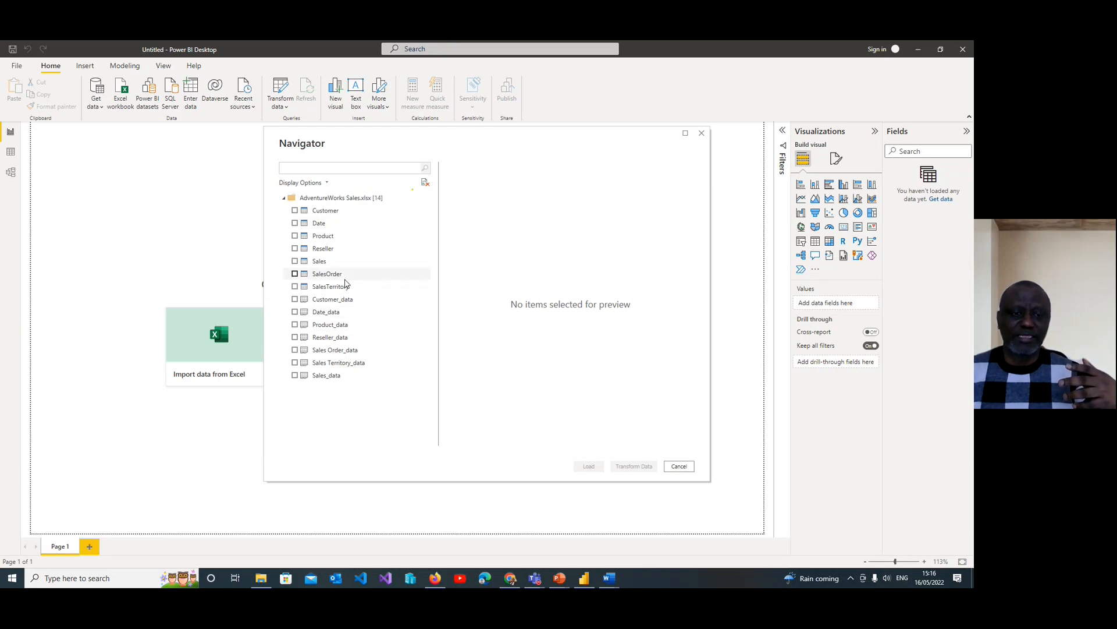
click(294, 212)
click(294, 224)
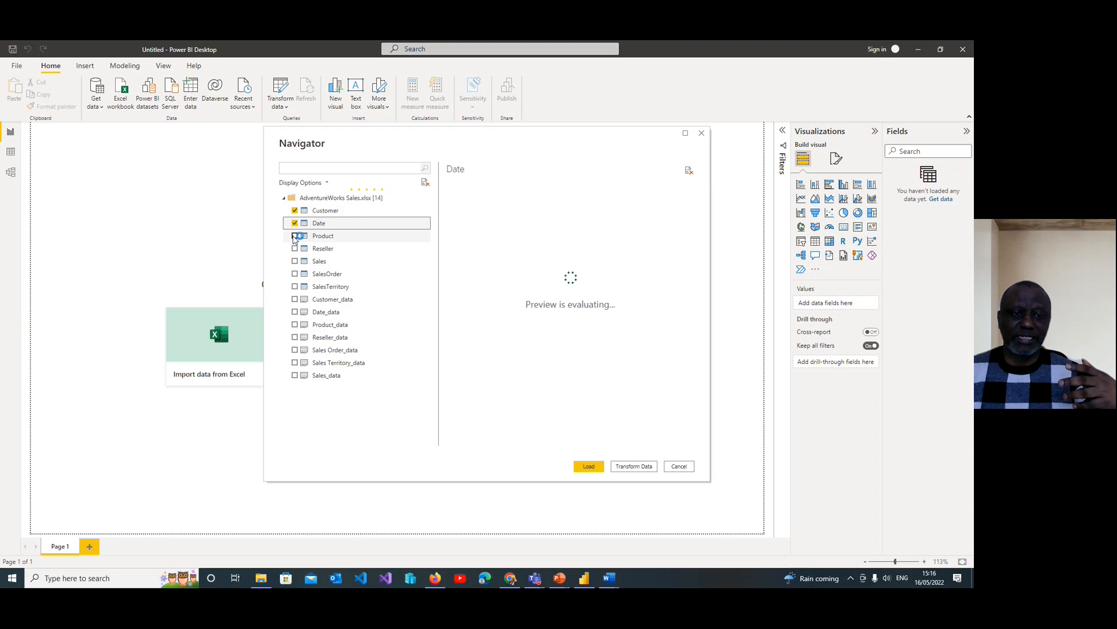
click(295, 236)
click(294, 249)
click(295, 261)
click(294, 274)
click(294, 287)
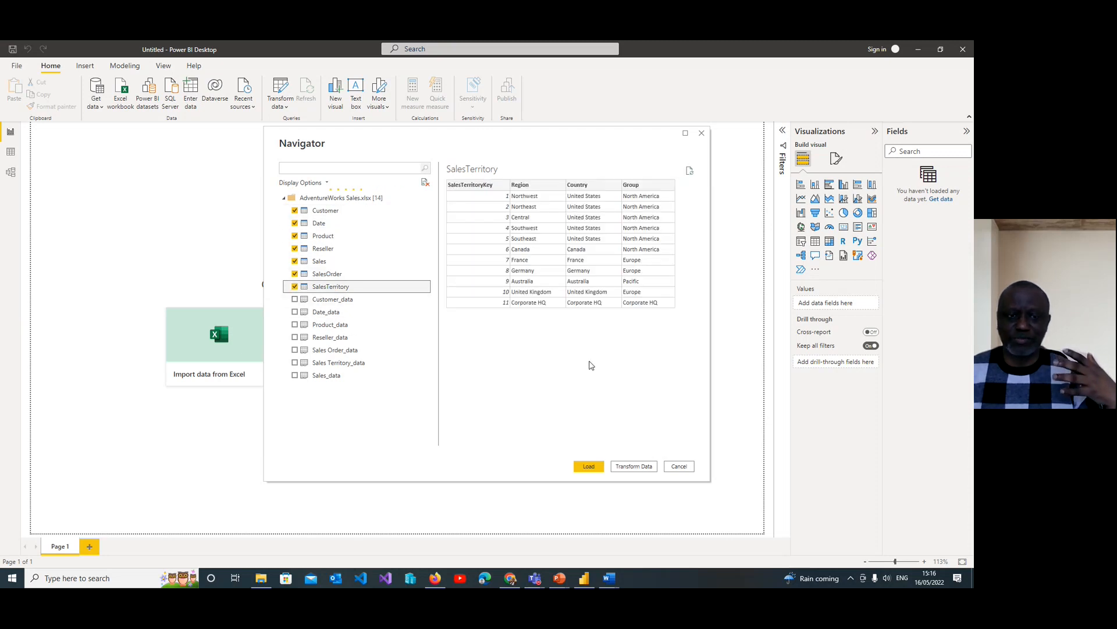
Deselect all seven chosen tables, from SalesTerritory back to Customer
click(295, 287)
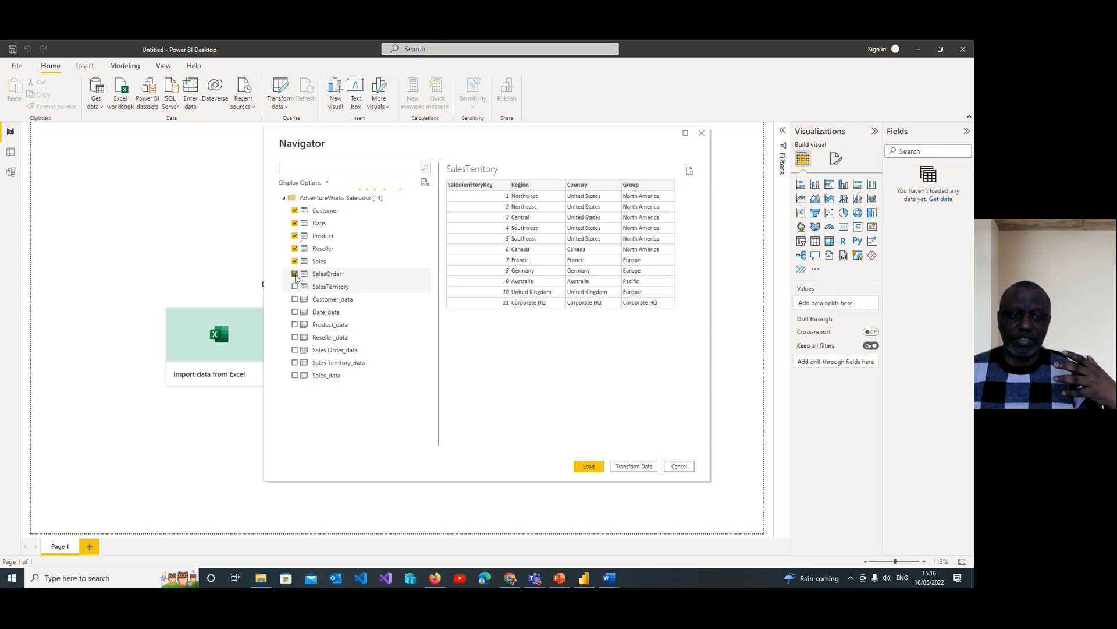
click(295, 274)
click(295, 262)
click(295, 248)
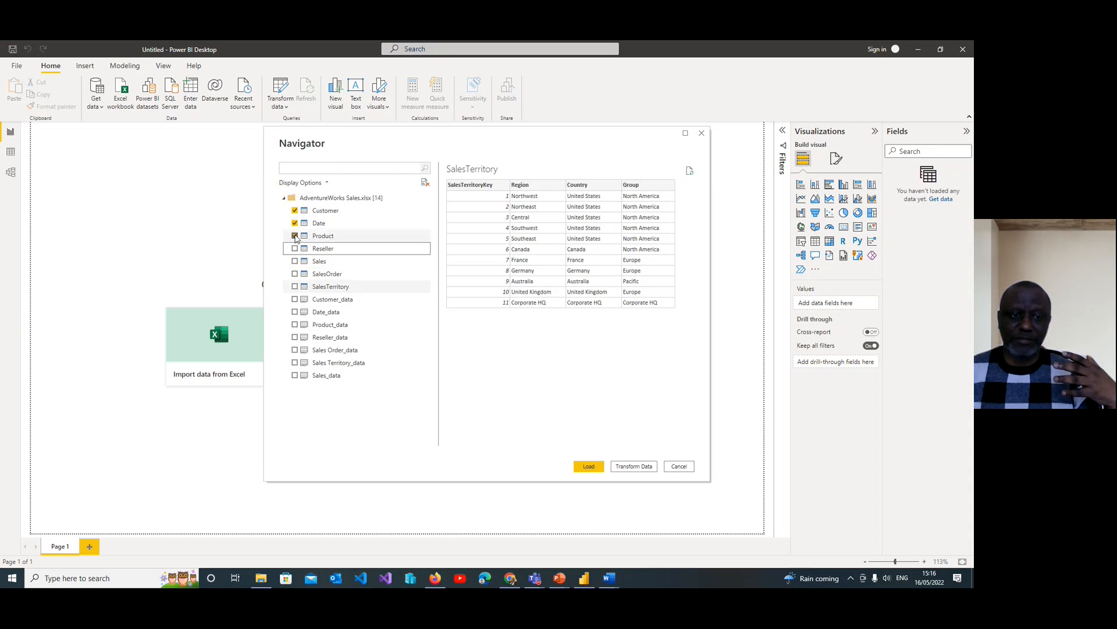
click(295, 236)
click(295, 222)
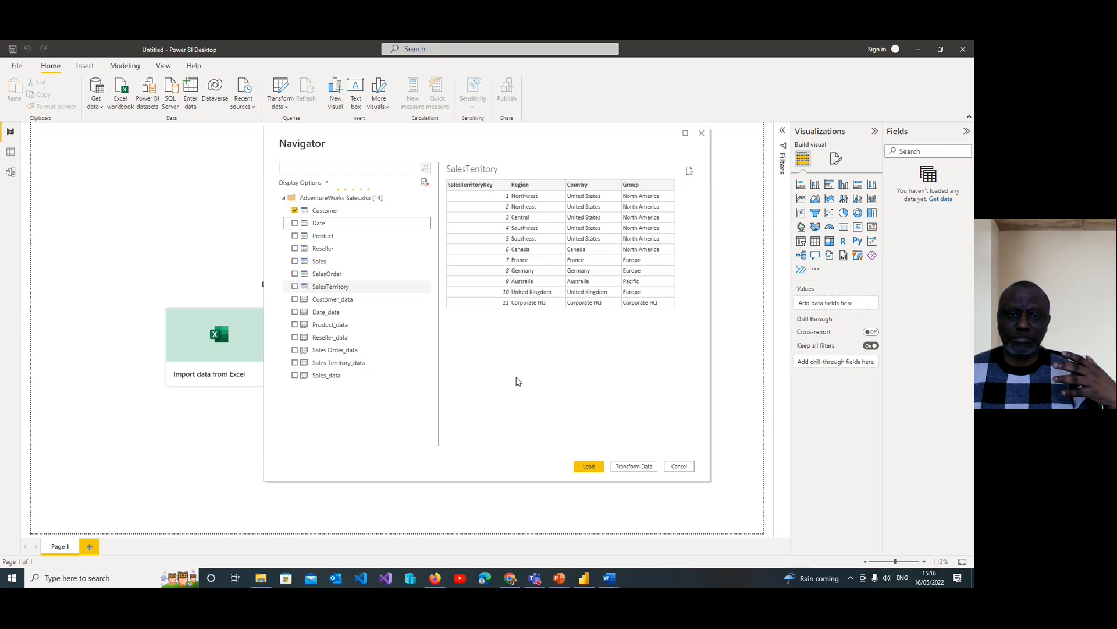
click(295, 211)
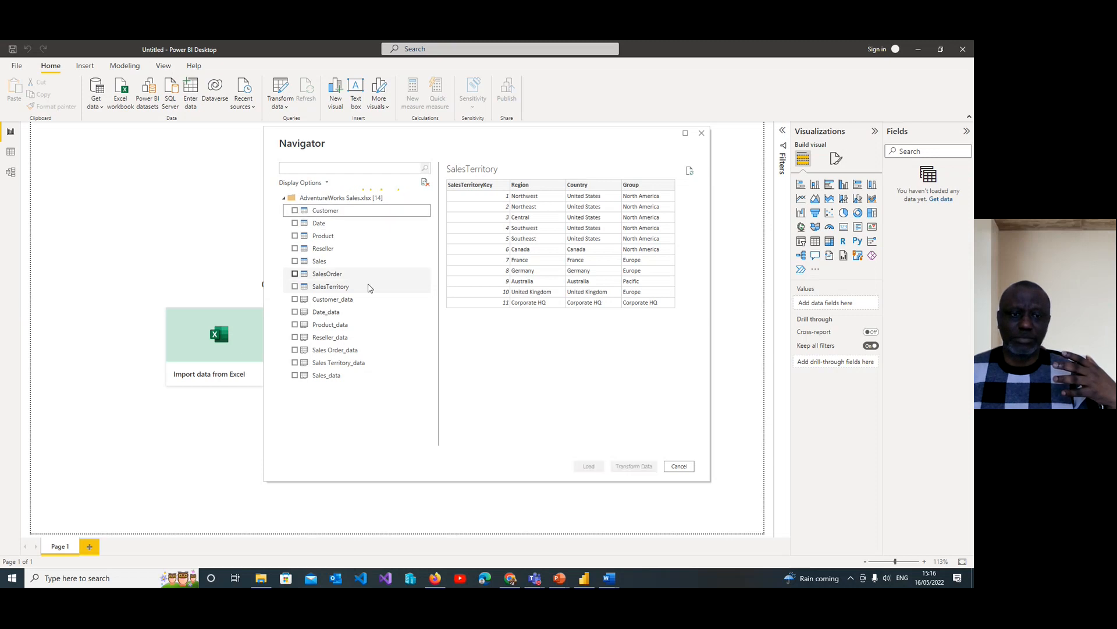
Preview the Customer and Date tables one at a time, examining their columns and deselecting each after viewing
click(295, 211)
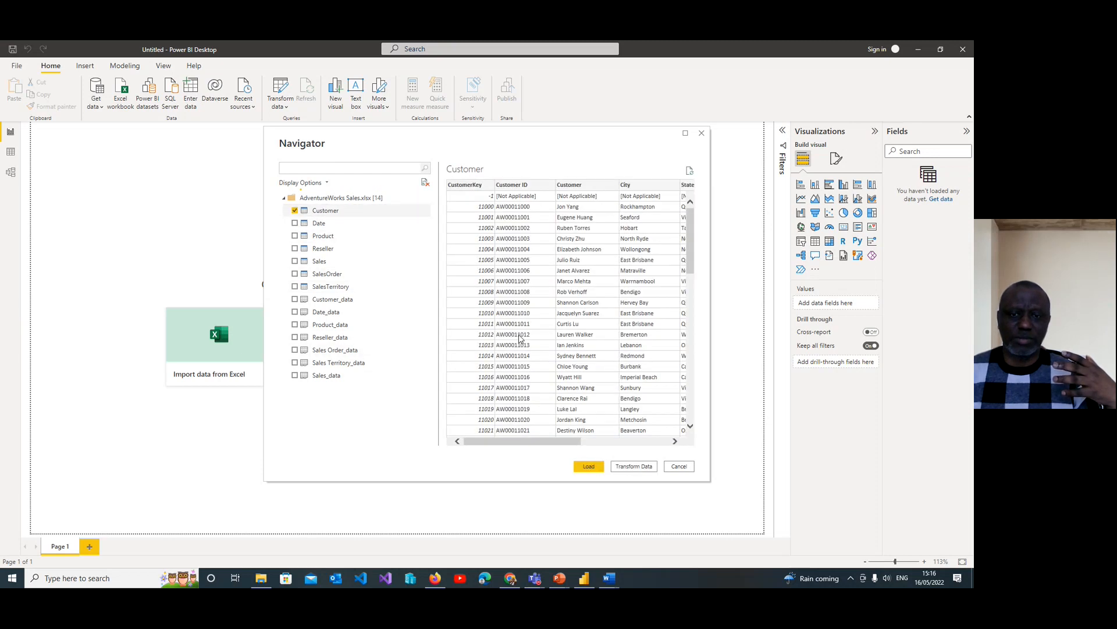
drag(511, 443, 603, 457)
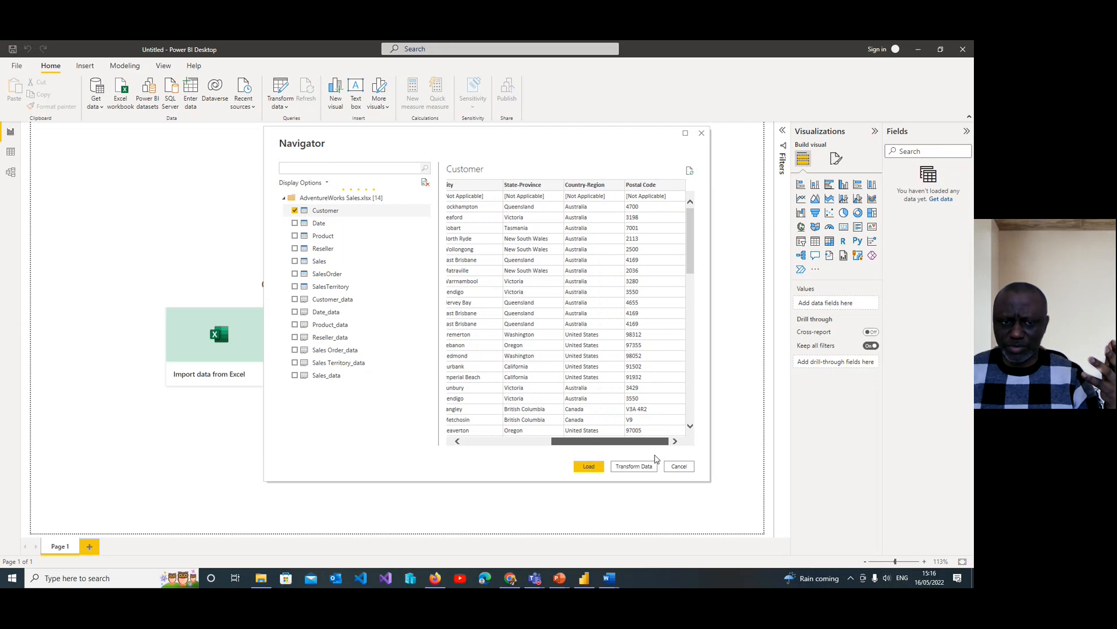
drag(655, 455, 436, 437)
click(295, 210)
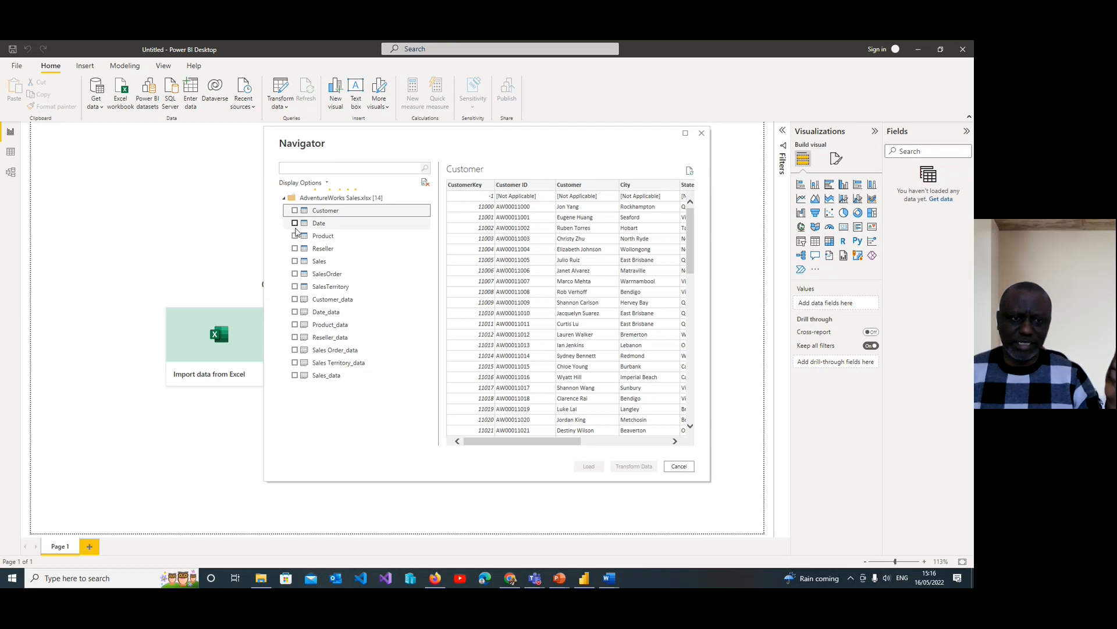
click(295, 223)
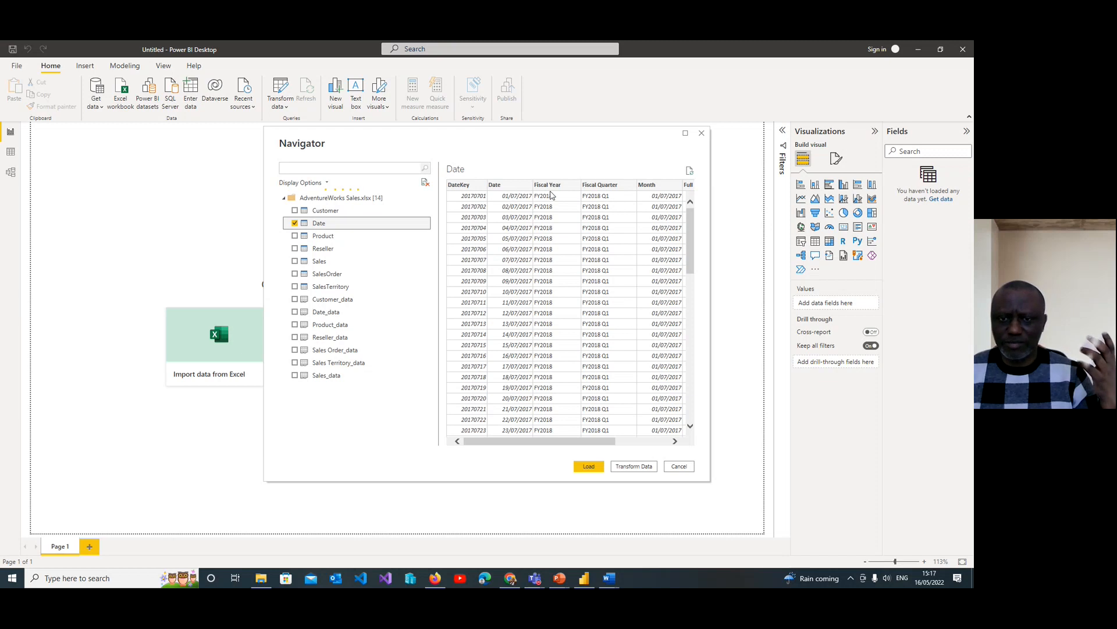
drag(571, 445, 361, 437)
click(296, 224)
Preview the Product table, examine its columns from ProductKey to Category, and deselect it
click(295, 236)
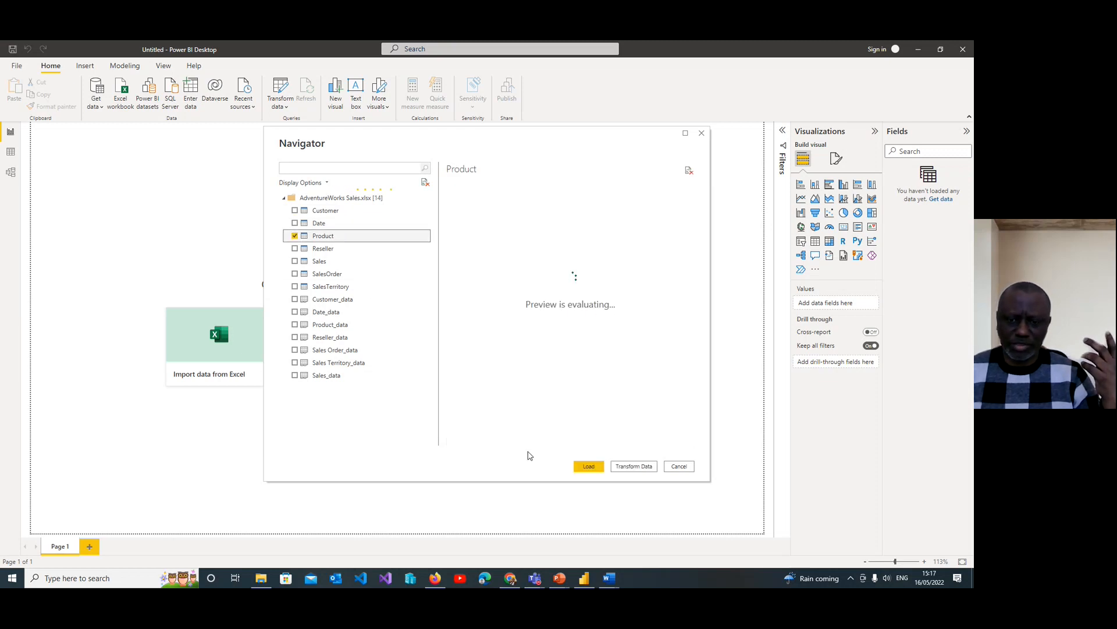
mouse_move(535, 447)
mouse_down()
mouse_move(586, 450)
mouse_move(523, 447)
mouse_up()
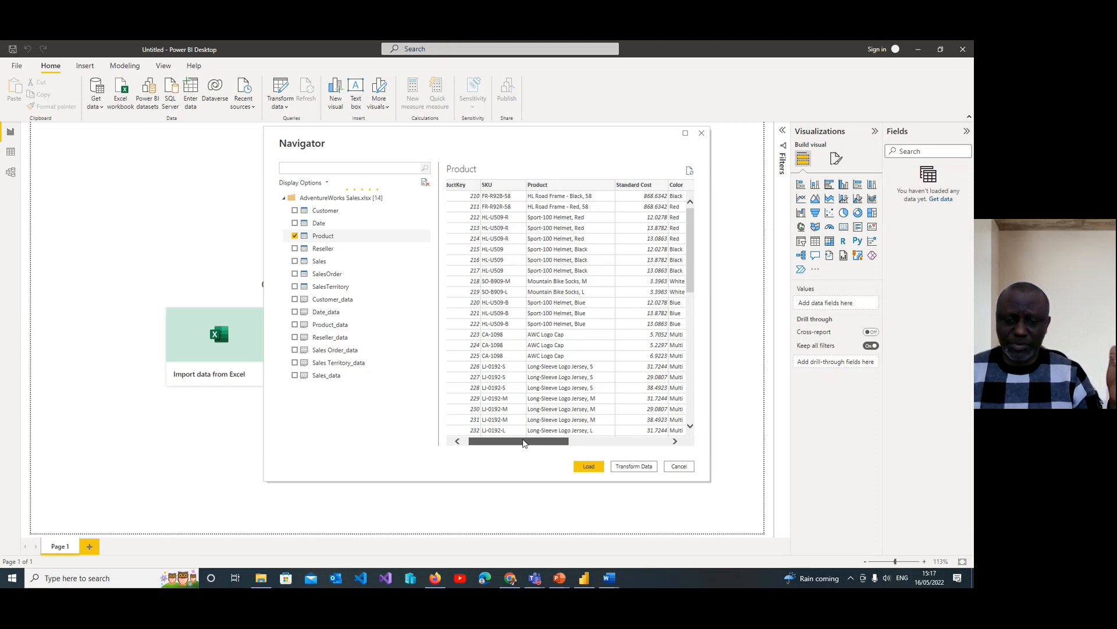
drag(523, 444, 628, 457)
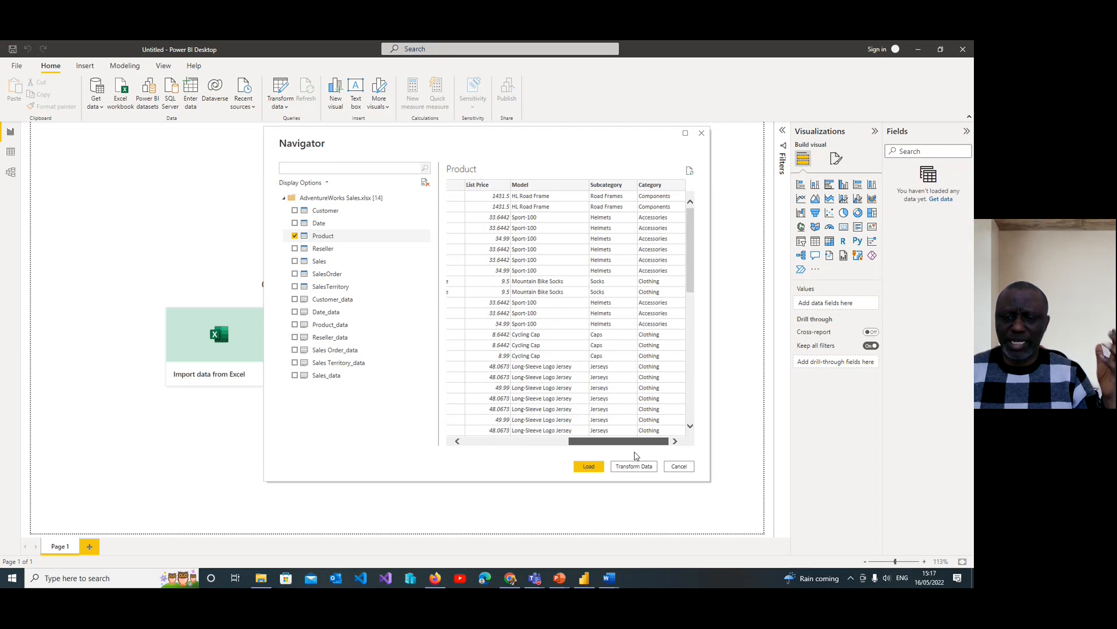
drag(633, 456, 575, 451)
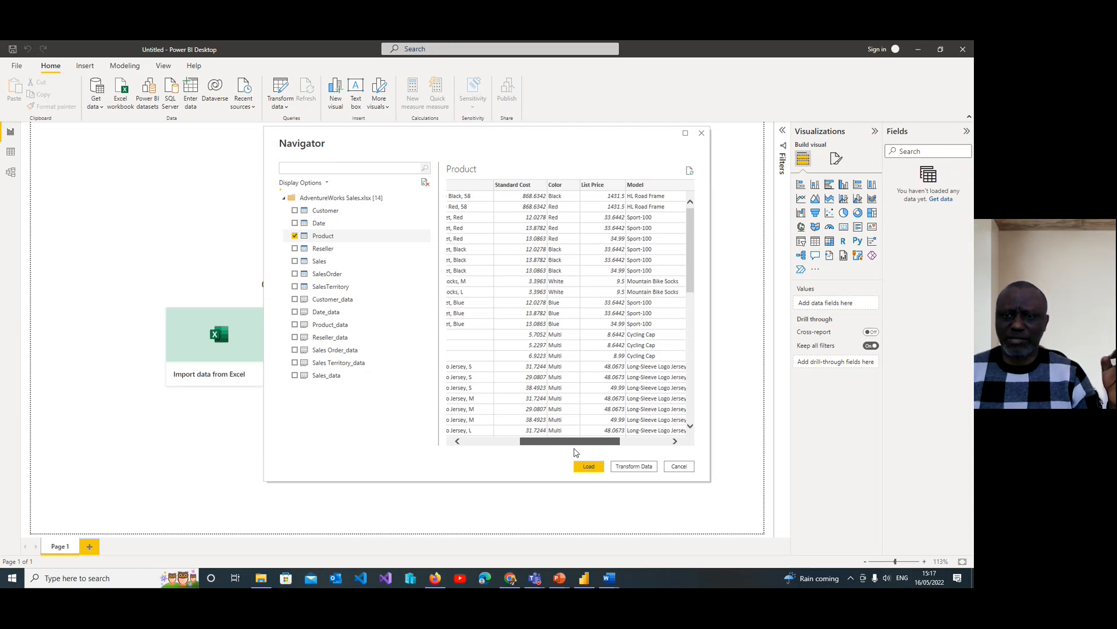
drag(575, 452, 506, 446)
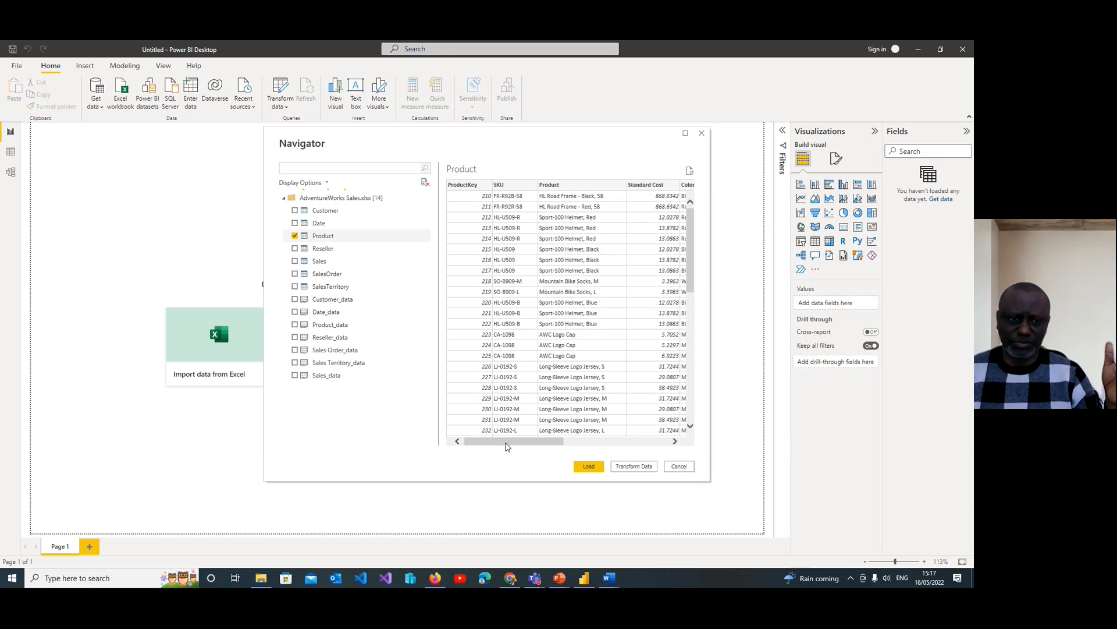
click(295, 236)
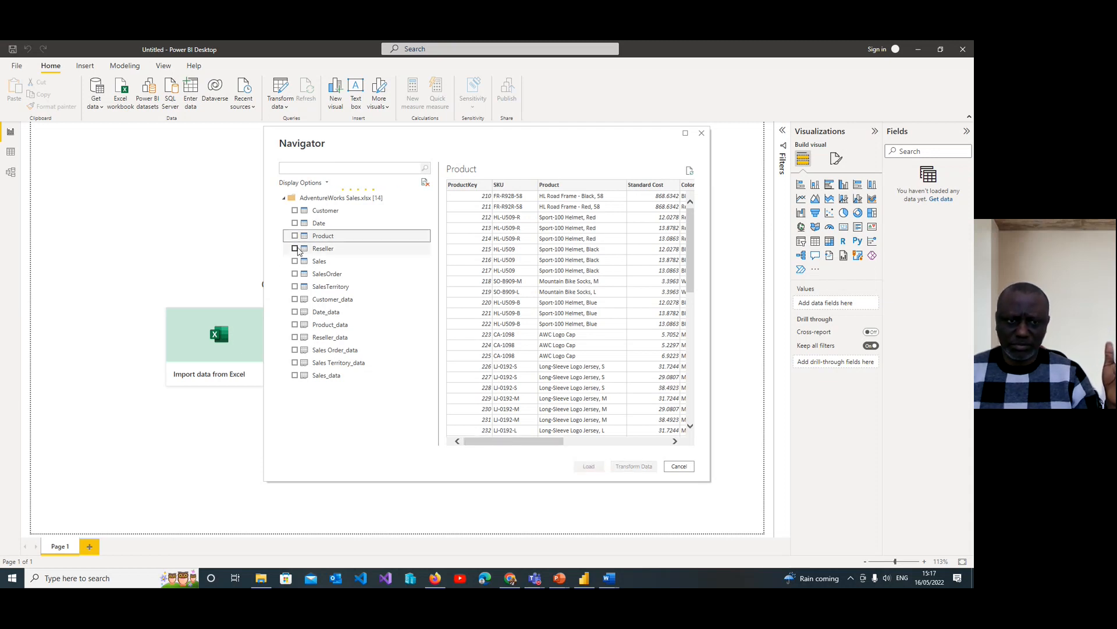
Preview the Reseller table, examine its columns through Postal Code, and deselect it
click(295, 249)
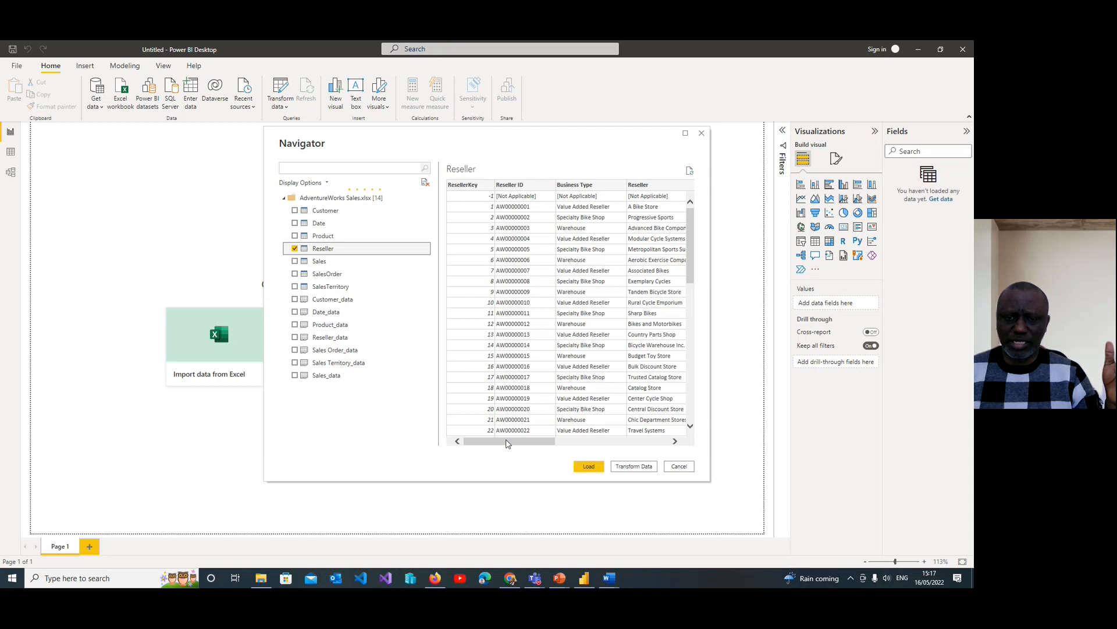
drag(502, 443, 635, 458)
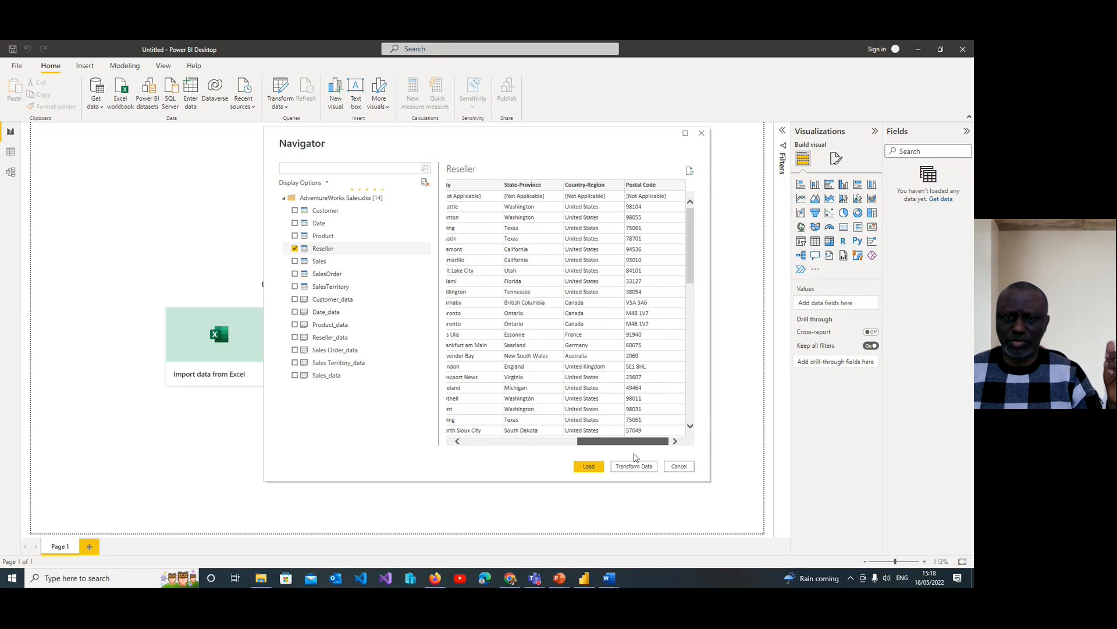
drag(634, 458, 495, 445)
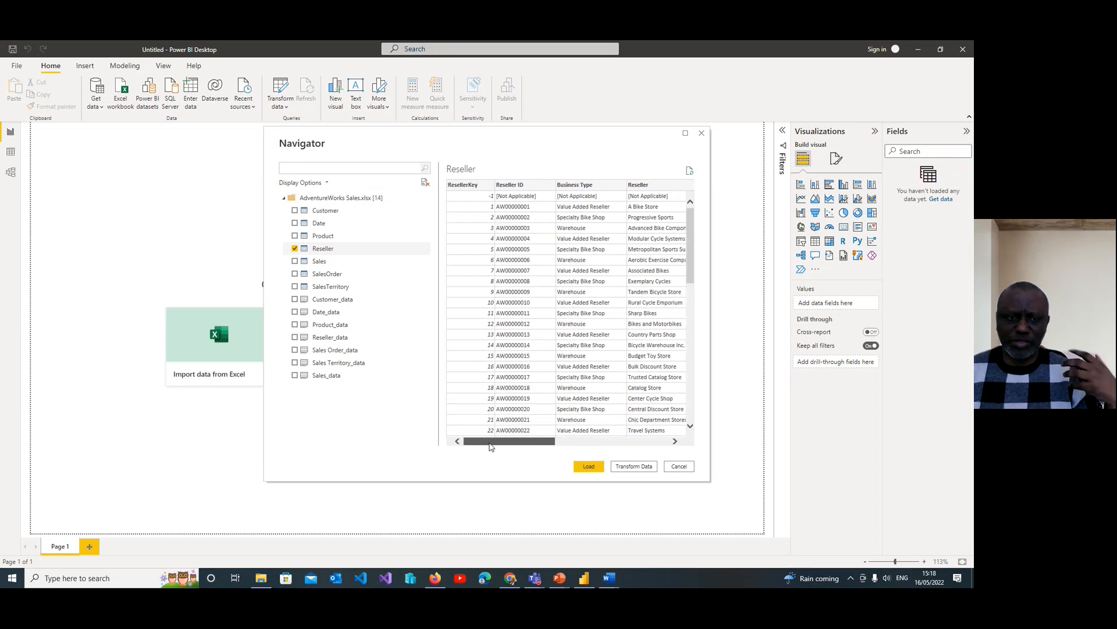
click(294, 249)
Preview the Sales and SalesOrder tables in turn, examining their keys and order columns, and deselect both
click(295, 261)
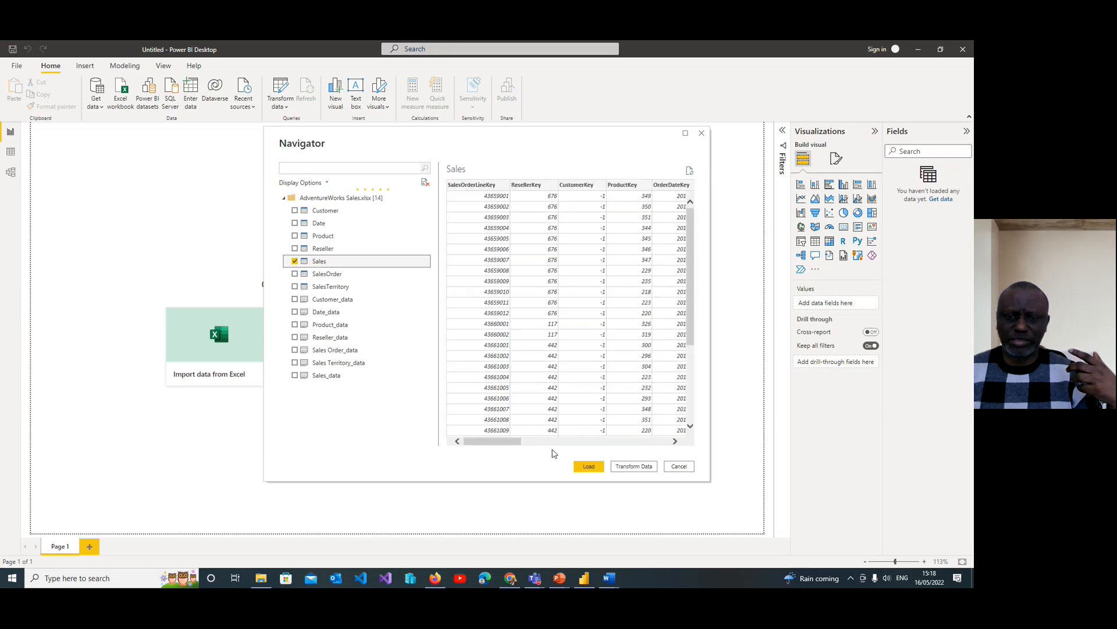
drag(506, 442, 651, 453)
click(296, 262)
click(295, 274)
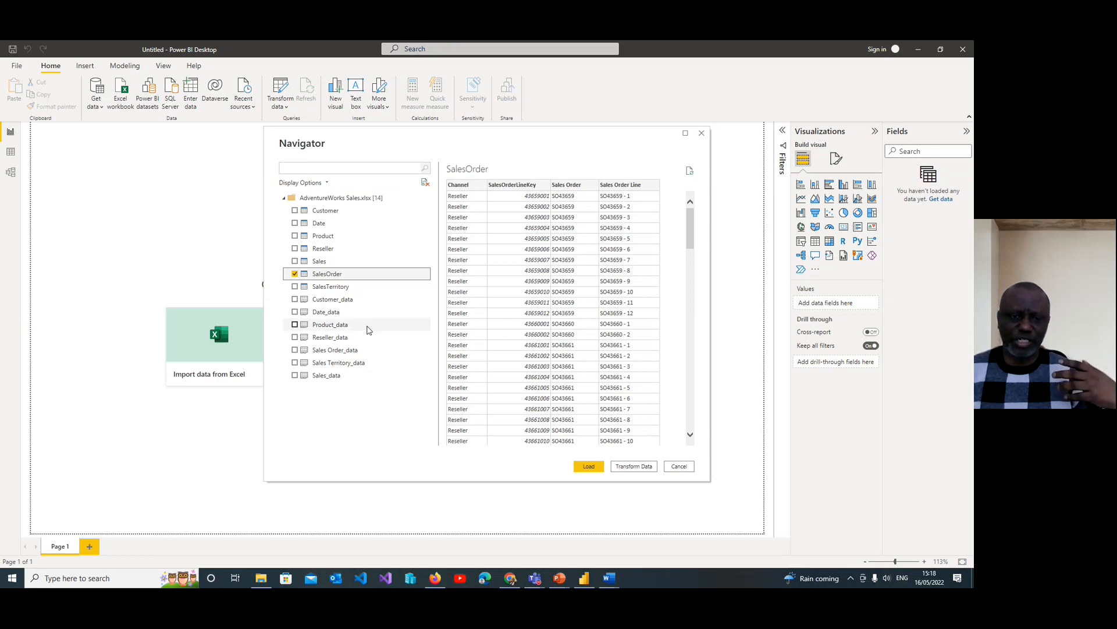
drag(690, 223, 693, 387)
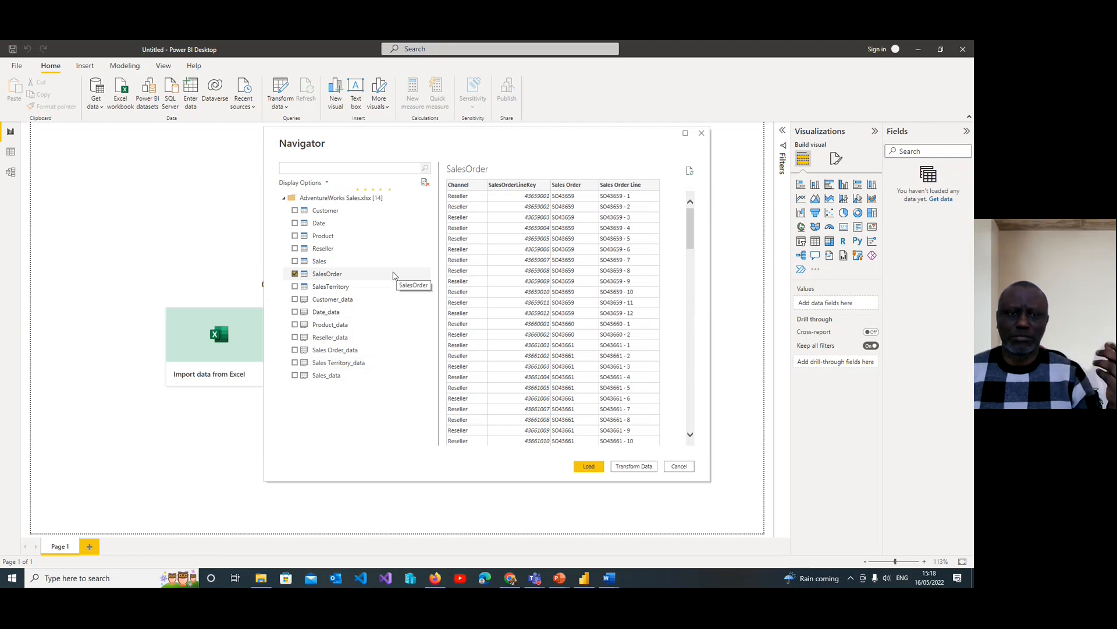
click(295, 275)
Preview the SalesTerritory table's region, country and group columns and leave the table deselected
click(295, 287)
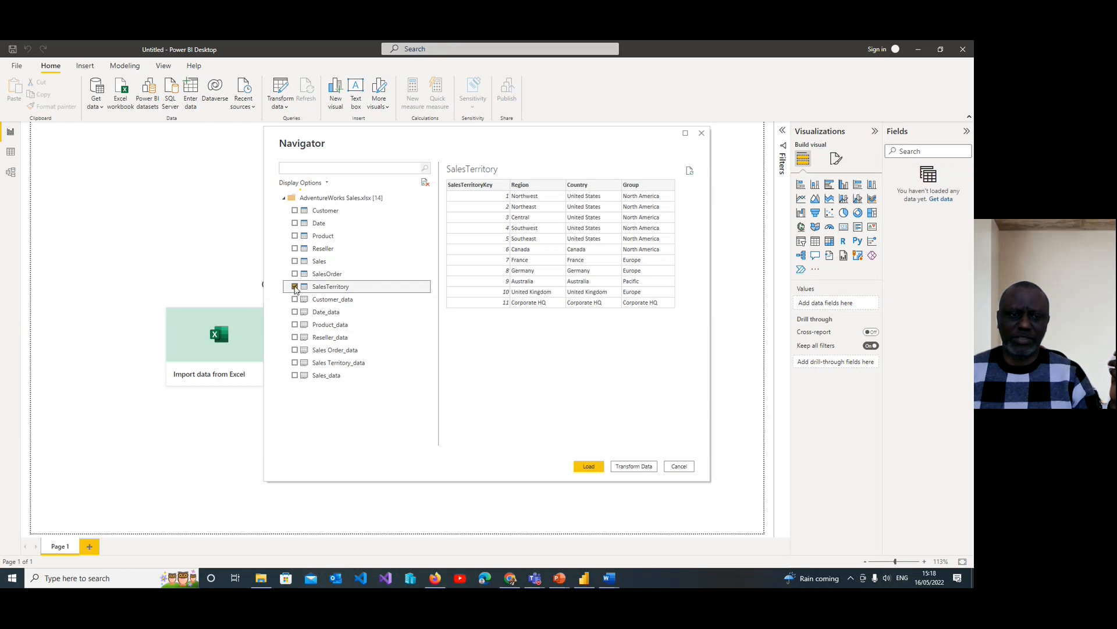
click(294, 287)
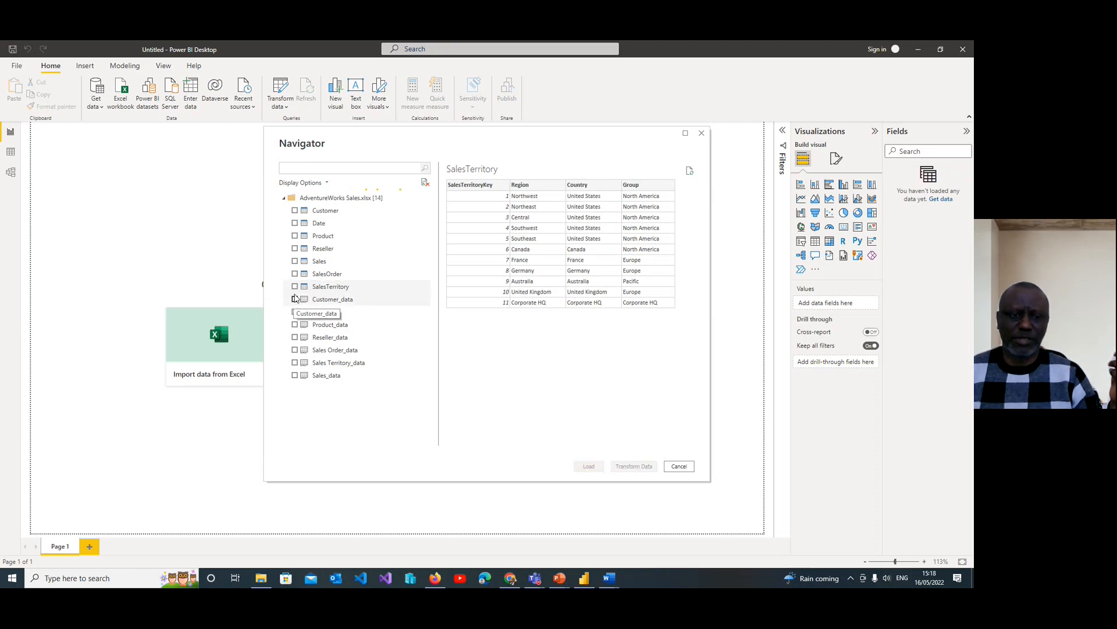
click(295, 287)
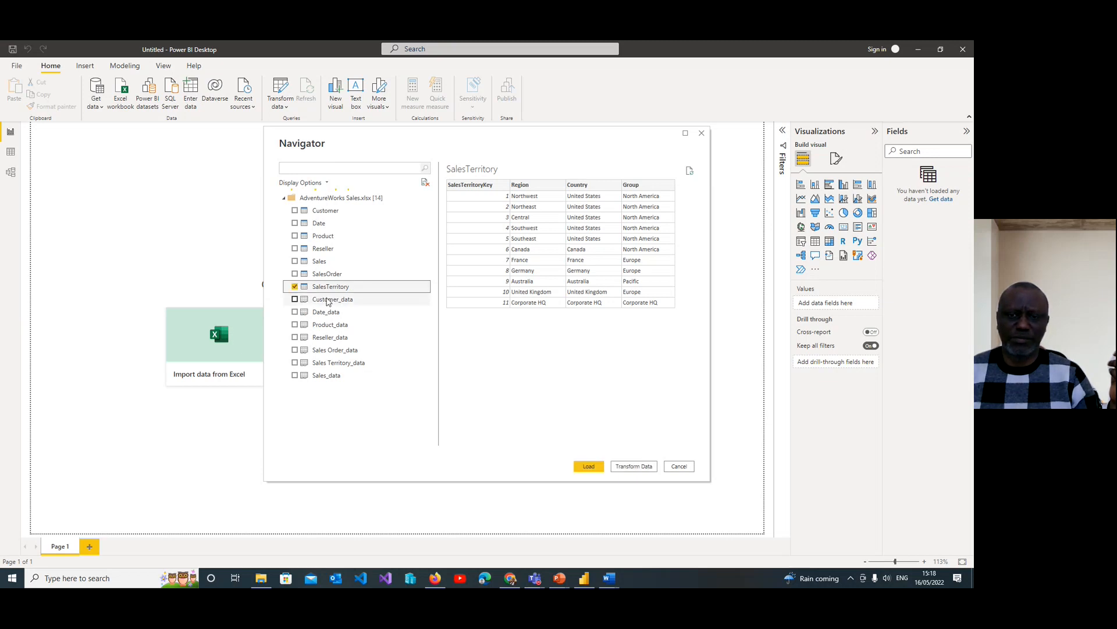
click(294, 287)
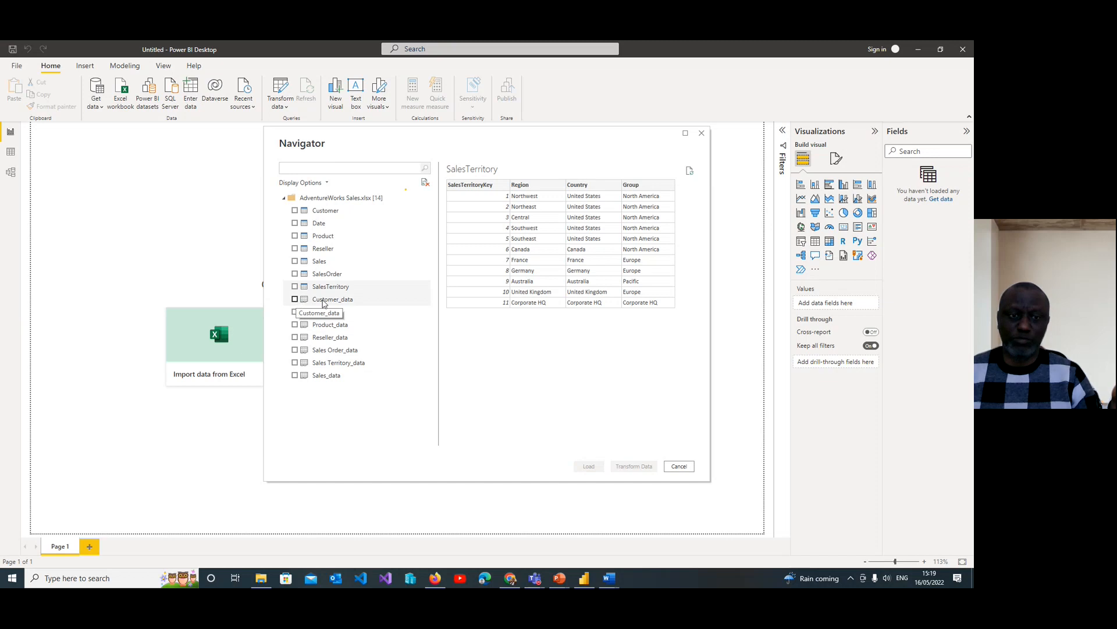
Compare the columns of the Customer_data sheet with those of the Customer table, leaving only Customer selected
click(294, 301)
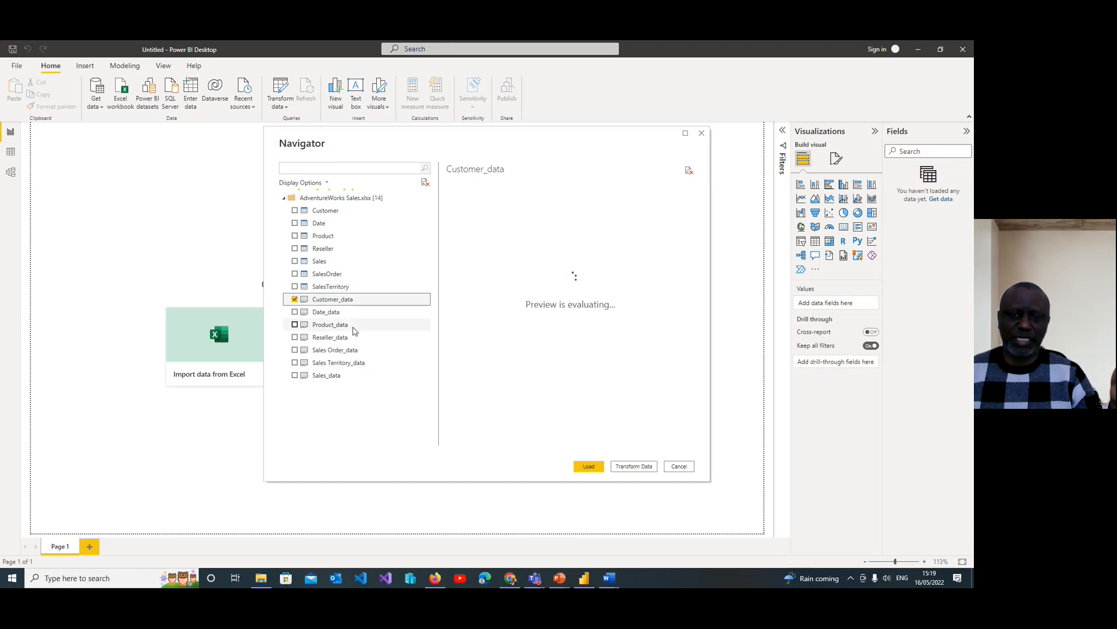
drag(515, 442, 627, 450)
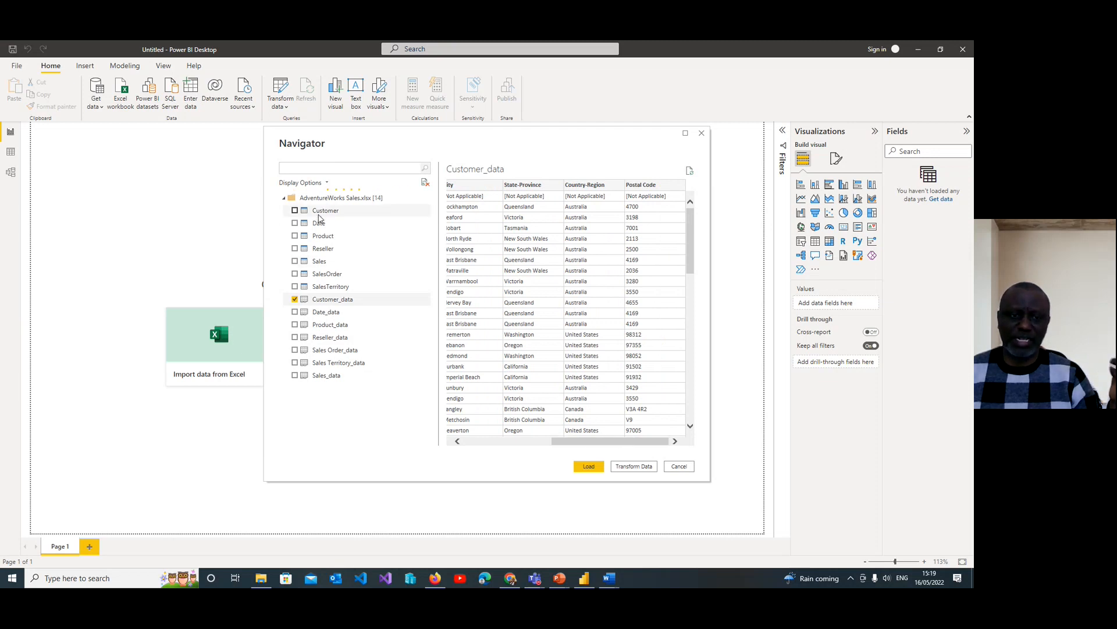
click(295, 300)
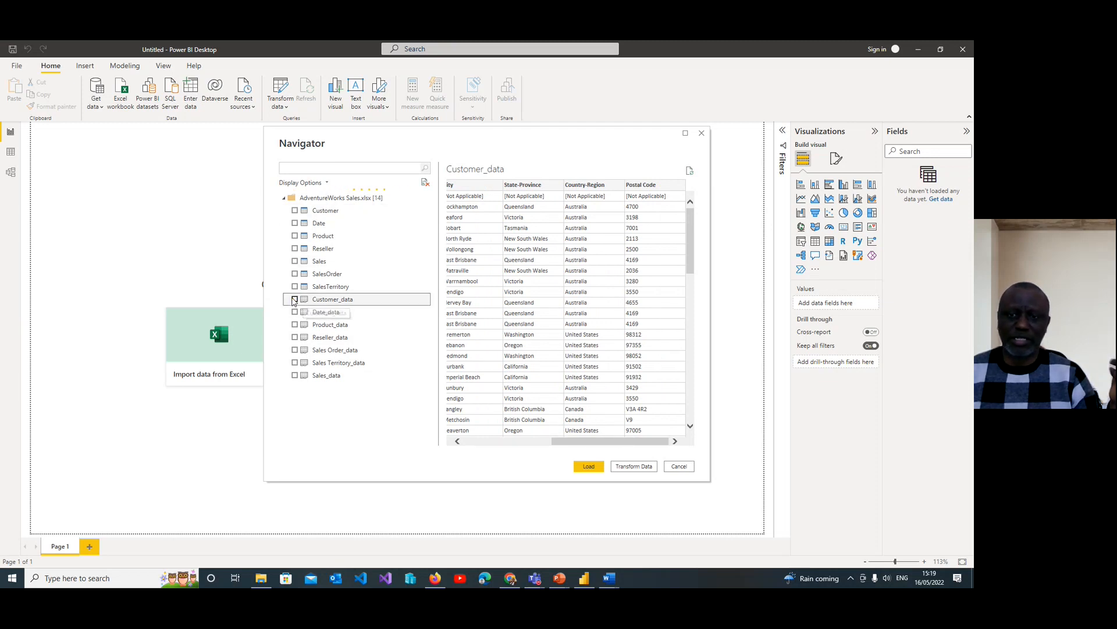
click(295, 211)
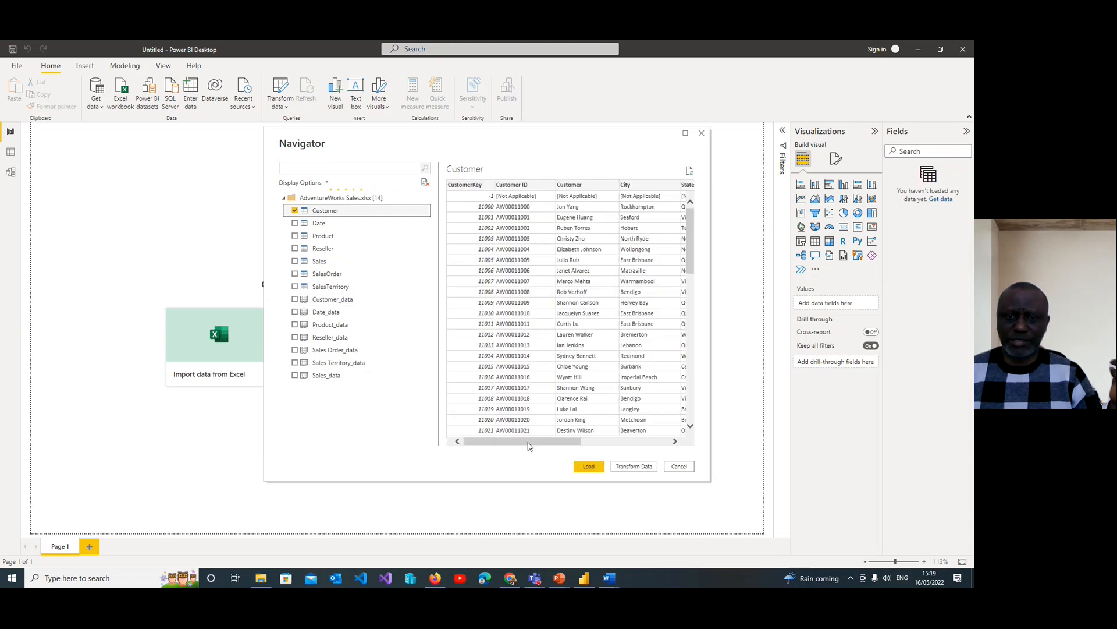
drag(528, 444, 634, 448)
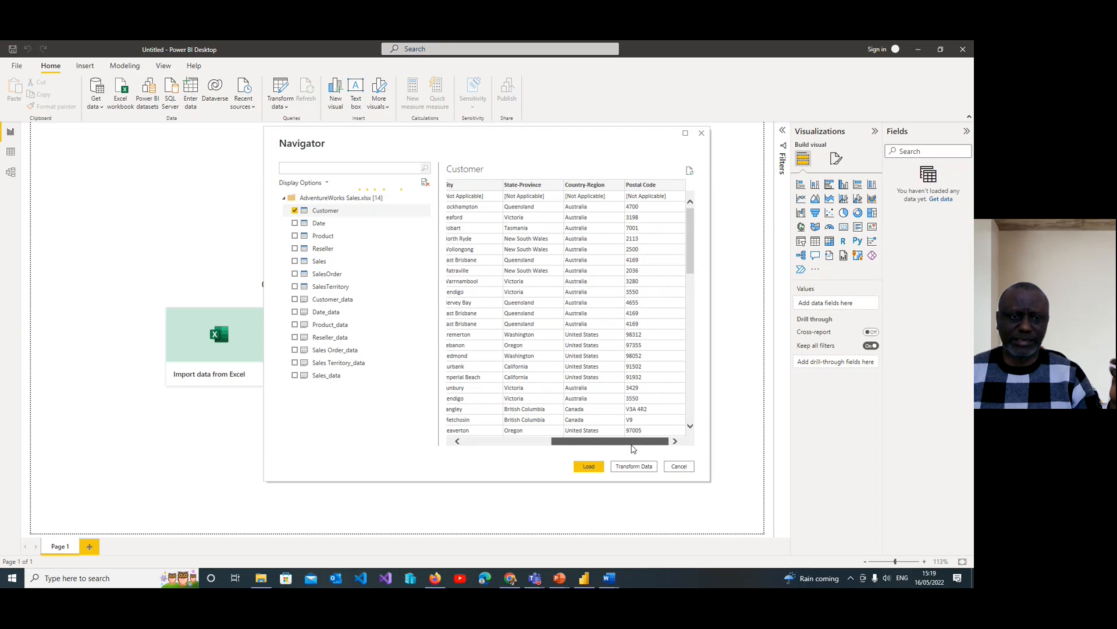
Select the Date, Product, Reseller, Sales, SalesOrder and SalesTerritory tables alongside Customer and load them all into the report
click(295, 224)
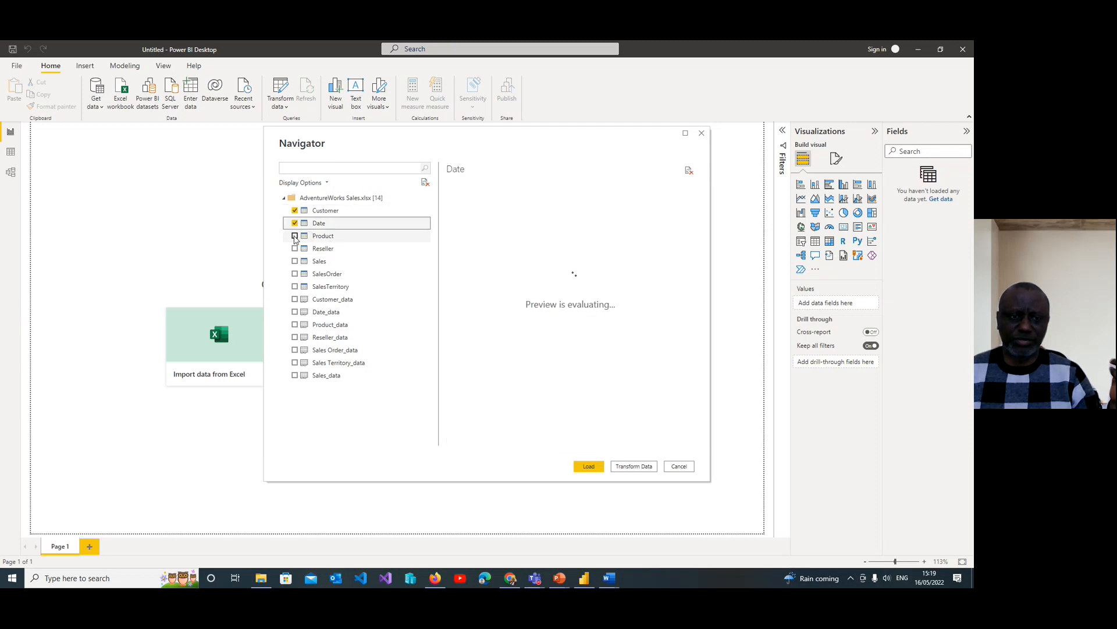
click(296, 236)
click(296, 249)
click(296, 262)
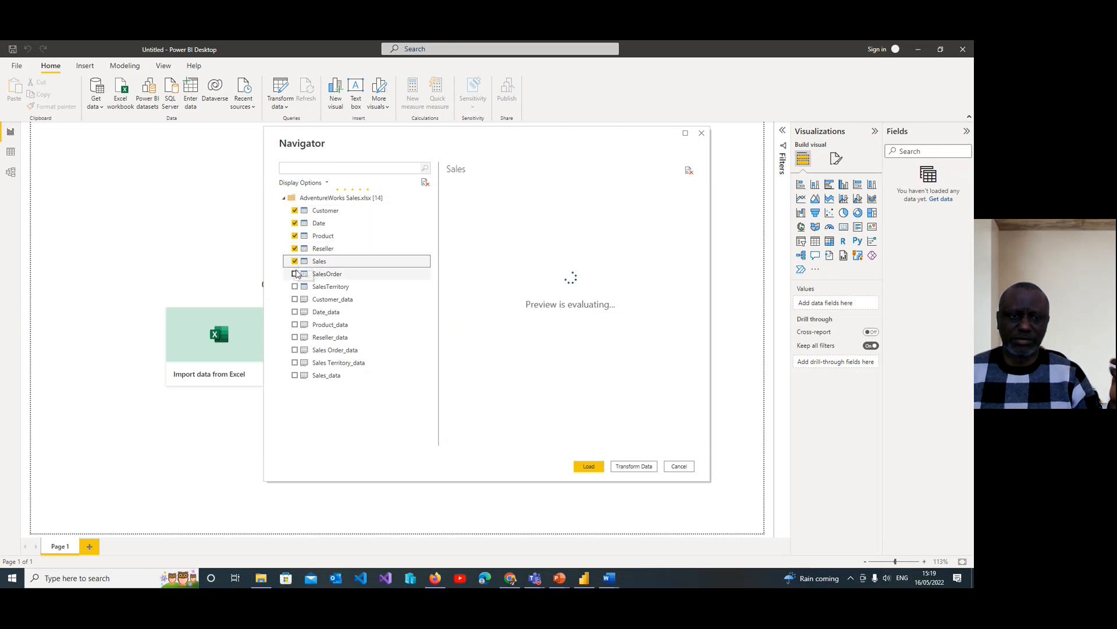
click(295, 274)
click(295, 287)
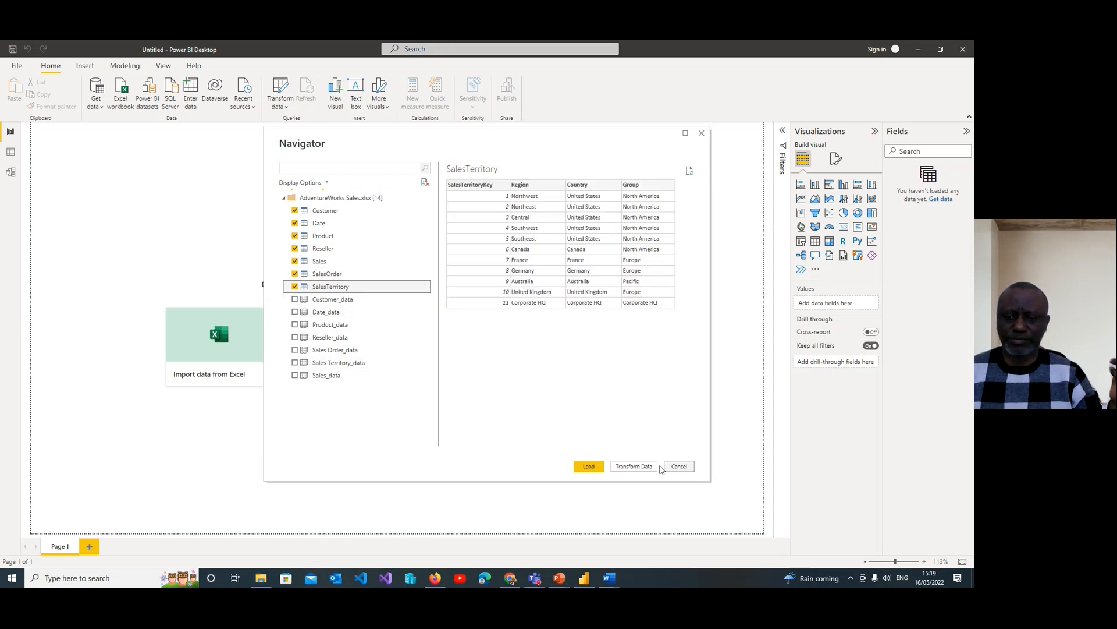
click(589, 467)
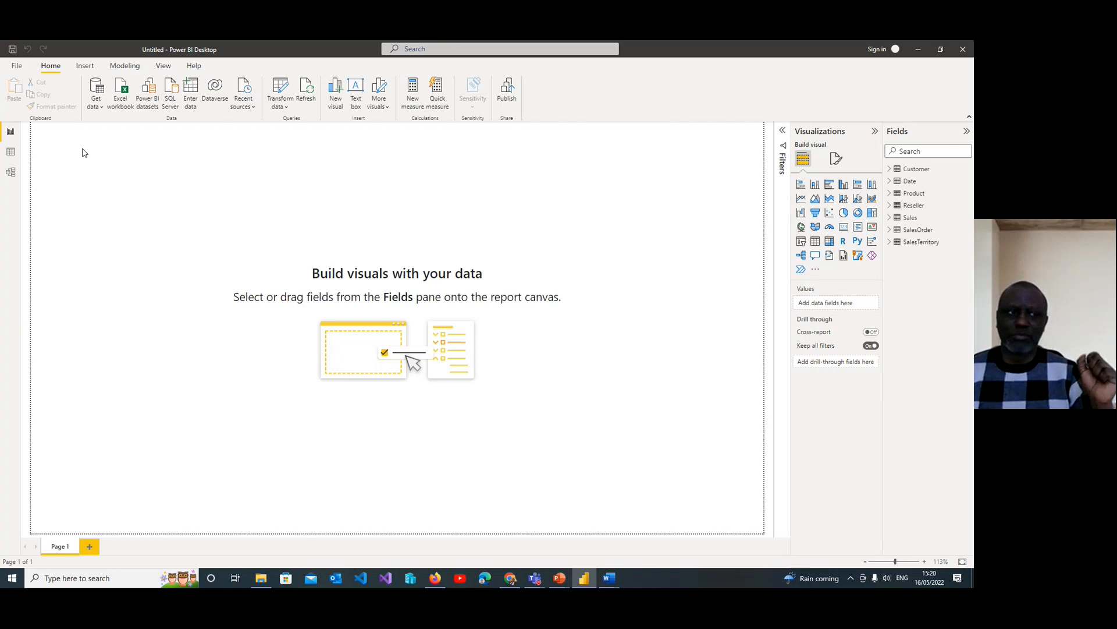
Examine the loaded data of each table in turn, from Customer through SalesTerritory, in the Data view
click(10, 152)
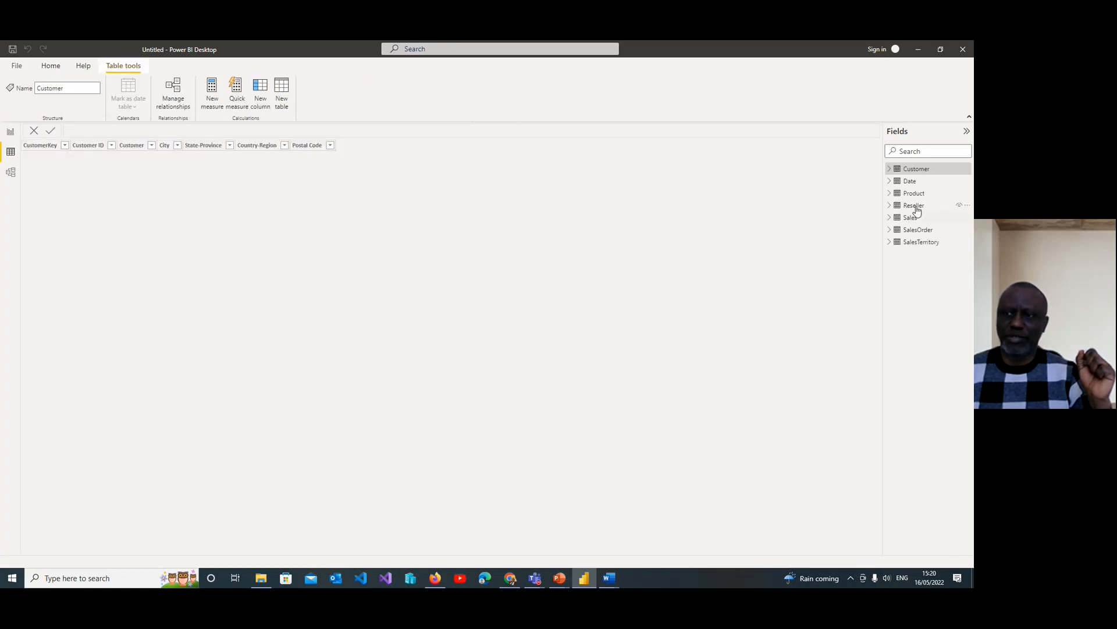
click(922, 171)
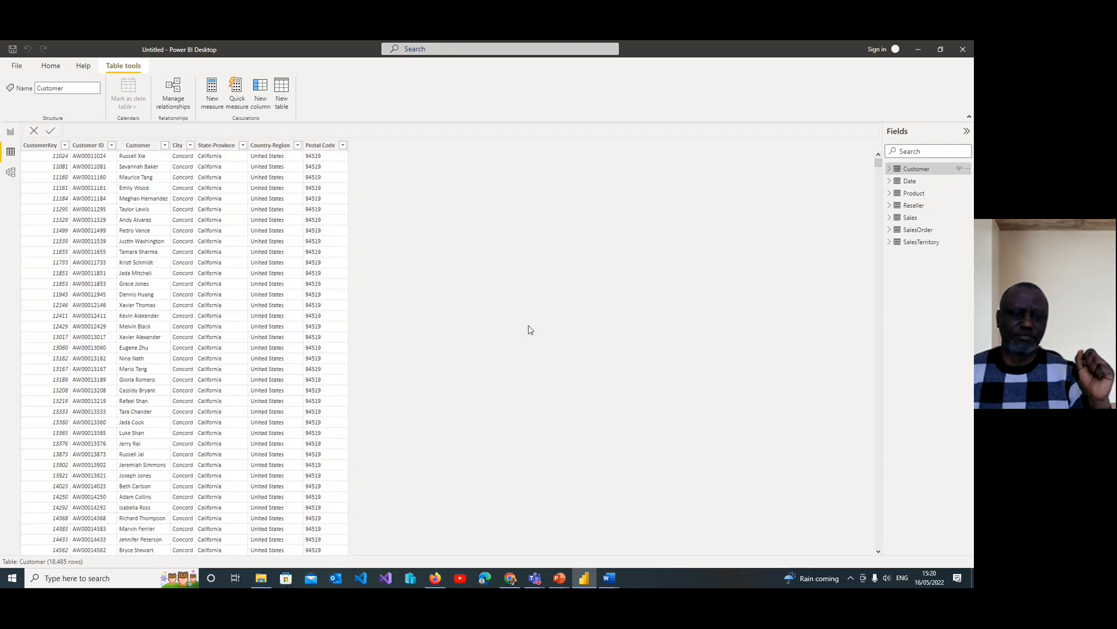
click(910, 182)
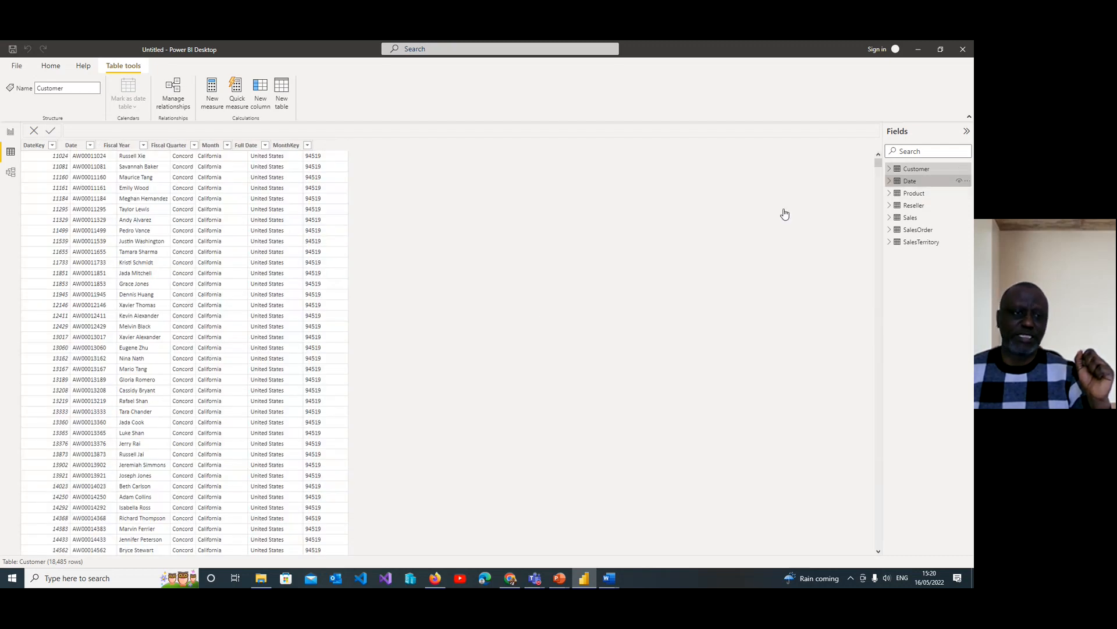
click(913, 194)
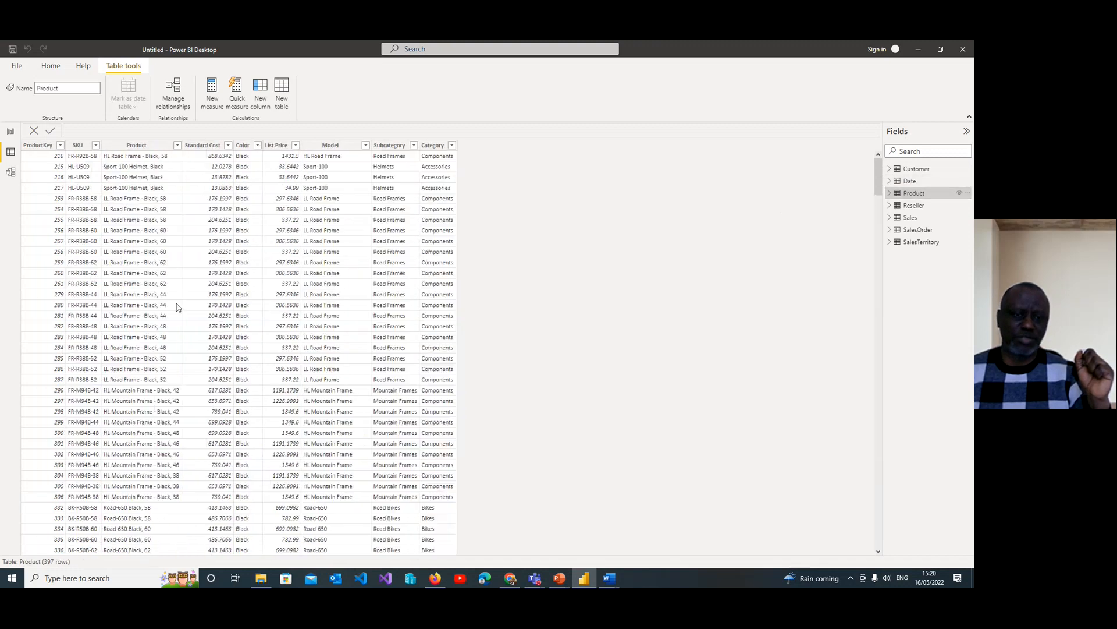
click(923, 208)
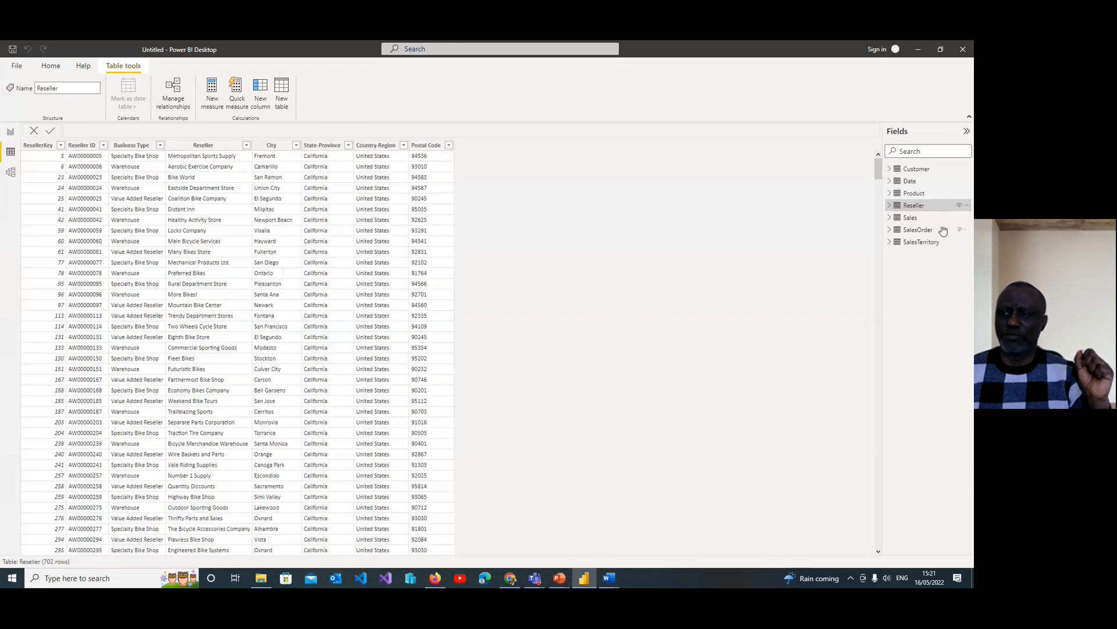
click(909, 219)
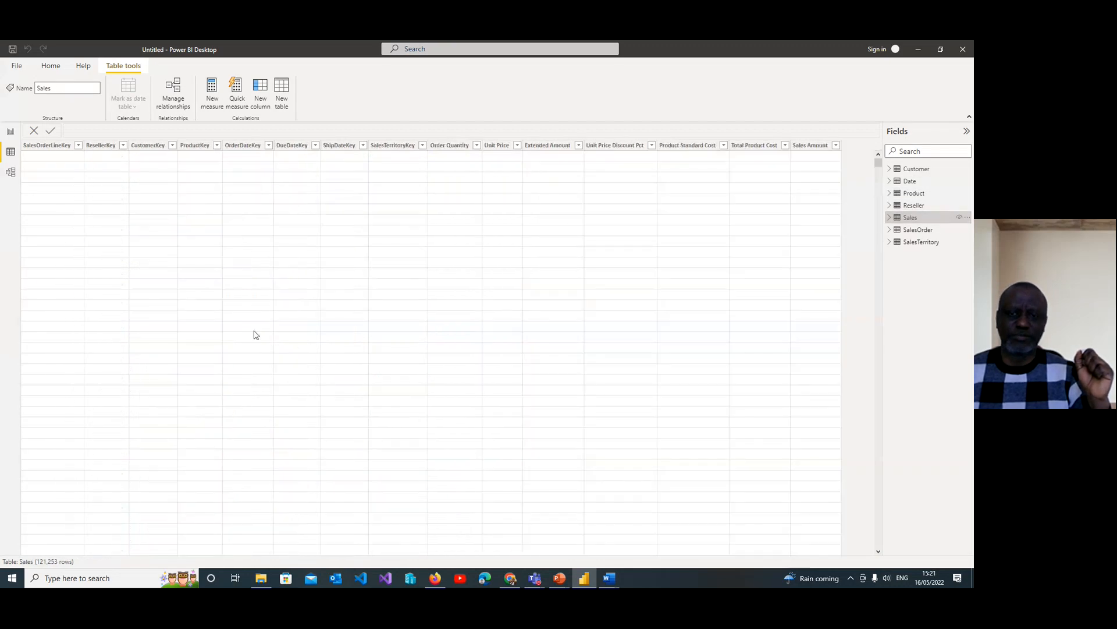
click(924, 231)
click(919, 243)
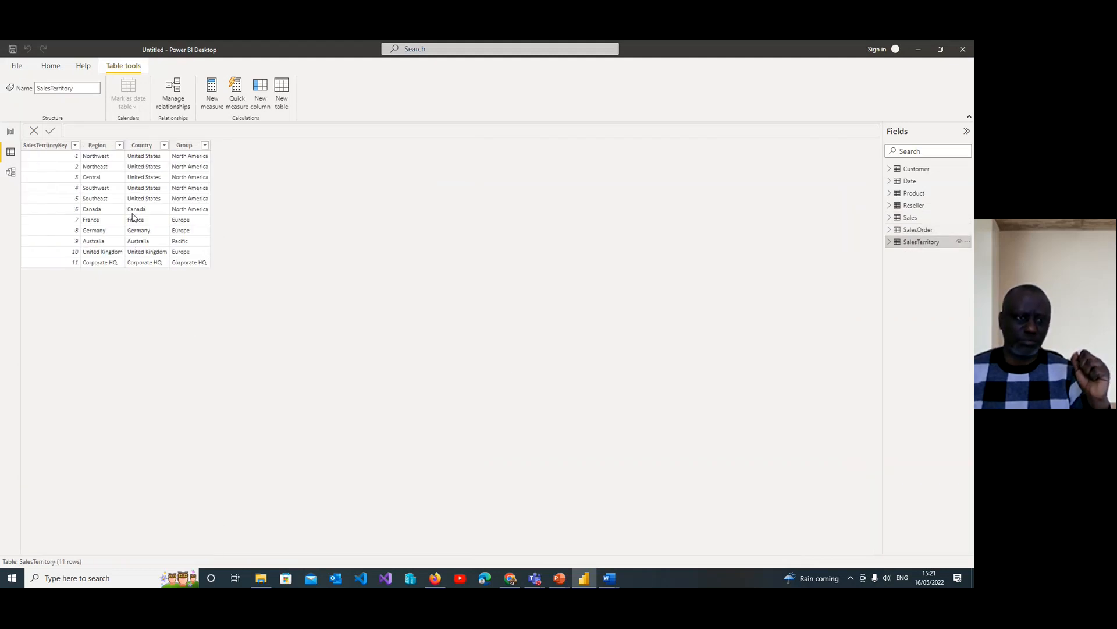
Rearrange the Product, SalesTerritory, Sales and Customer tables in the model diagram, spacing them out around Sales
click(12, 173)
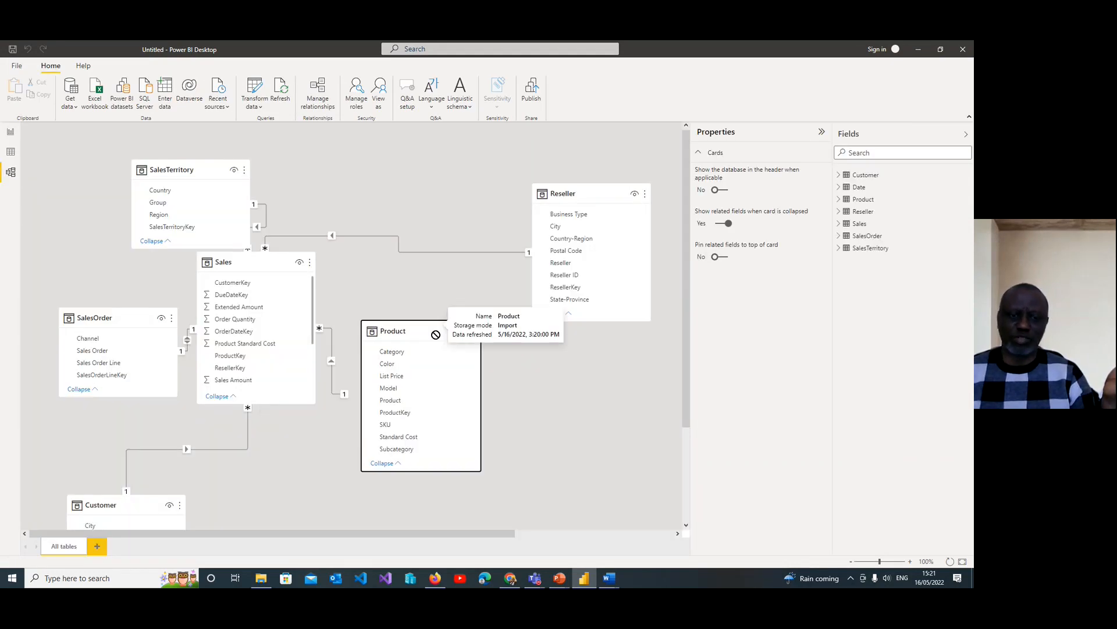
drag(435, 334, 504, 357)
drag(186, 163, 113, 159)
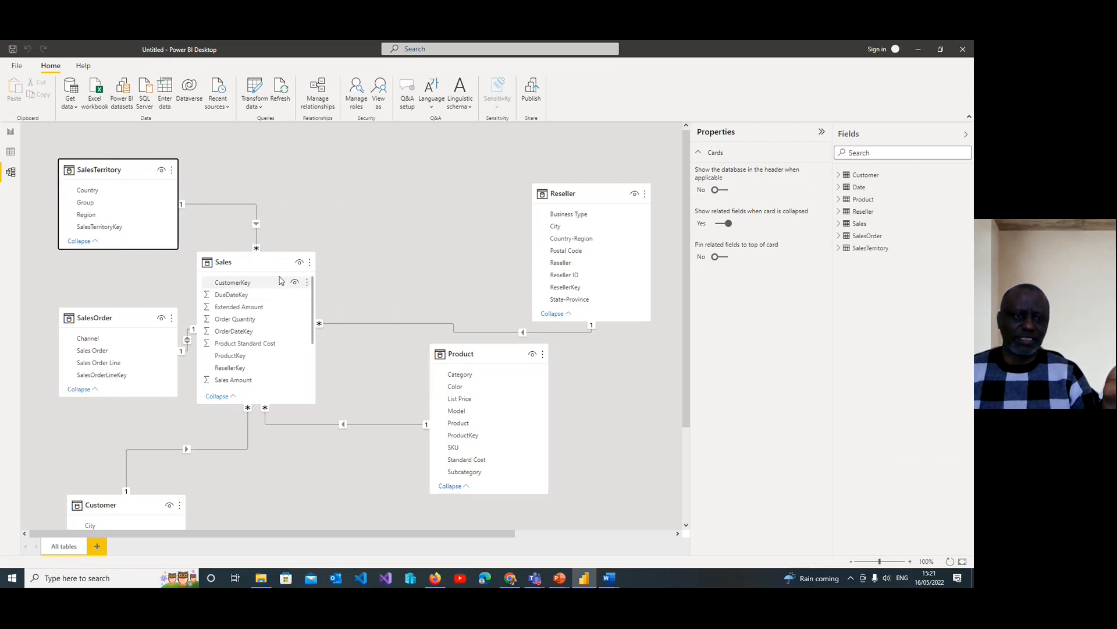
drag(274, 261, 325, 234)
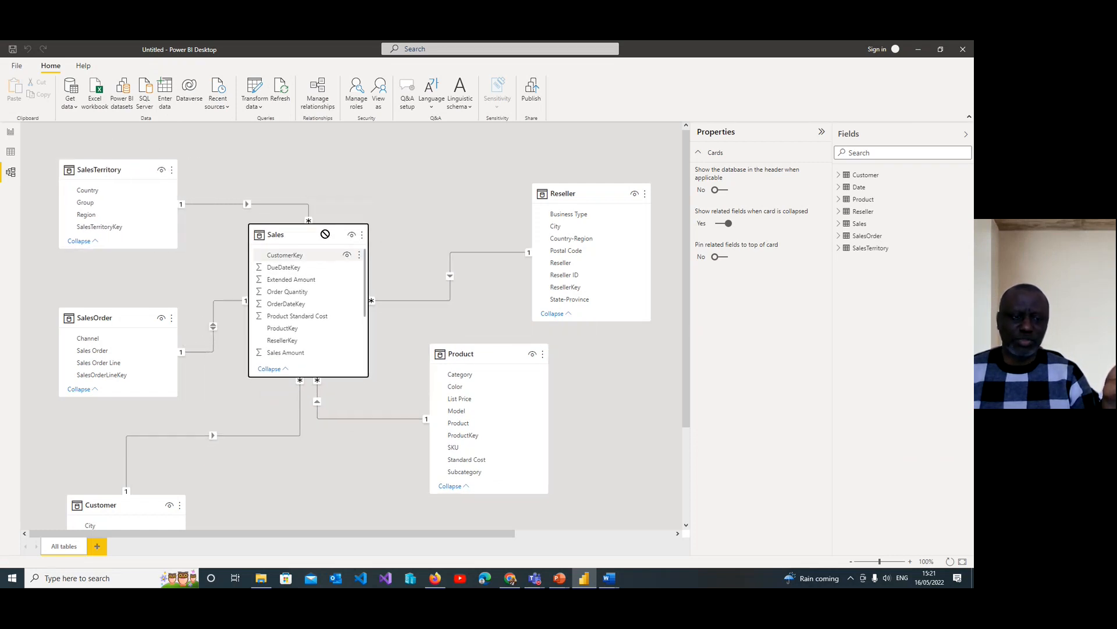
drag(137, 504, 207, 466)
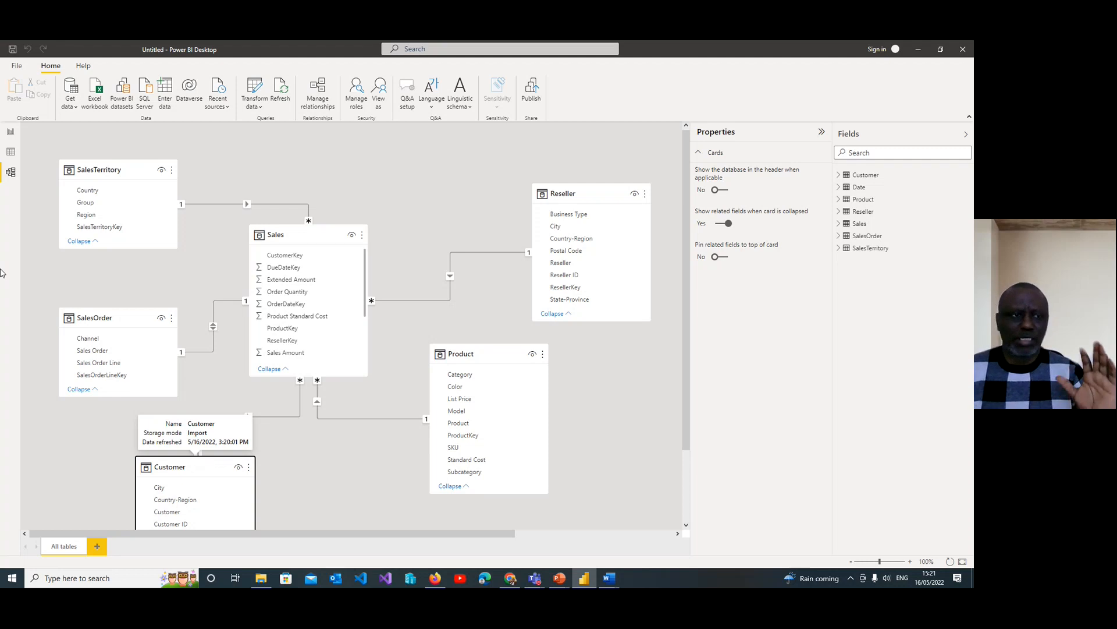
Add a card visual showing Sales Amount from the Sales table to the report page and shorten it to a height of about 120
click(10, 133)
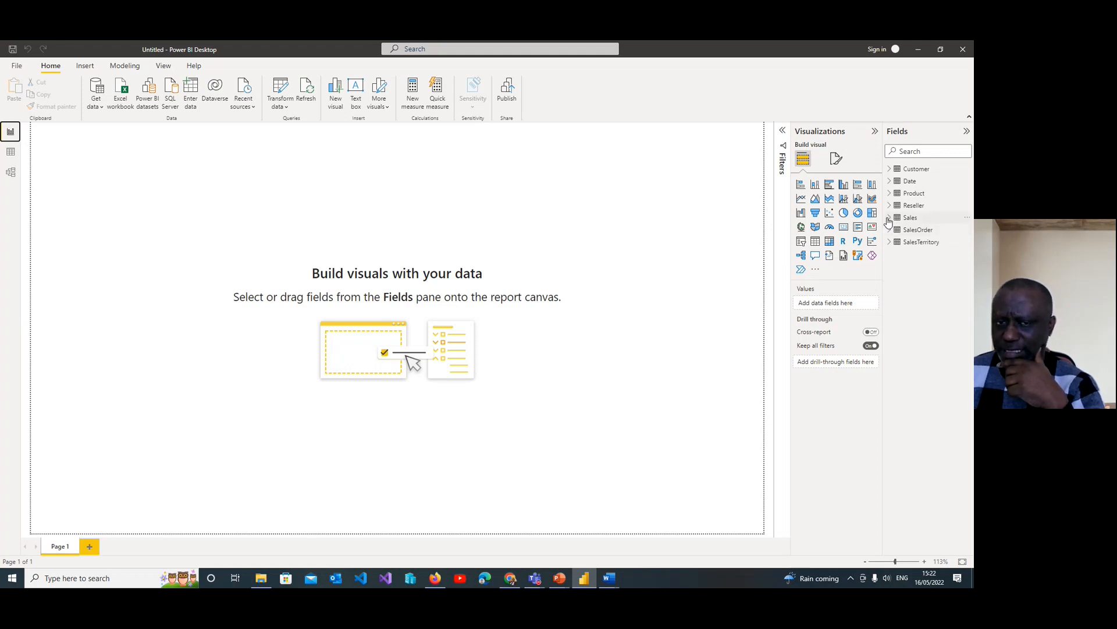
click(336, 97)
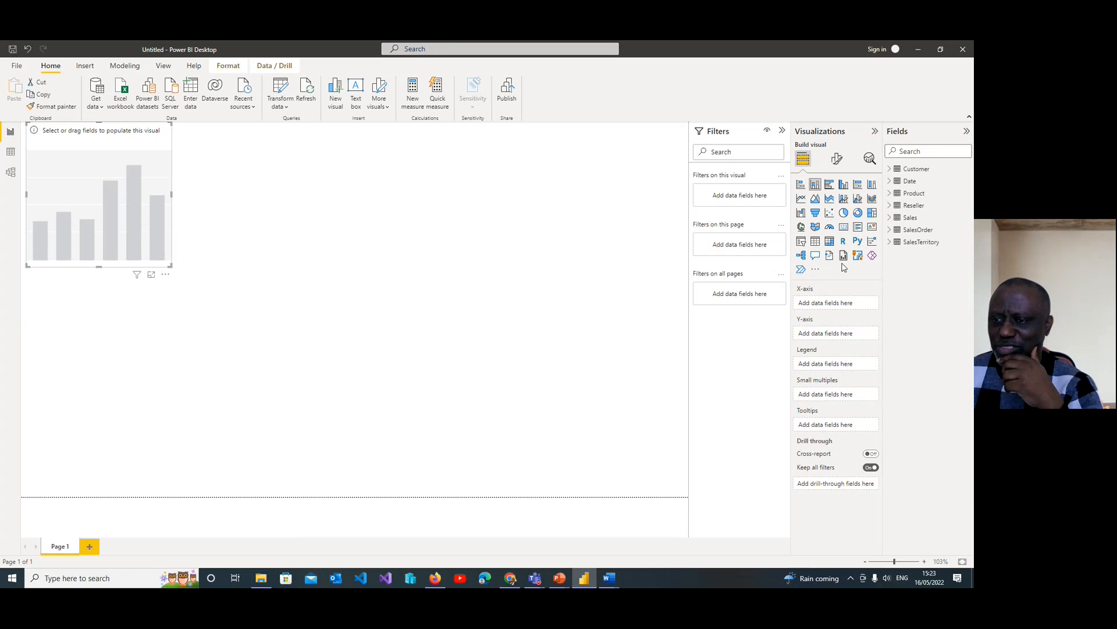
click(844, 228)
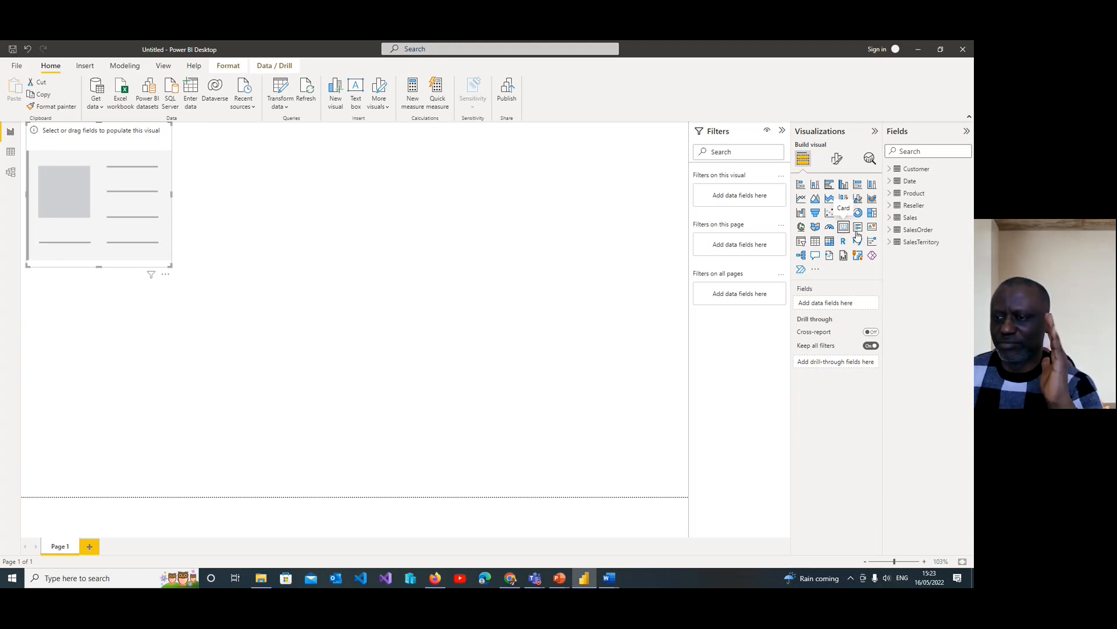
click(893, 219)
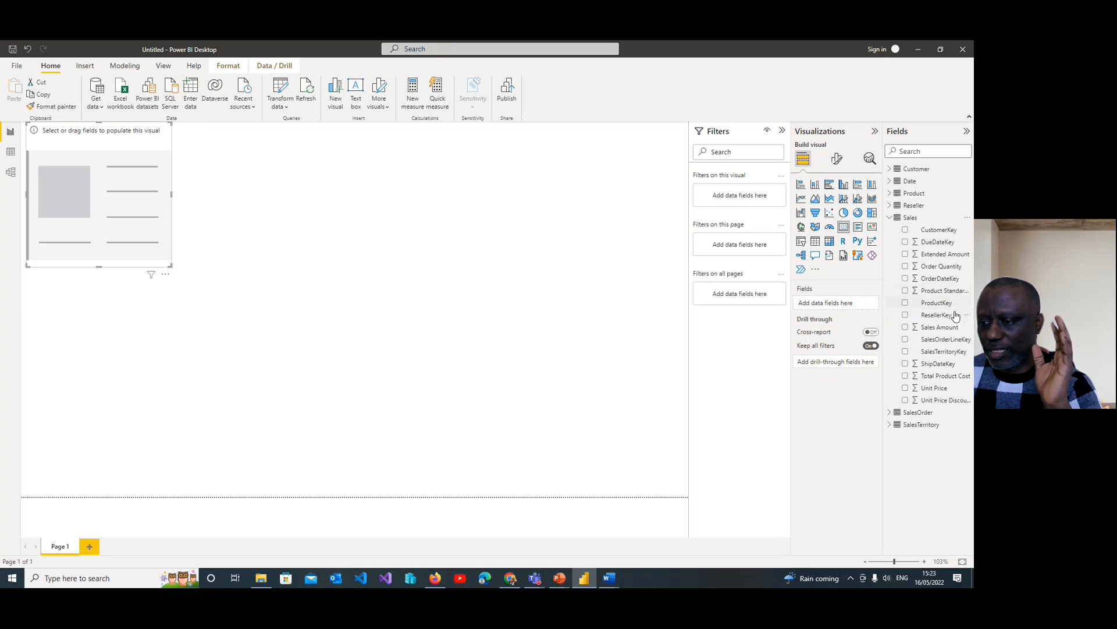
click(906, 327)
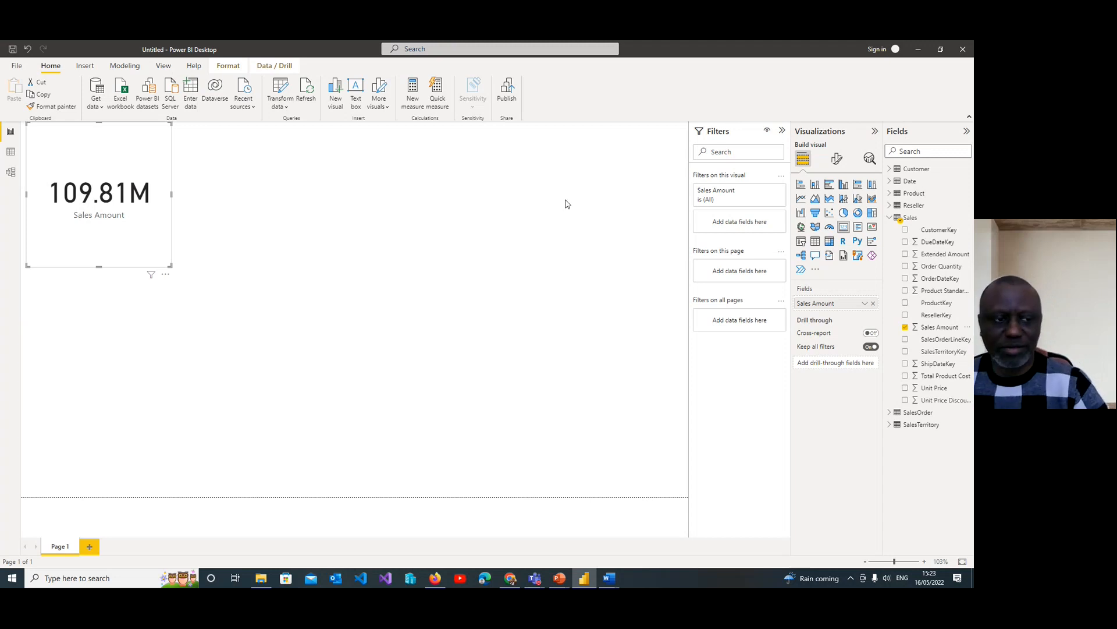
drag(99, 266, 109, 185)
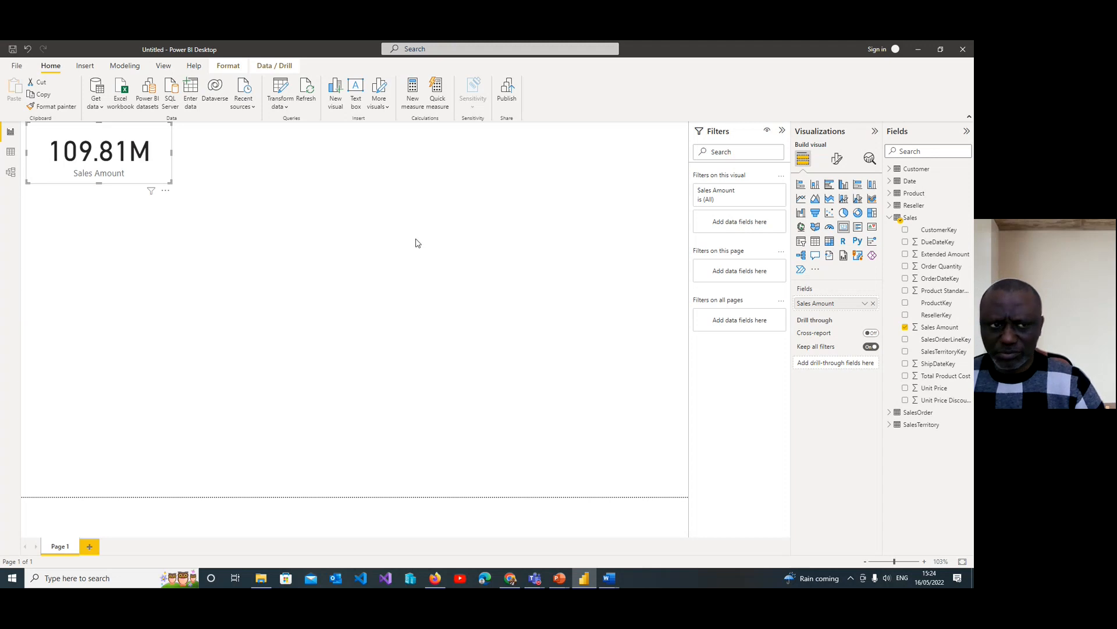
Examine the Sales Amount card's general formatting properties, including its size, position and advanced options
right_click(161, 162)
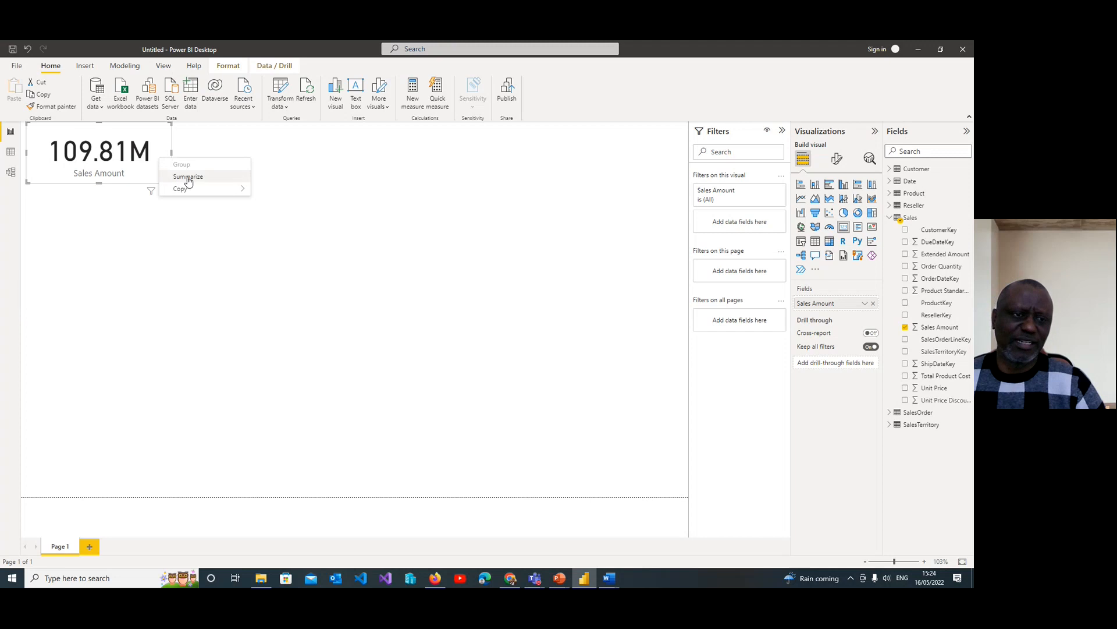
click(312, 312)
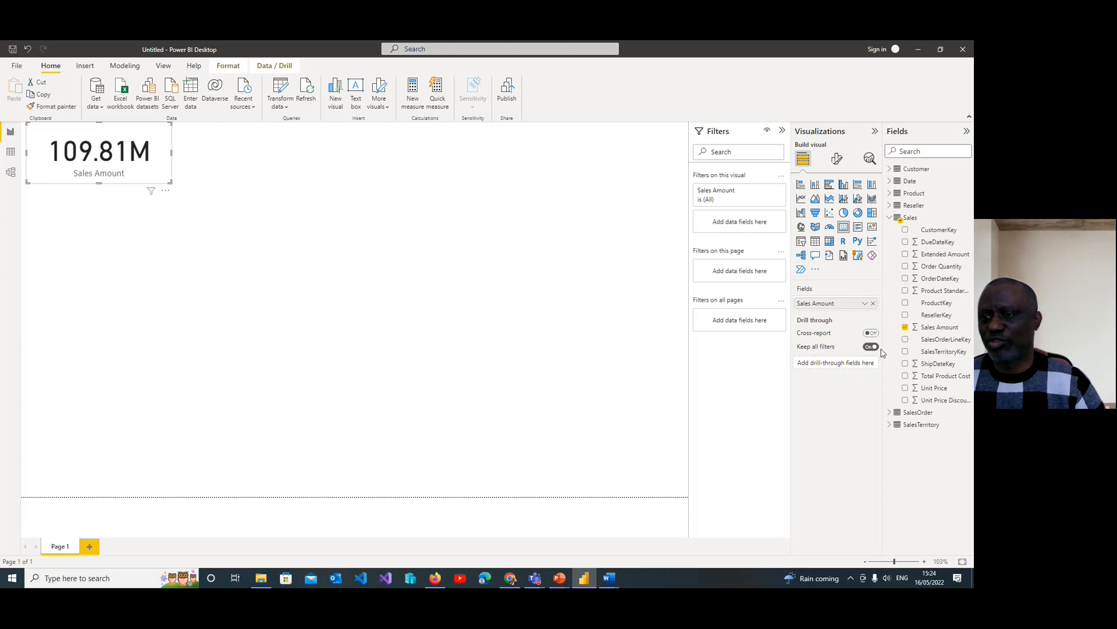
click(837, 160)
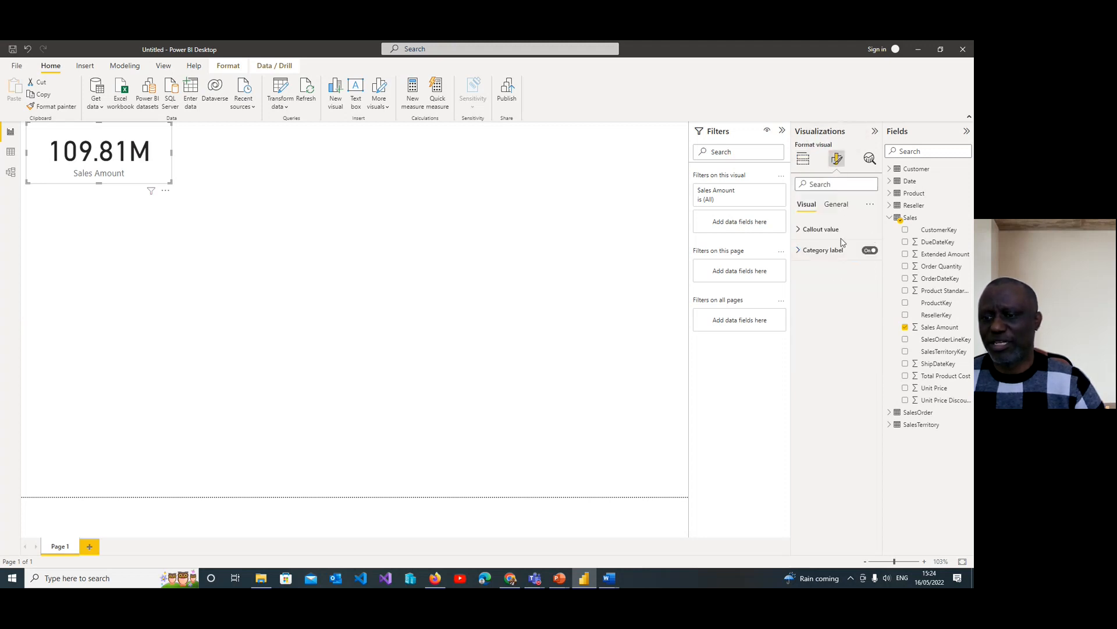
click(841, 207)
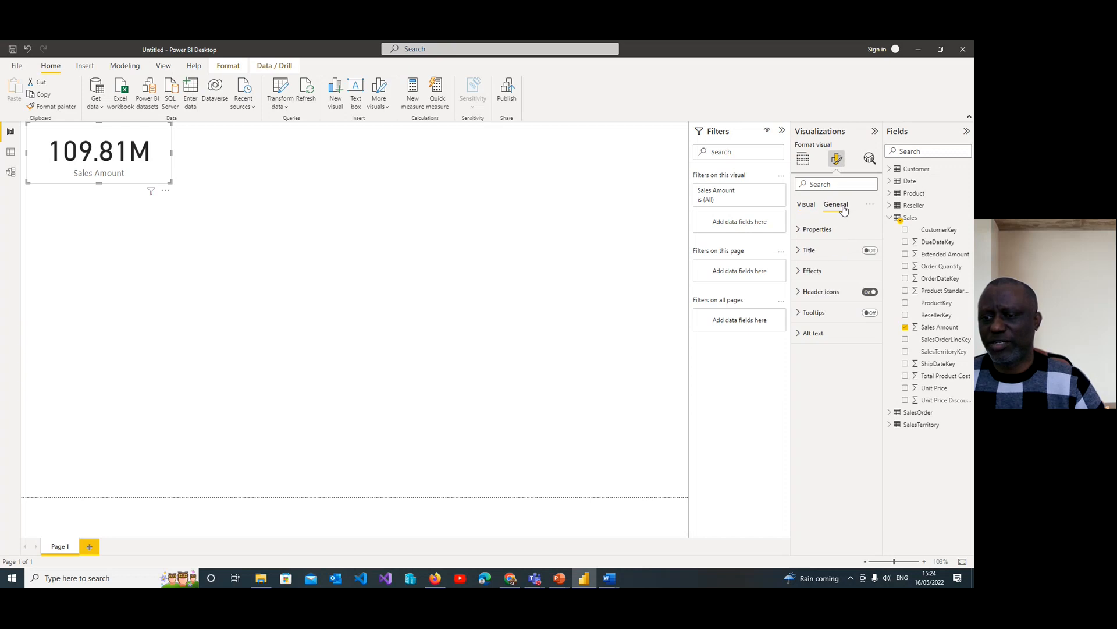
click(800, 231)
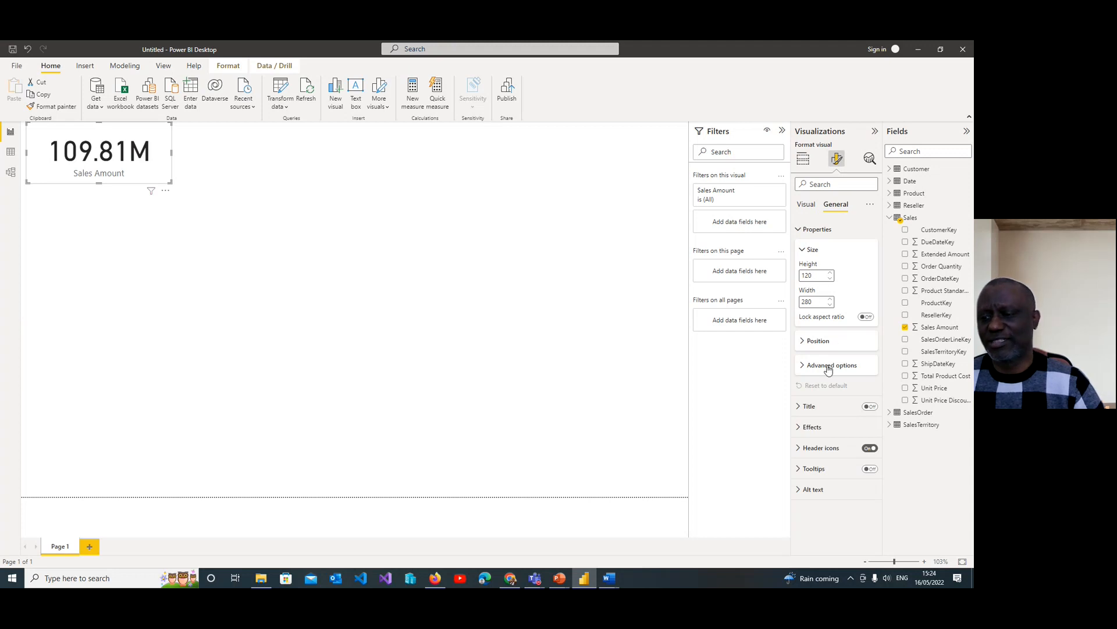
click(804, 344)
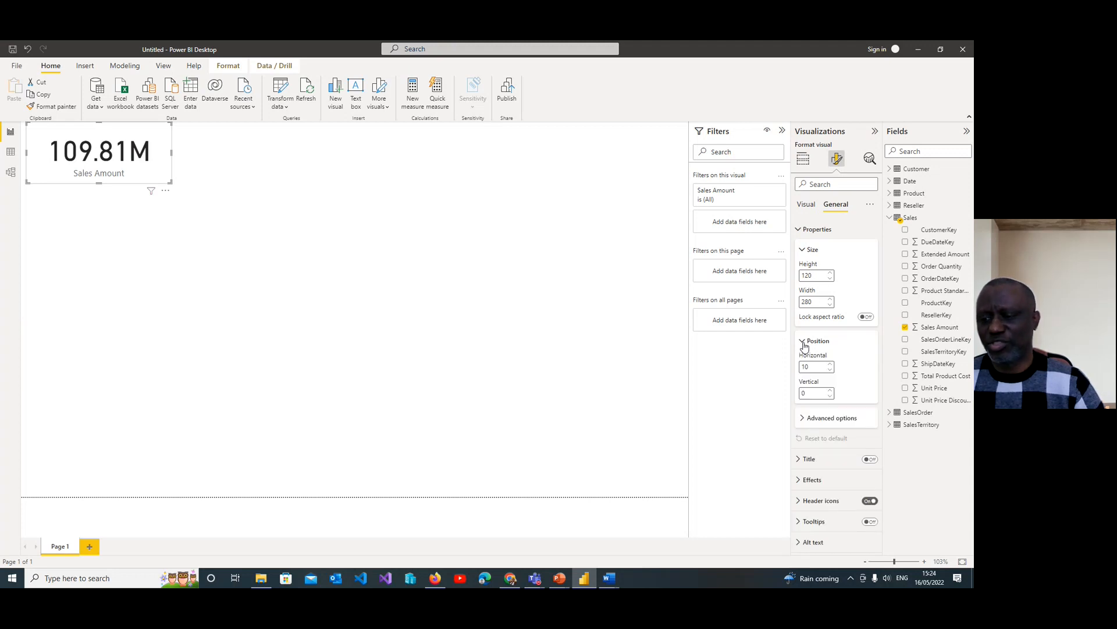
click(804, 344)
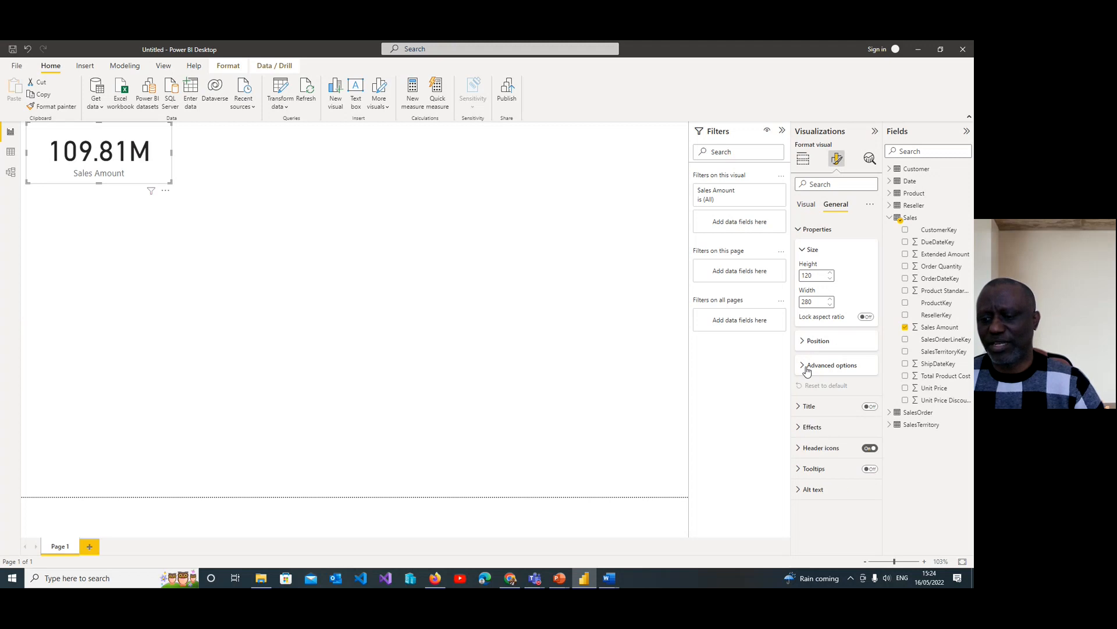
click(806, 368)
click(806, 368)
Try a blue background on the Sales Amount card, and settle on the theme's dark purple instead
click(805, 427)
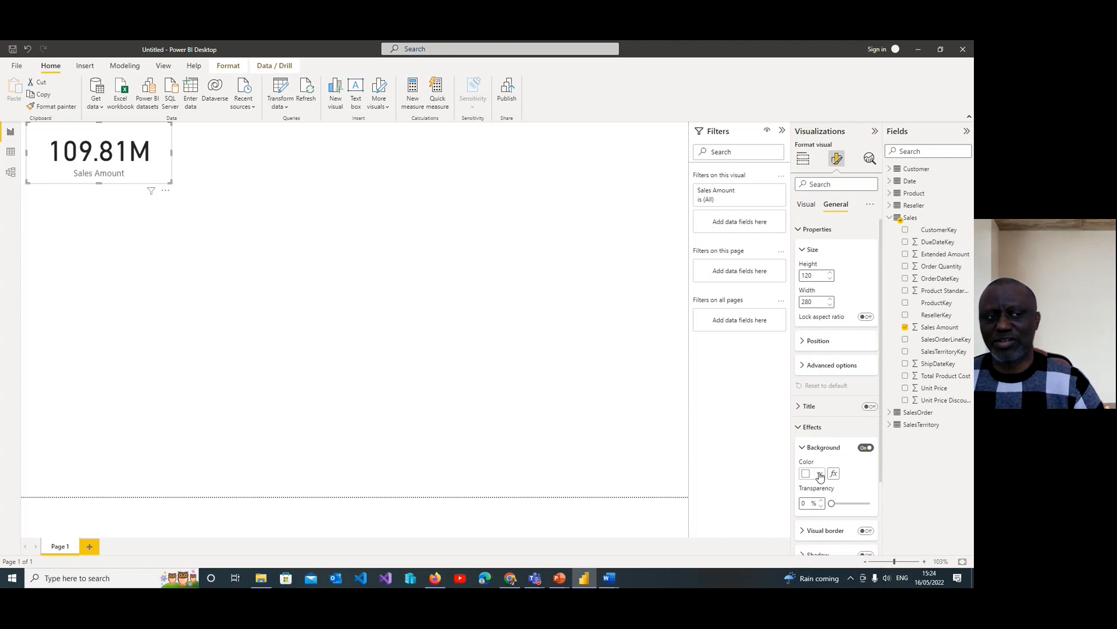
click(820, 475)
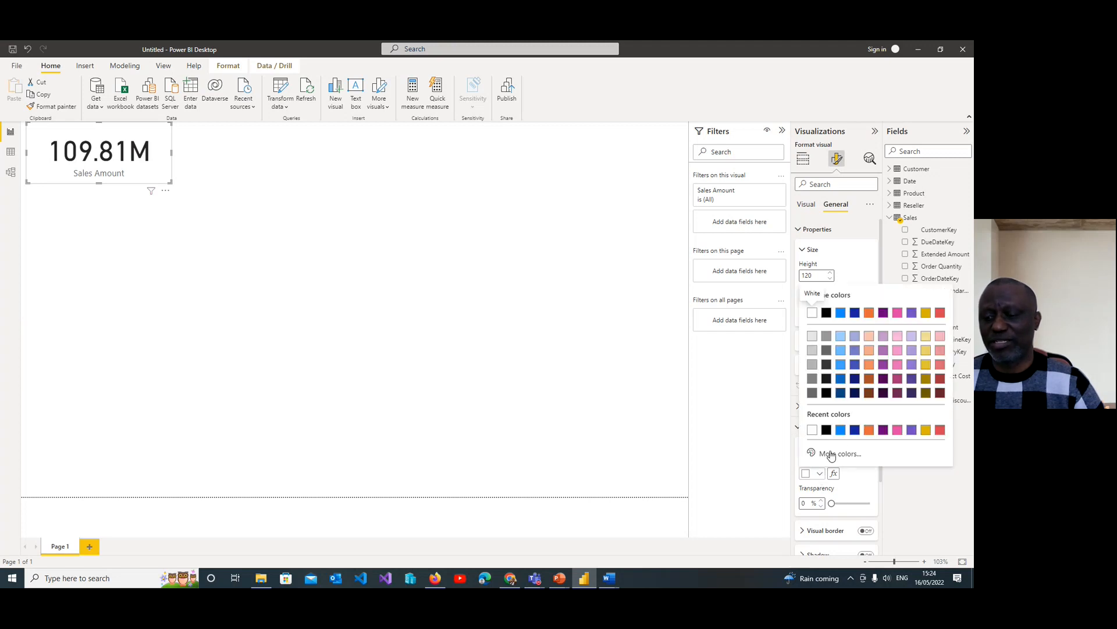
click(841, 431)
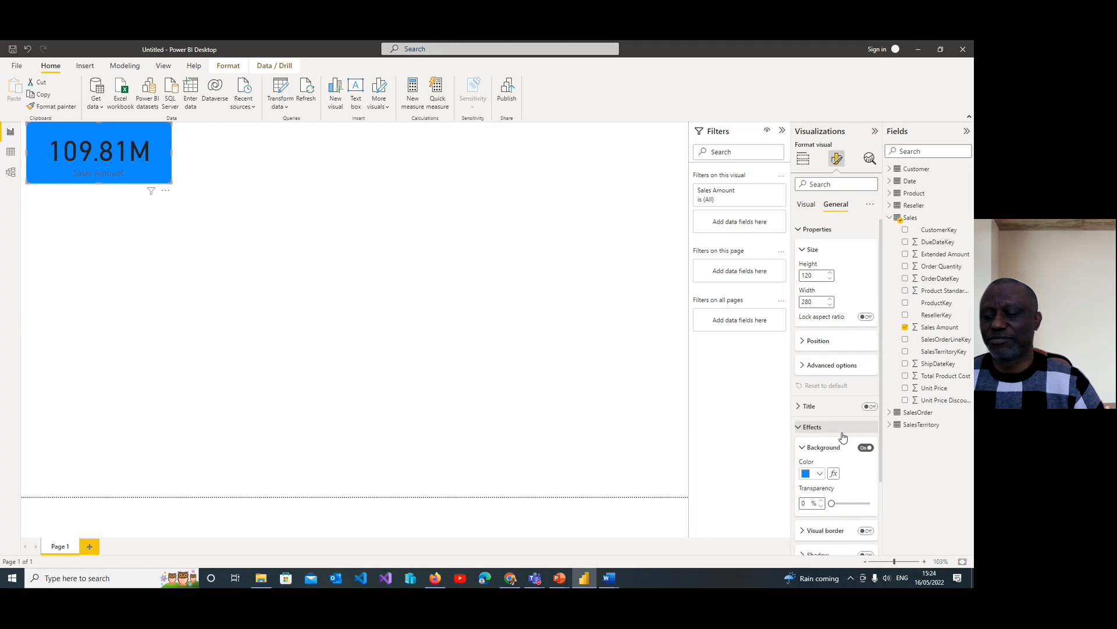
click(820, 474)
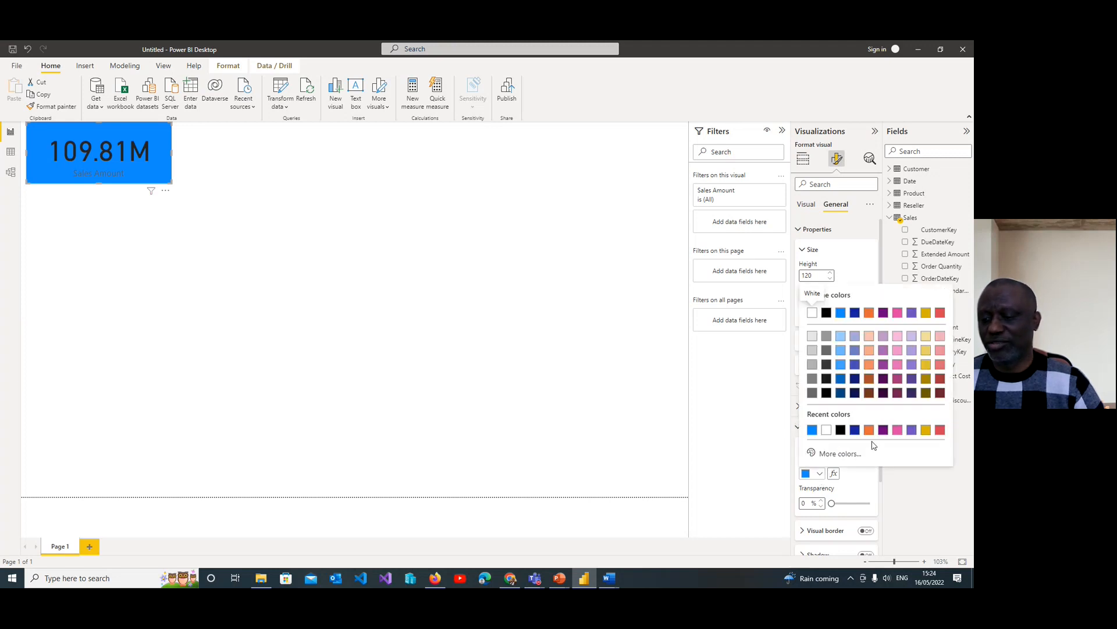
click(884, 315)
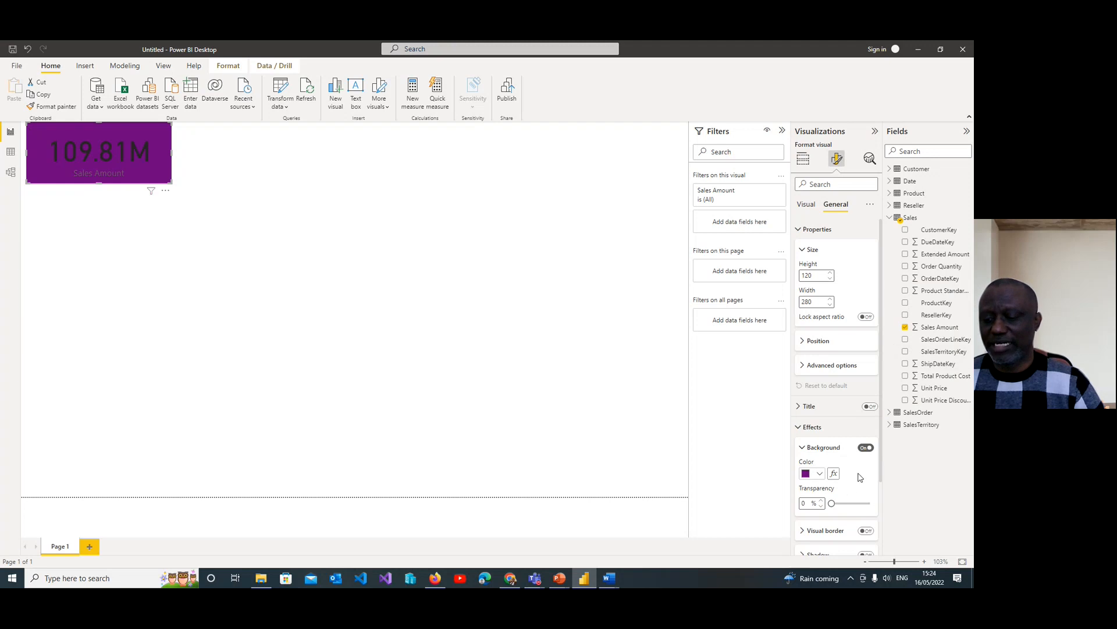
Try a white background on the Sales Amount card, and replace it with the theme's light grey shade
scroll(860, 471, down, 2)
scroll(859, 467, down, 1)
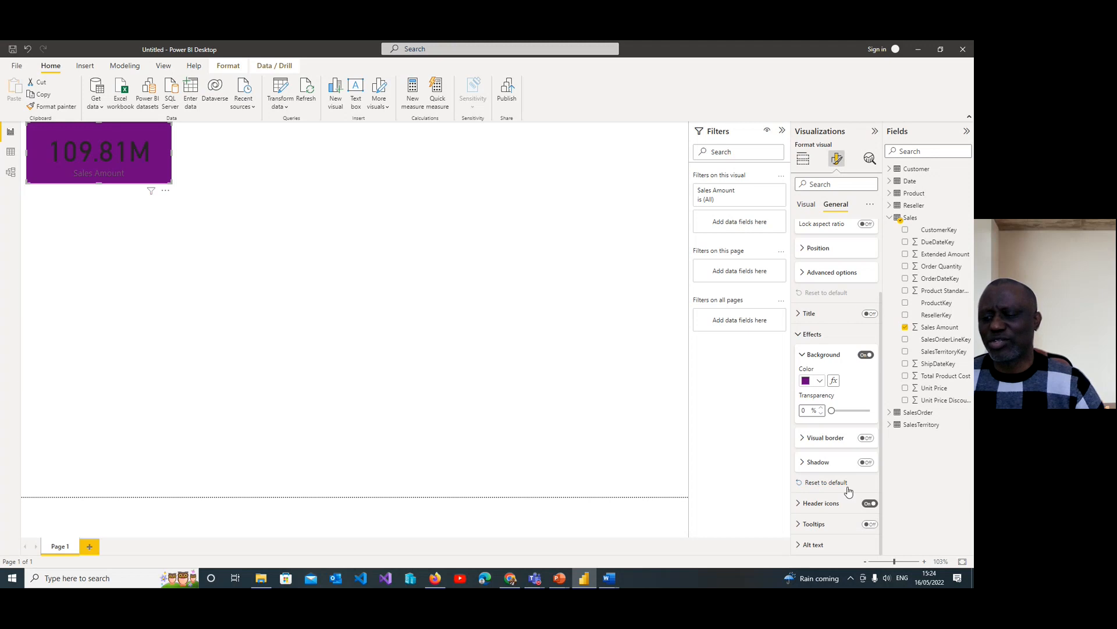
click(820, 382)
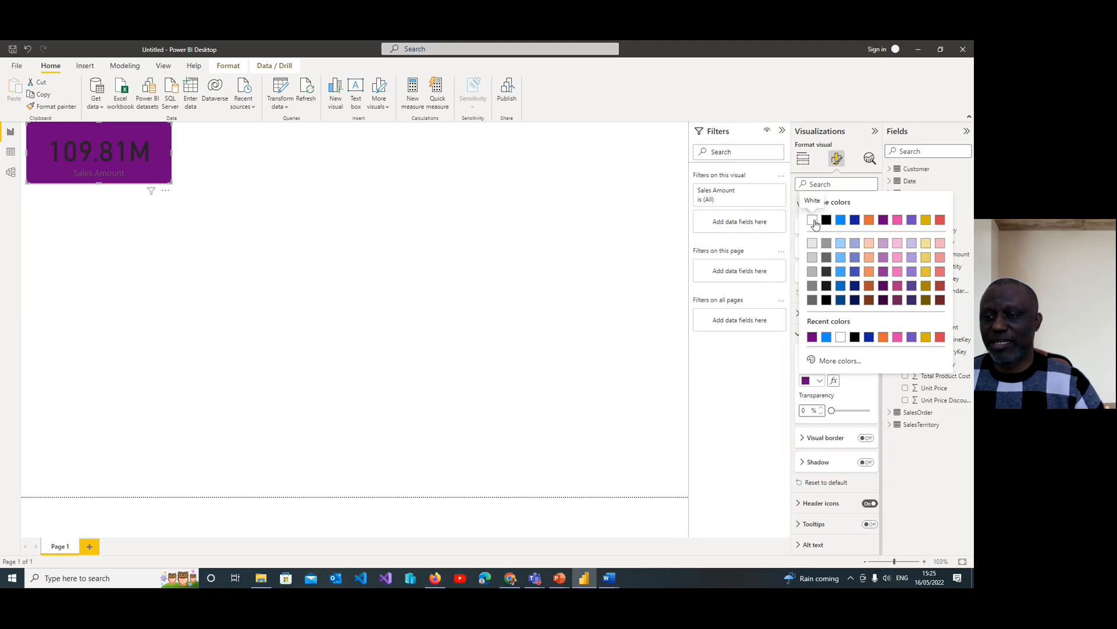
click(813, 220)
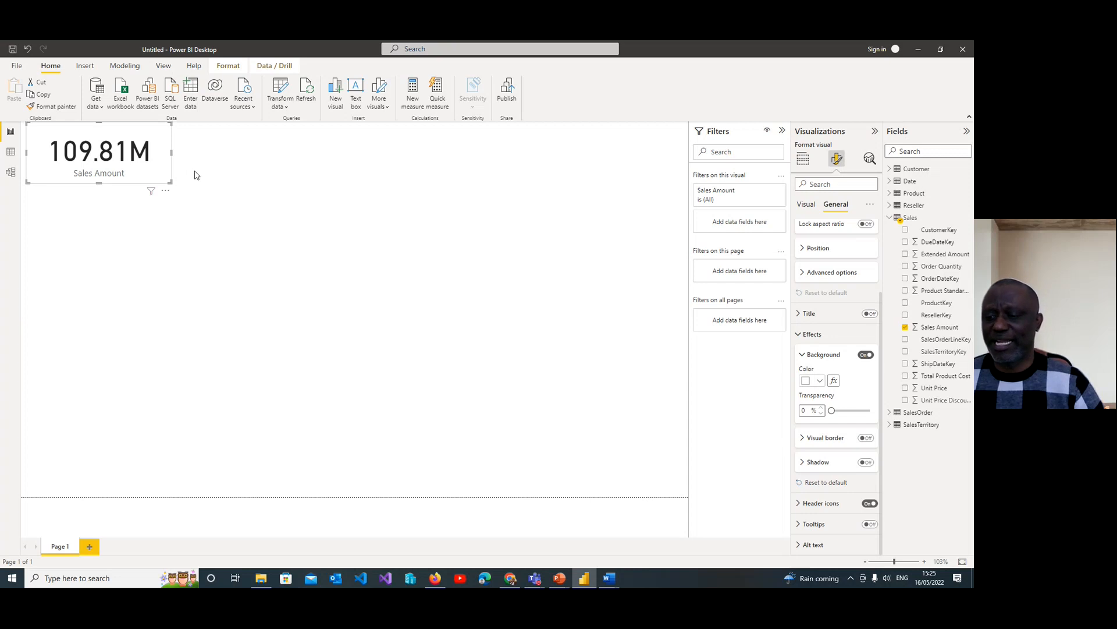
click(820, 381)
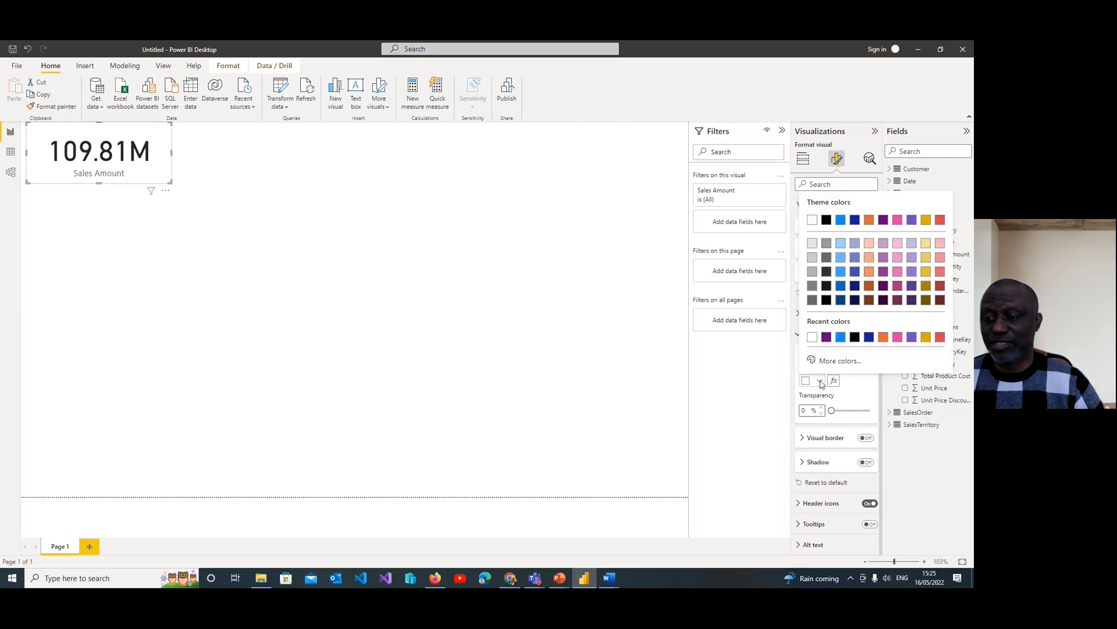
click(813, 243)
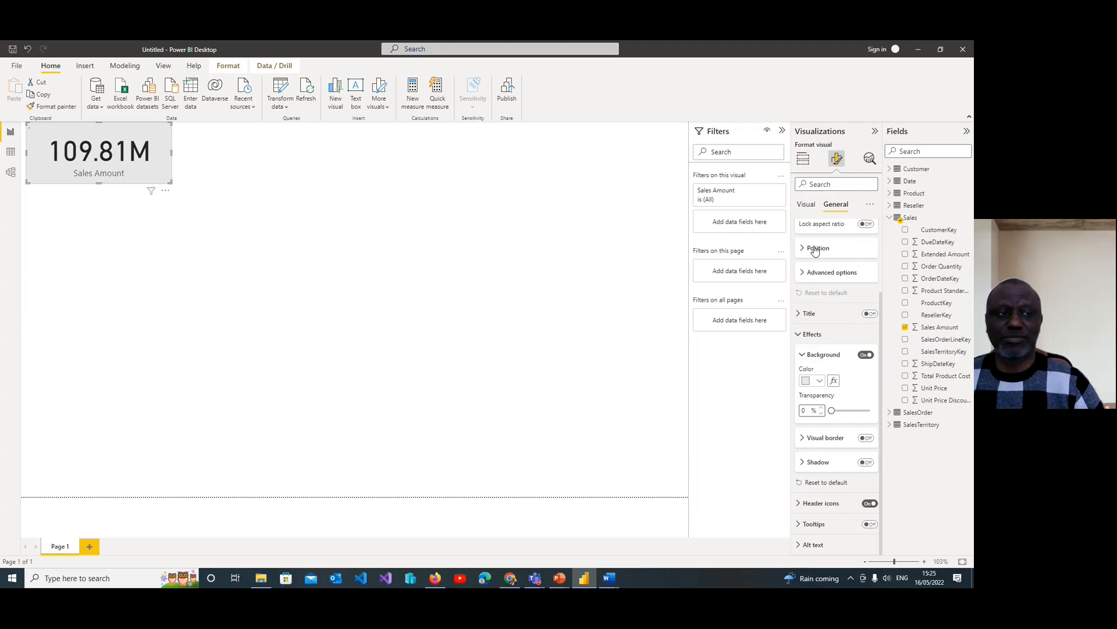
Add a card visual showing Standard Cost from the Product table and place it beside the Sales Amount card, shortened to the same height
click(249, 201)
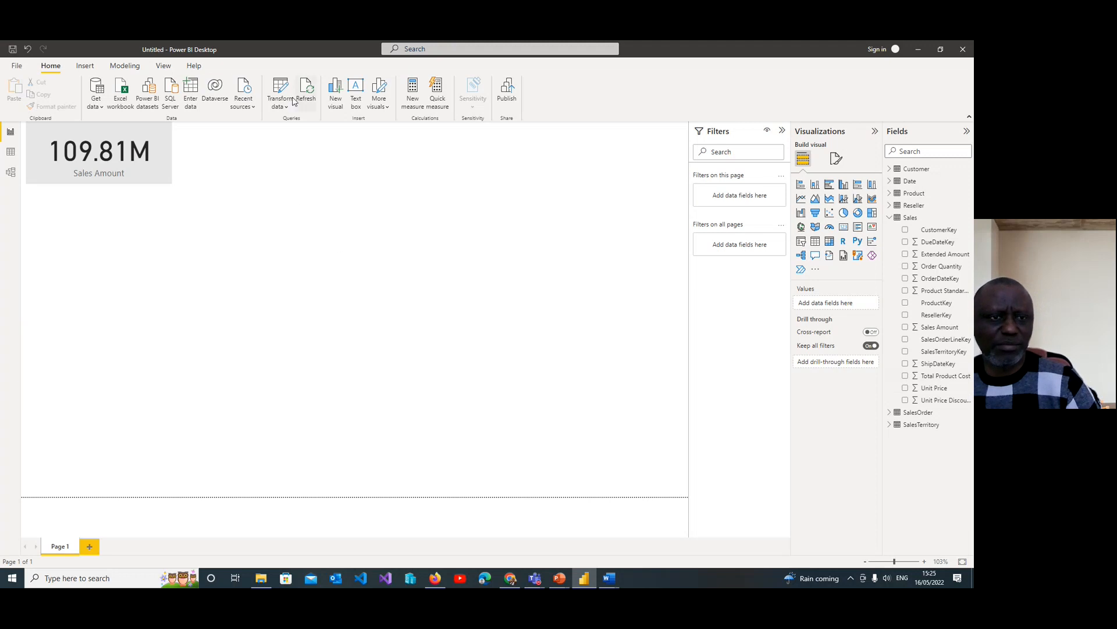
click(336, 92)
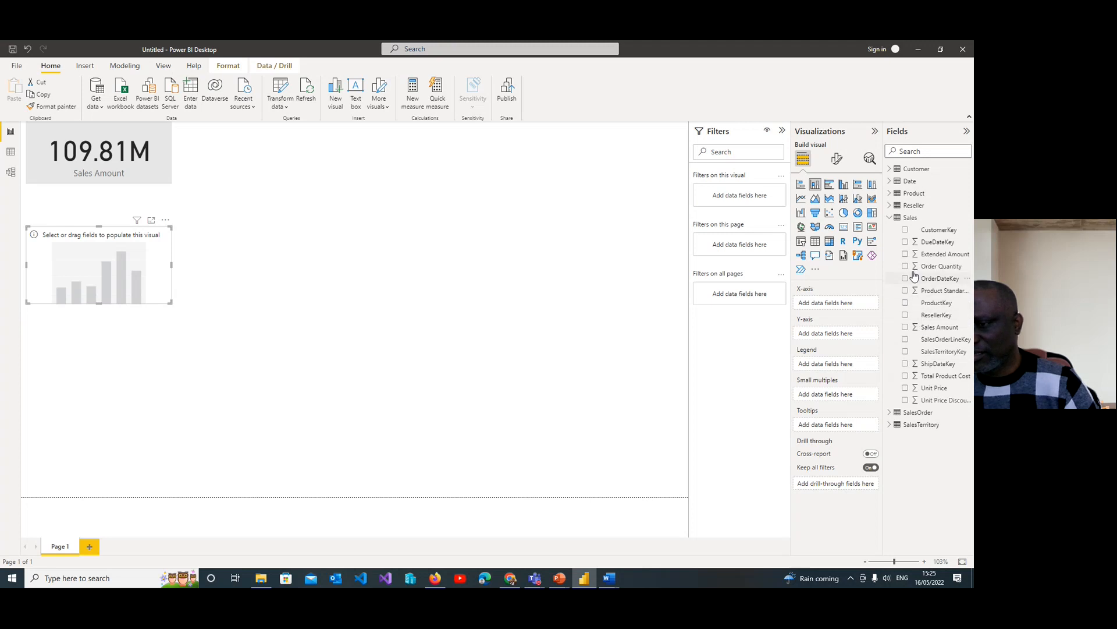
click(892, 194)
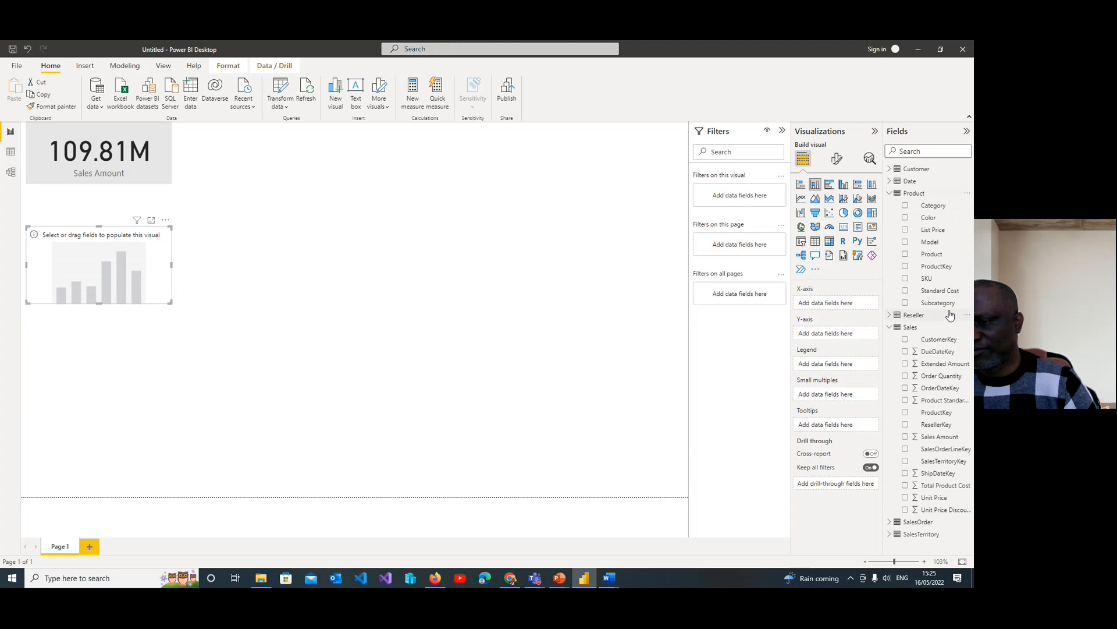
click(906, 291)
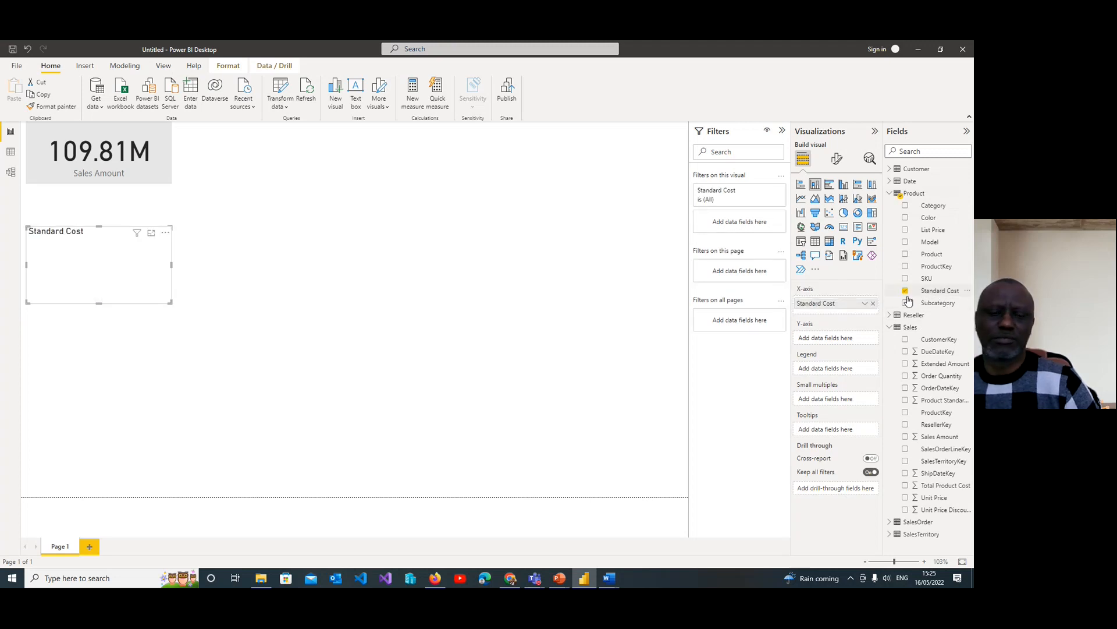
click(844, 228)
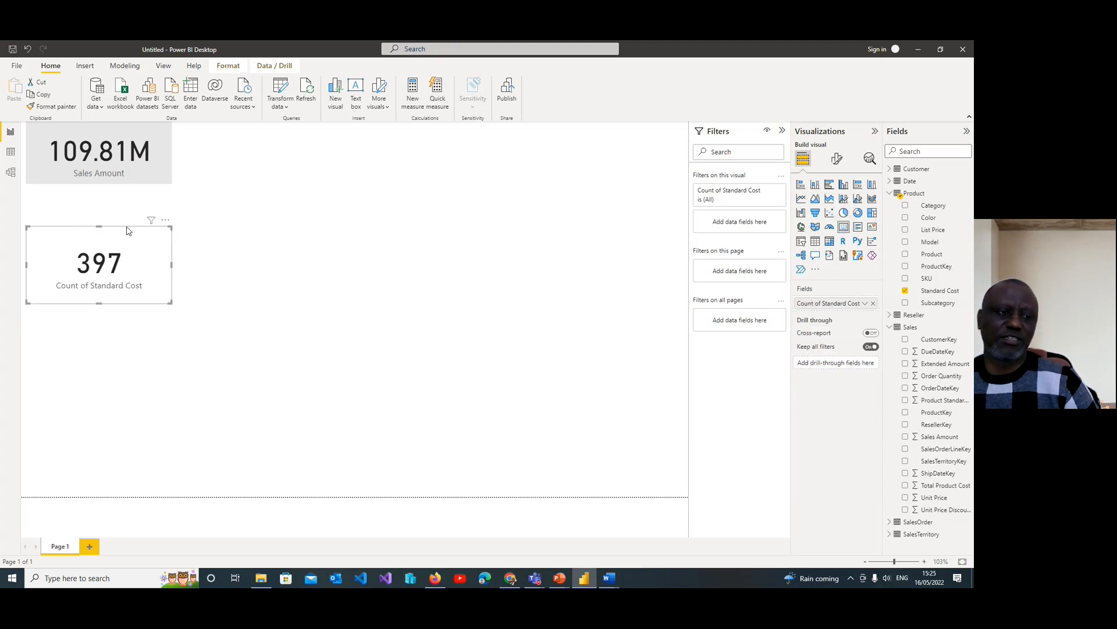
drag(111, 236, 258, 135)
drag(245, 199, 245, 183)
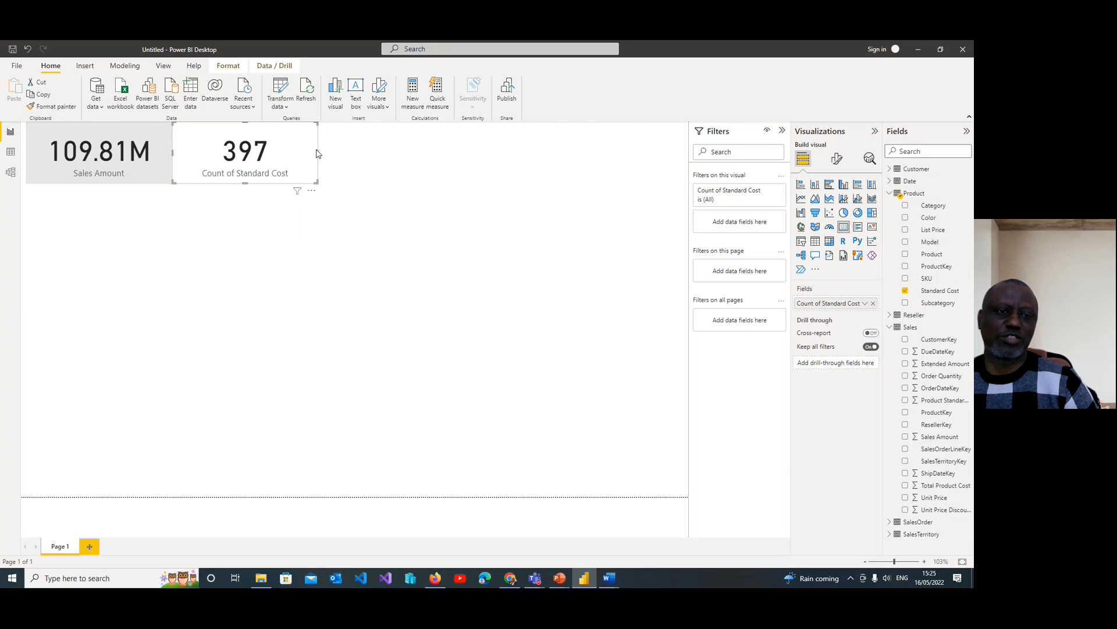
Narrow the Sales Amount and Standard Cost cards and close the gap so they sit side by side
click(170, 167)
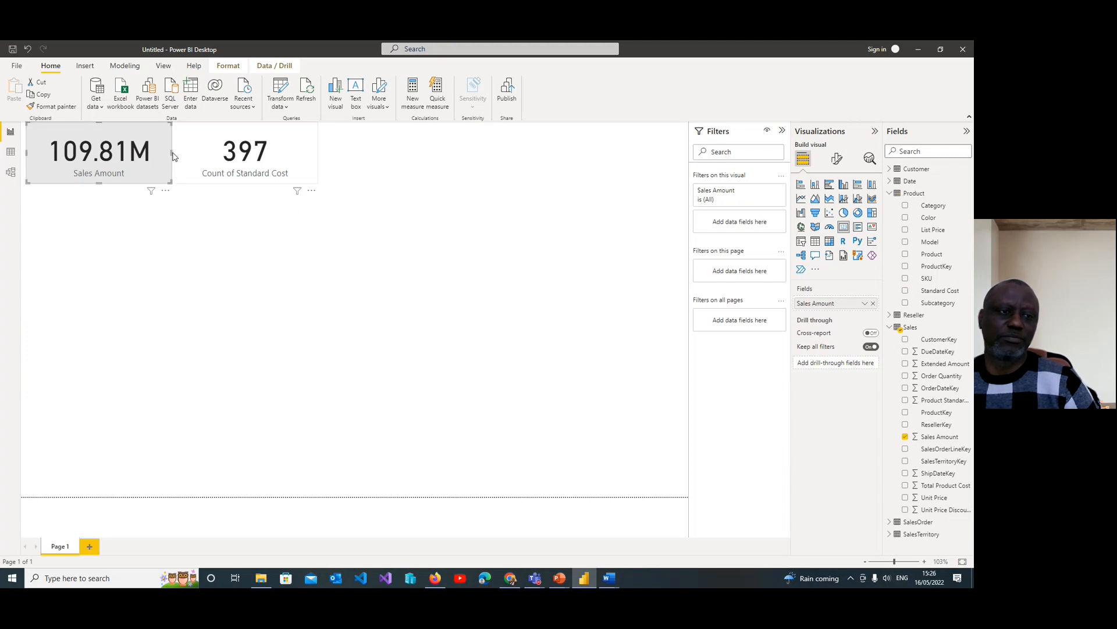
drag(169, 156, 136, 156)
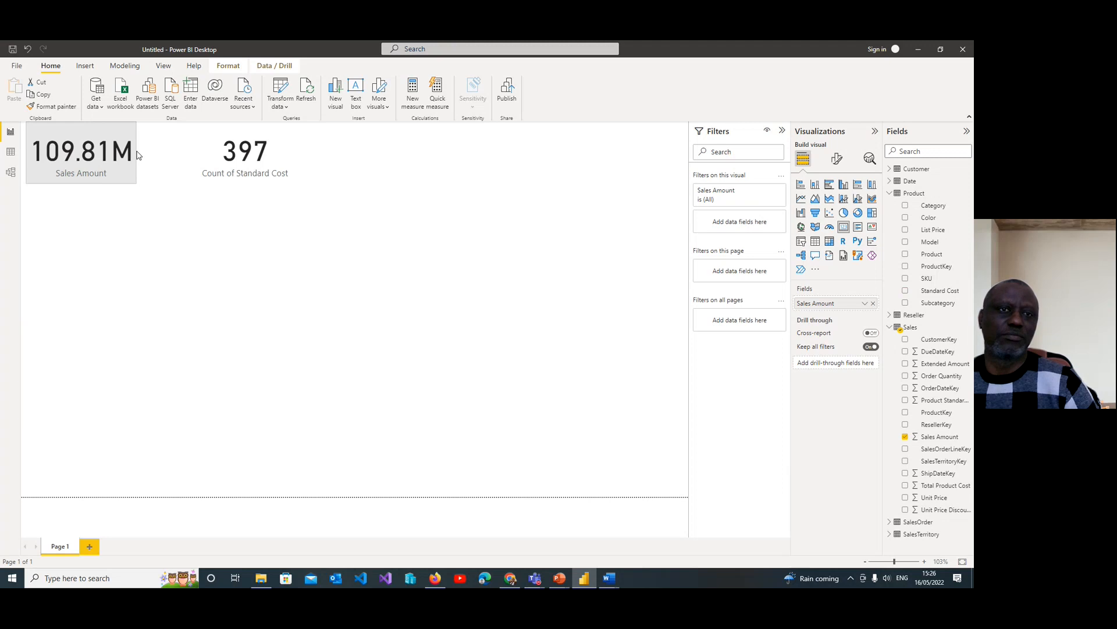
click(269, 177)
drag(269, 170, 236, 154)
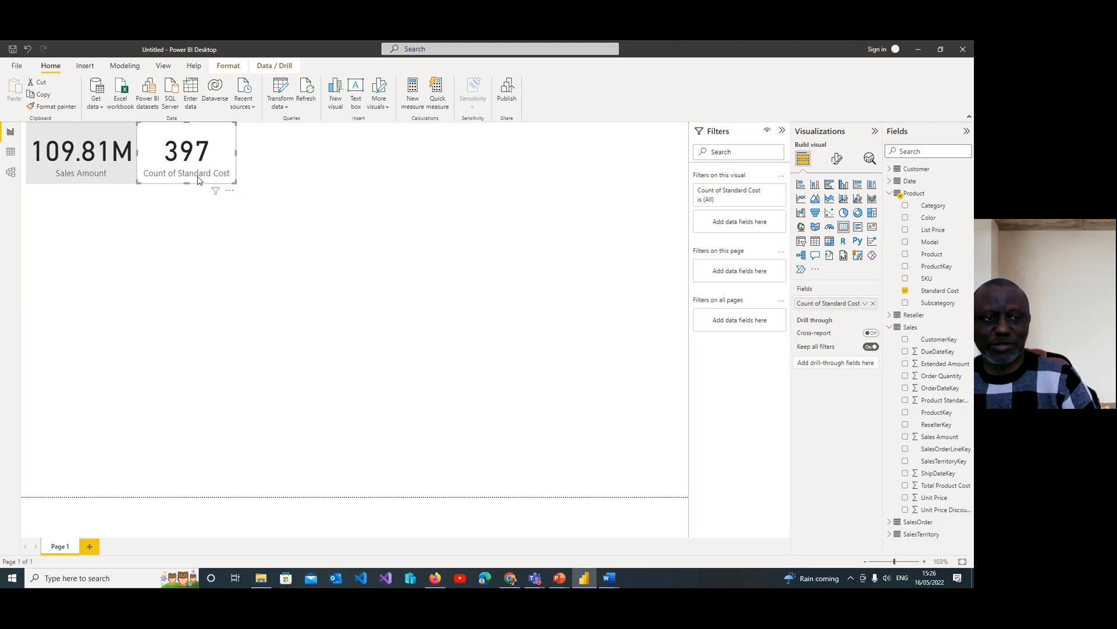
Change the Standard Cost card's aggregation to Sum and widen the card to fit its full value
click(866, 303)
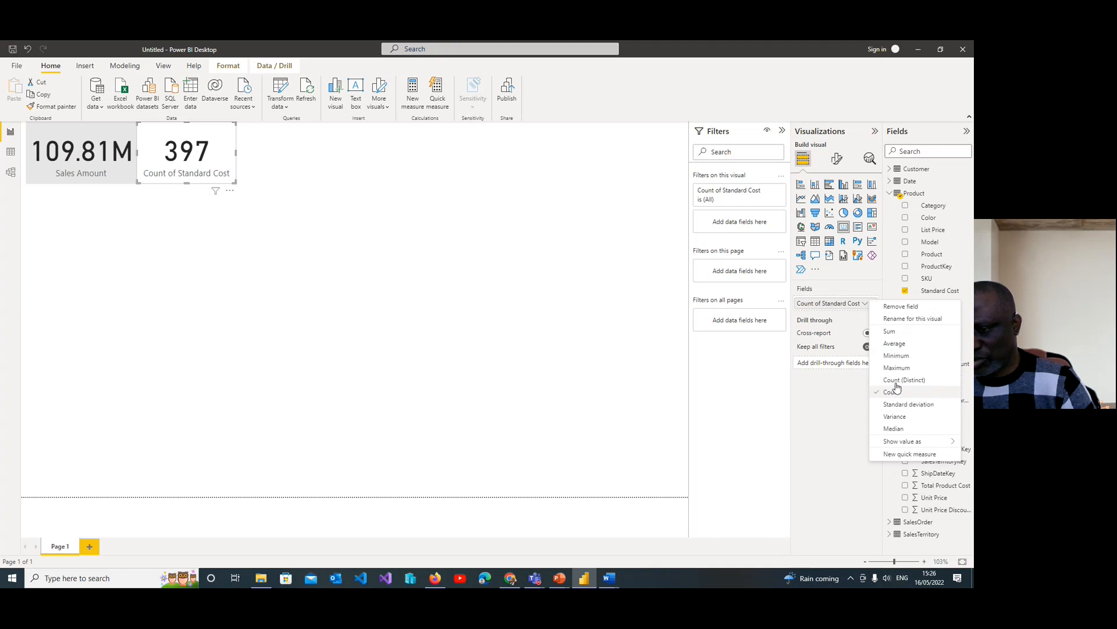
click(895, 335)
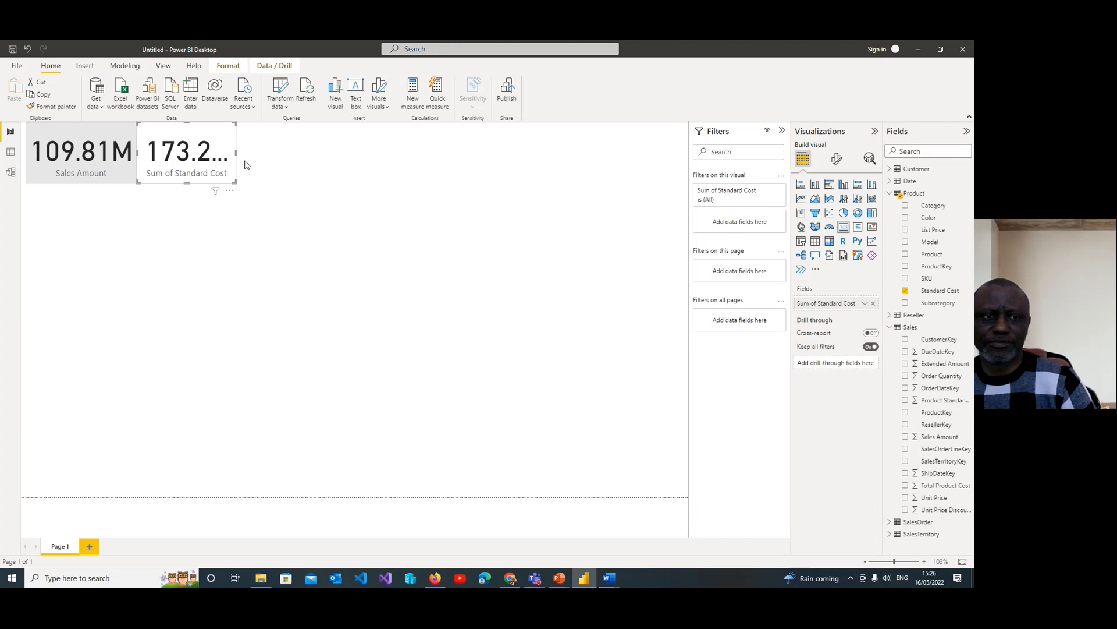
drag(236, 153, 257, 156)
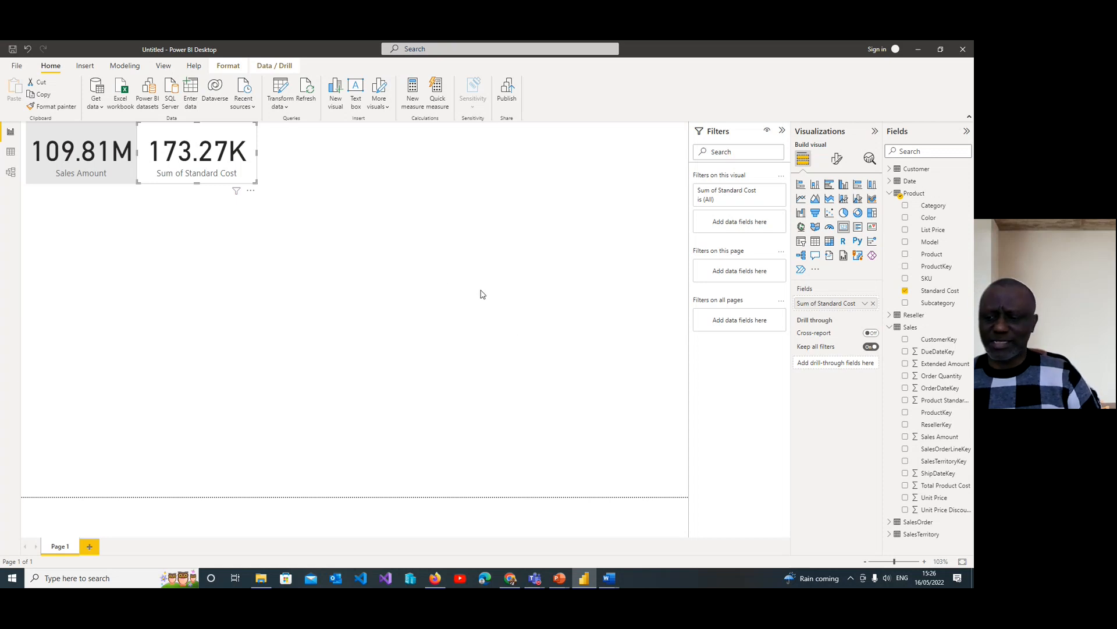
Try several custom green backgrounds on the Sales Amount card, and settle on the light green #AED486
click(104, 186)
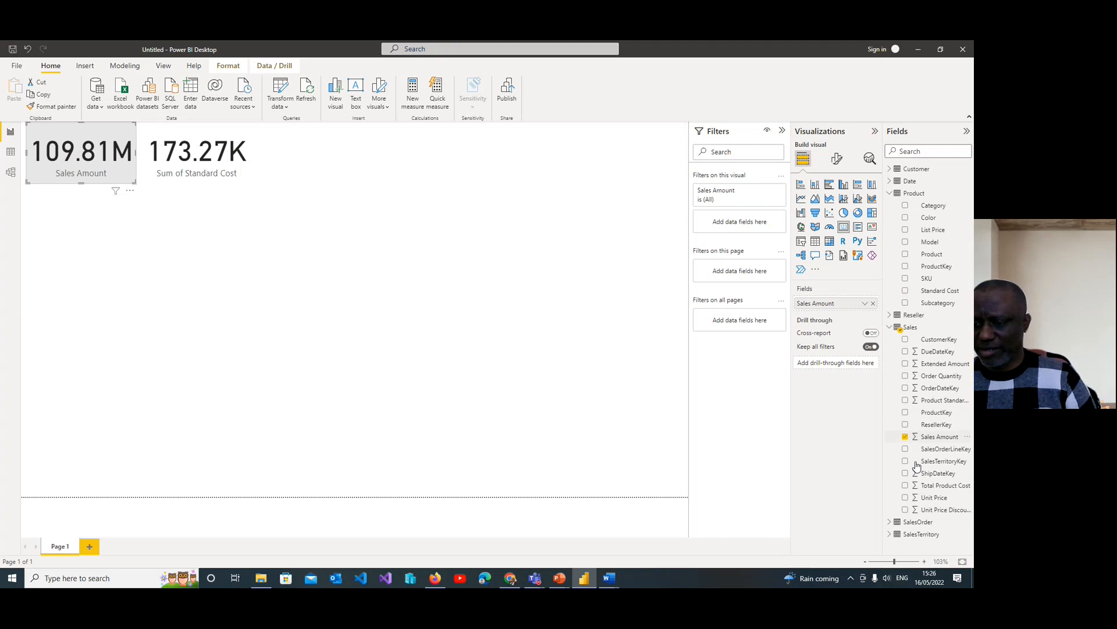
click(864, 305)
click(827, 448)
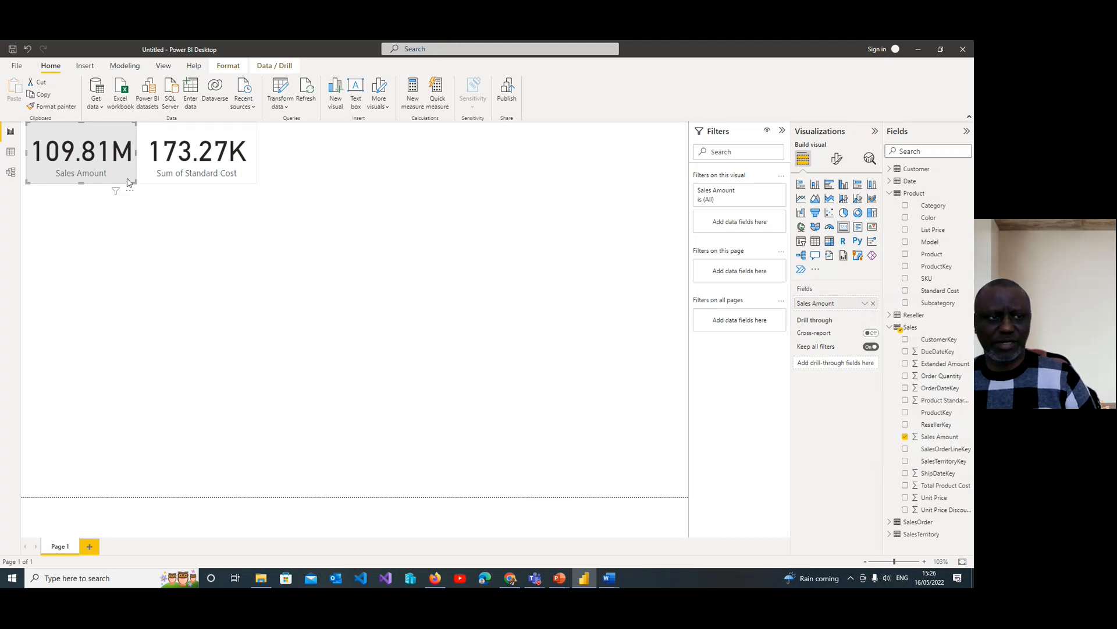
click(837, 158)
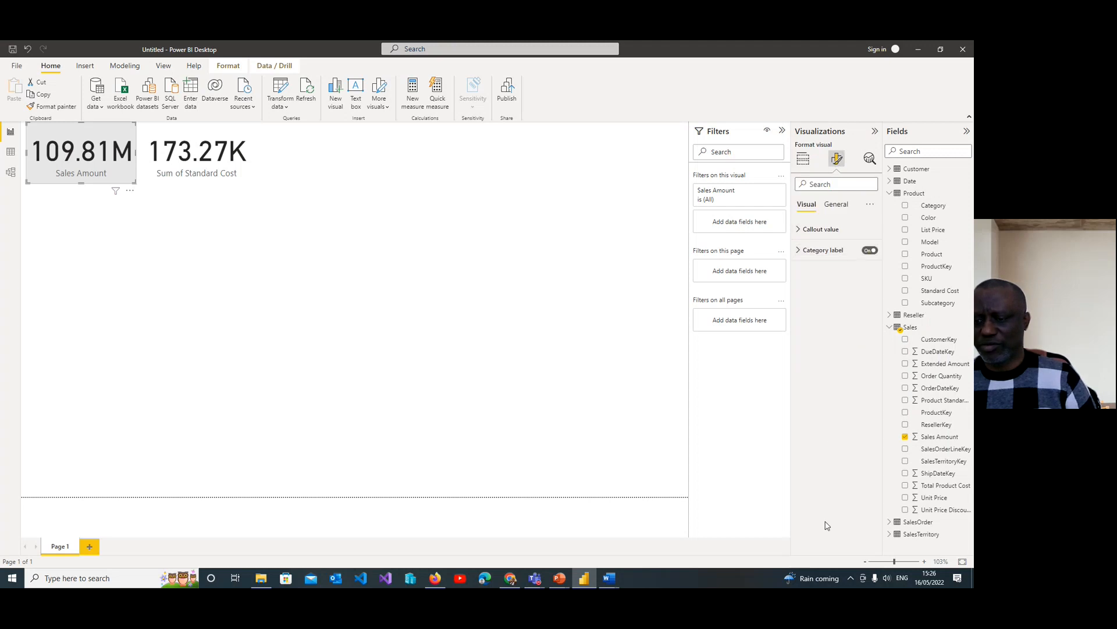
click(838, 205)
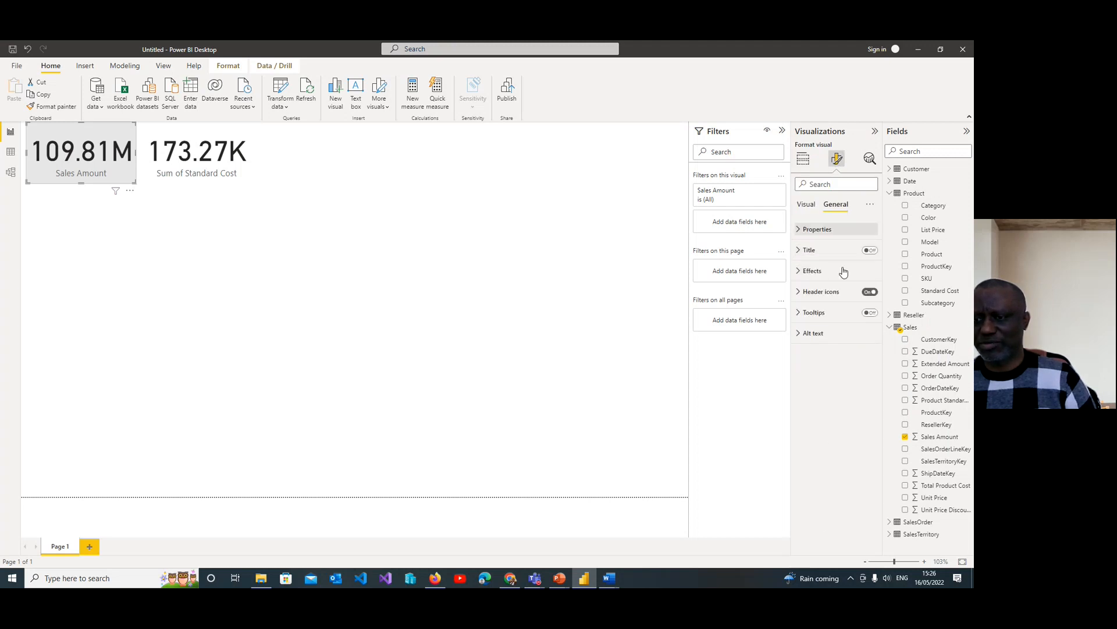
click(803, 271)
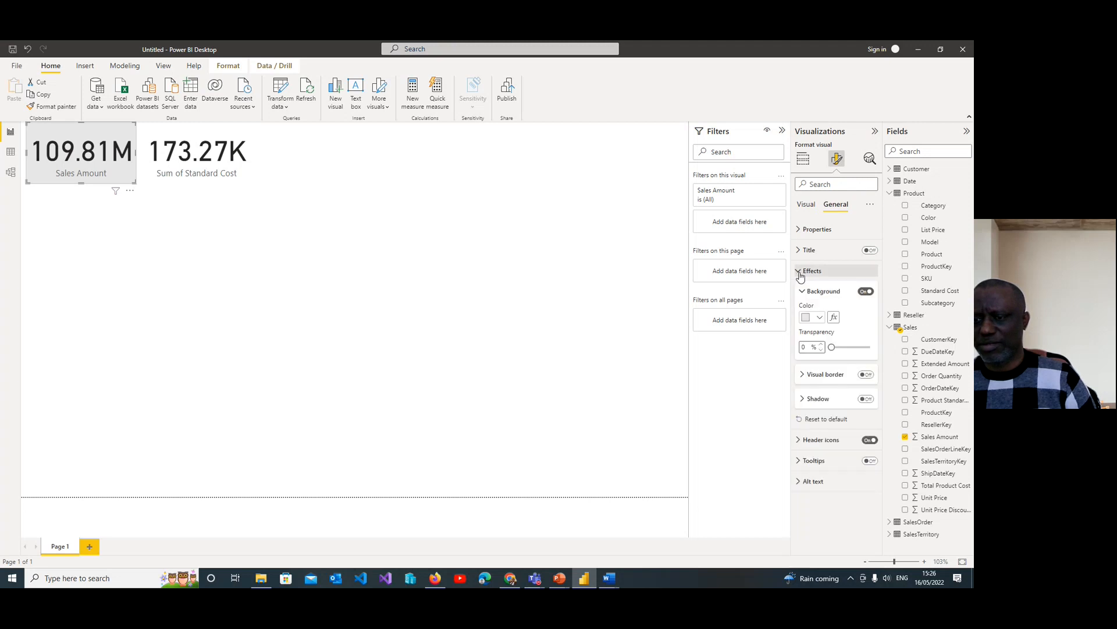
click(819, 317)
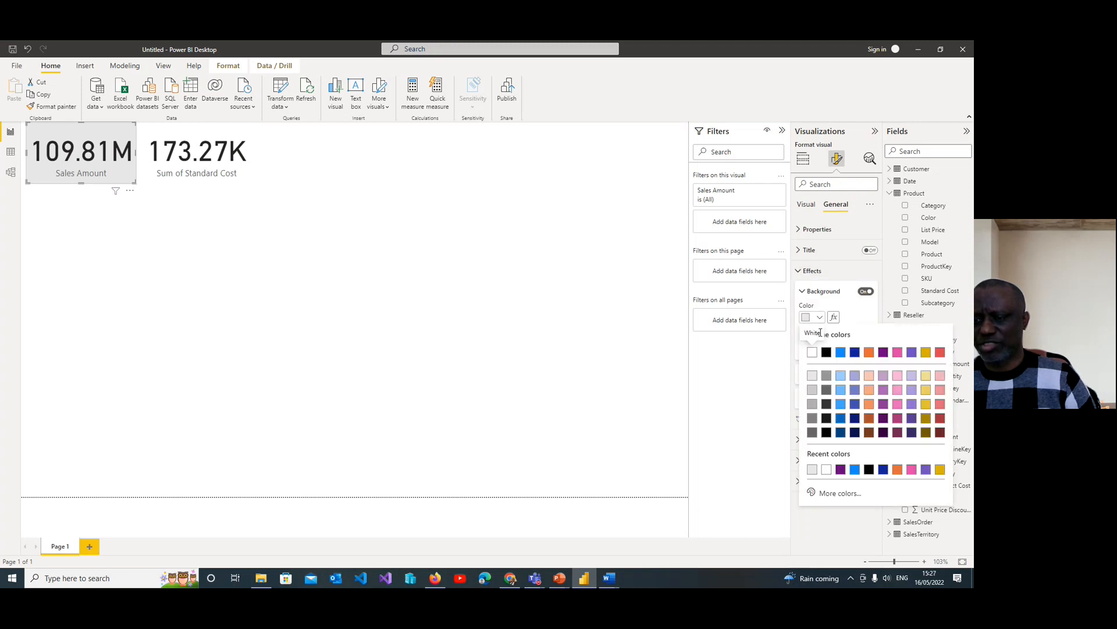
click(840, 493)
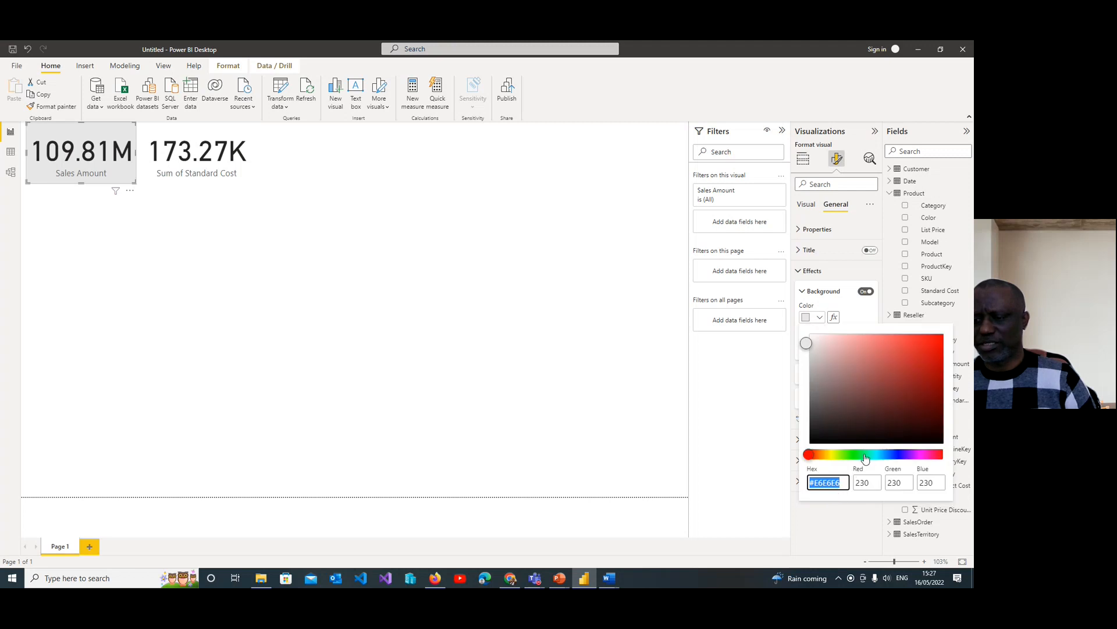
click(867, 455)
click(877, 365)
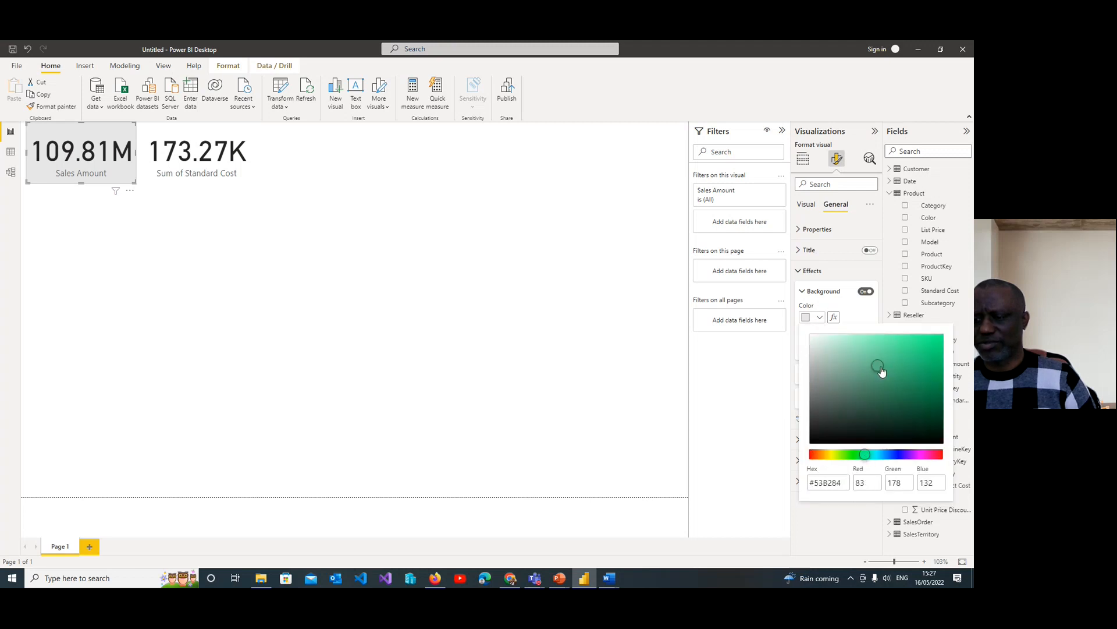
click(870, 399)
click(851, 366)
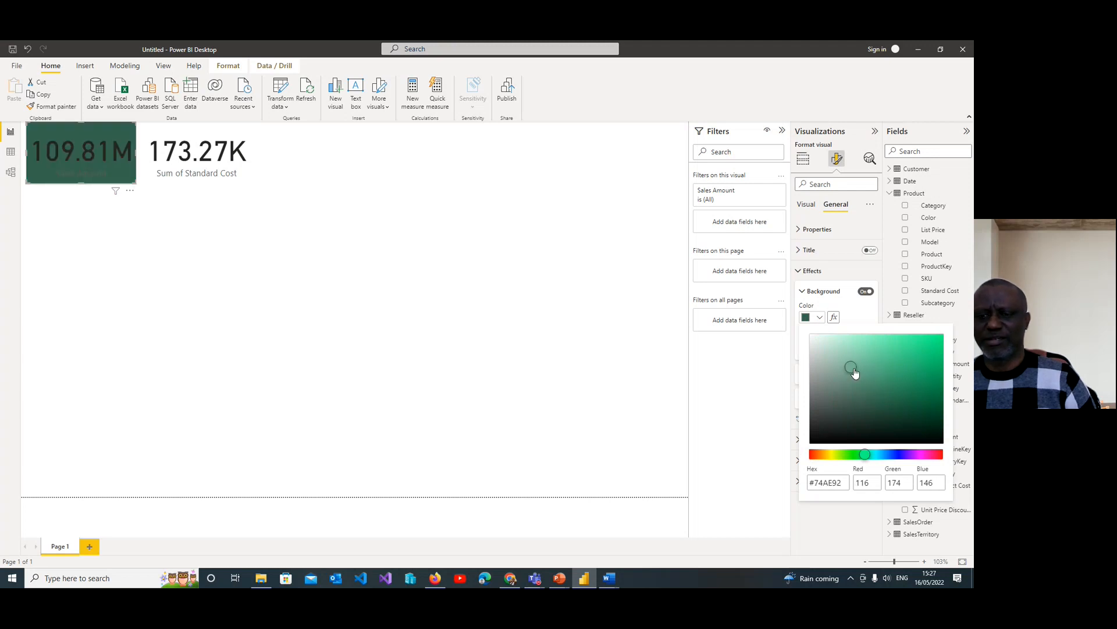
click(862, 456)
click(851, 351)
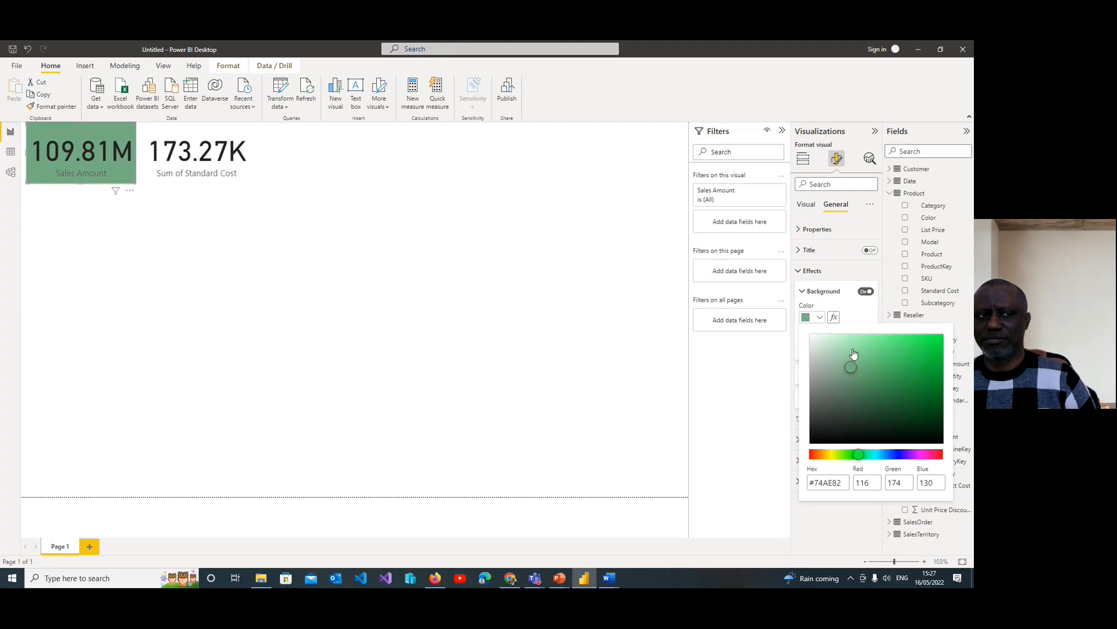
click(873, 388)
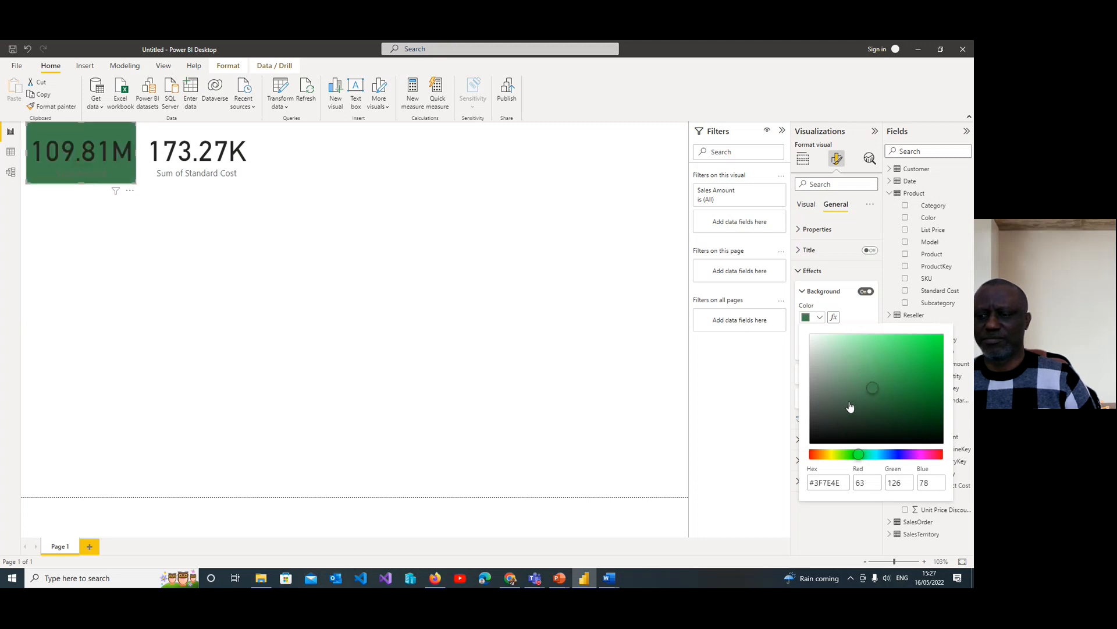
click(851, 455)
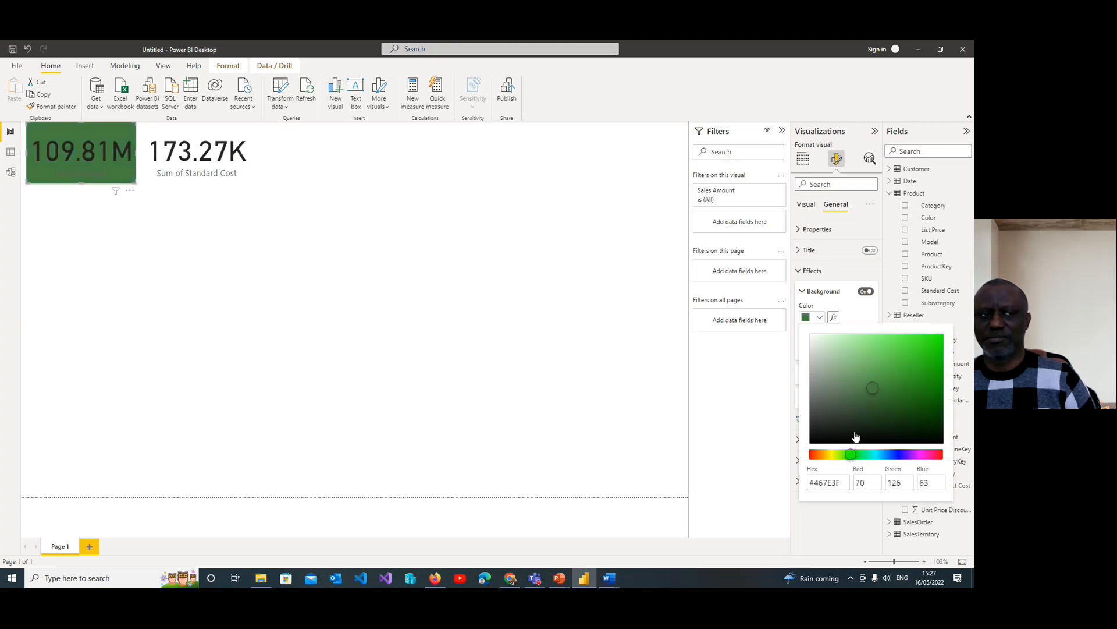
click(856, 377)
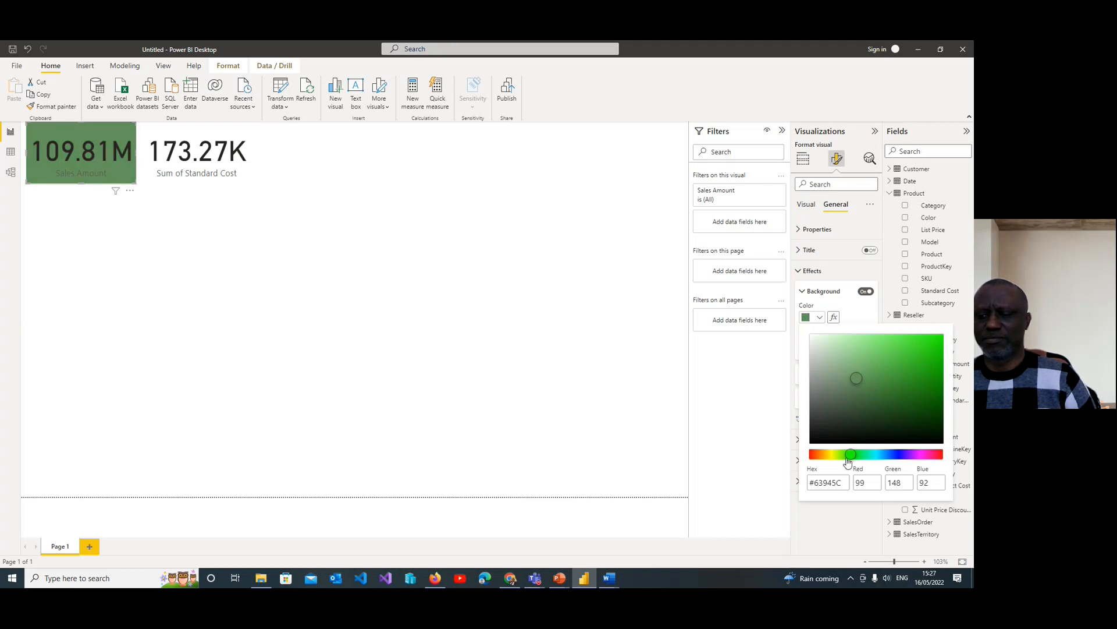
click(842, 454)
click(855, 351)
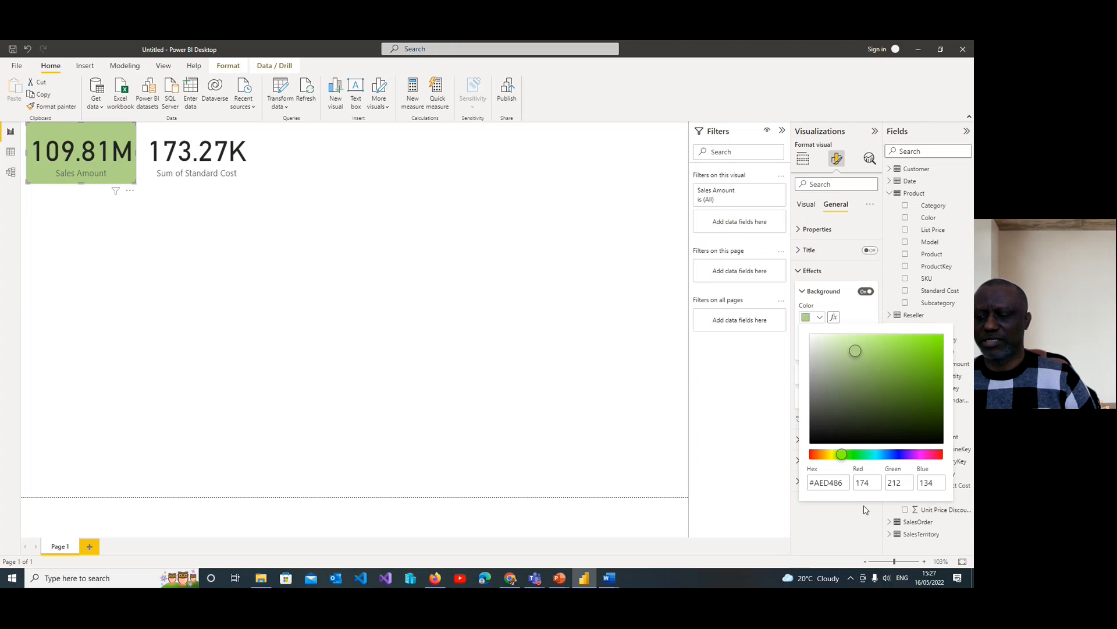
click(845, 511)
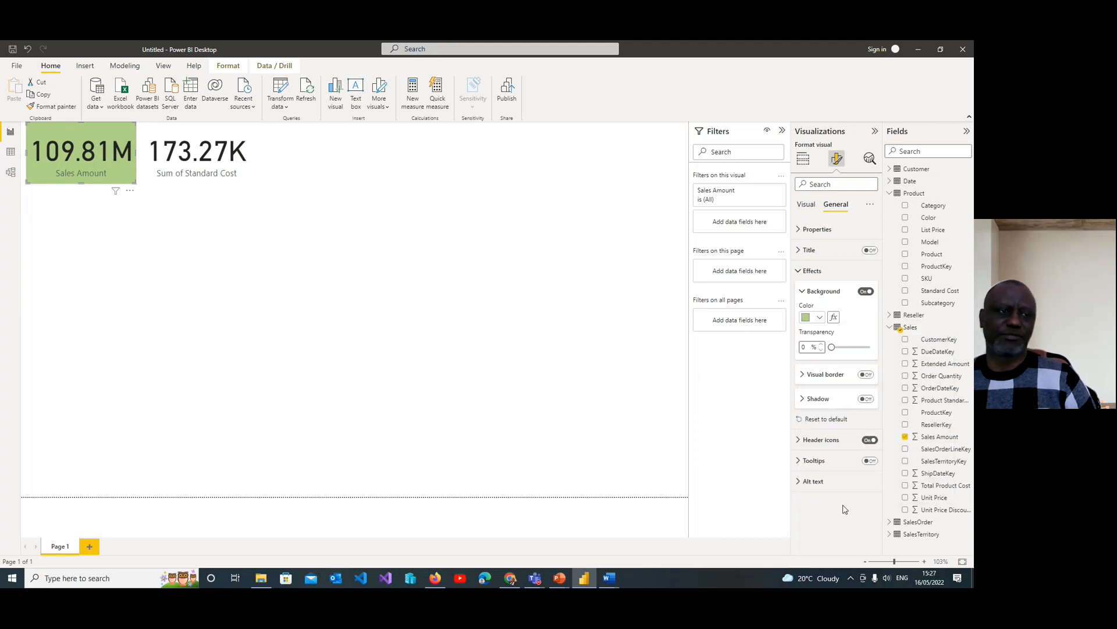
Set the Sum of Standard Cost card's background to the theme's red, #D64550
click(222, 187)
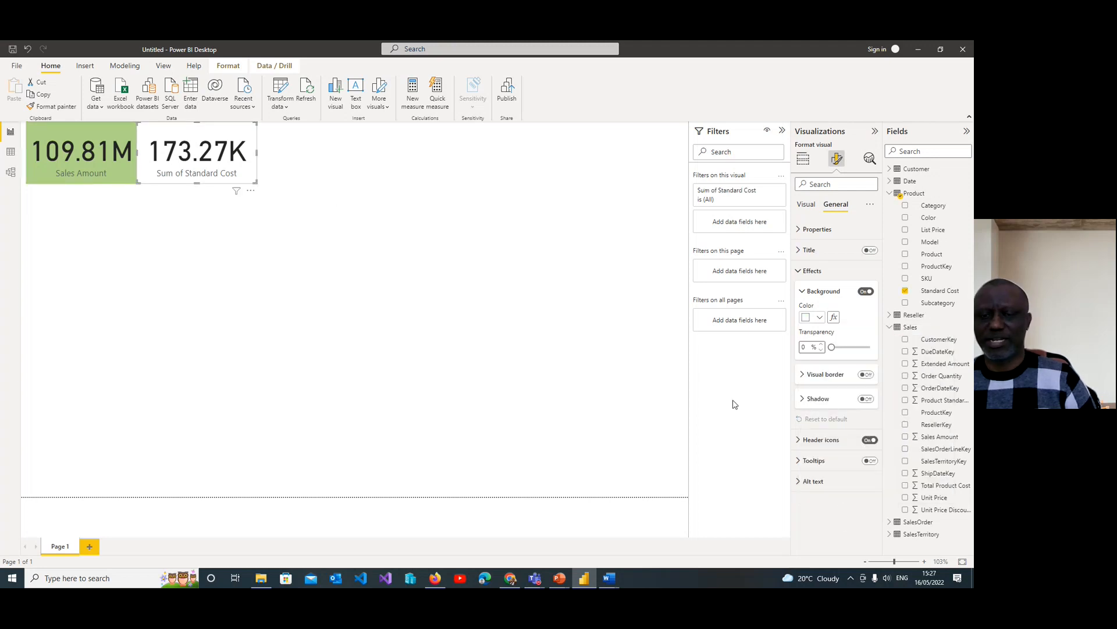
click(821, 318)
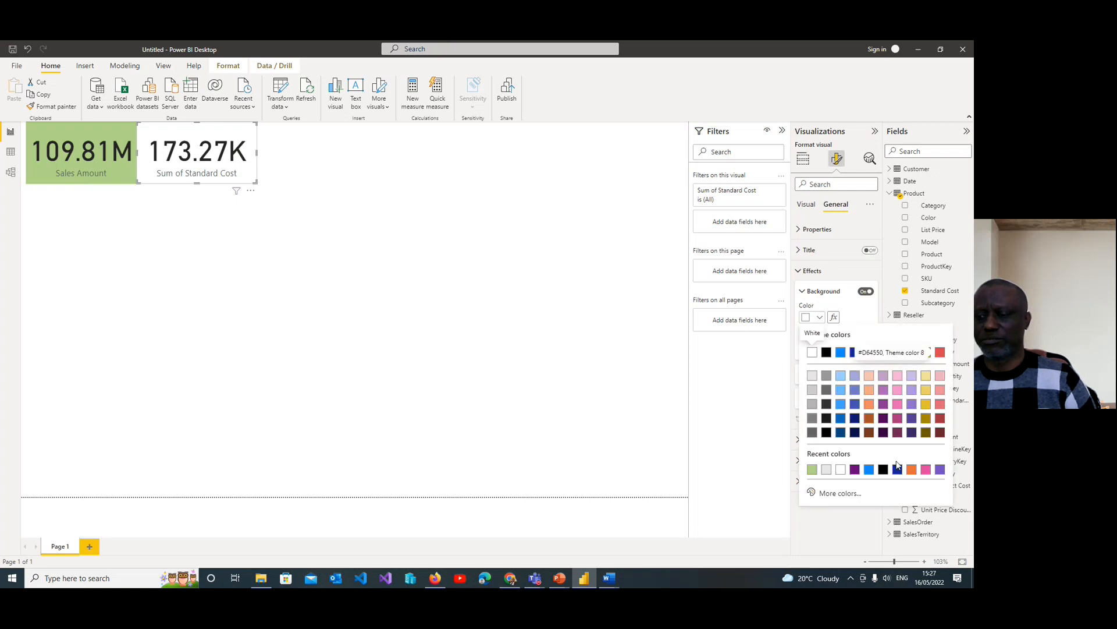
click(940, 353)
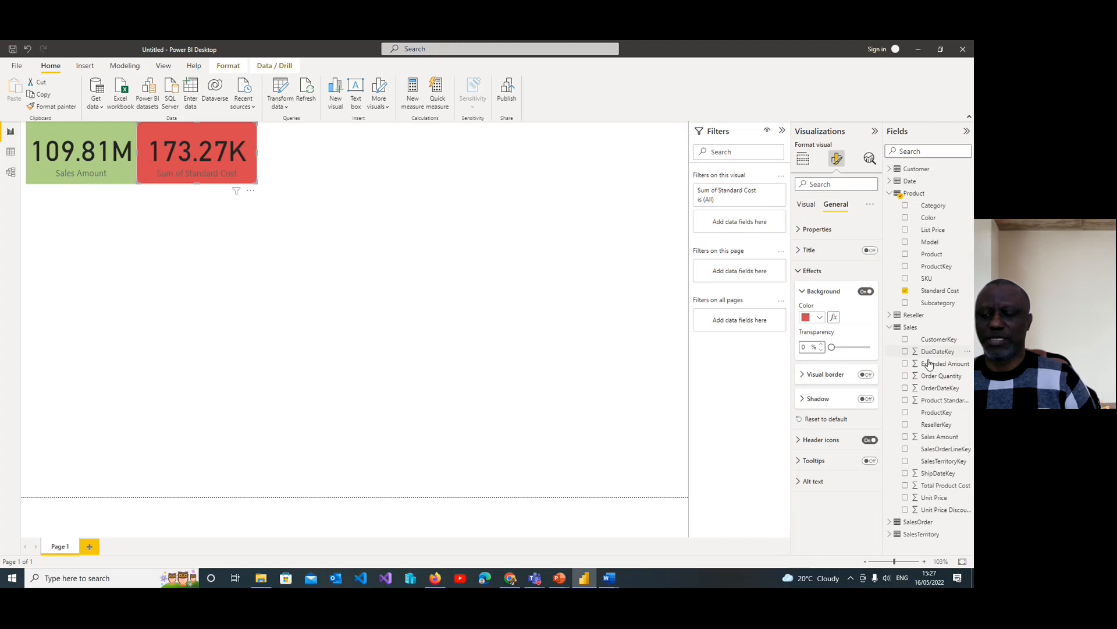
click(288, 227)
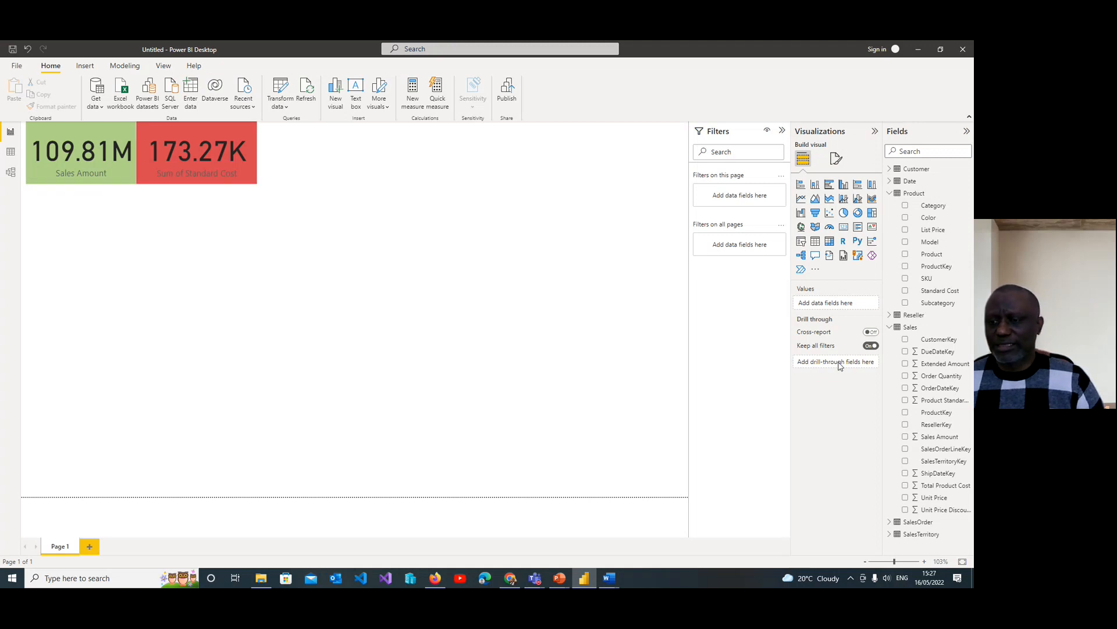
click(836, 158)
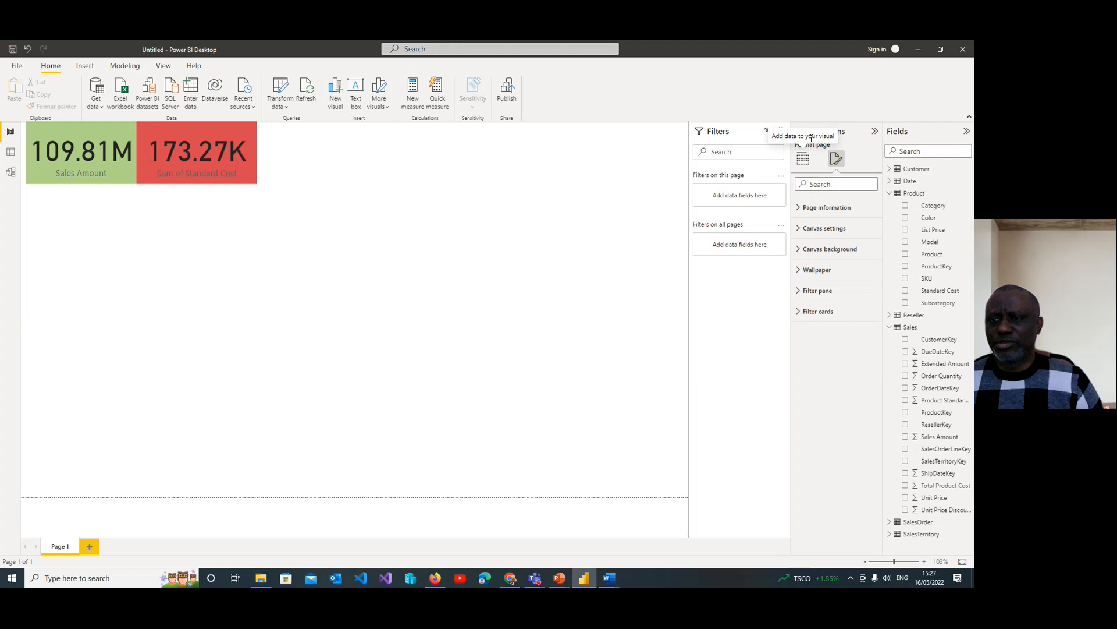
click(875, 131)
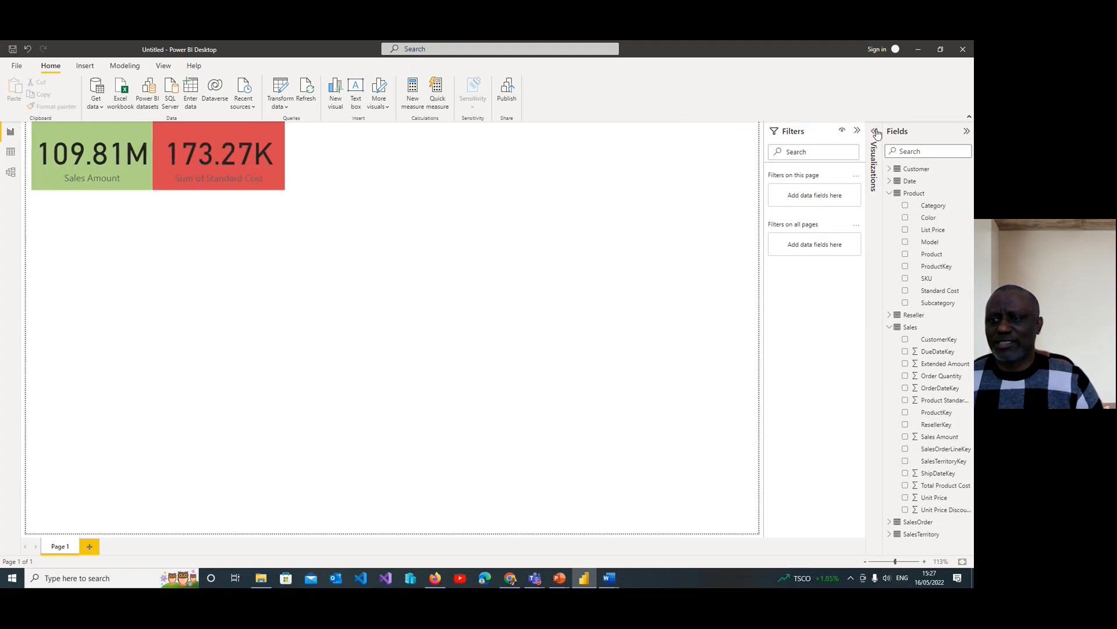
click(875, 133)
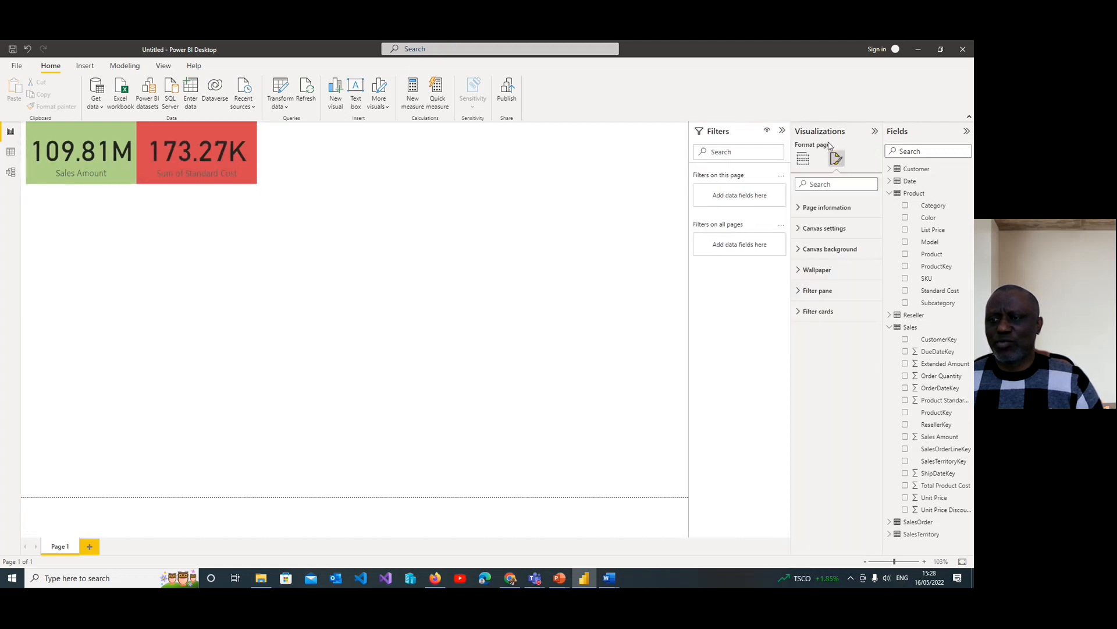
click(804, 159)
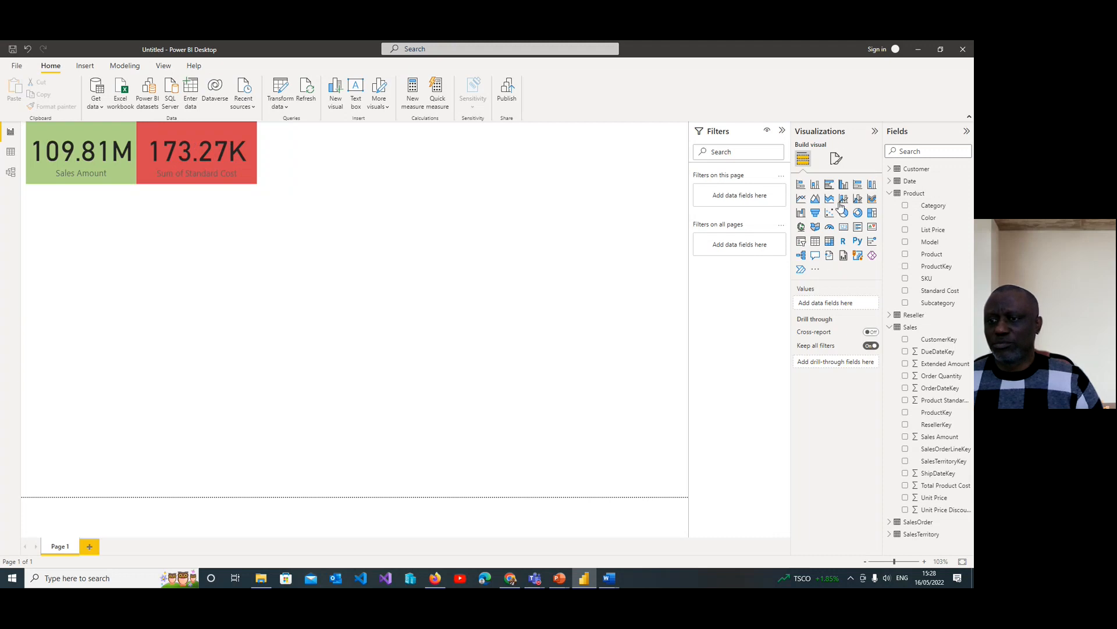
Change the Sum of Standard Cost card's background from the recent colors to light grey
click(226, 181)
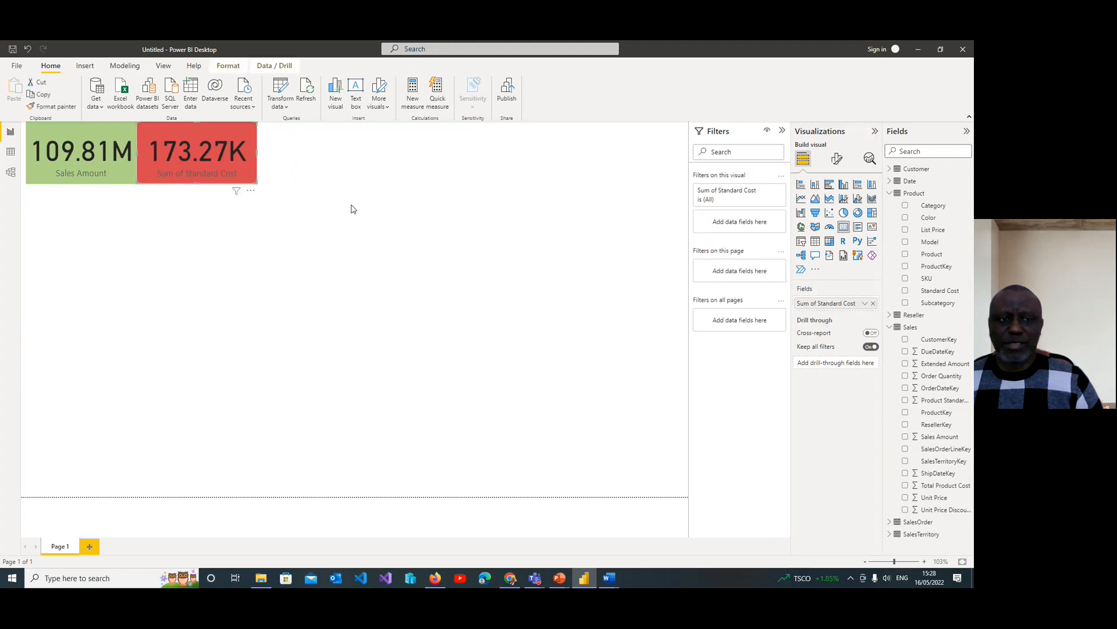
click(838, 162)
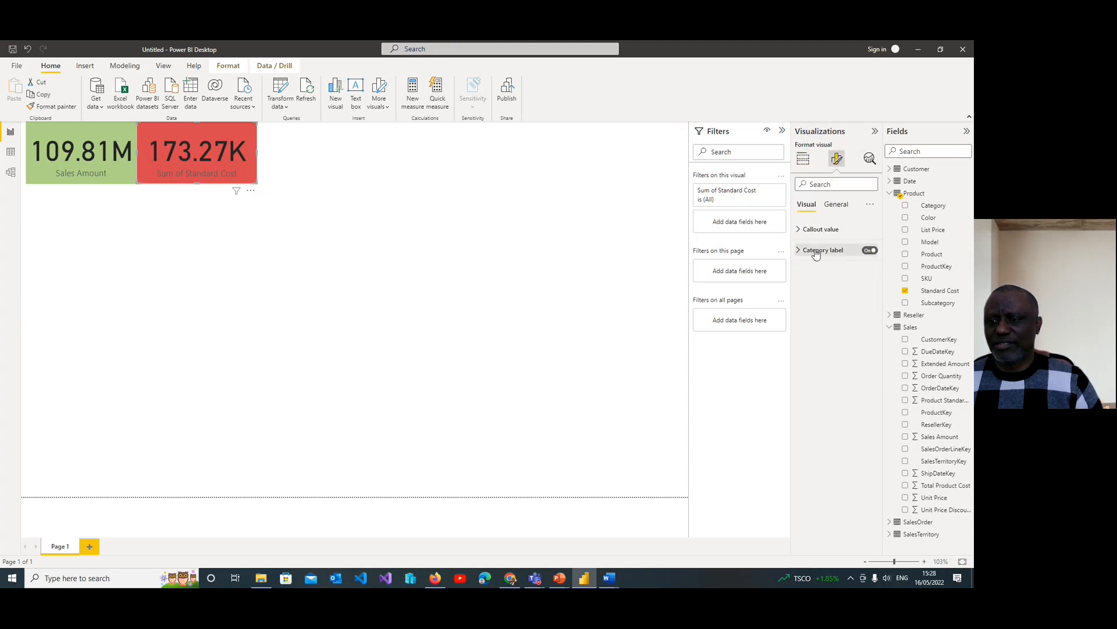
click(836, 205)
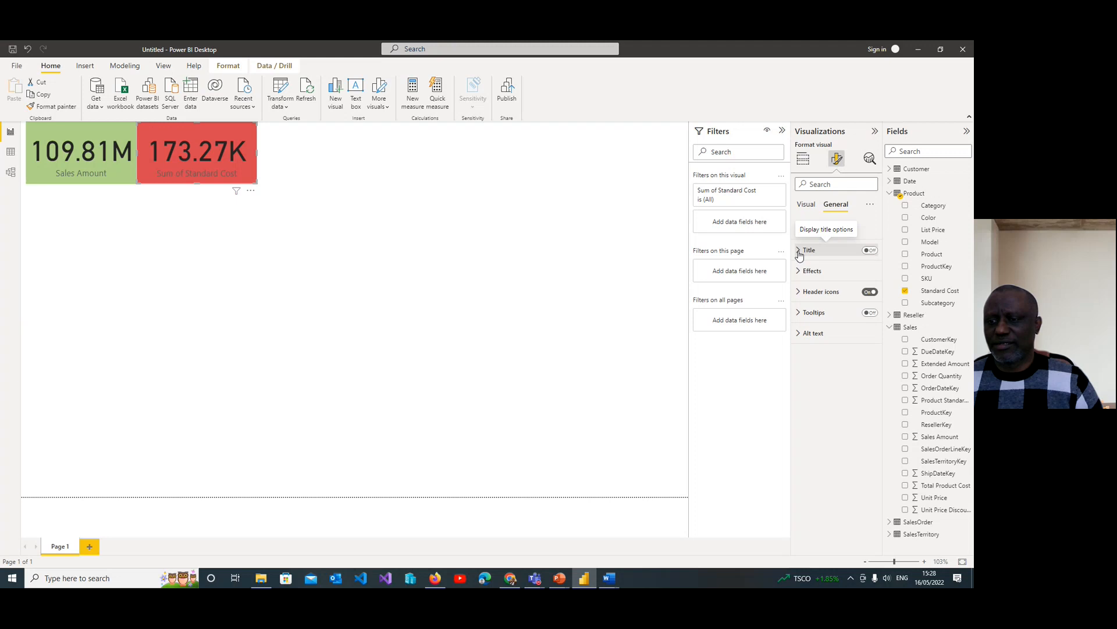
click(809, 271)
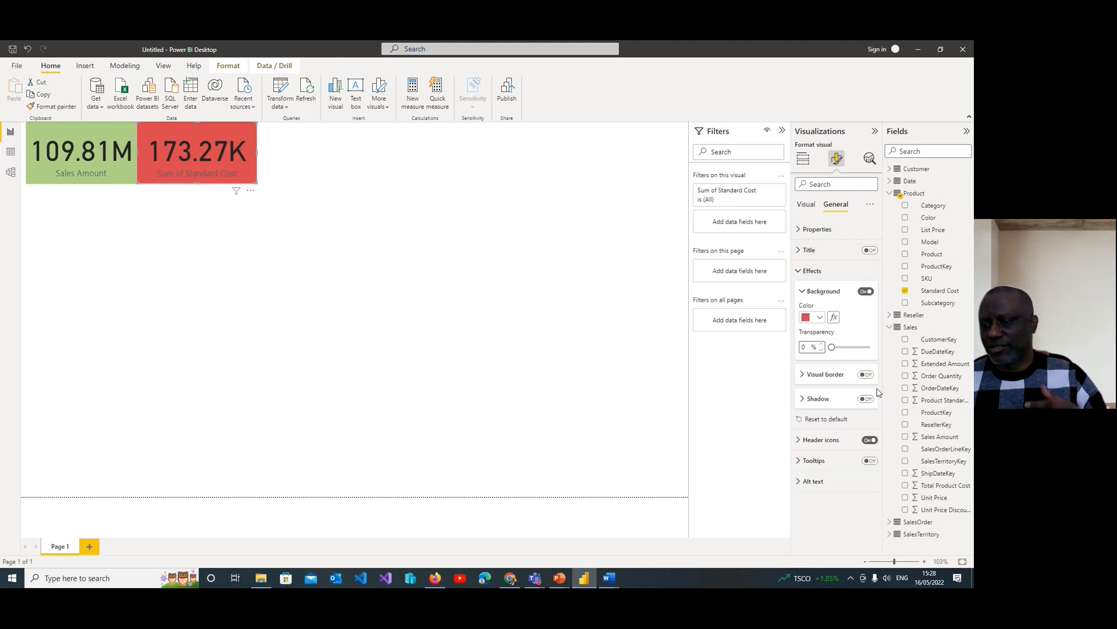
click(820, 317)
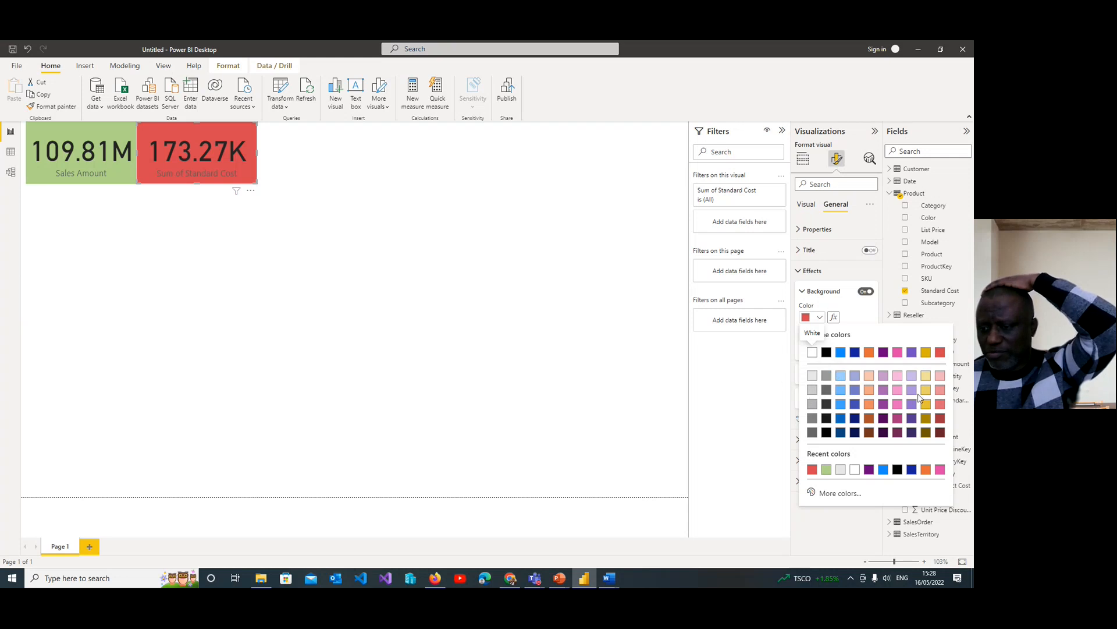
click(841, 470)
click(424, 224)
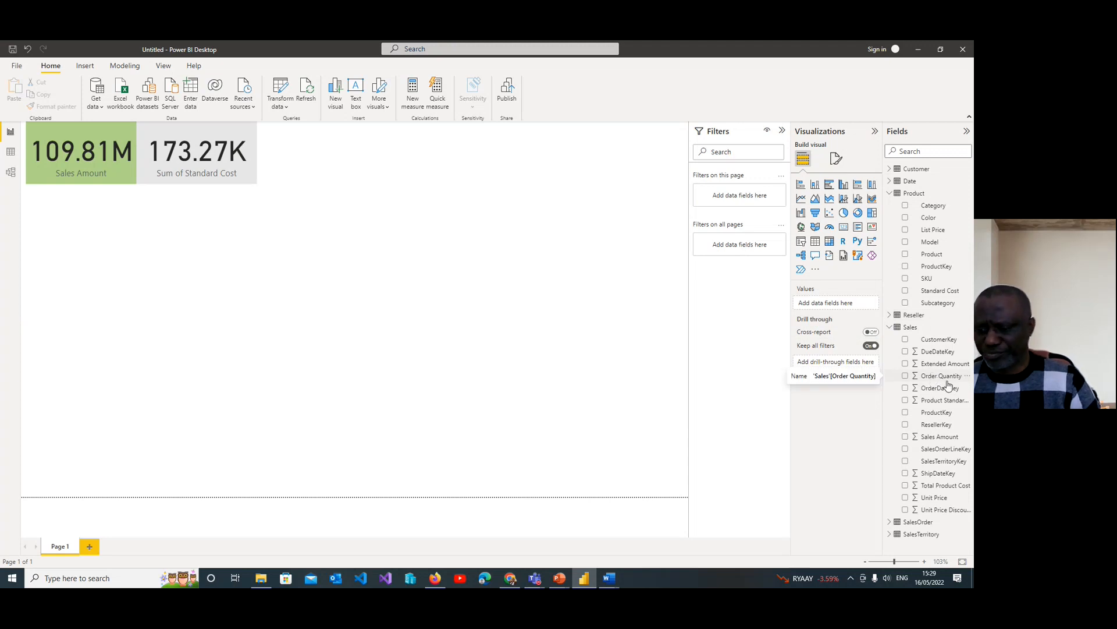
Insert a stacked column chart showing the Sales table's Sales Amount by the SalesTerritory table's Country
click(889, 535)
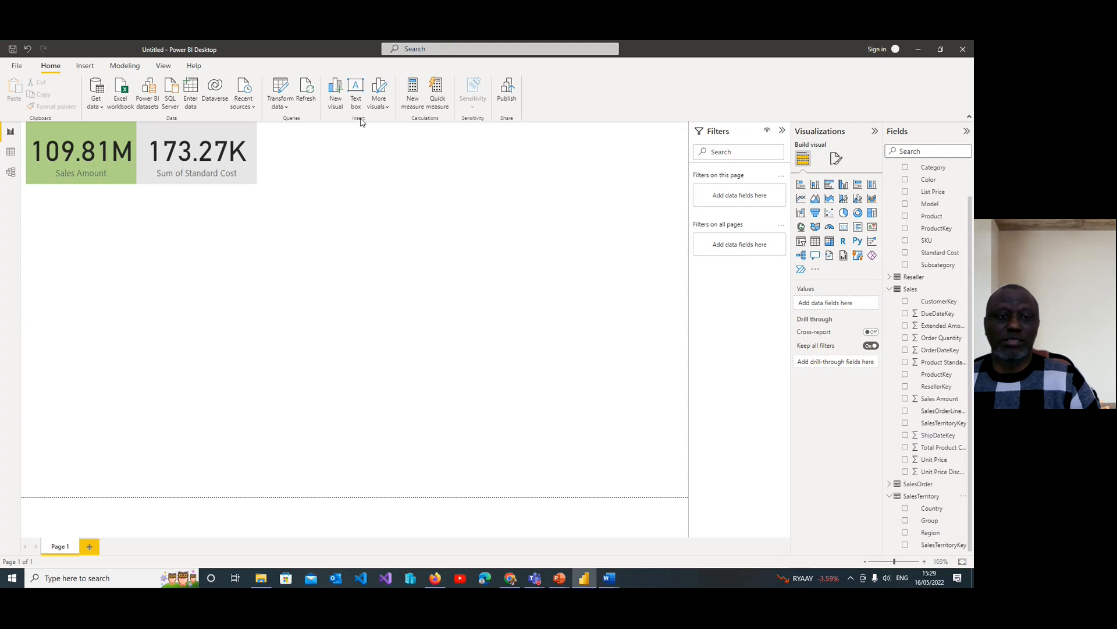
click(379, 97)
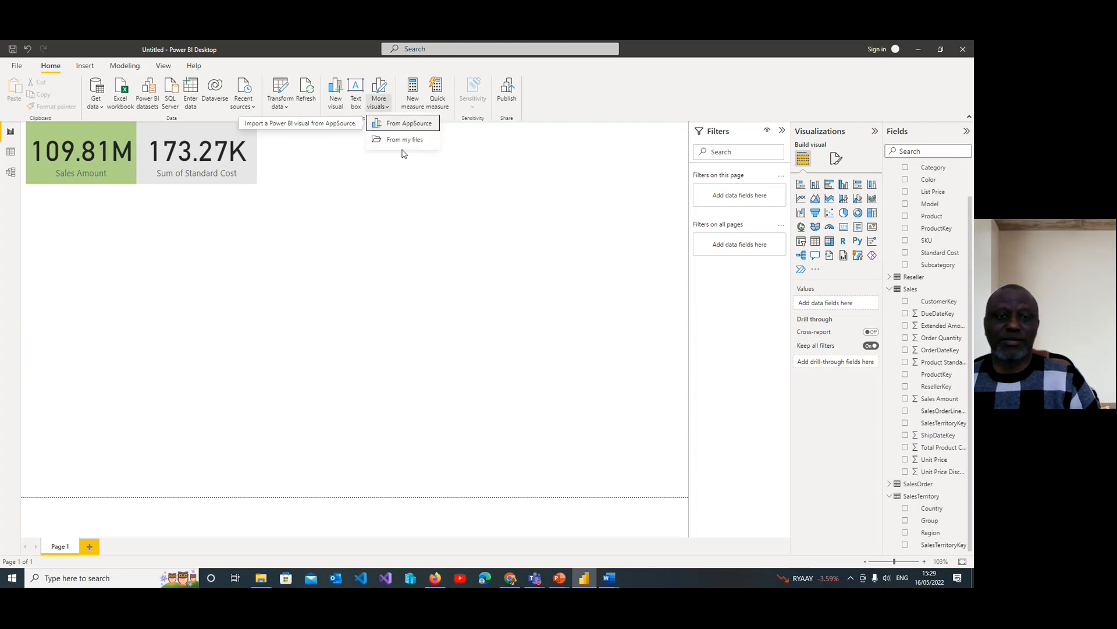
click(335, 94)
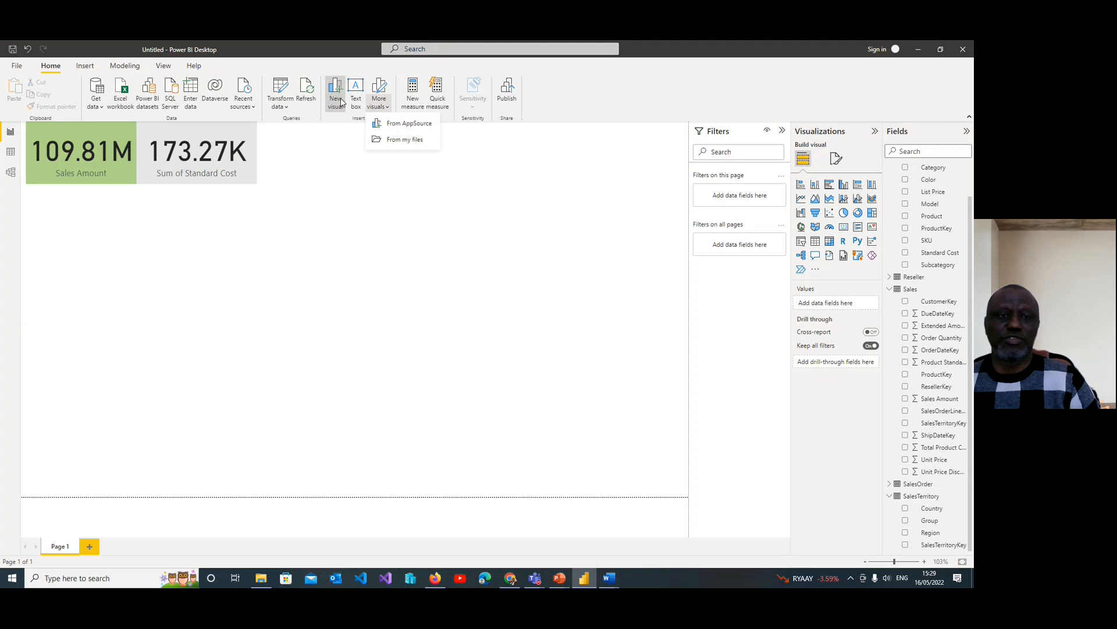
click(906, 510)
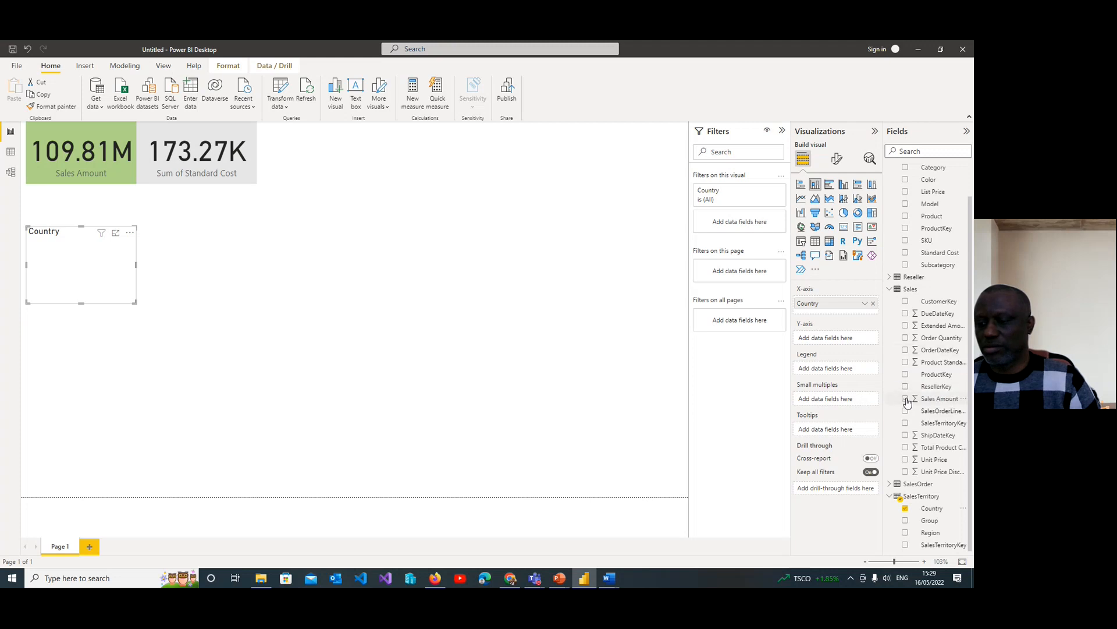
click(906, 399)
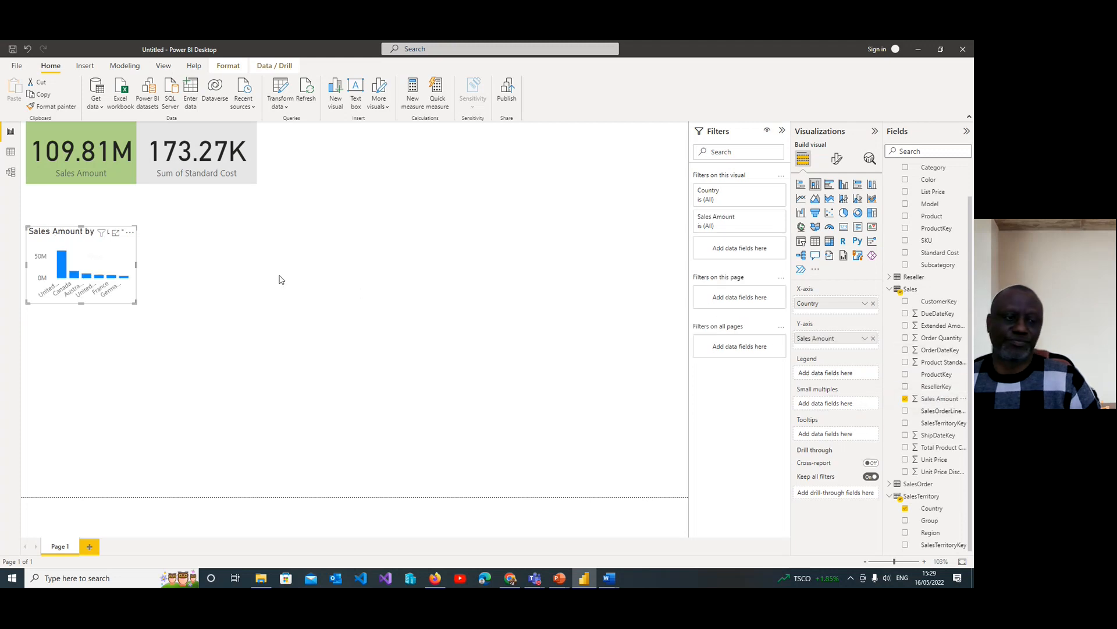
Resize the Sales Amount by Country chart to the combined width of the two cards and place it just beneath them
drag(135, 303, 279, 329)
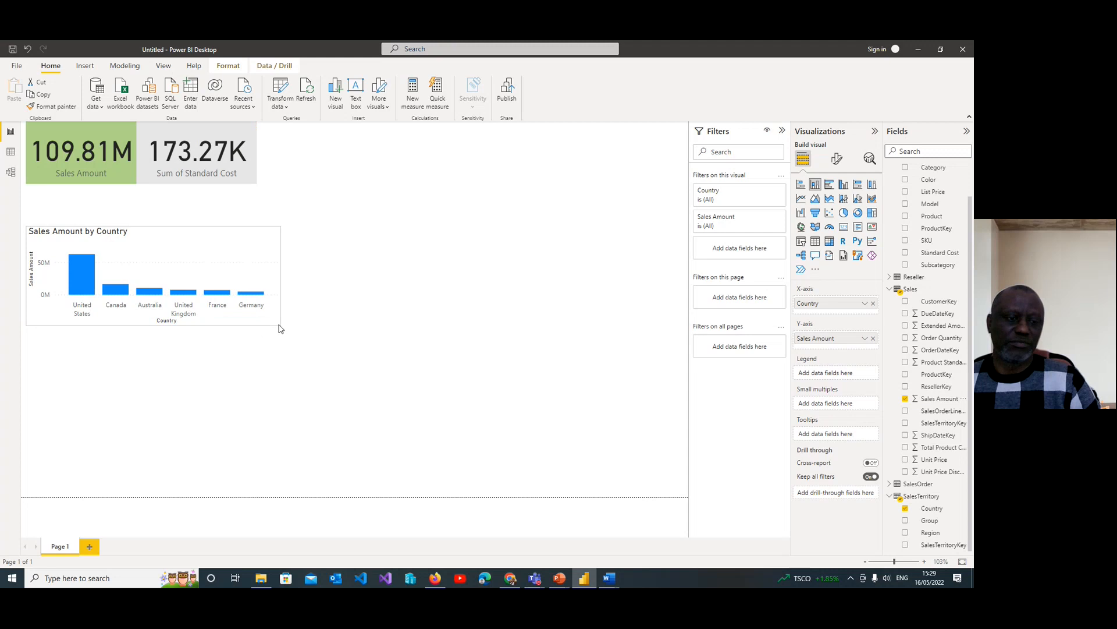
click(212, 221)
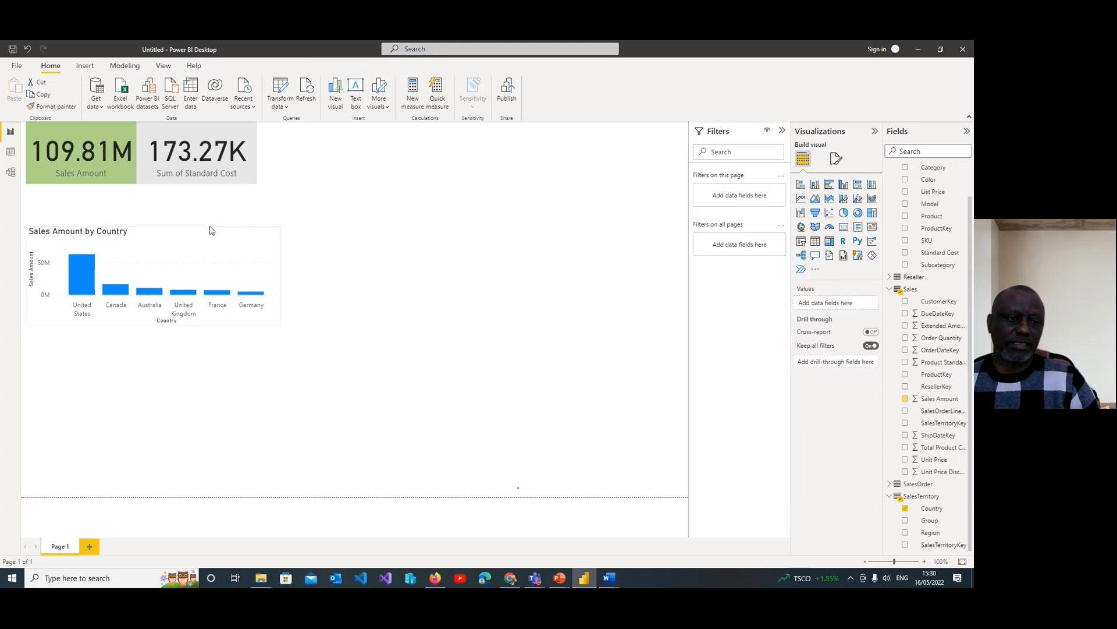
click(192, 228)
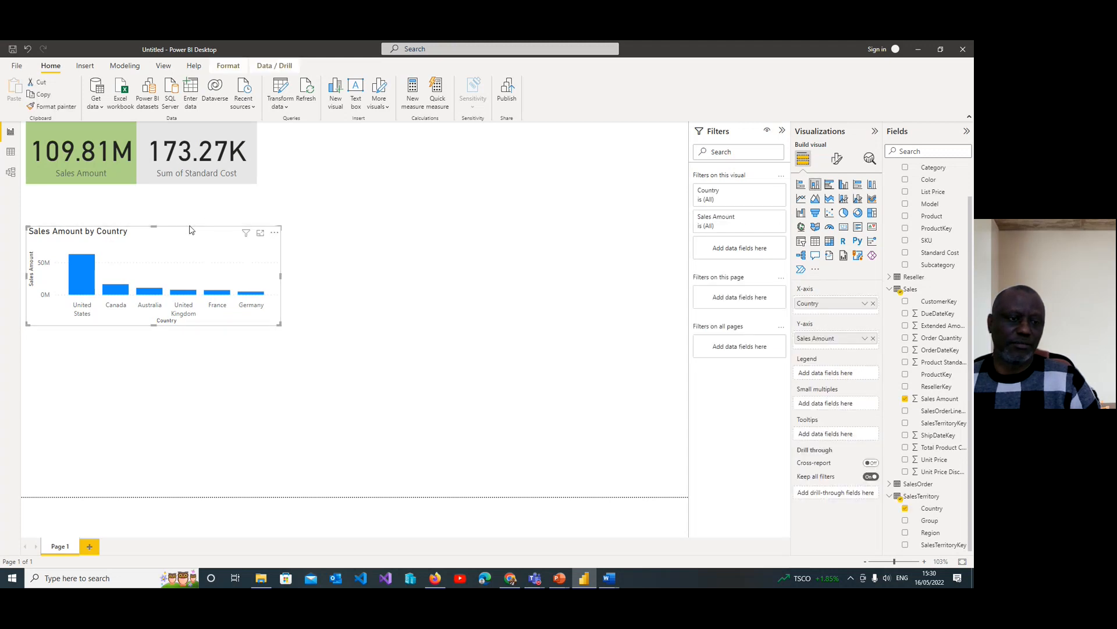
click(179, 237)
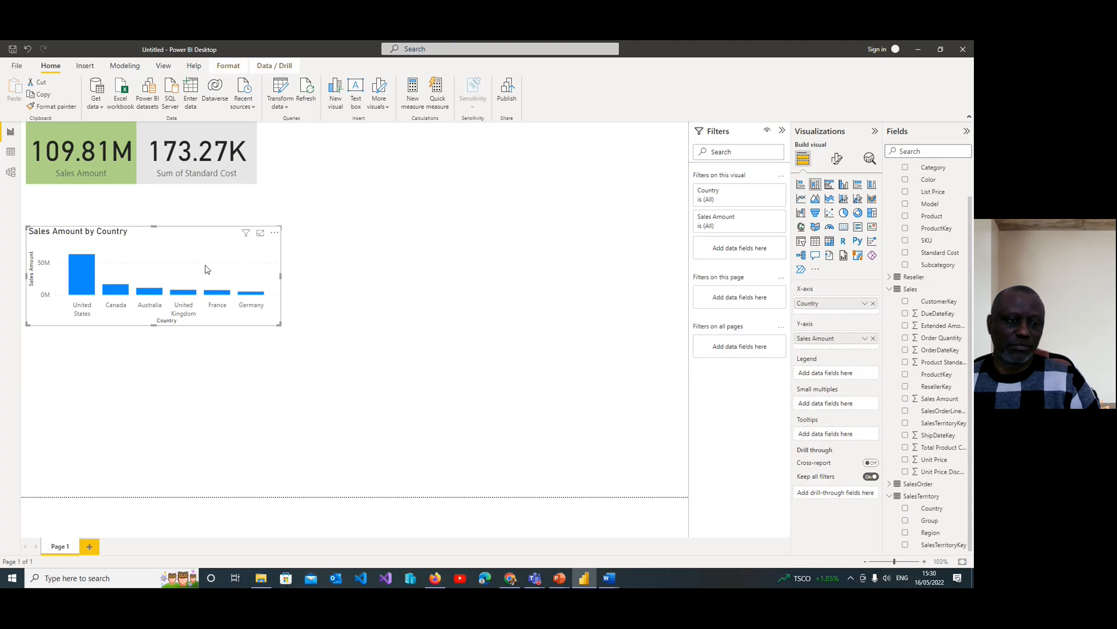
drag(173, 260, 173, 221)
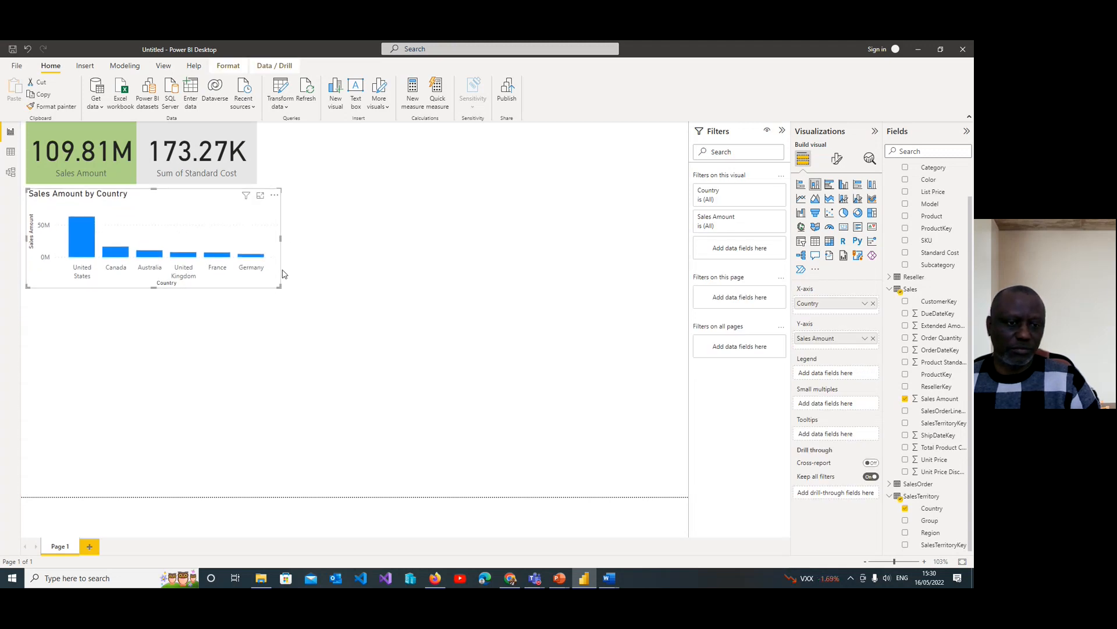
drag(279, 240, 257, 238)
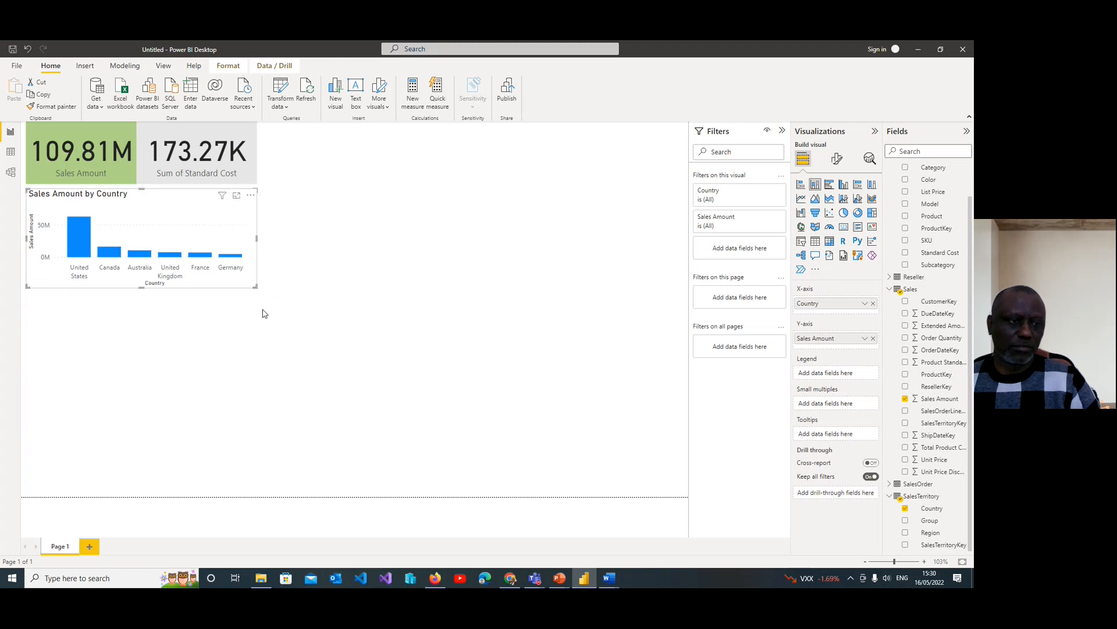
click(206, 329)
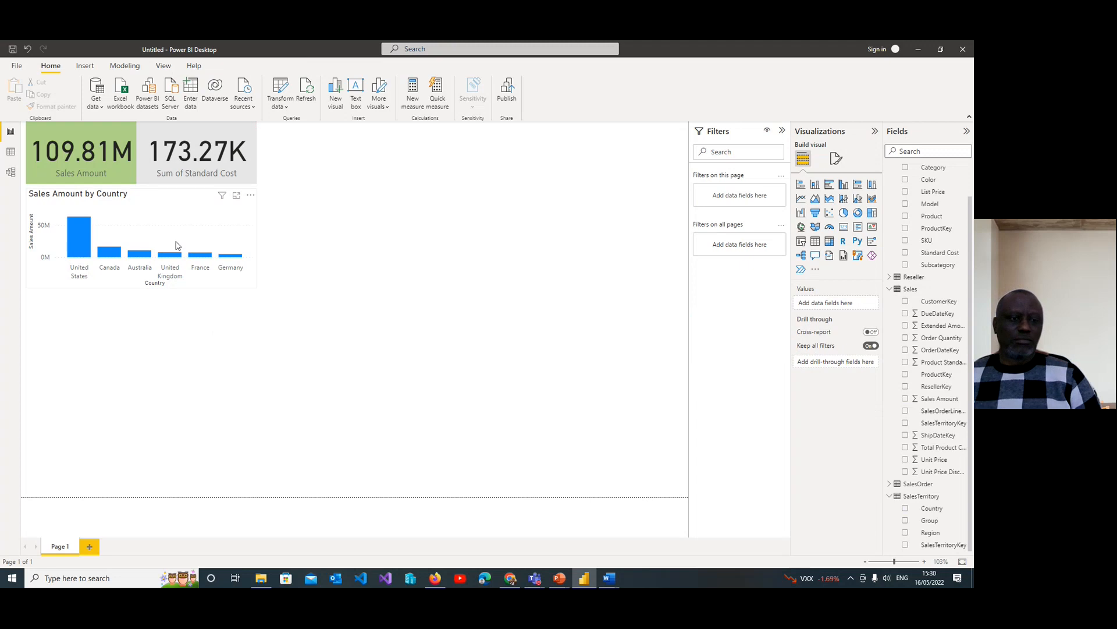
Make the Sales Amount by Country chart slightly taller and nudge it up flush against the cards
click(175, 283)
drag(142, 287, 145, 305)
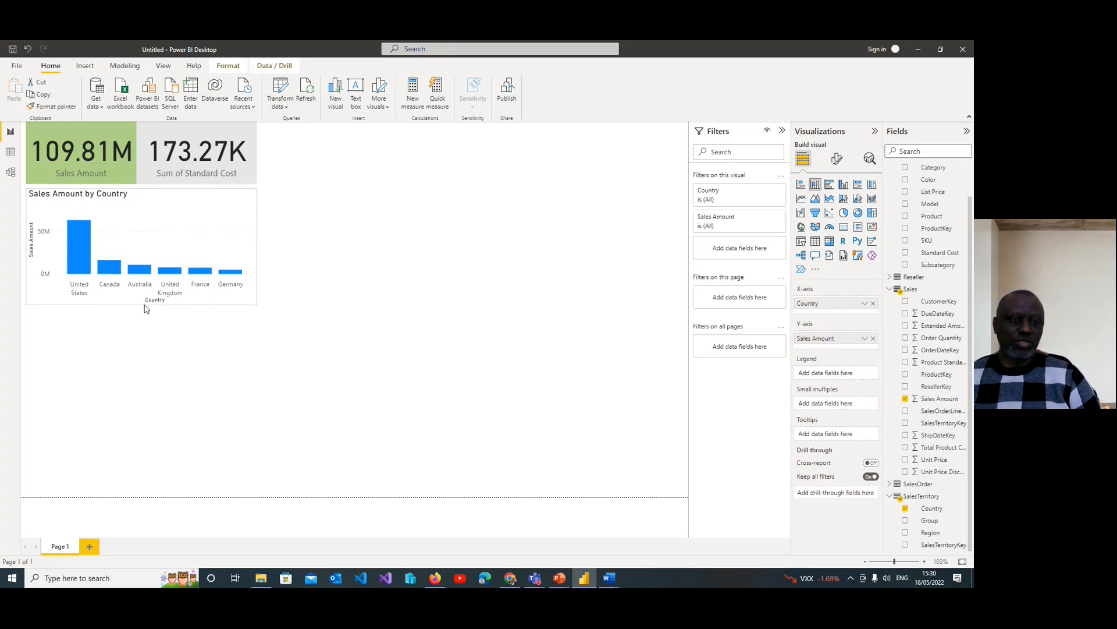
key(Up)
key(Up)
key(Up)
key(Up)
key(Up)
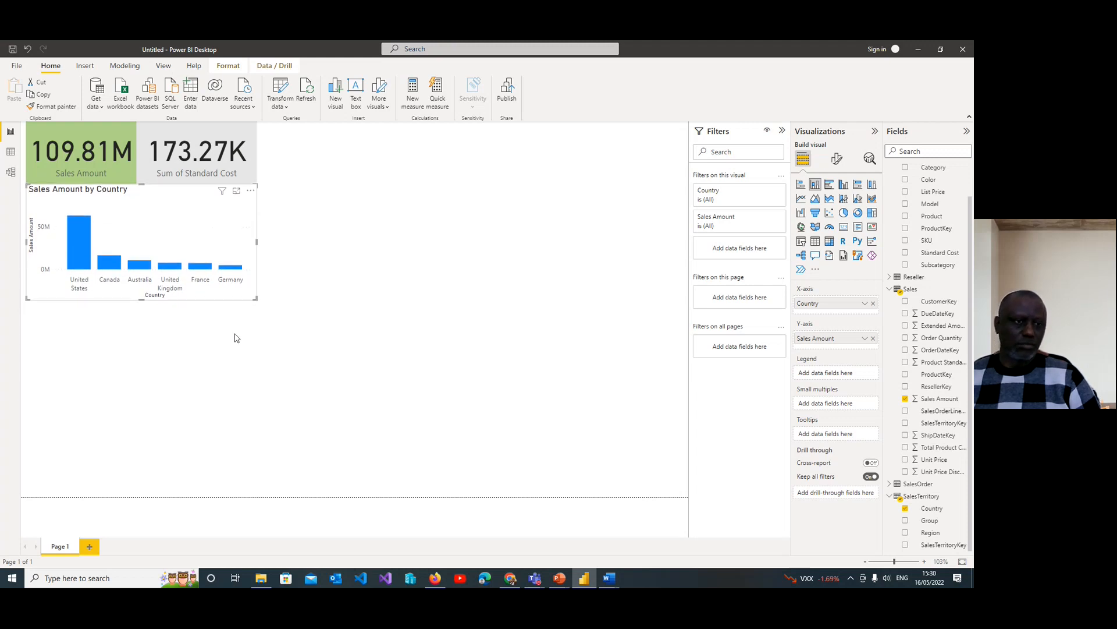
click(173, 353)
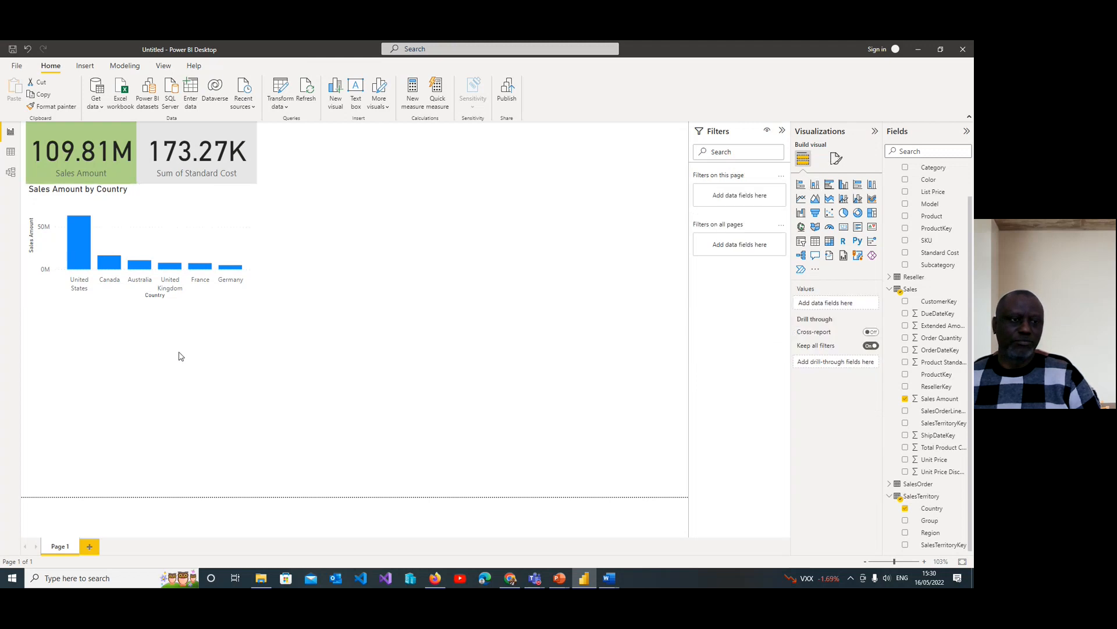
Check how the cards respond to filtering by each country in the chart, from United States through Germany, leaving Germany selected
click(82, 238)
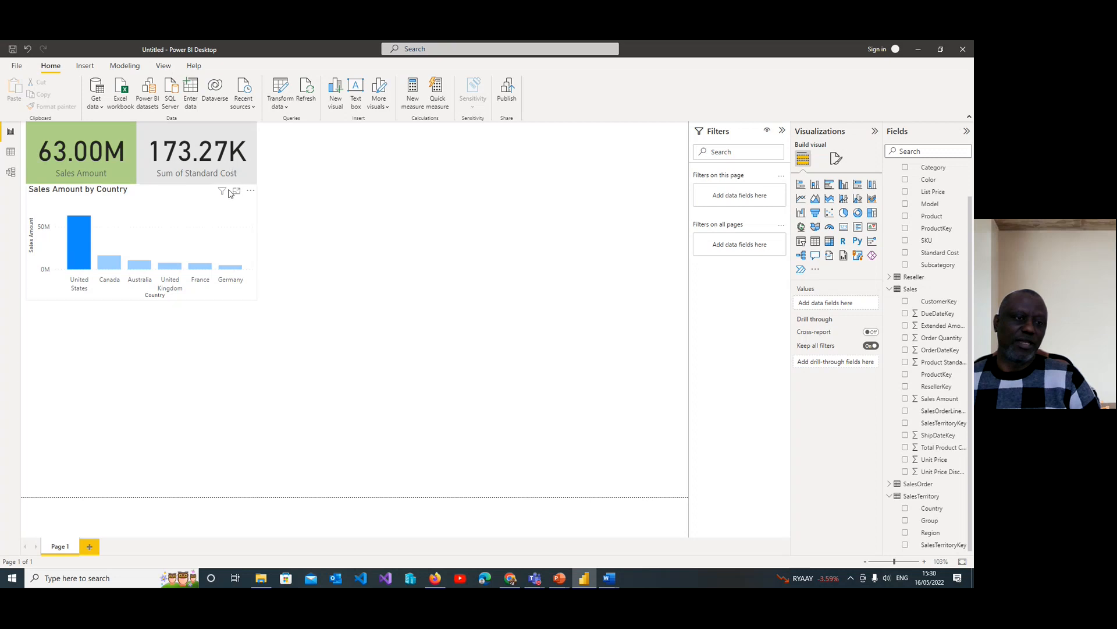
click(83, 251)
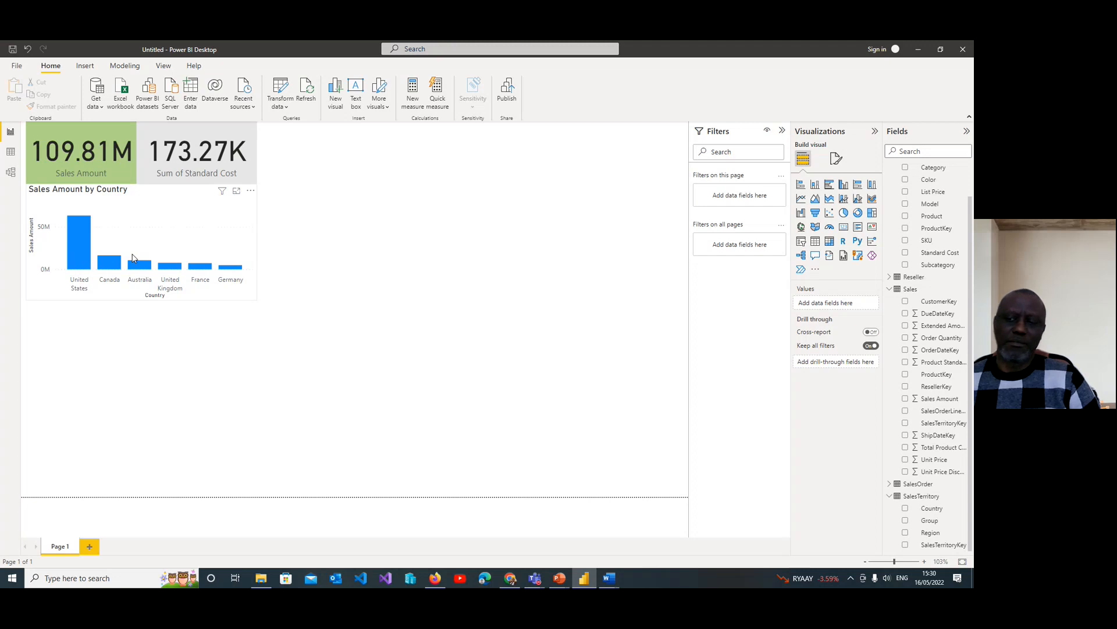
click(241, 180)
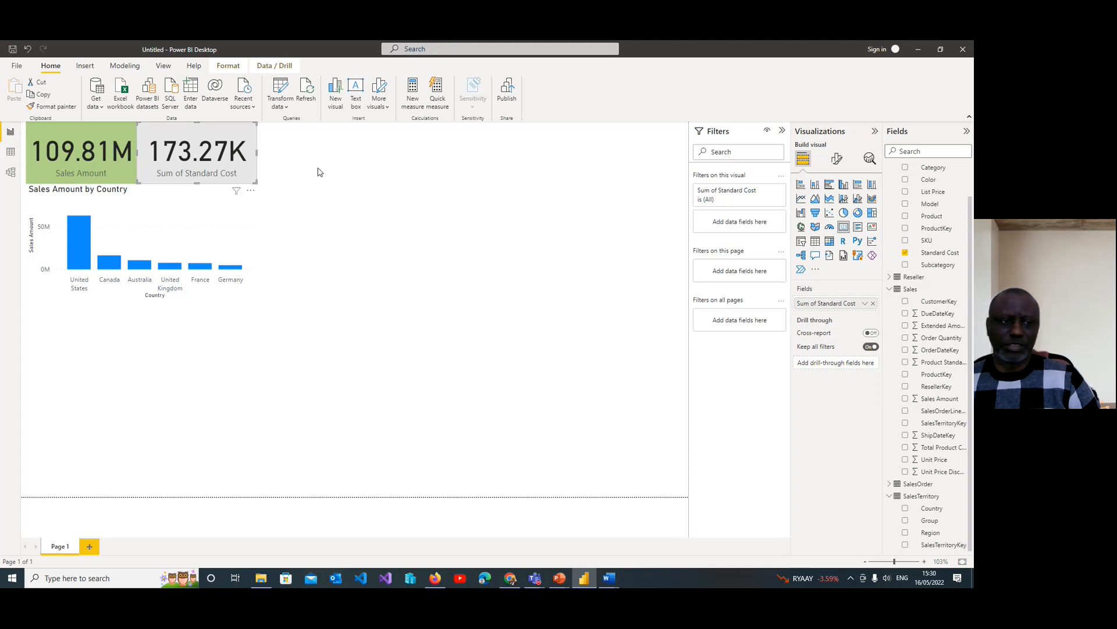
click(111, 262)
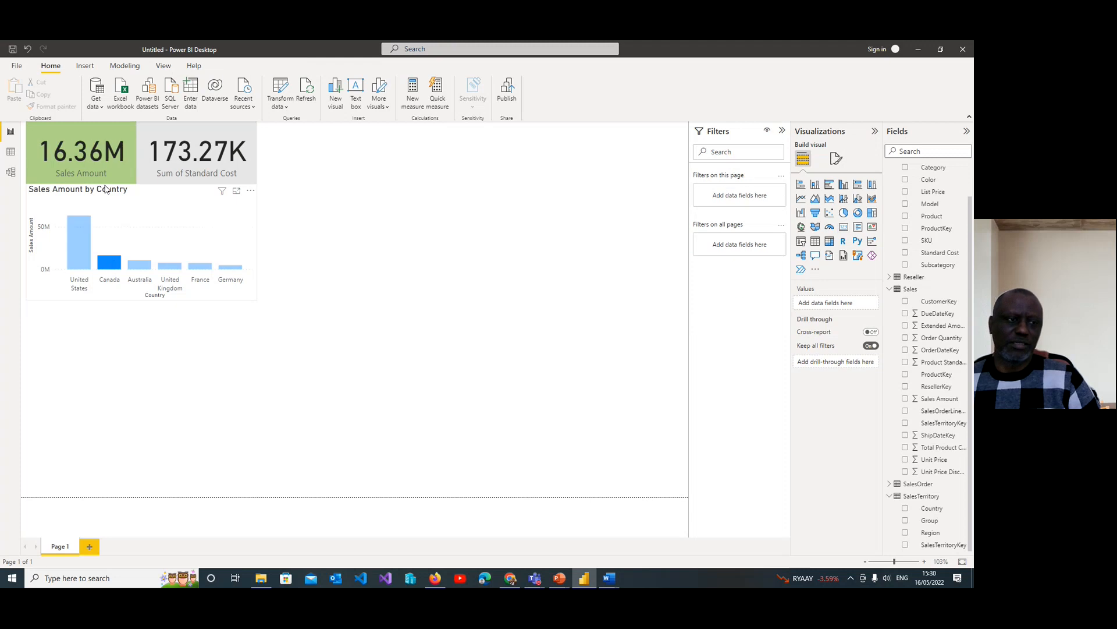
click(149, 266)
click(171, 268)
click(205, 270)
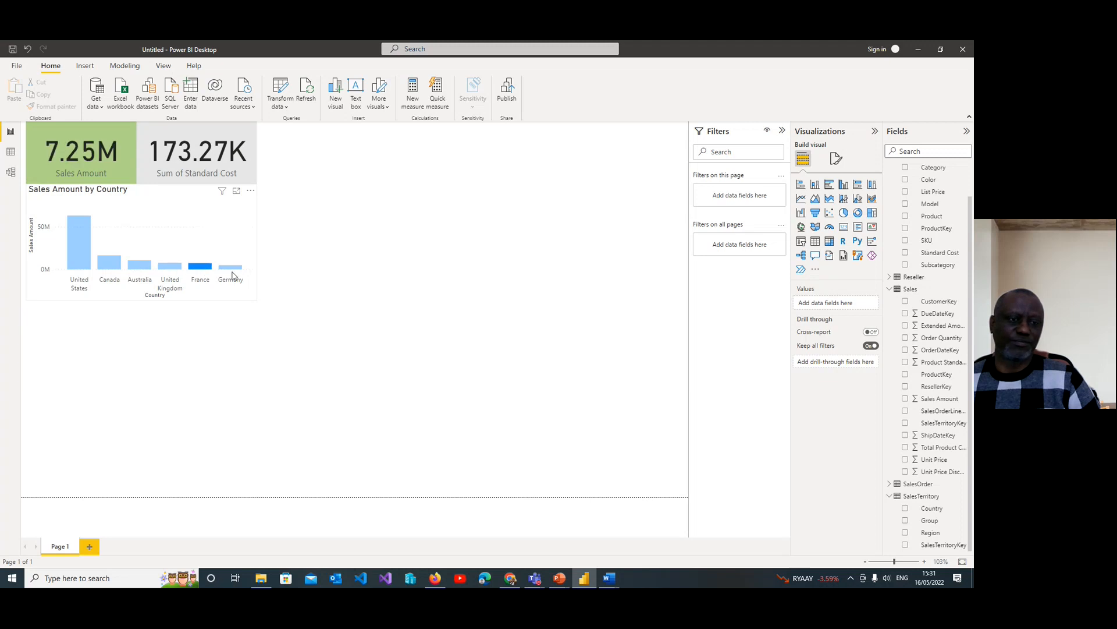
click(236, 269)
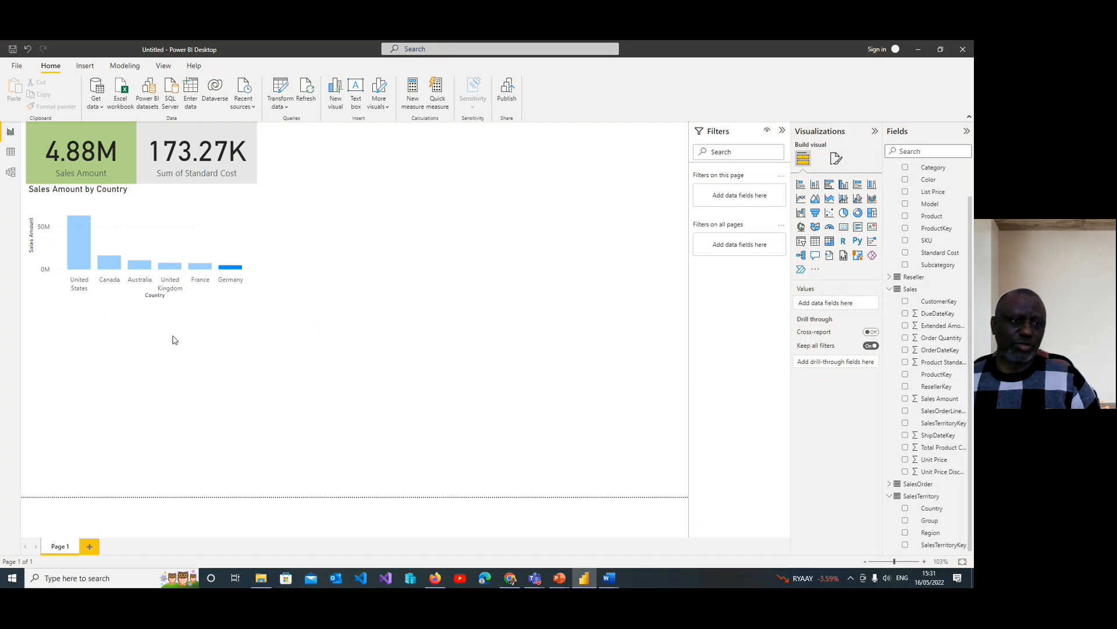
Delete the Sum of Standard Cost card from the page and select the Sales Amount by Country chart
click(254, 170)
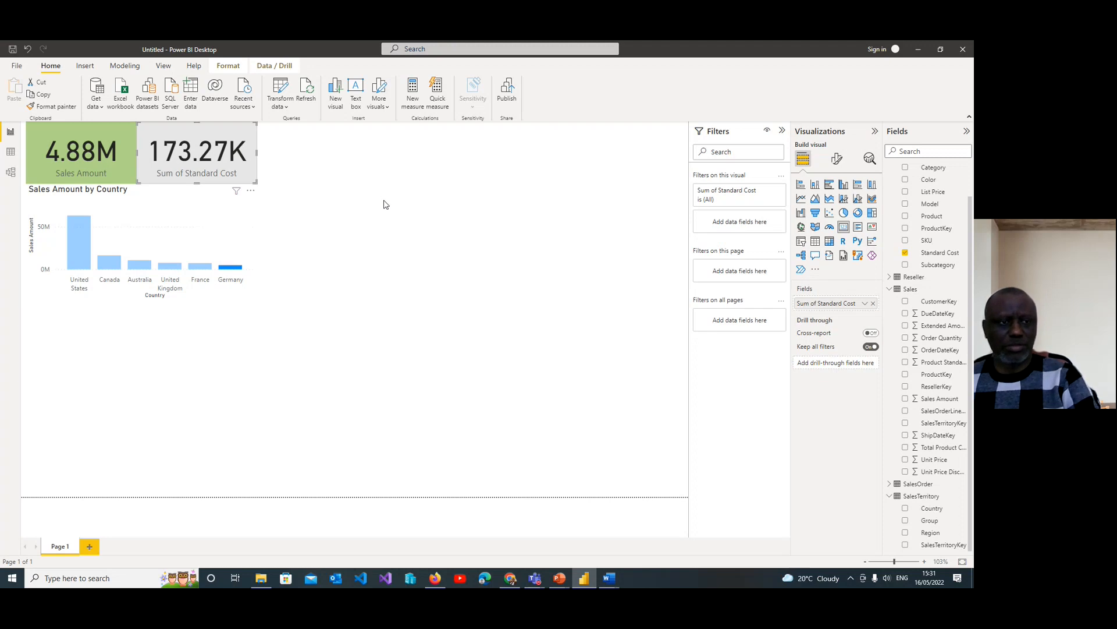
key(Delete)
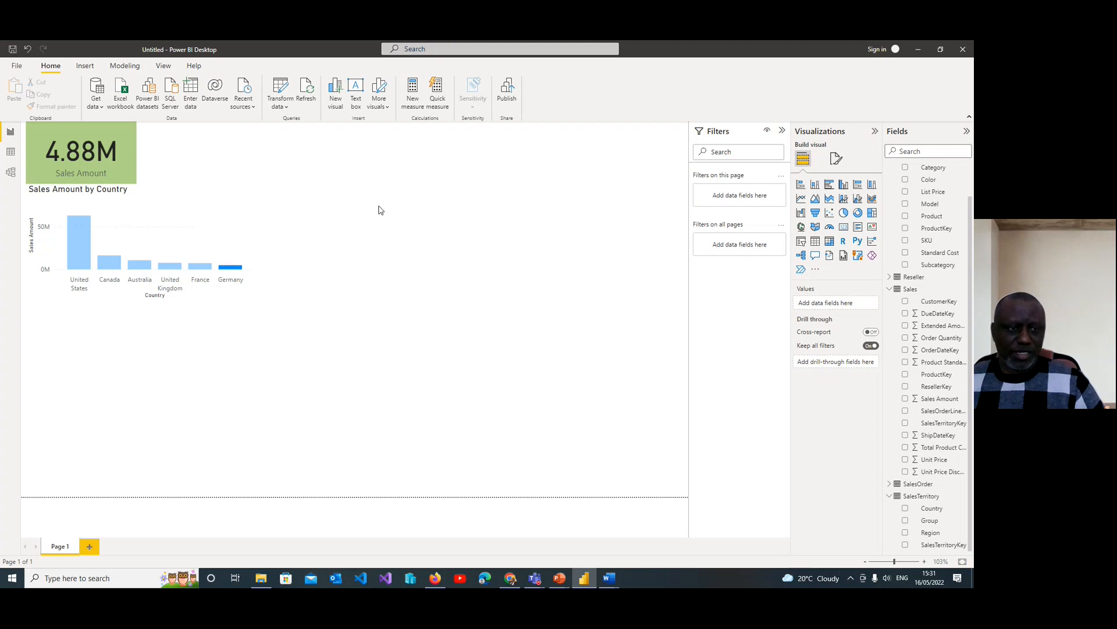
click(169, 190)
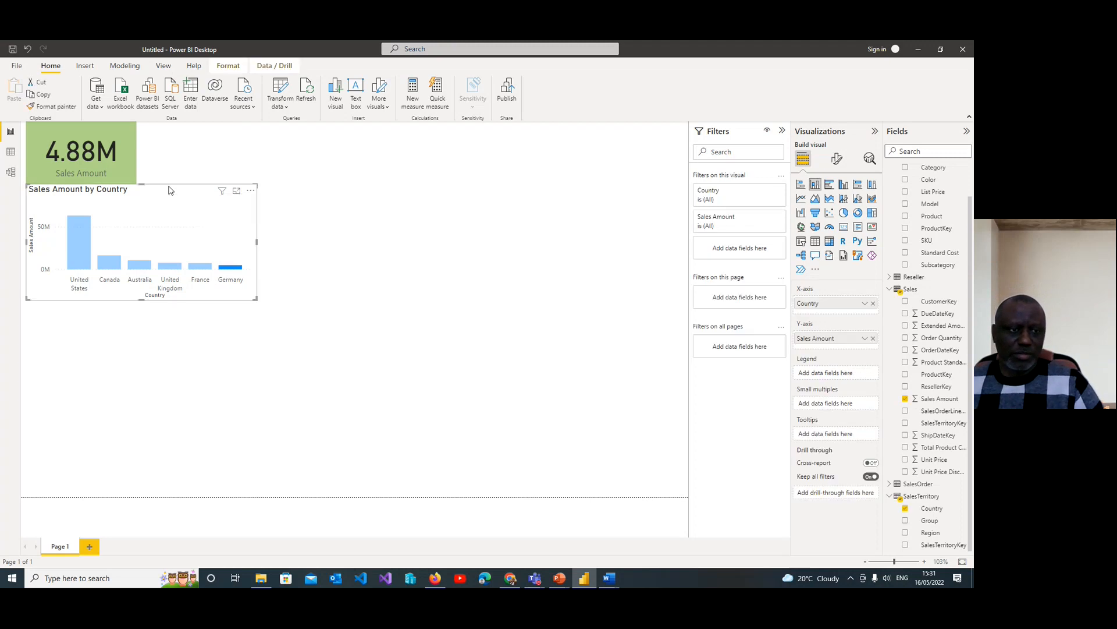
Clear the Germany selection and add a column chart of Sales Amount by Group beneath the Sales Amount by Country chart
drag(162, 185, 165, 197)
click(233, 269)
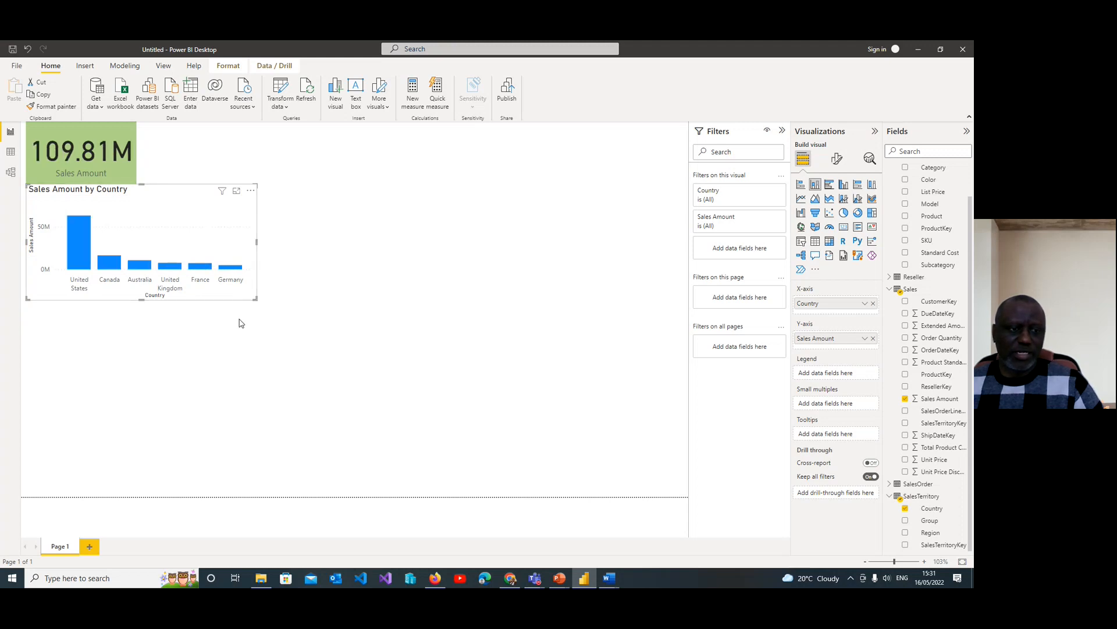
click(101, 333)
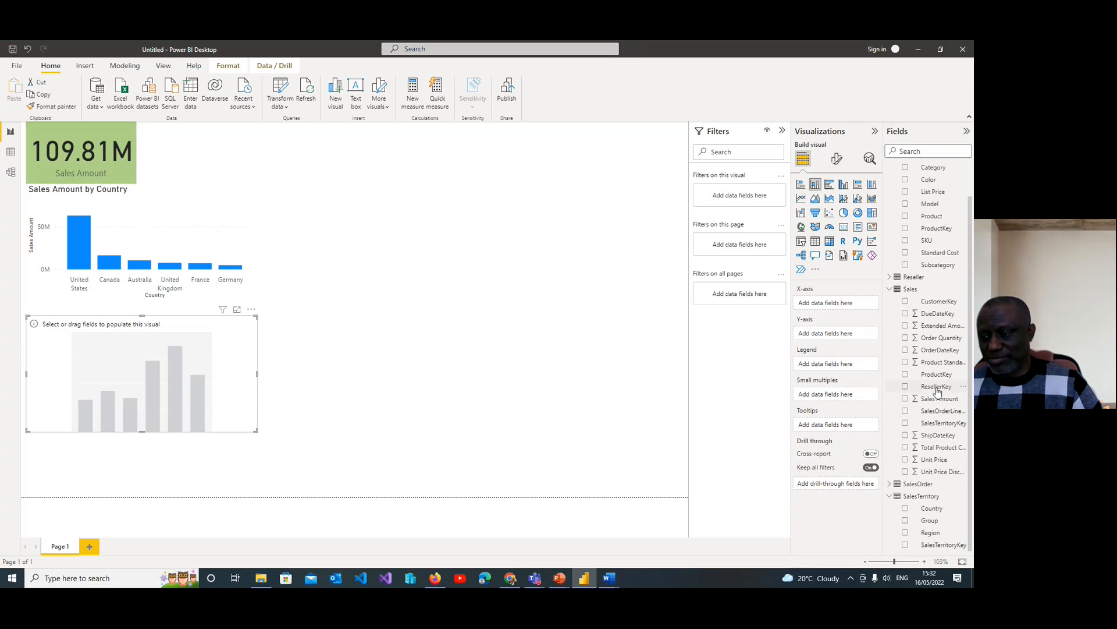
click(906, 399)
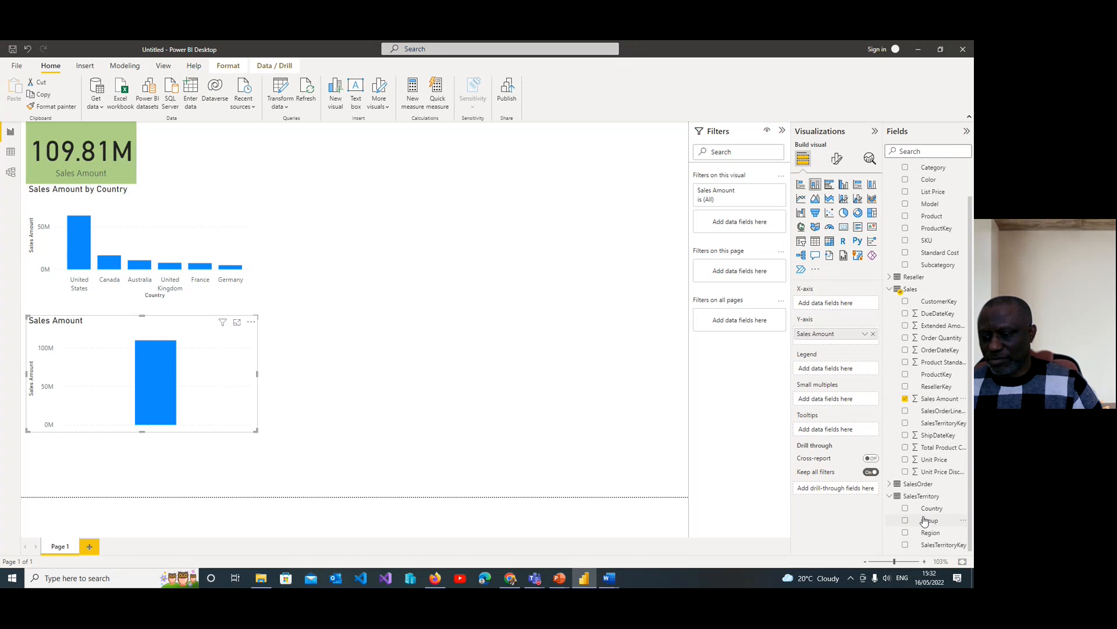
click(906, 521)
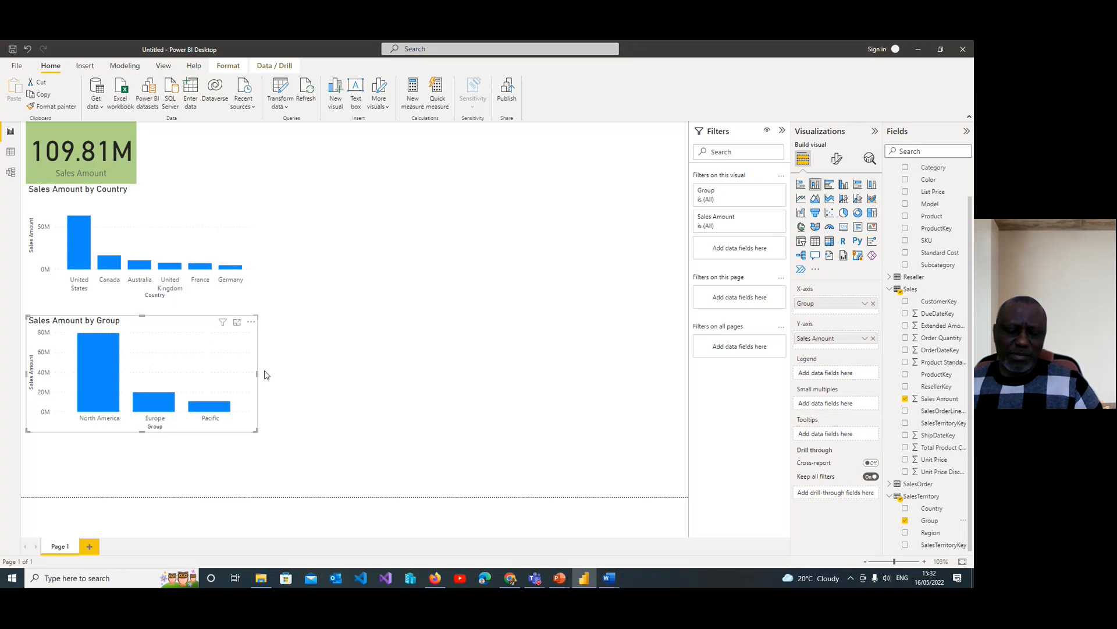
Make the Sales Amount by Group chart slightly narrower and shorter, and position it directly beneath the Country chart
drag(257, 372, 246, 371)
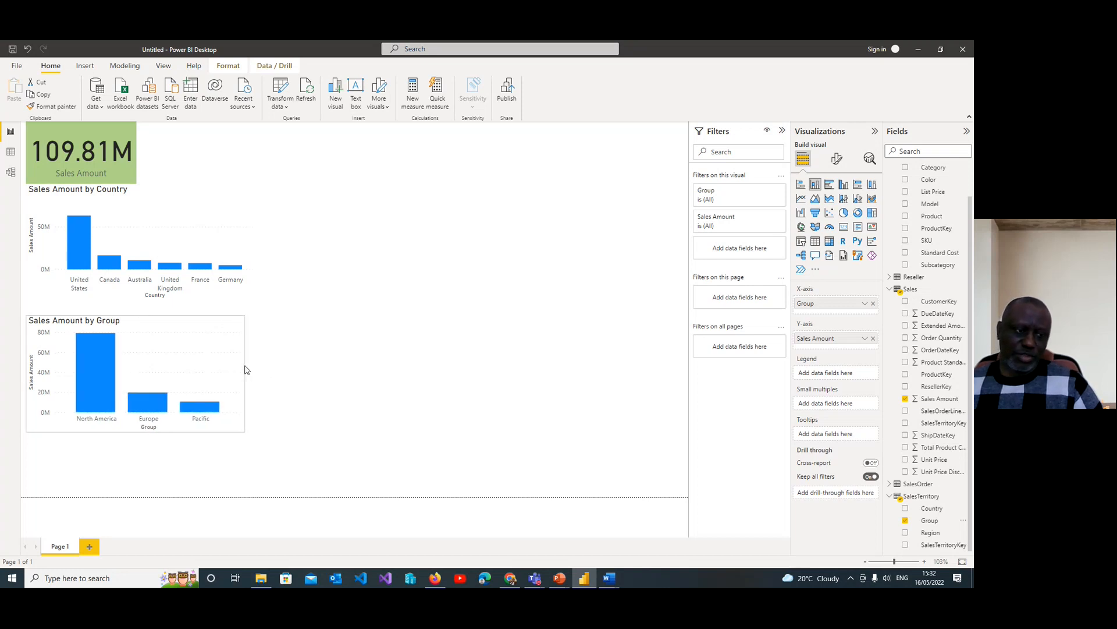
drag(183, 329, 183, 314)
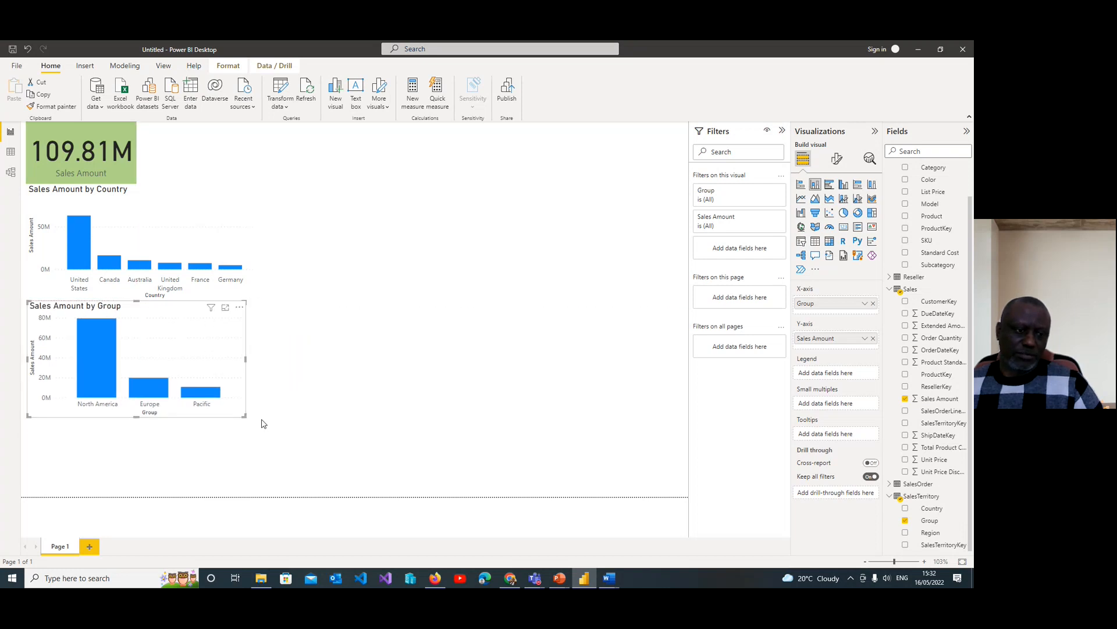
drag(136, 419, 144, 386)
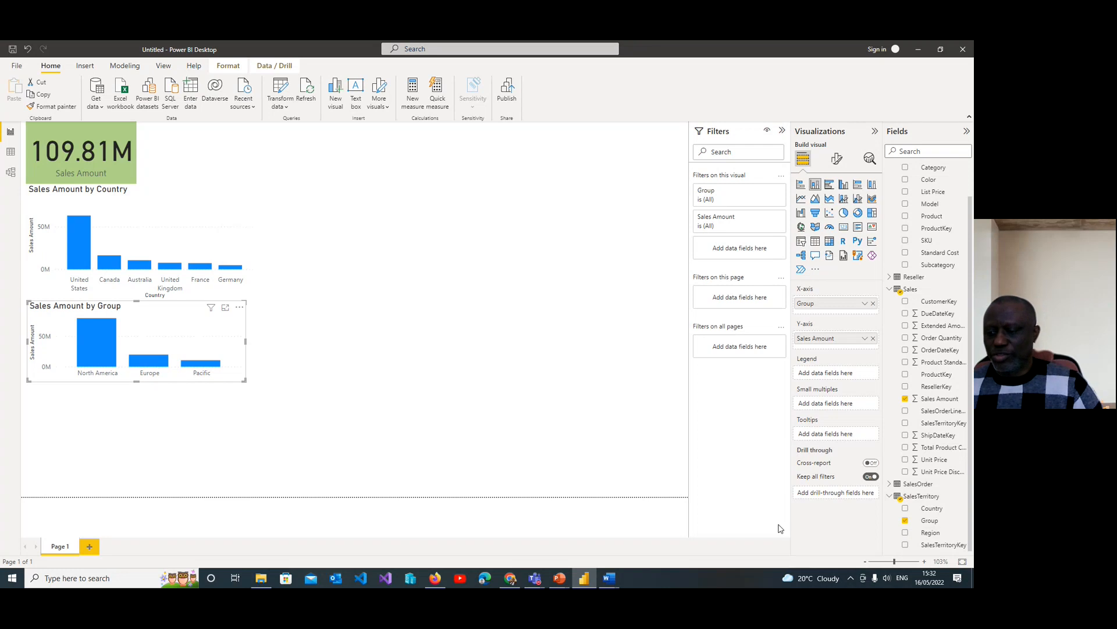
Try Region and then Group again as the breakdown in the lower chart, leaving only Sales Amount in it
click(905, 521)
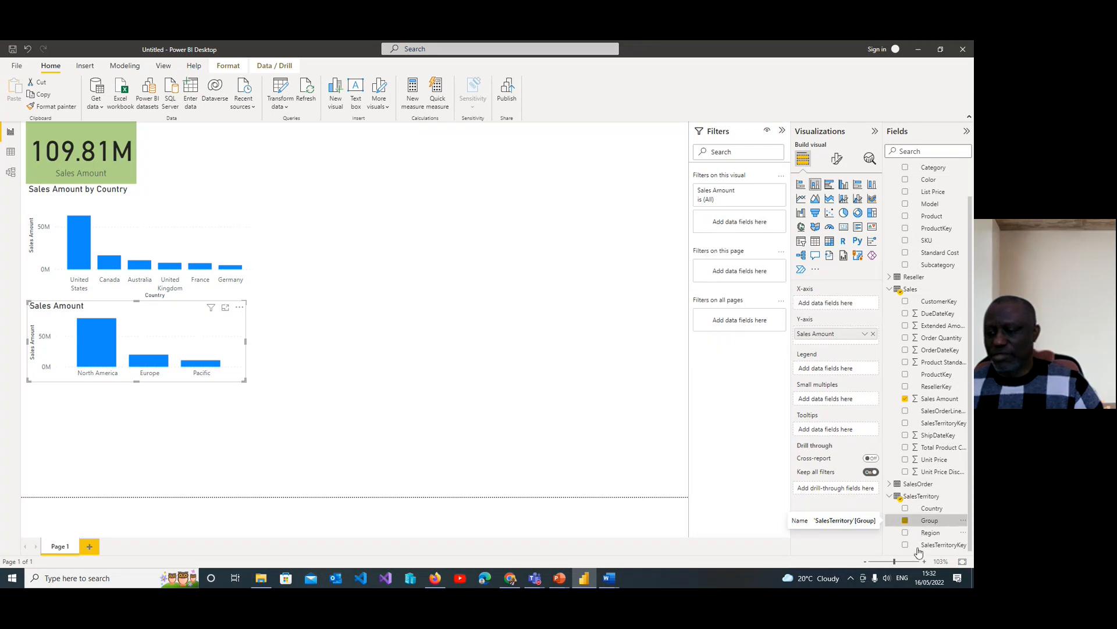
click(906, 533)
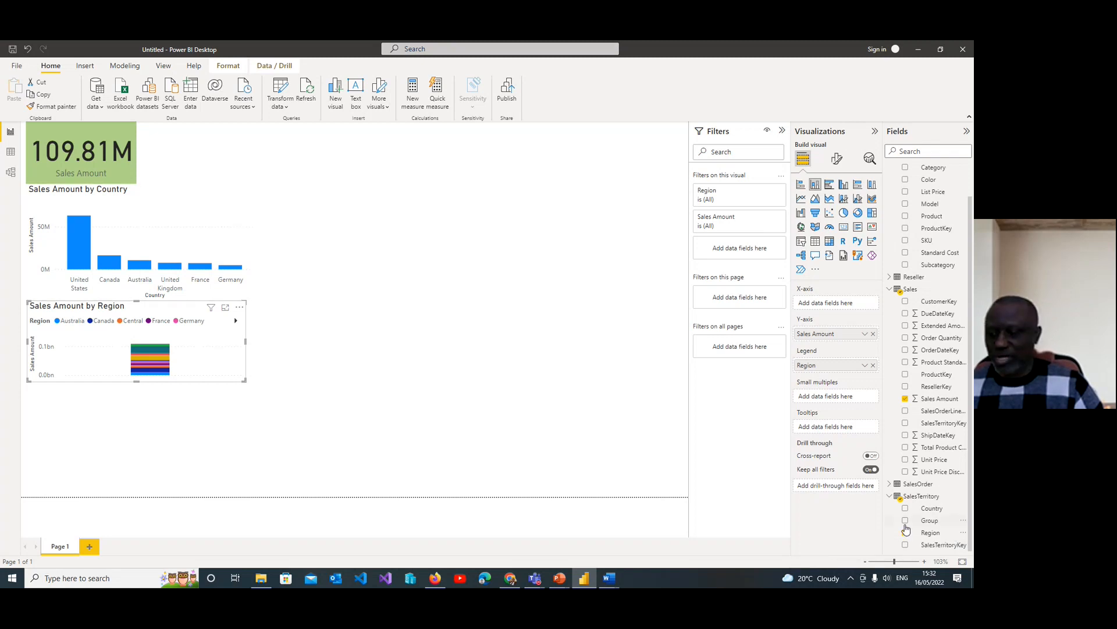
click(905, 533)
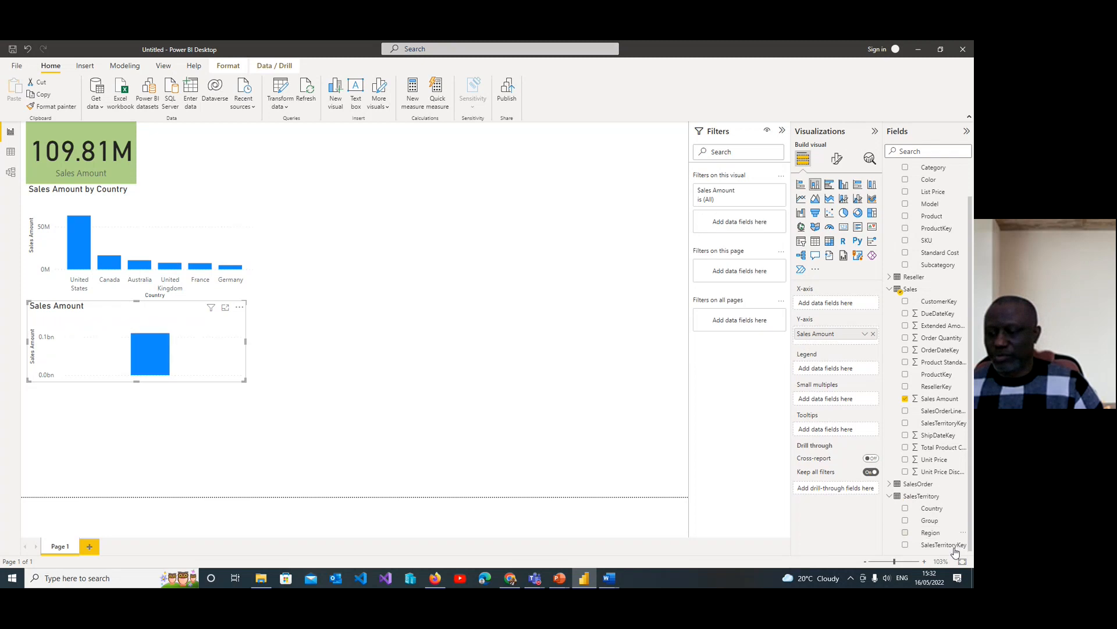
click(906, 521)
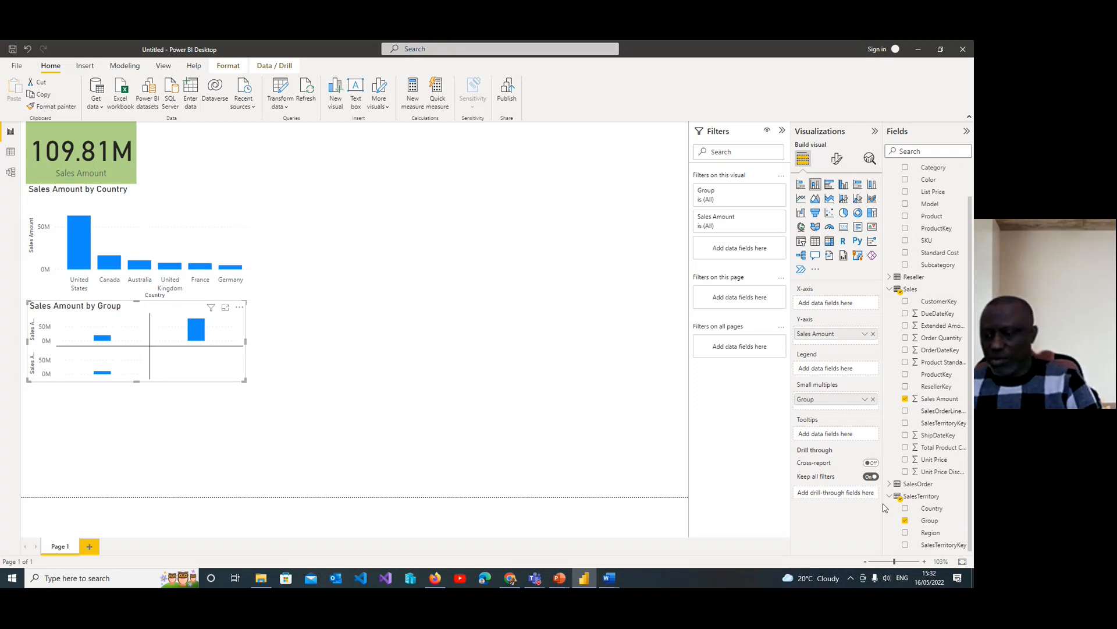
click(906, 521)
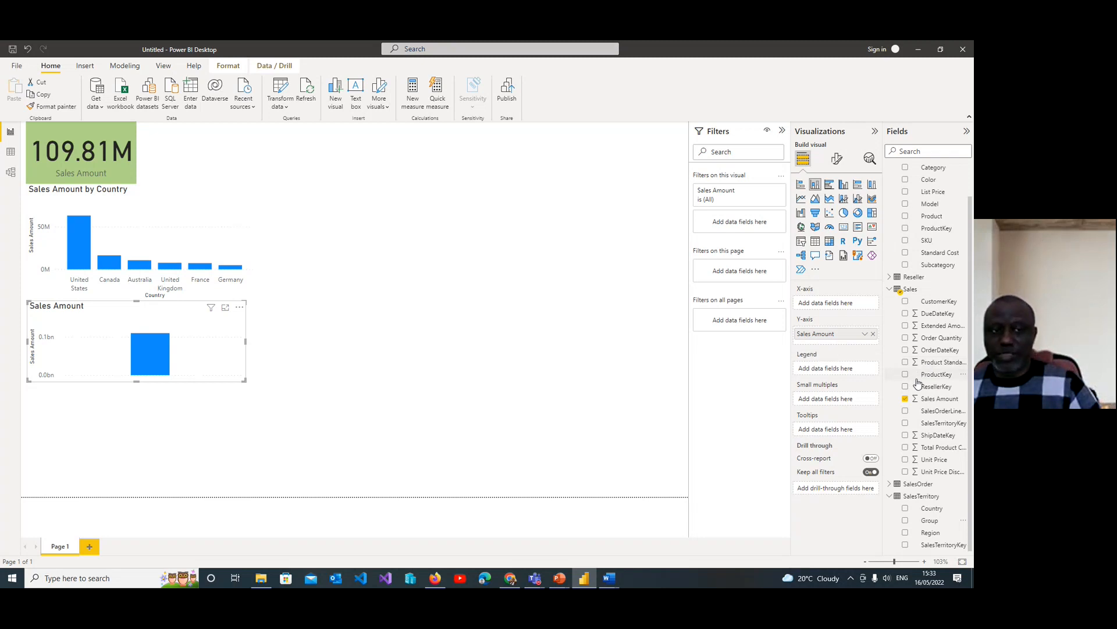
Break down the lower Sales Amount chart by Category from the Product table
click(437, 340)
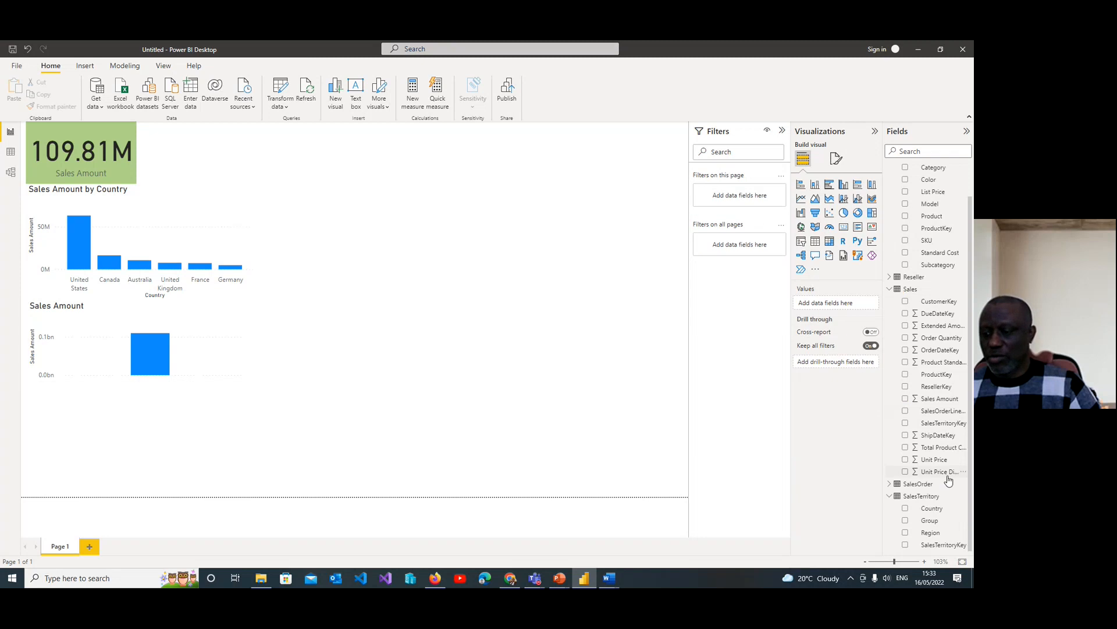
click(215, 361)
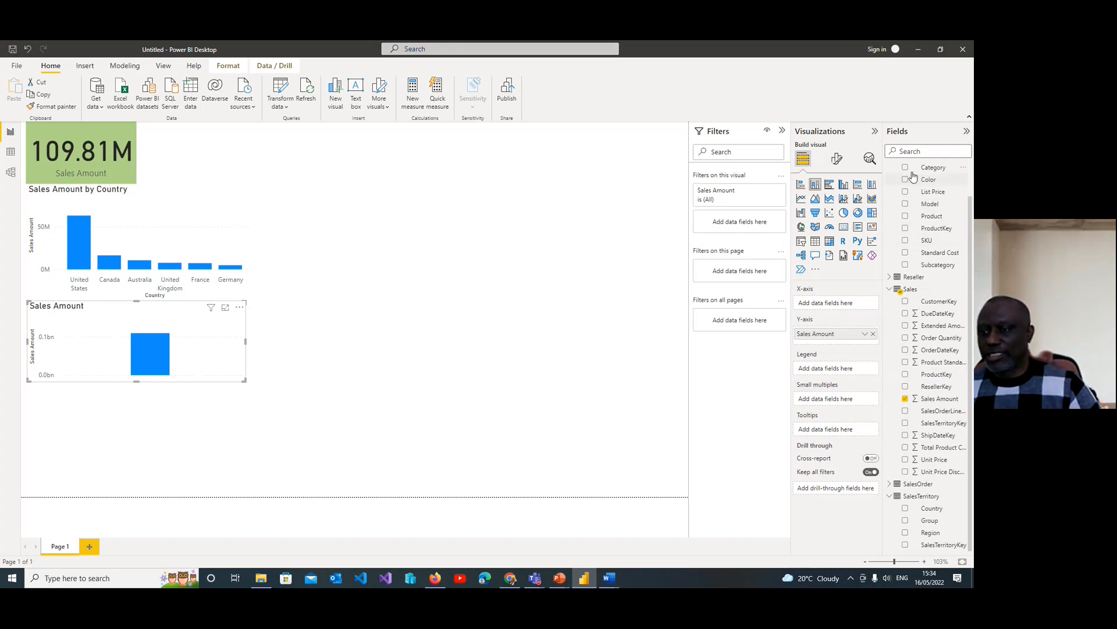
scroll(926, 240, up, 2)
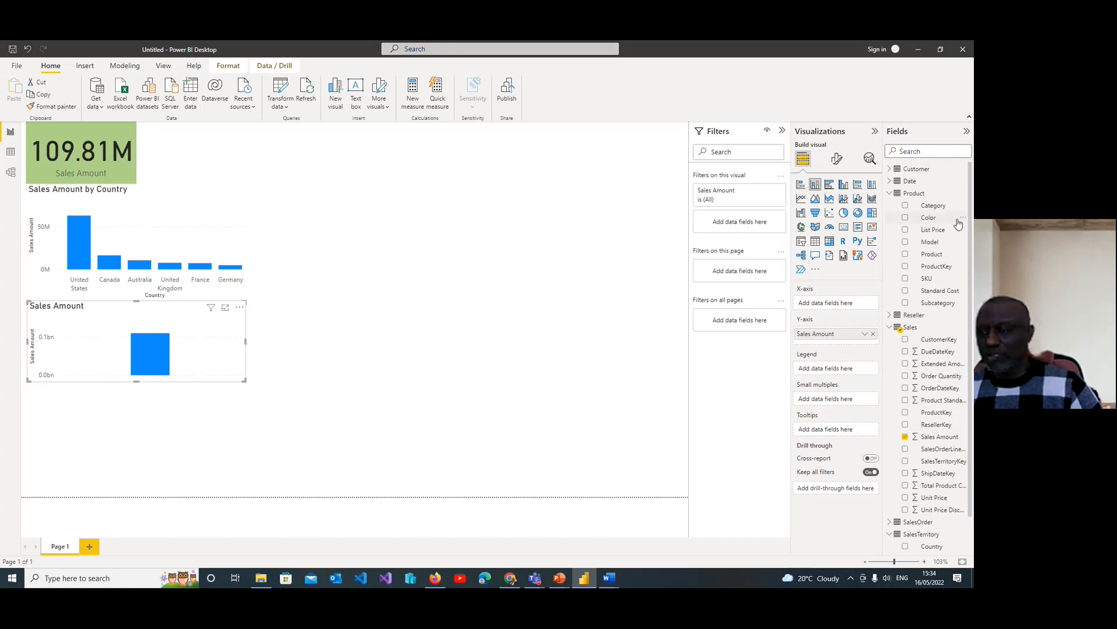
click(905, 206)
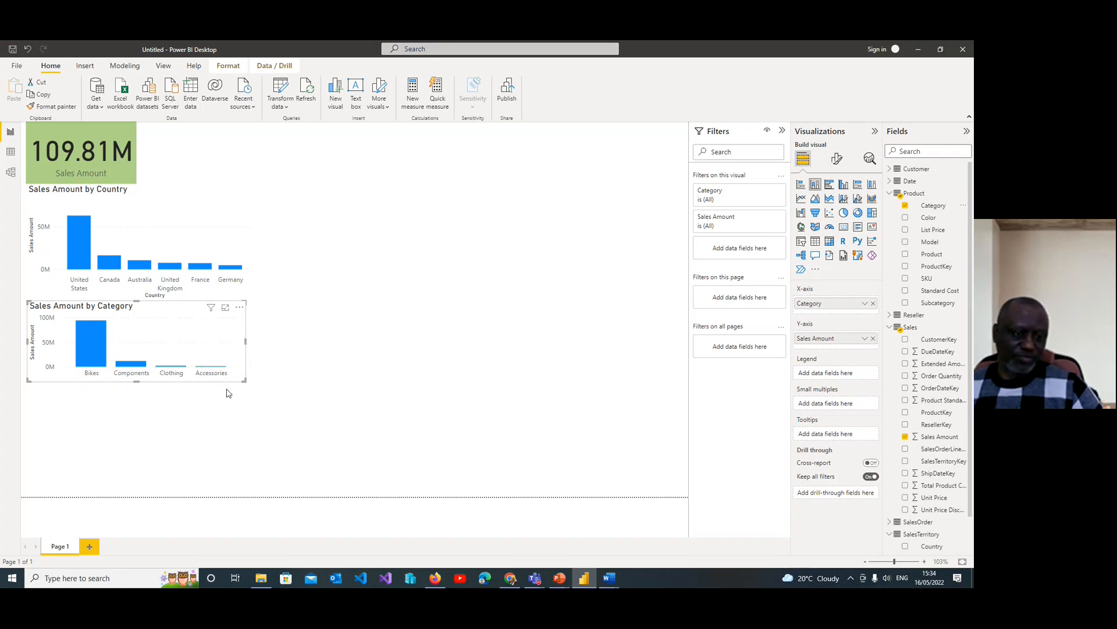
Add a column chart of Sales Amount by Color below the Category chart and move it down to the page's lower edge
click(114, 423)
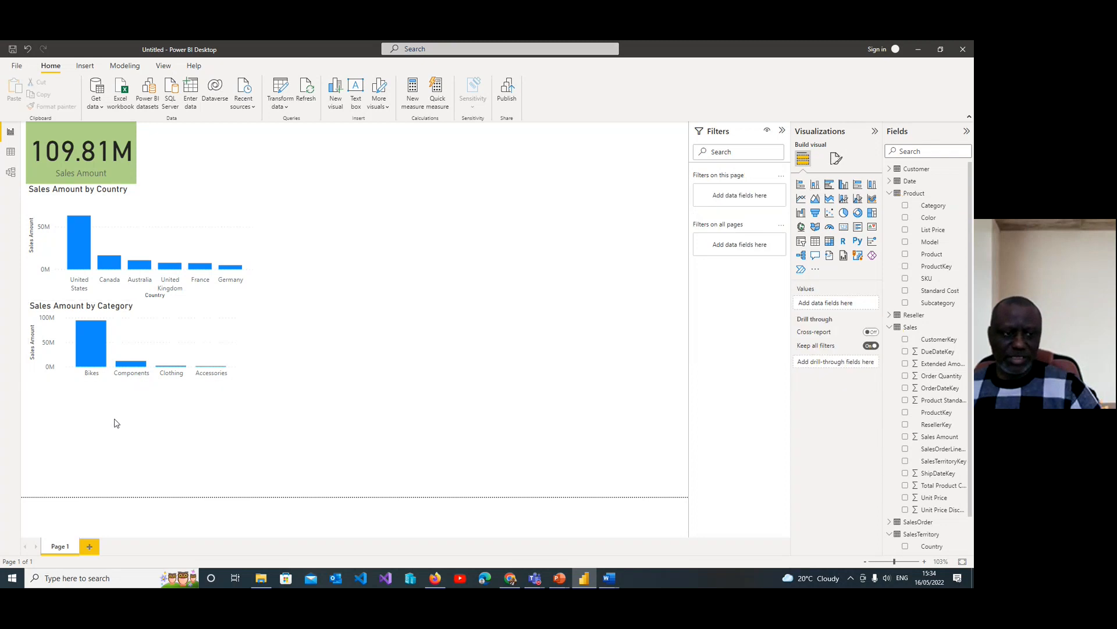
click(336, 98)
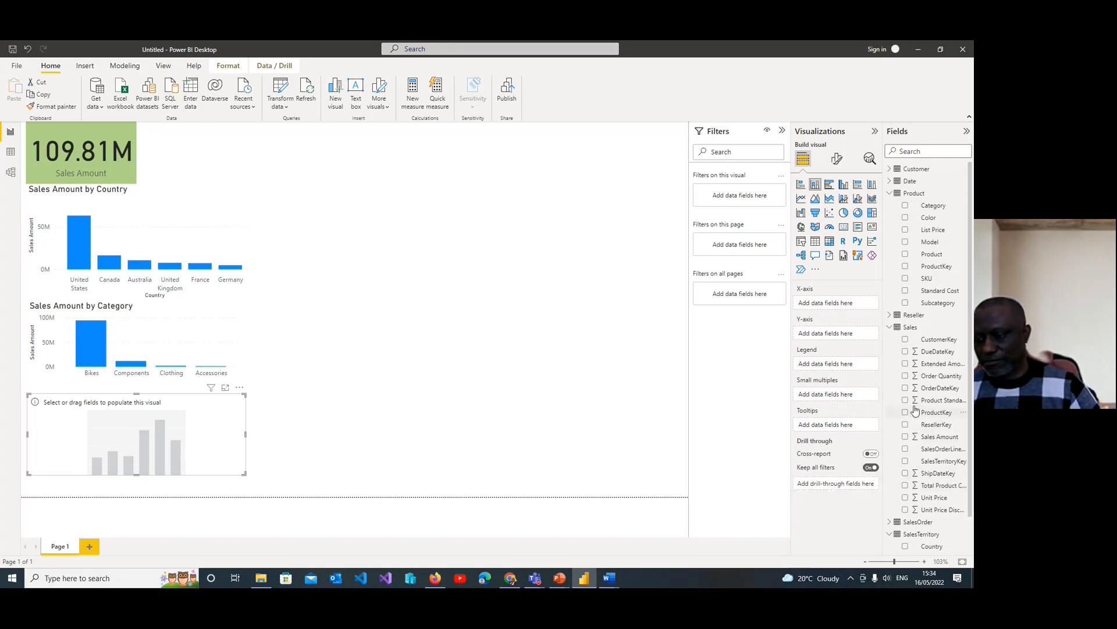
click(905, 437)
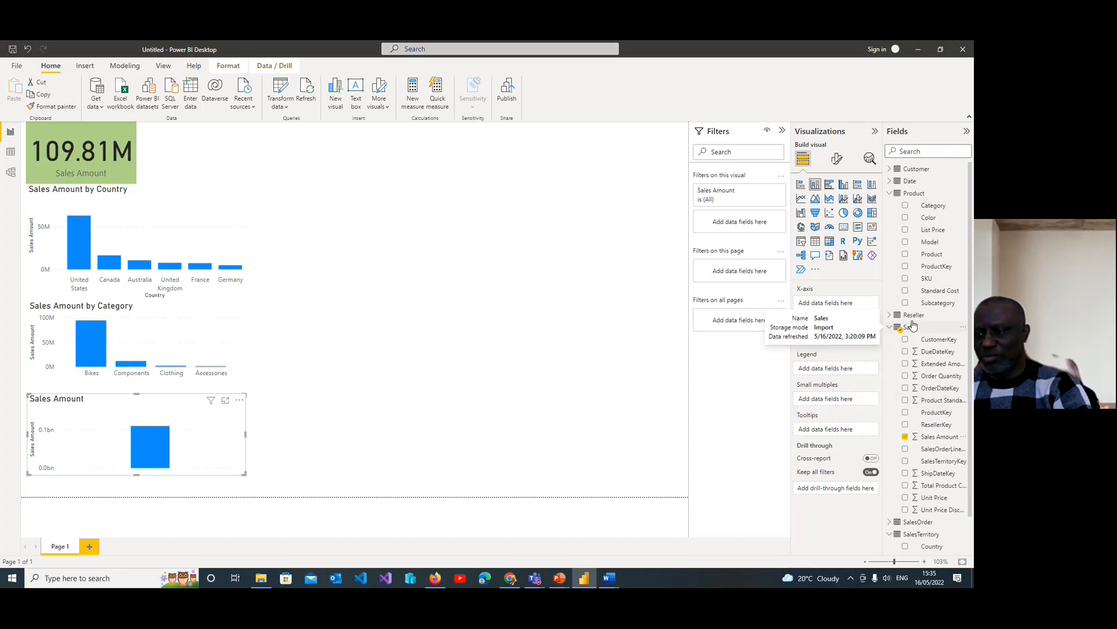
click(905, 218)
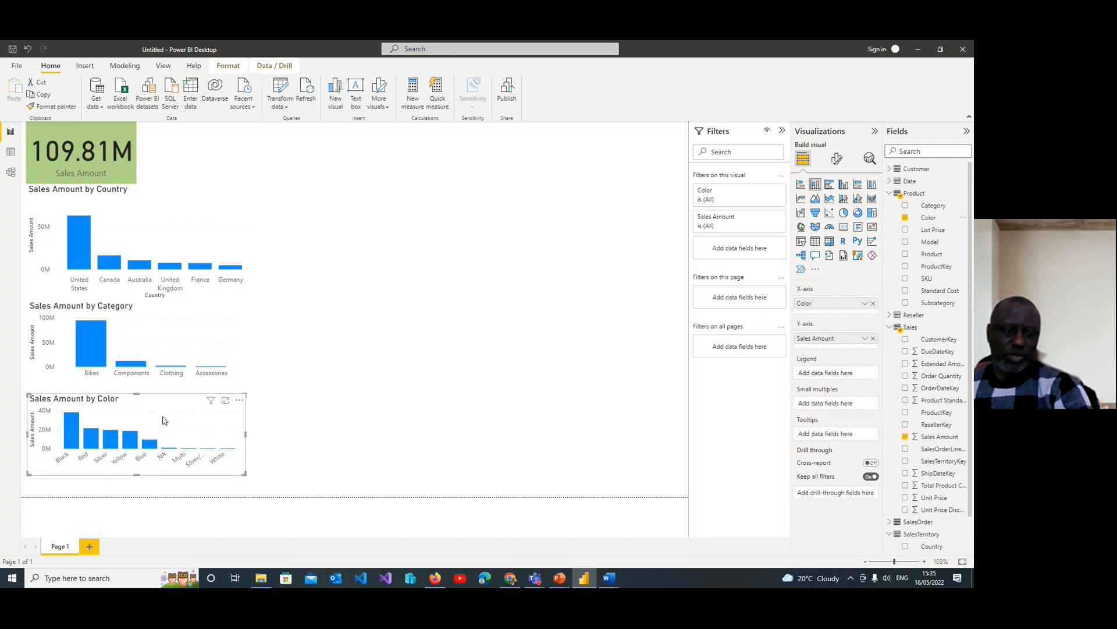
drag(163, 429, 157, 451)
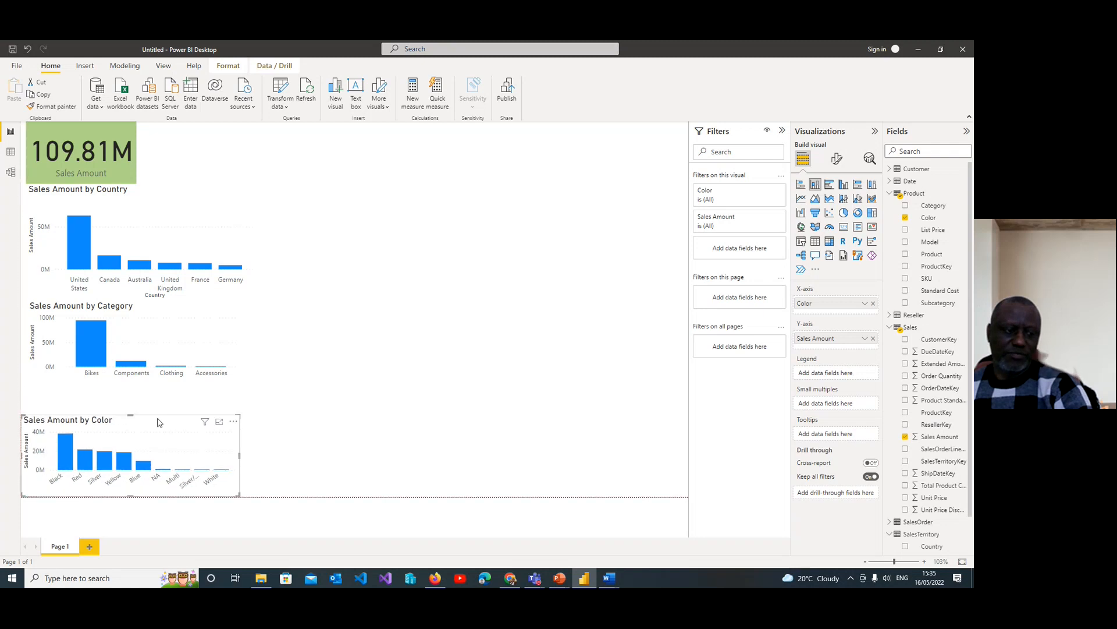
Convert the Sales Amount by Category chart to a pie chart
click(151, 343)
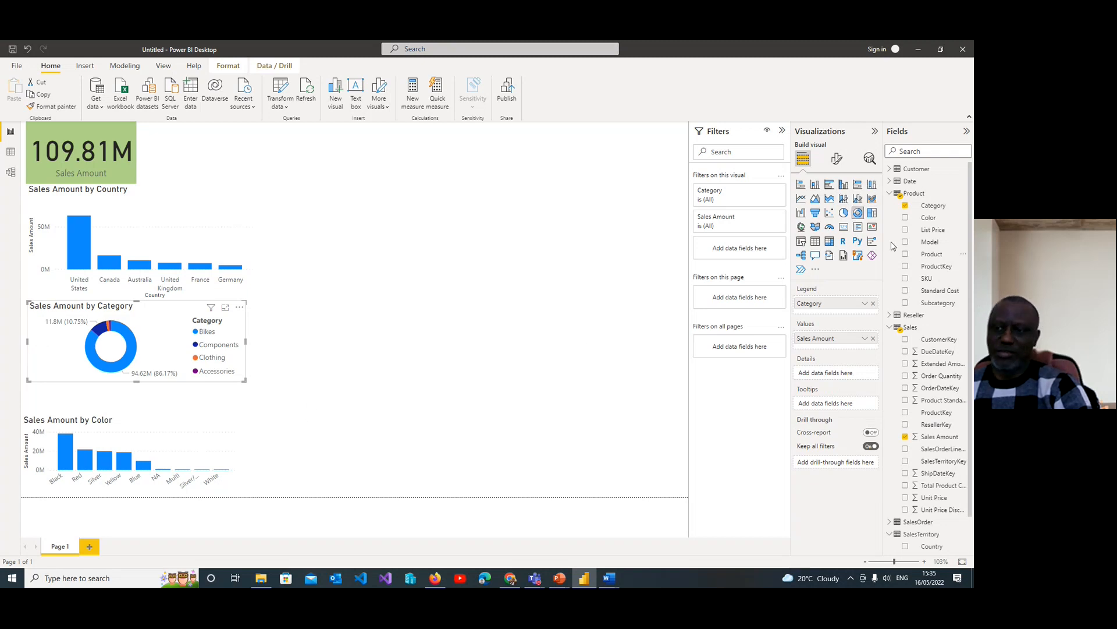
click(844, 216)
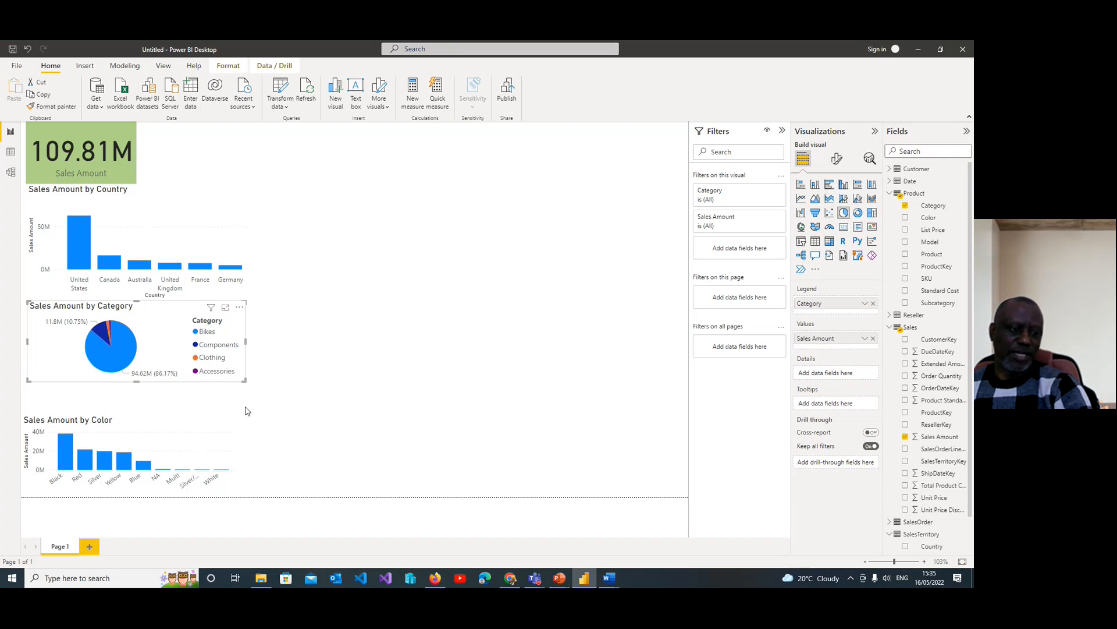
Extend the Color chart upward and the Category pie chart downward to close the gap between them
click(138, 423)
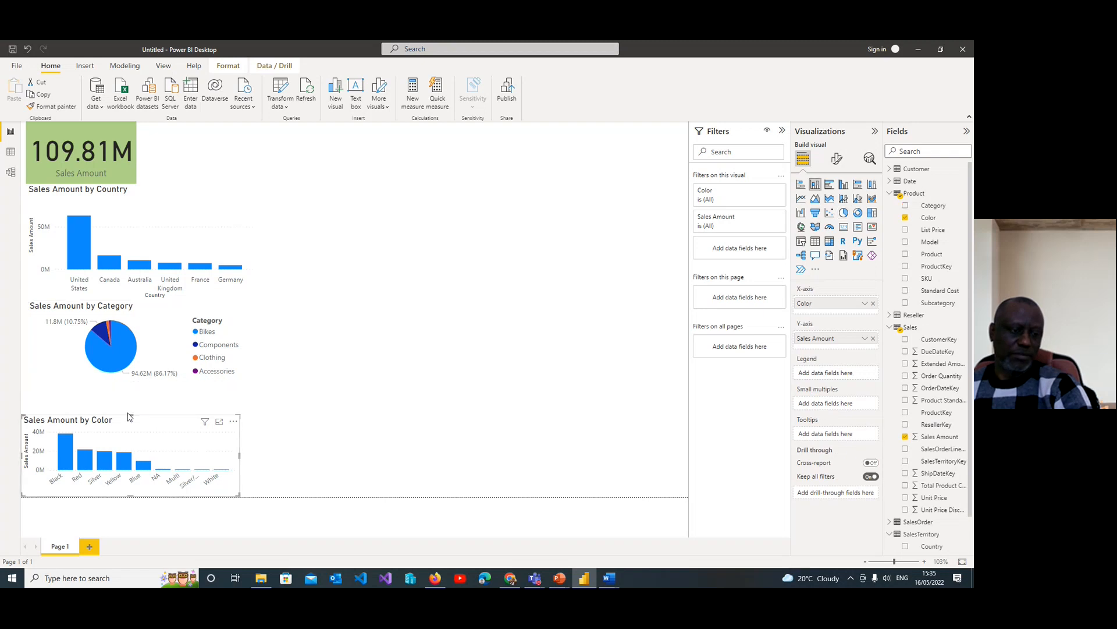
drag(130, 414, 129, 403)
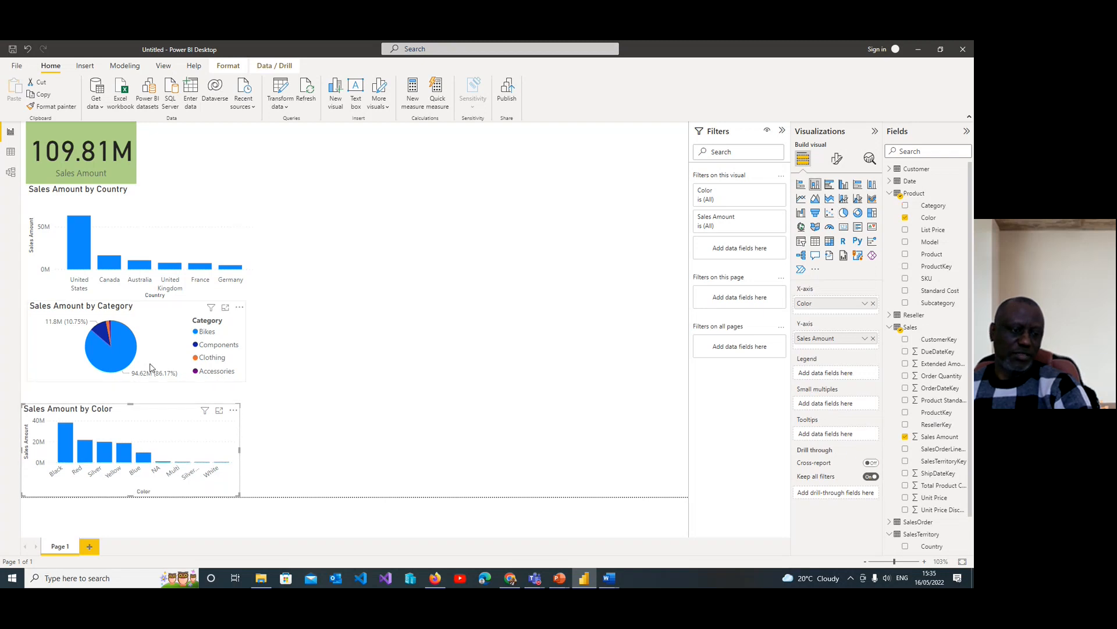
click(269, 395)
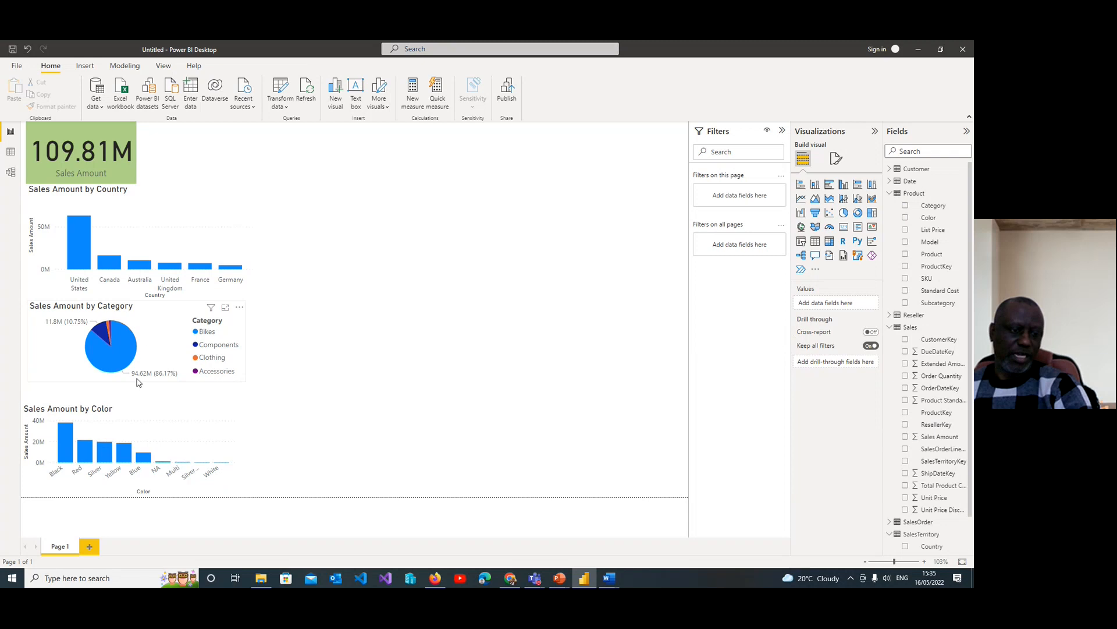
drag(138, 382, 141, 399)
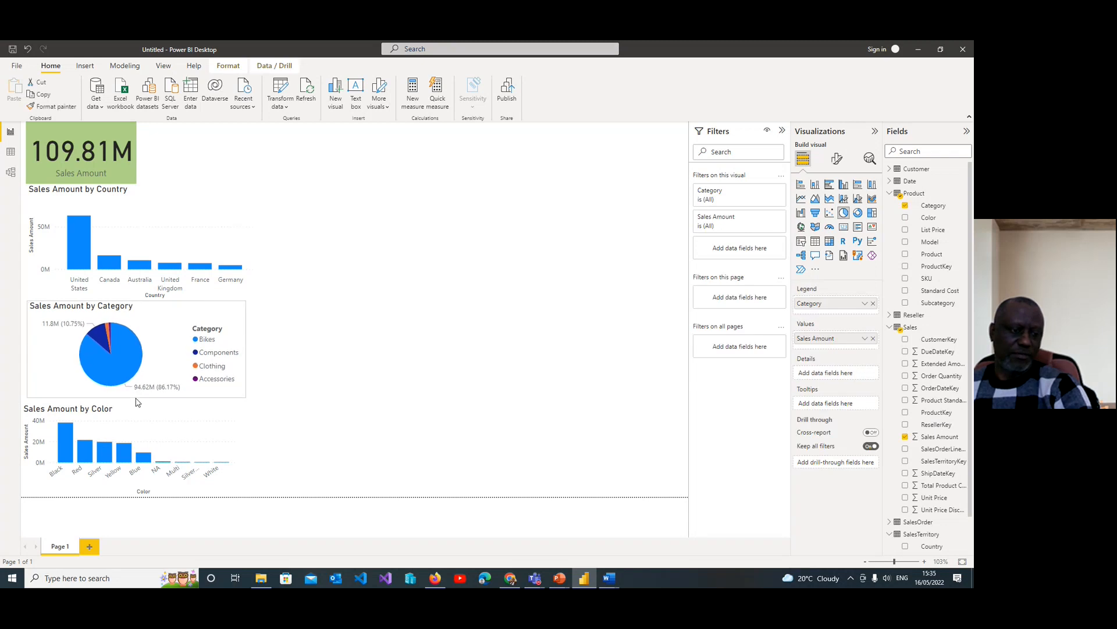
click(325, 350)
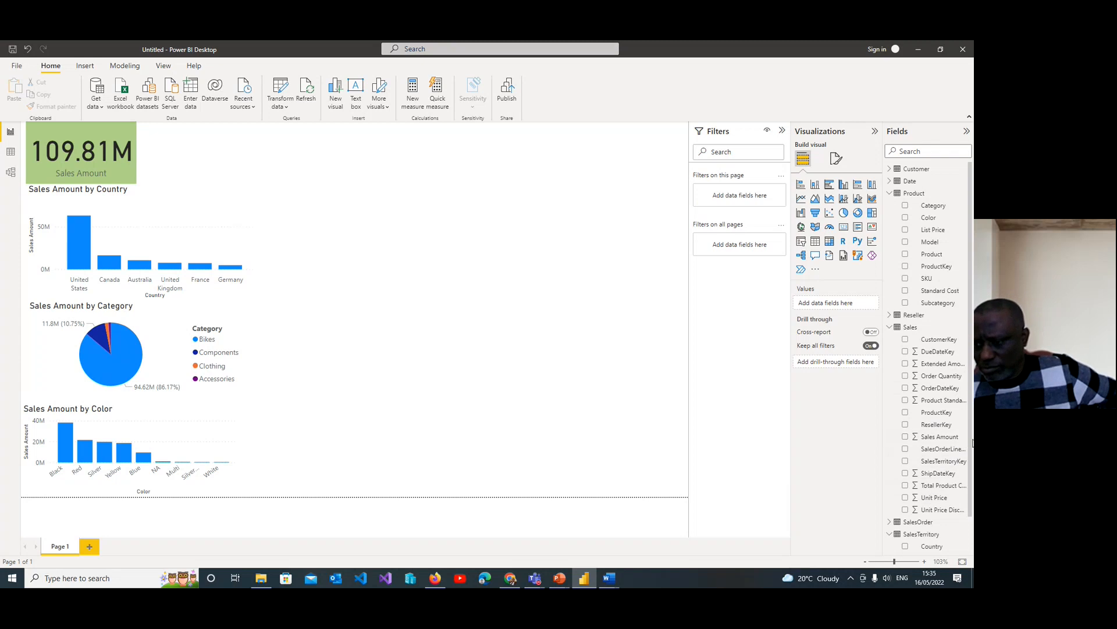
Add a Sales Amount by Reseller visual beside the Color chart, convert it to a table and scroll through its rows
scroll(973, 444, down, 2)
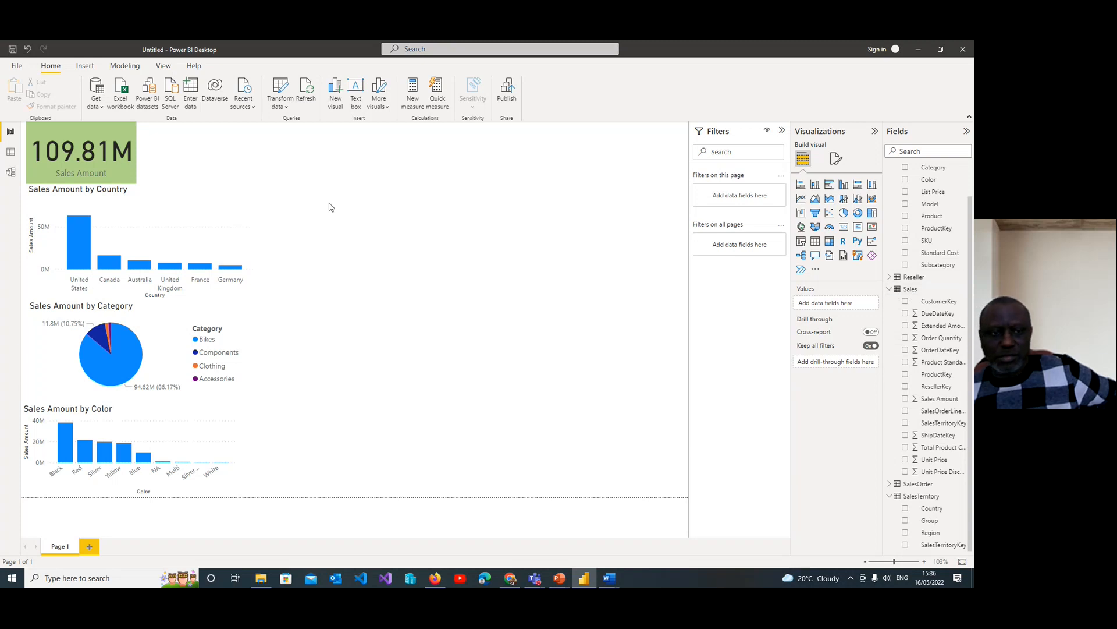
click(335, 92)
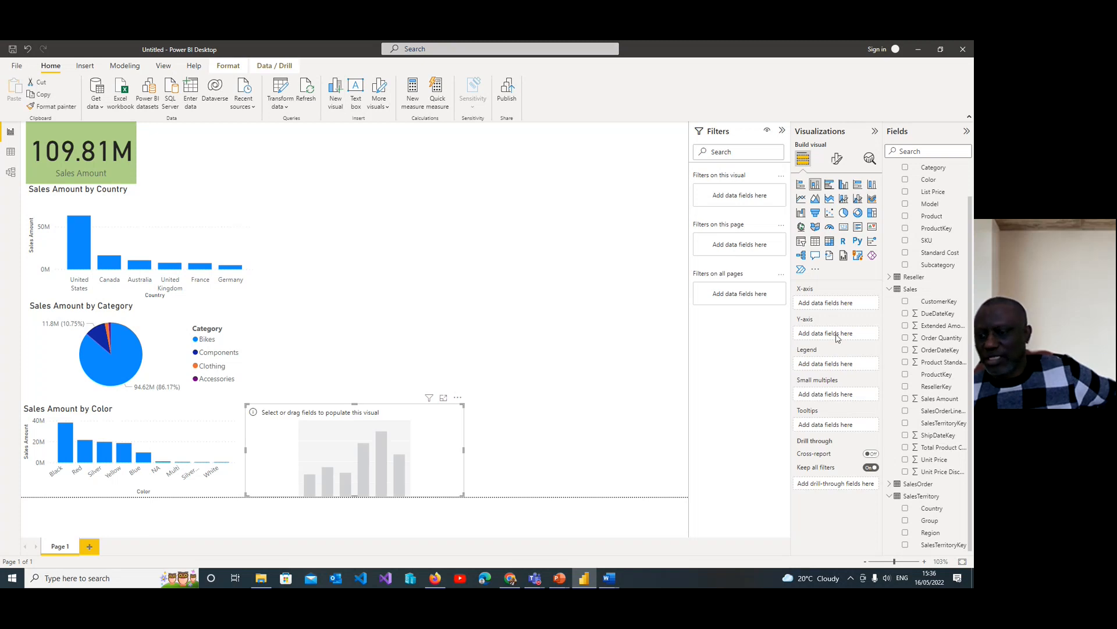
click(906, 399)
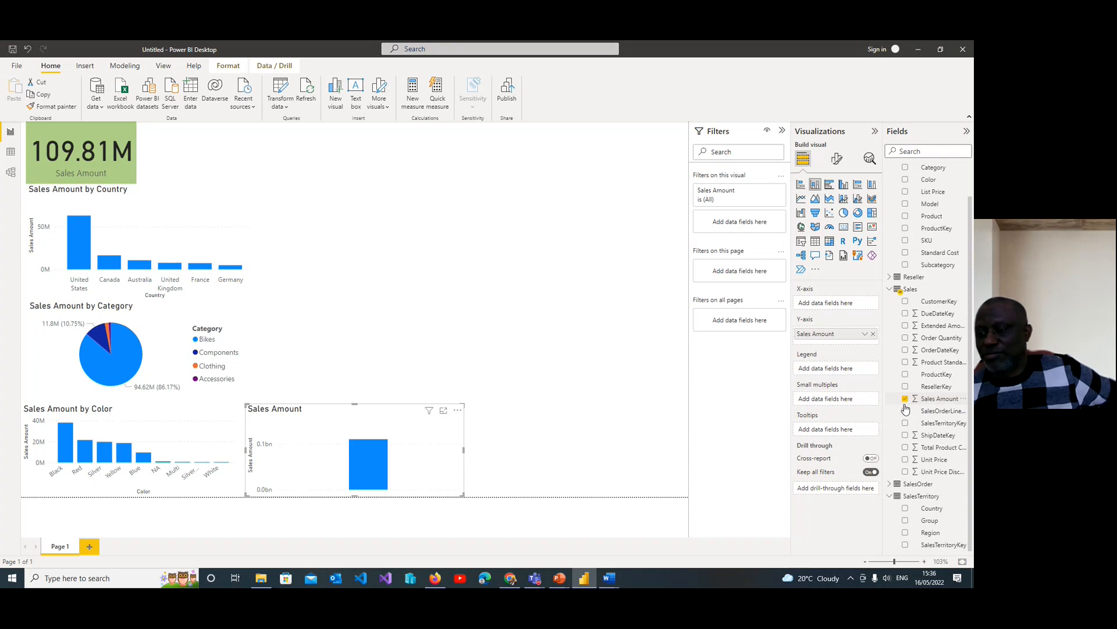
click(890, 277)
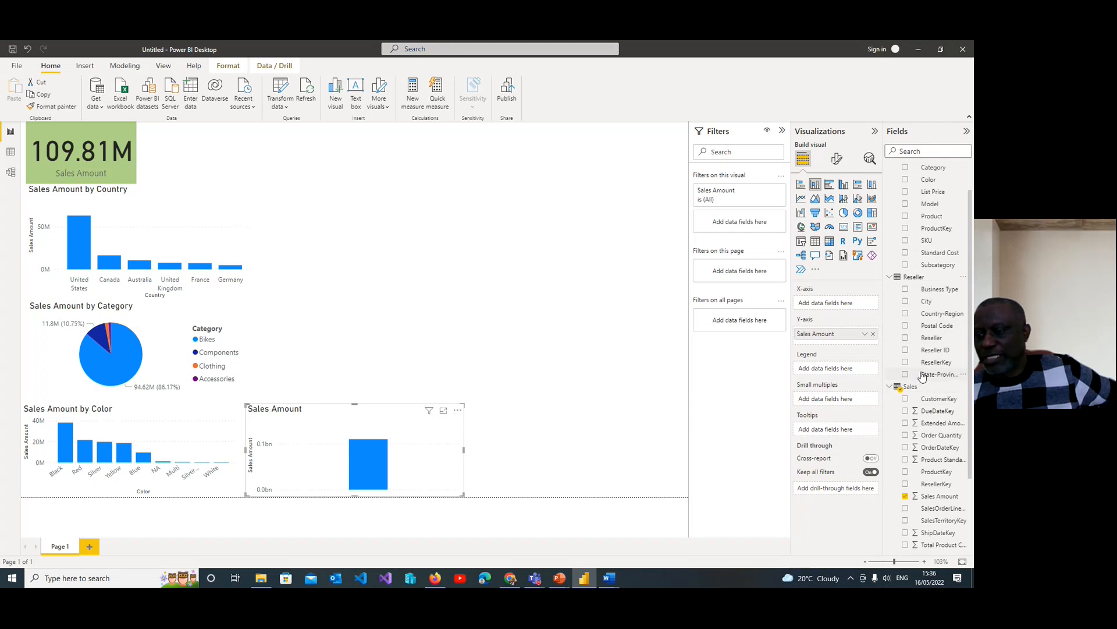
click(905, 338)
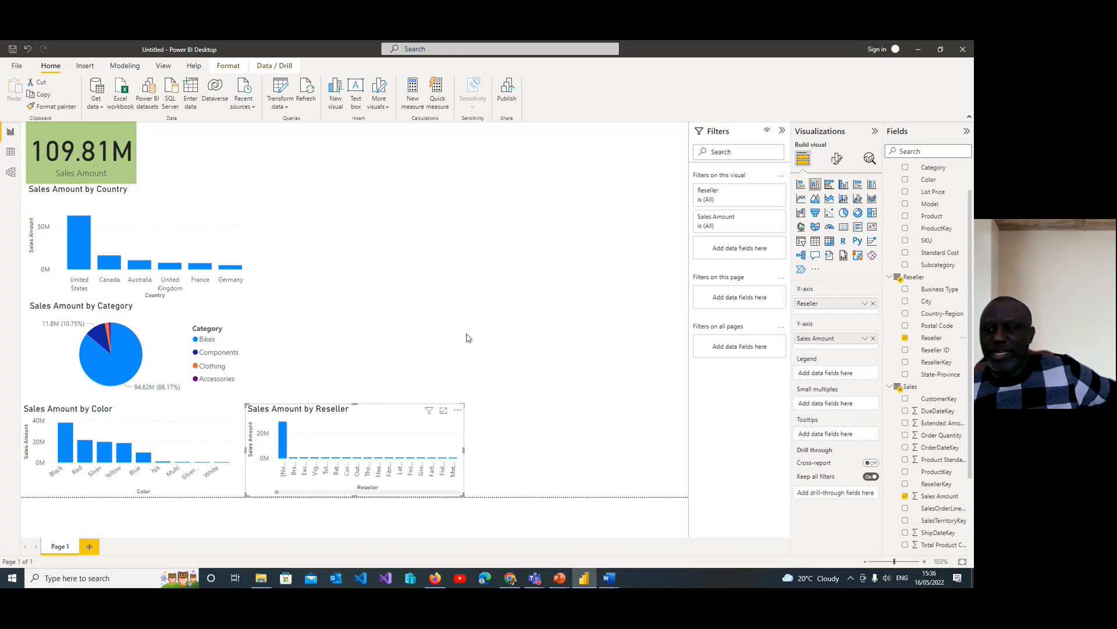
click(815, 244)
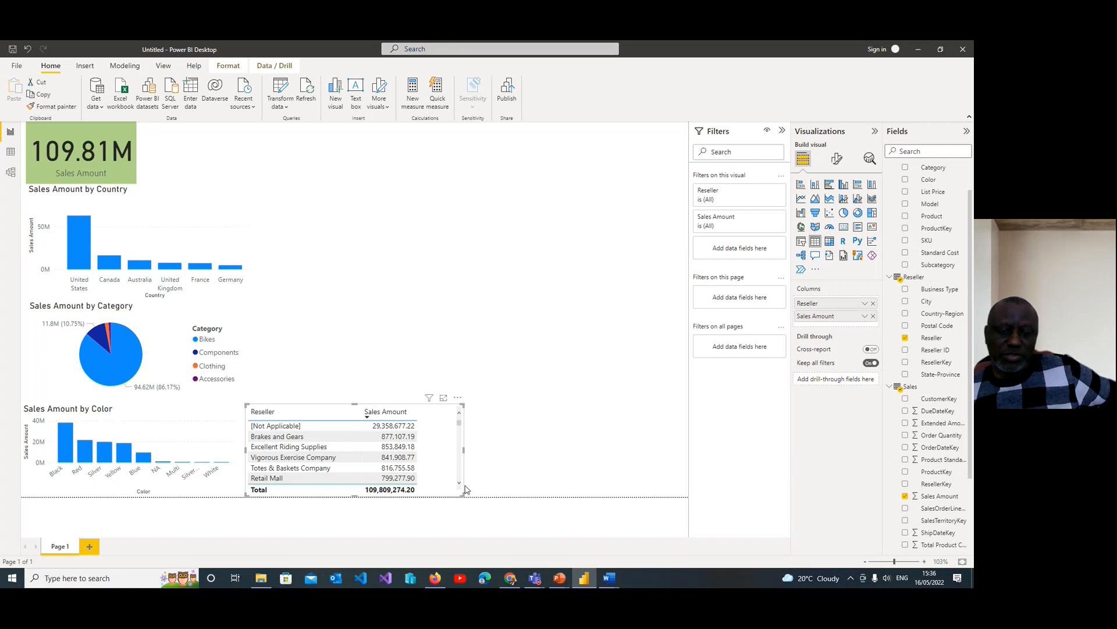
scroll(460, 485, down, 10)
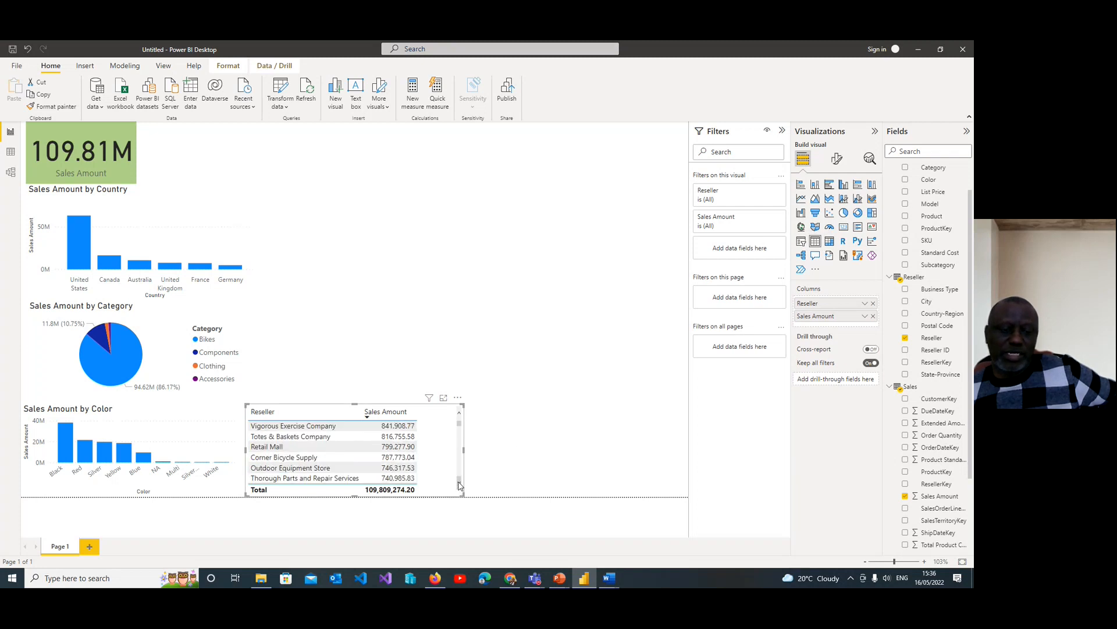
Scroll down through the reseller rows of the Sales Amount table and return to its first rows
scroll(460, 485, down, 10)
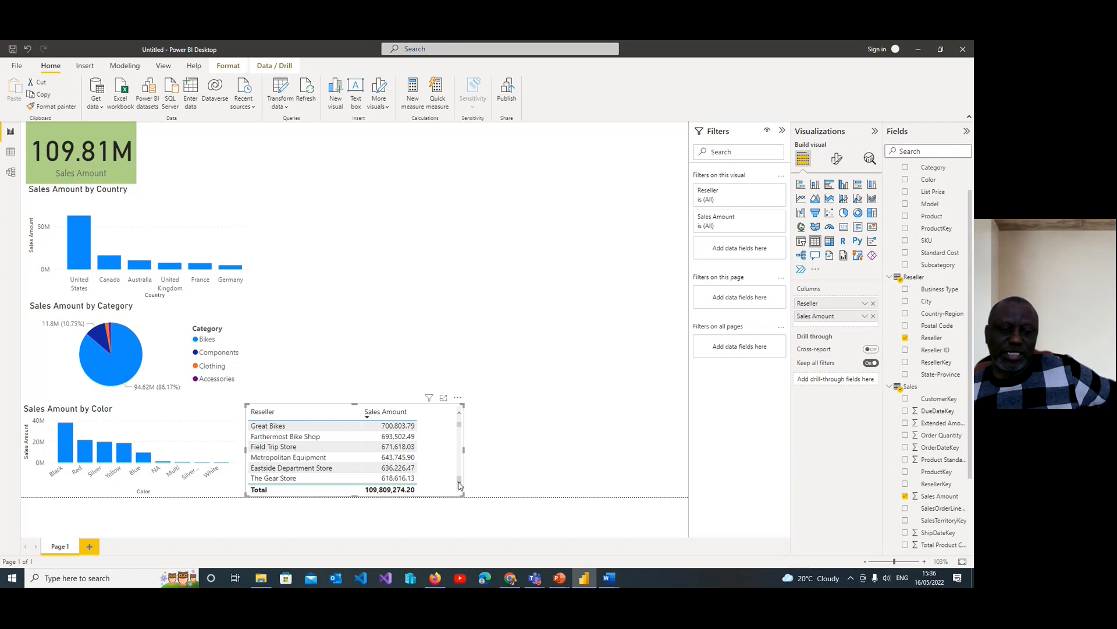
scroll(459, 486, down, 10)
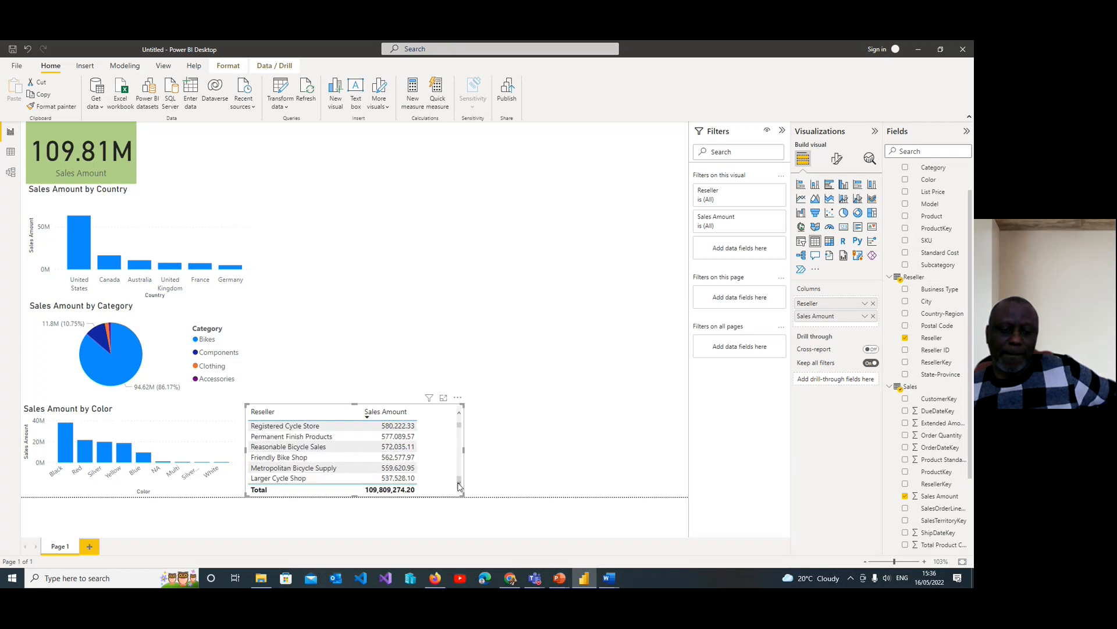
scroll(459, 486, down, 3)
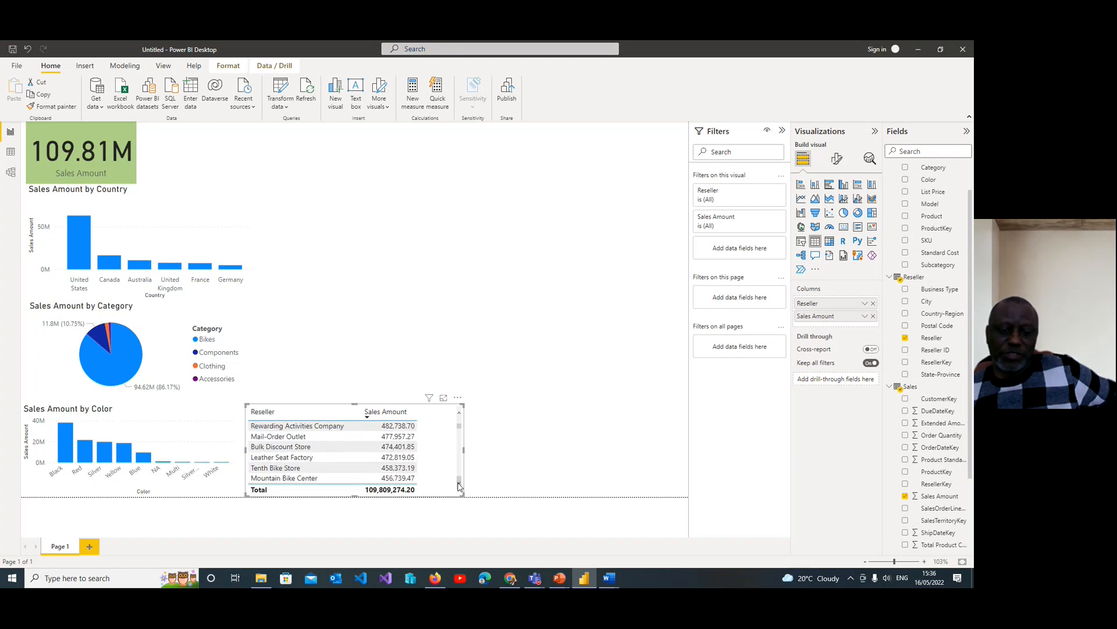
drag(459, 427, 459, 418)
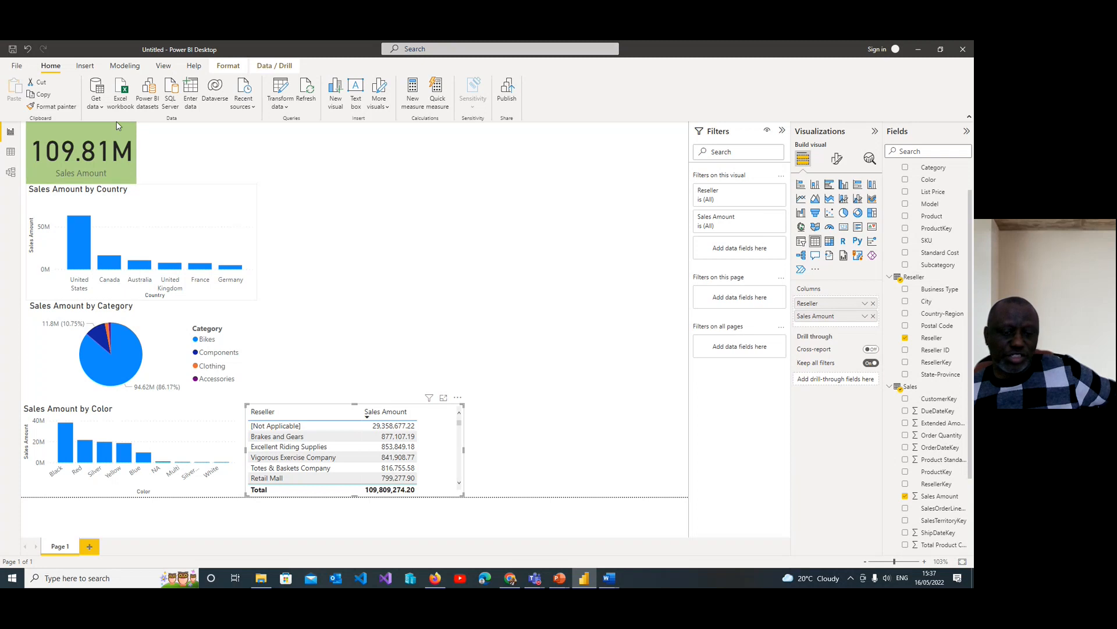
Cross-filter the report by Vigorous Exercise Company, Excellent Riding Supplies and Brakes and Gears in turn, and clear the selection
click(293, 458)
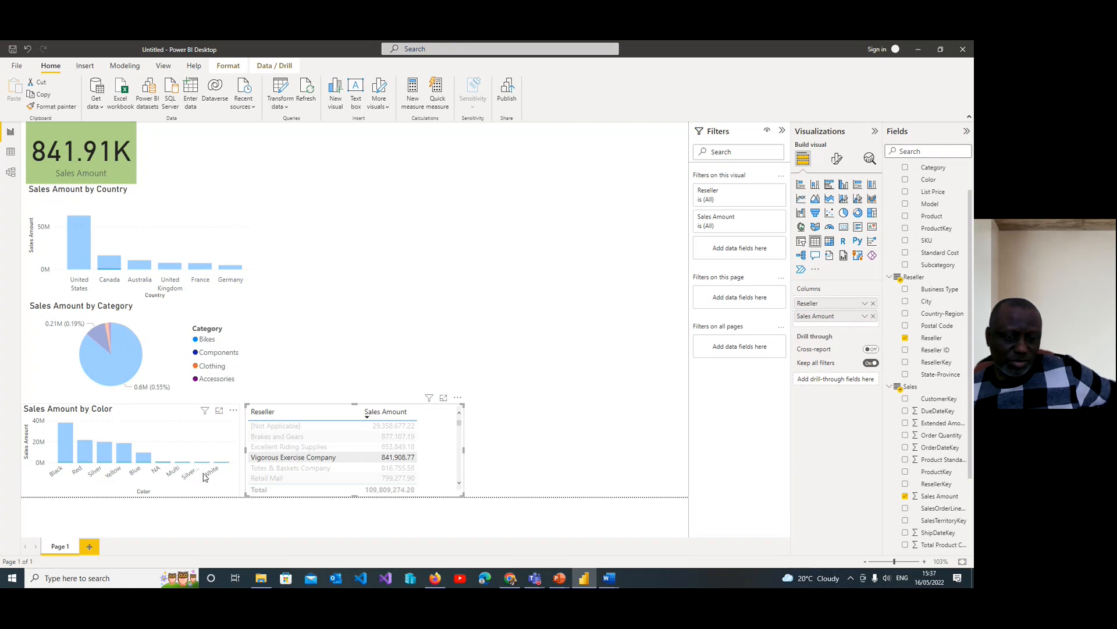
click(285, 448)
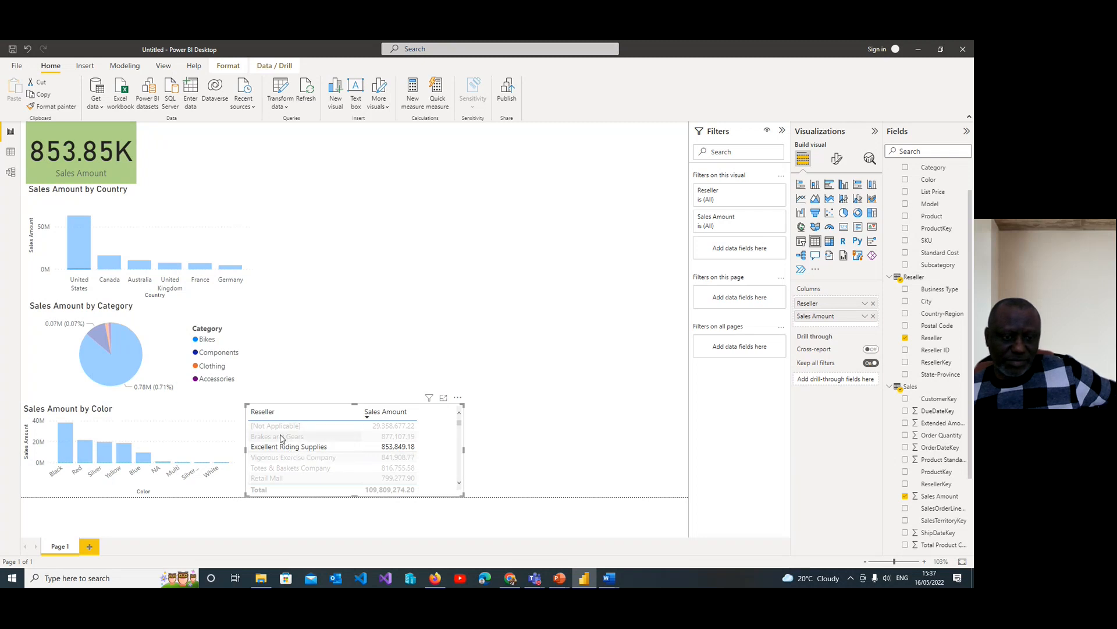
click(284, 437)
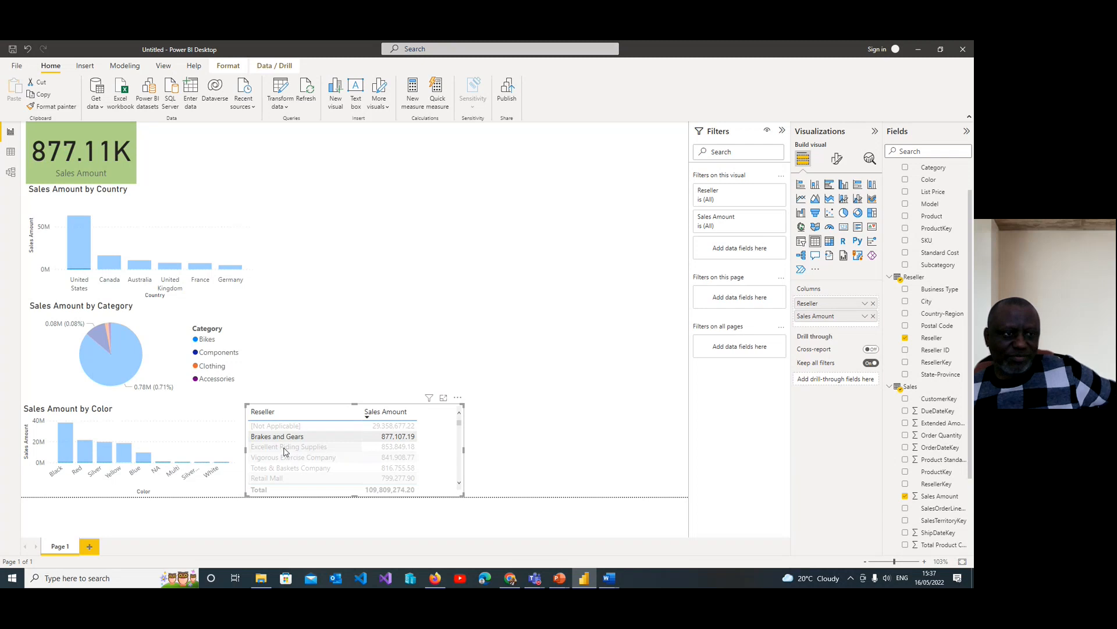
click(285, 447)
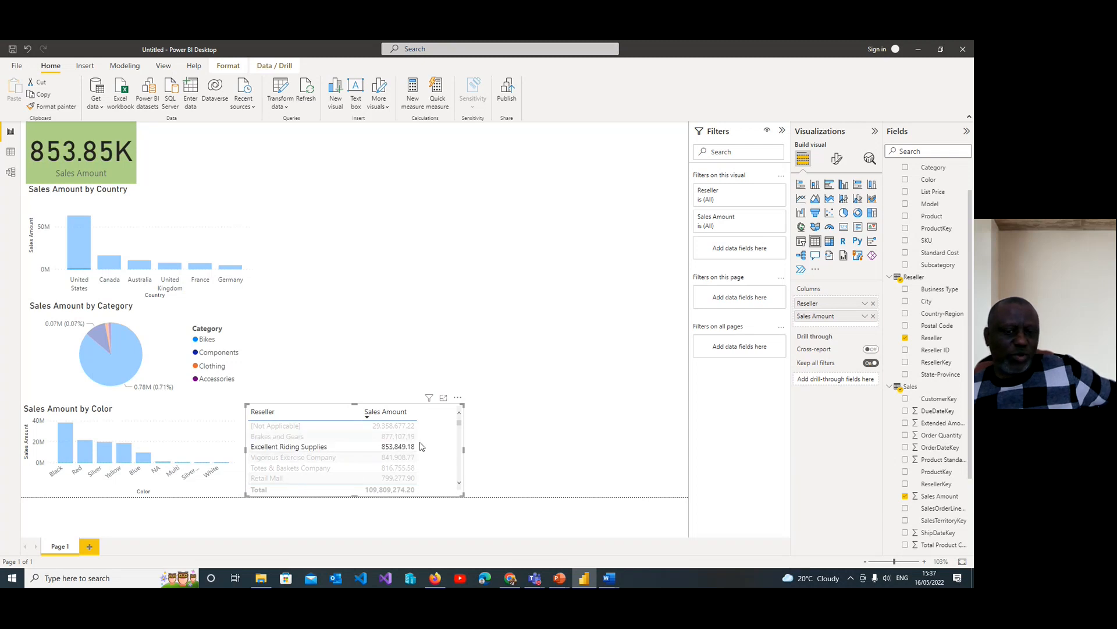
mouse_move(465, 451)
mouse_down()
mouse_move(441, 452)
mouse_move(460, 453)
mouse_up()
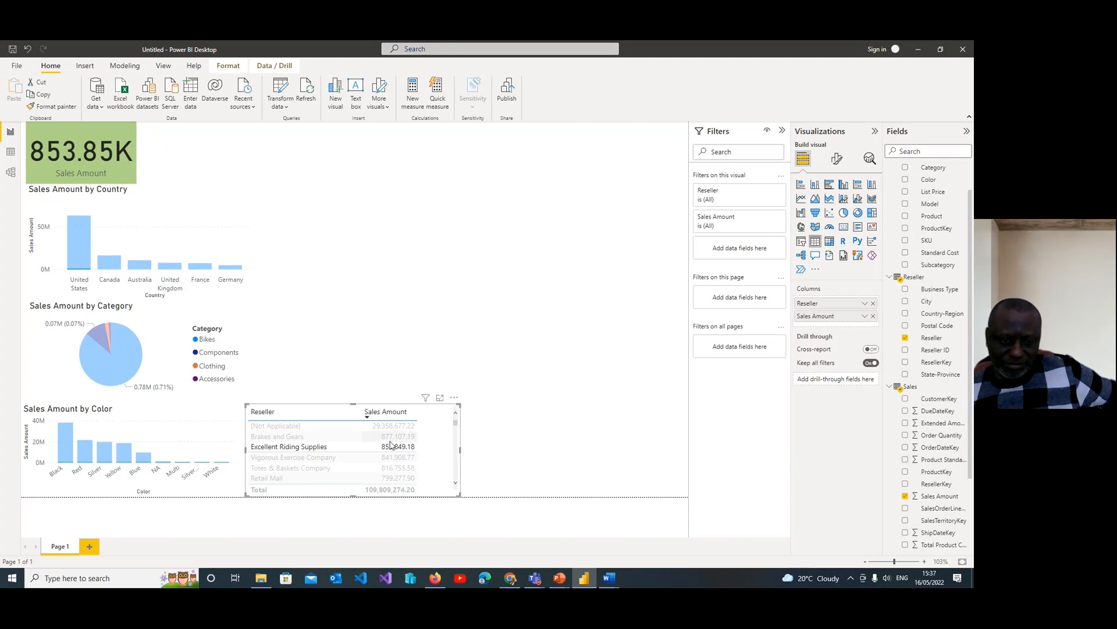
click(298, 447)
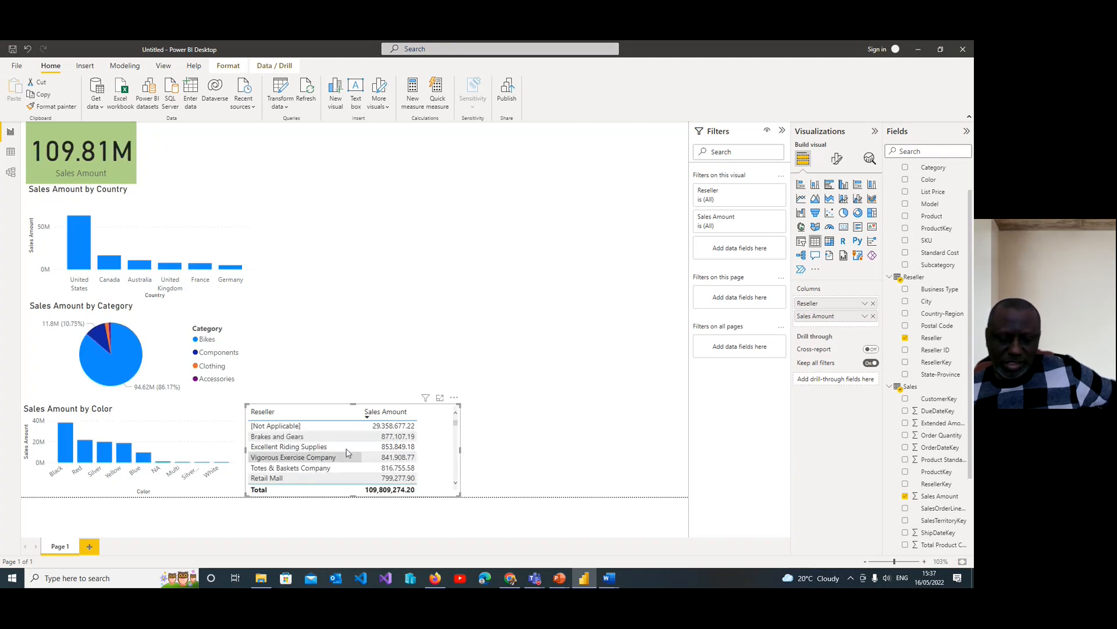
View the Reseller table in focus mode and return to the report page
click(454, 398)
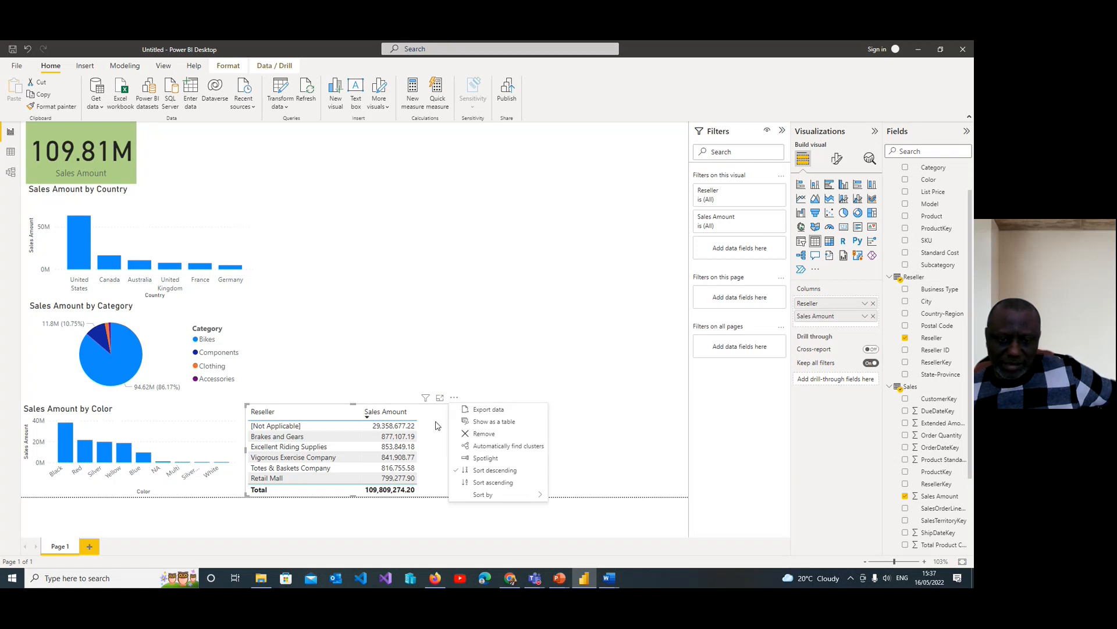
click(438, 420)
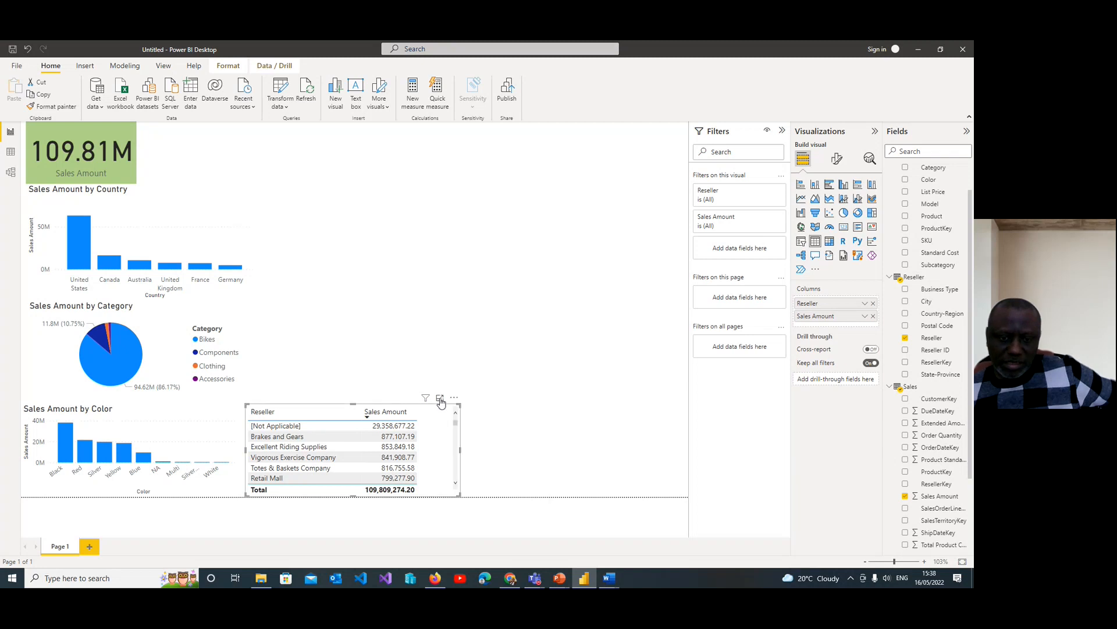
click(440, 398)
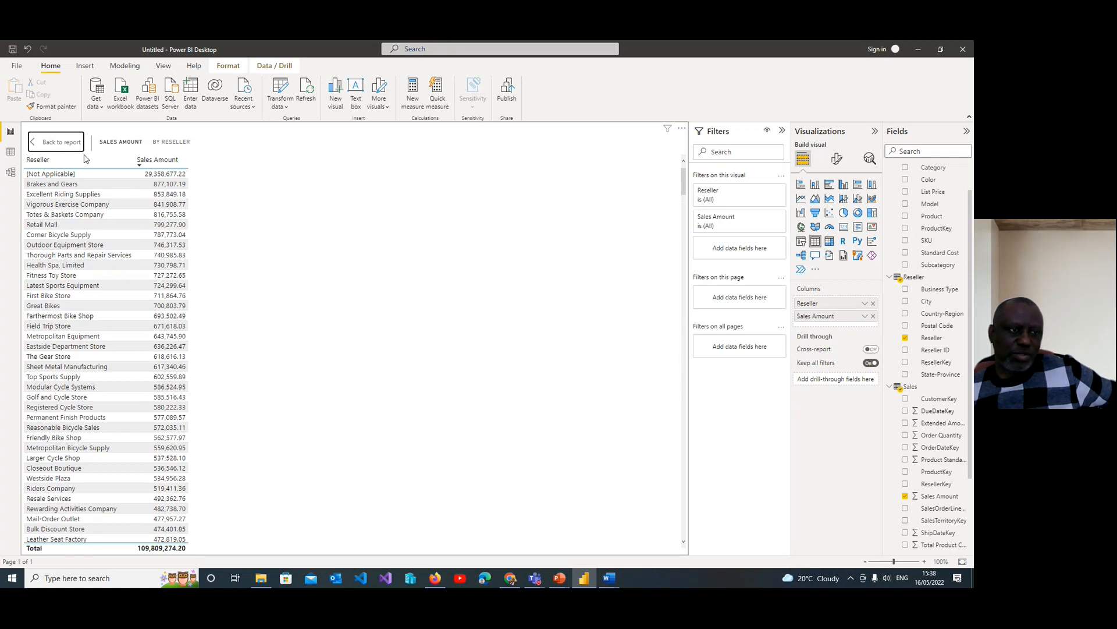
click(55, 144)
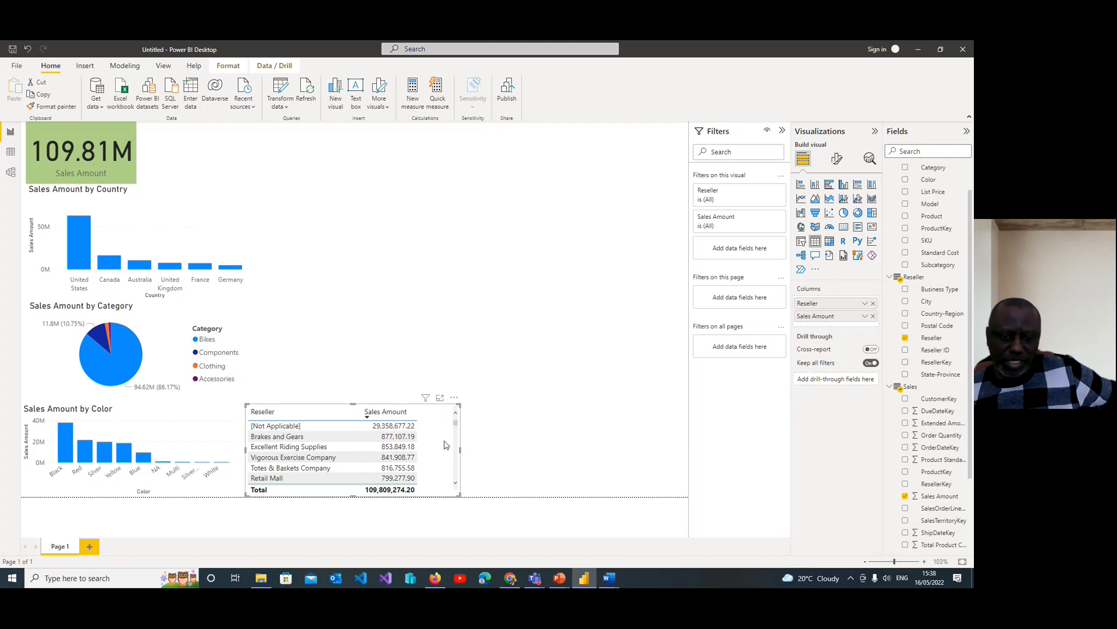
Sort the Reseller table by Sales Amount in descending order
click(454, 399)
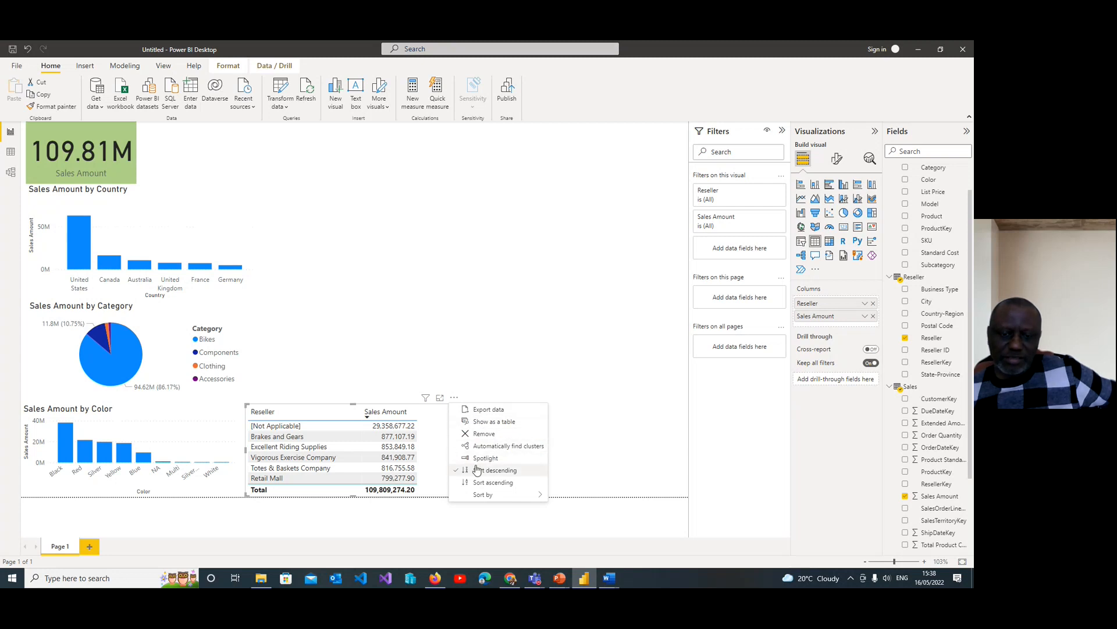
mouse_move(486, 495)
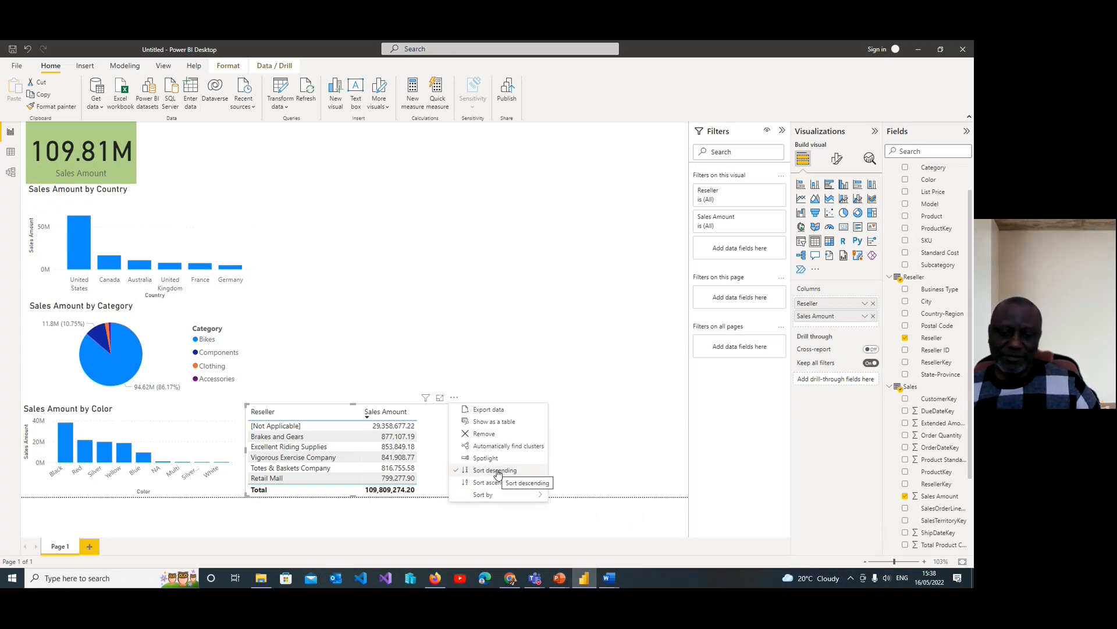
click(497, 471)
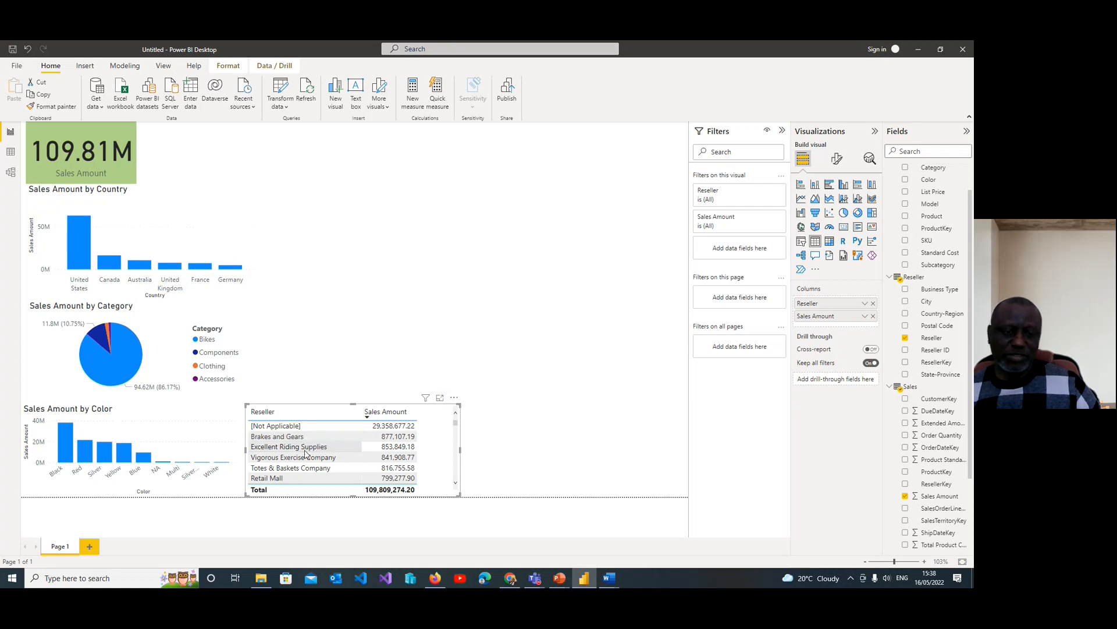
Cross-filter the report by the Excellent Riding Supplies row only, and clear that selection again
click(305, 447)
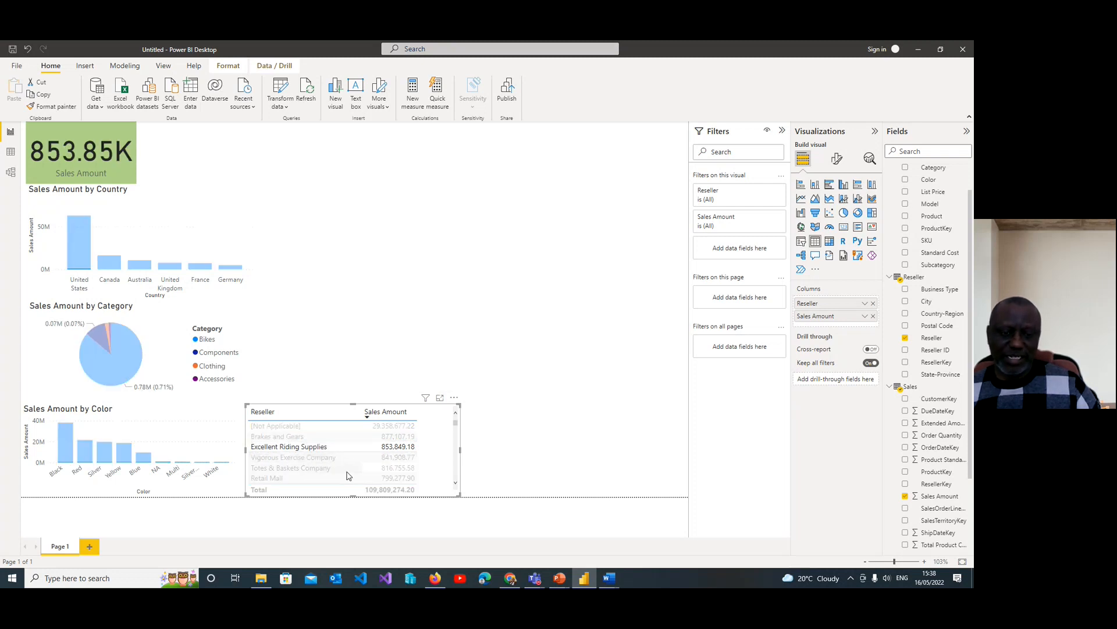
click(318, 450)
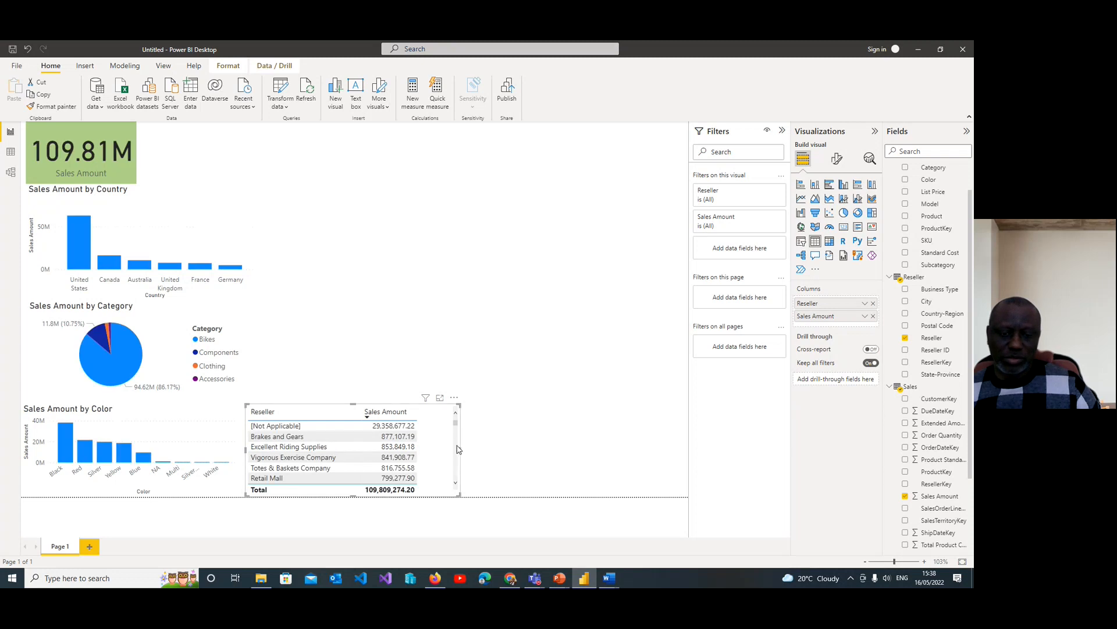
mouse_move(455, 423)
mouse_down()
mouse_move(457, 458)
mouse_move(454, 419)
mouse_up()
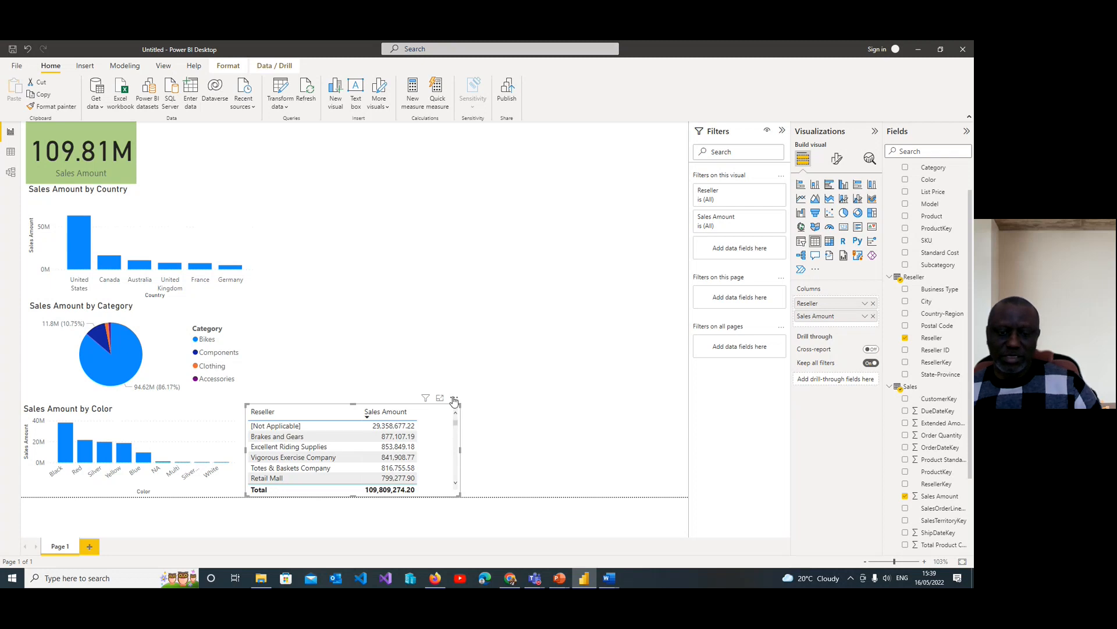
Spotlight the Reseller table, select and deselect its [Not Applicable] row, and turn the spotlight off
mouse_move(426, 398)
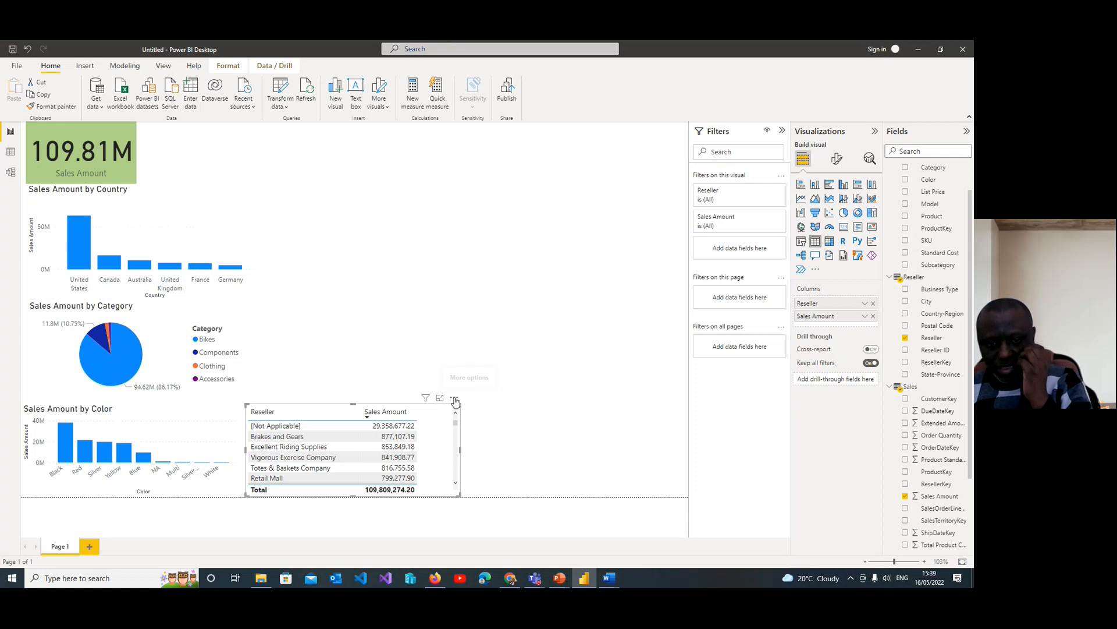
click(455, 399)
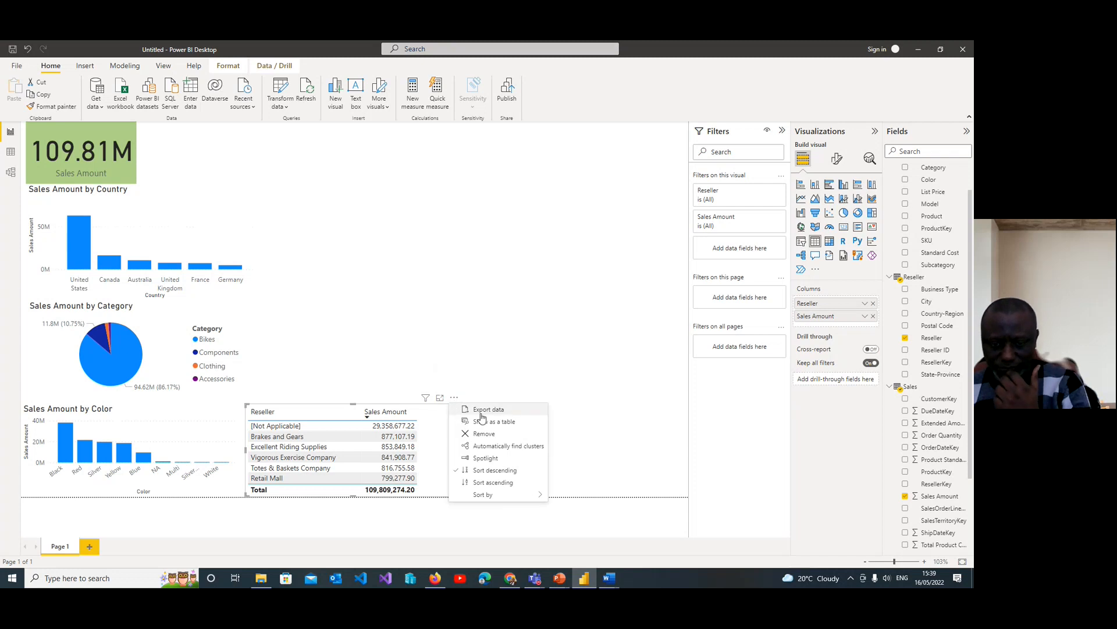
click(495, 460)
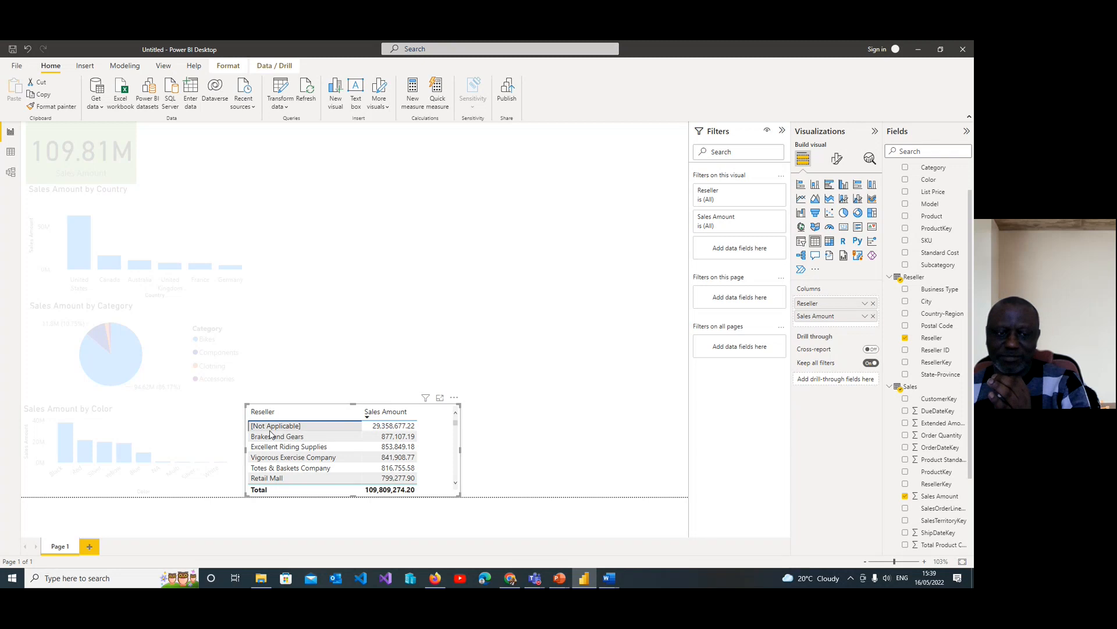
click(319, 431)
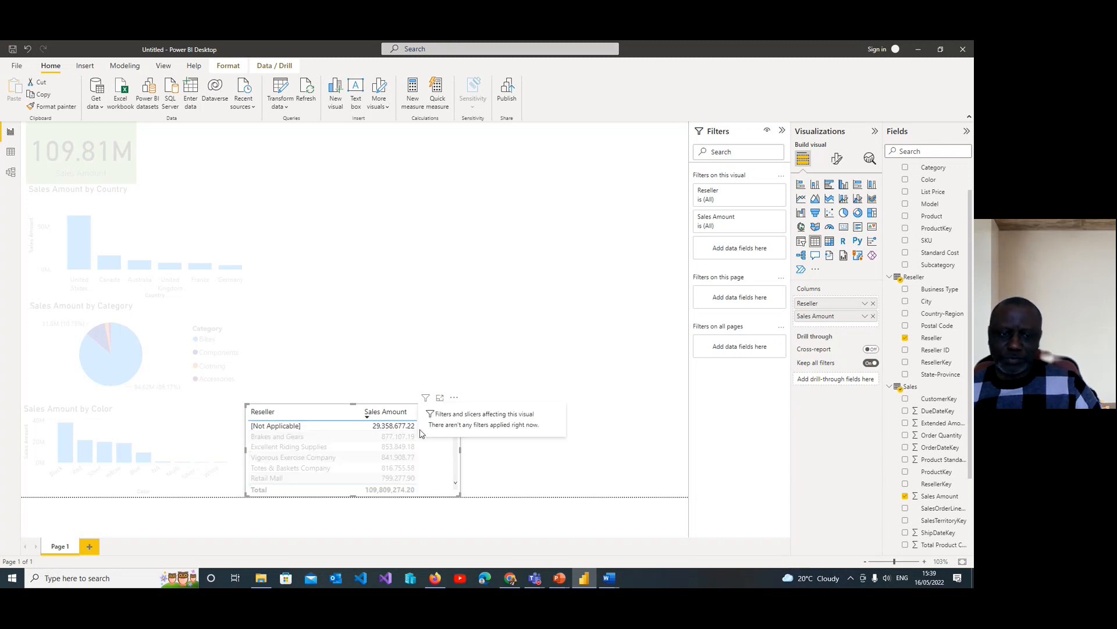
click(294, 428)
click(454, 397)
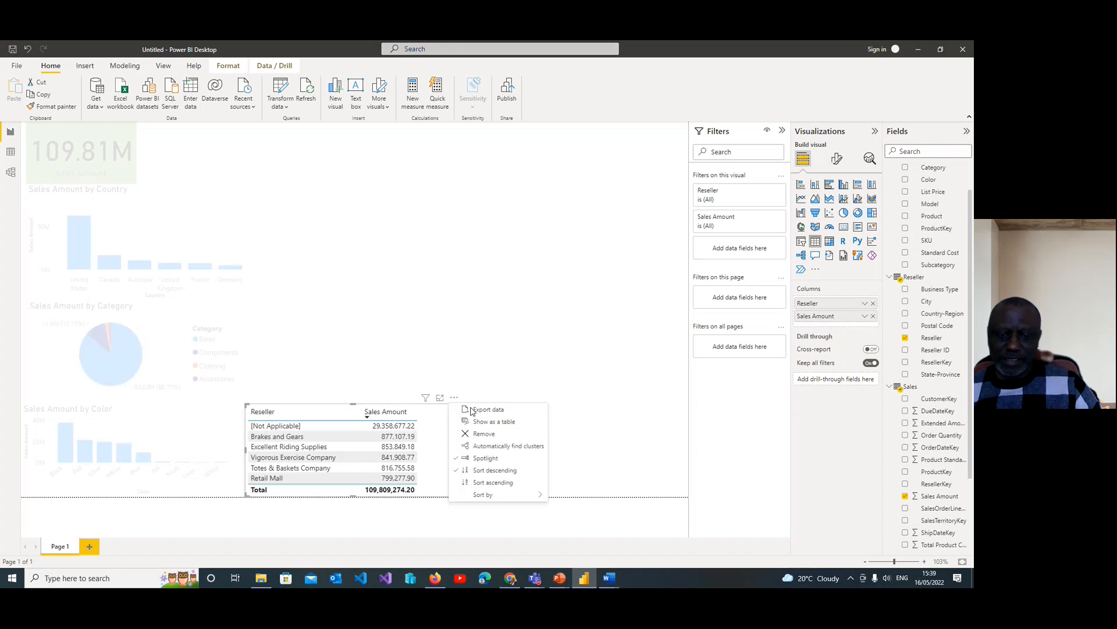
click(495, 458)
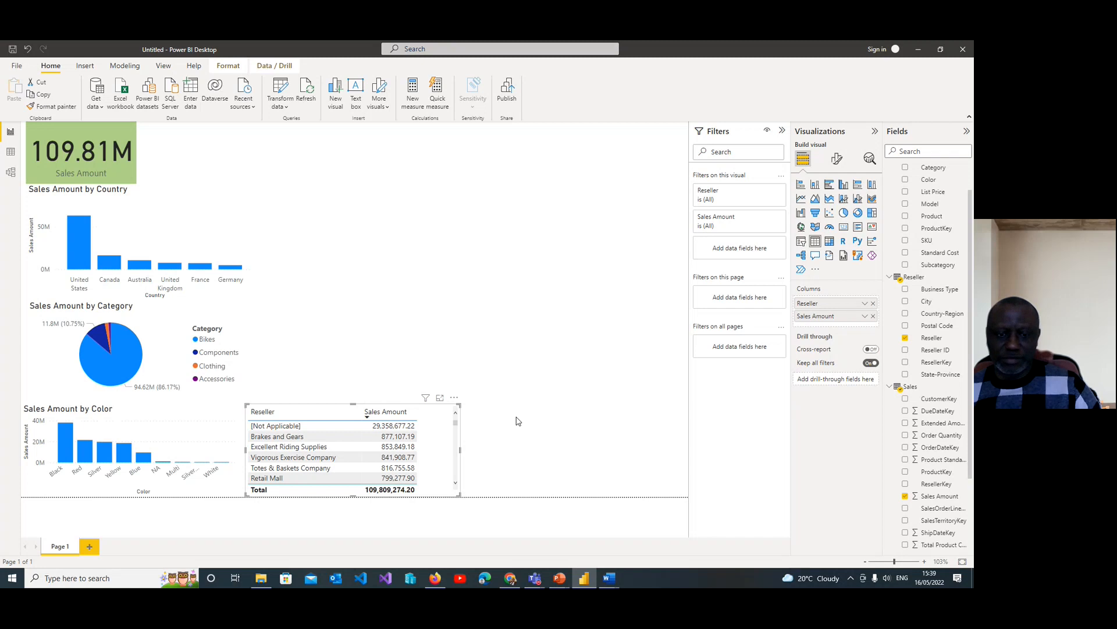
Narrow the Reseller table to fit closely around its two columns and deselect it
drag(460, 450, 437, 454)
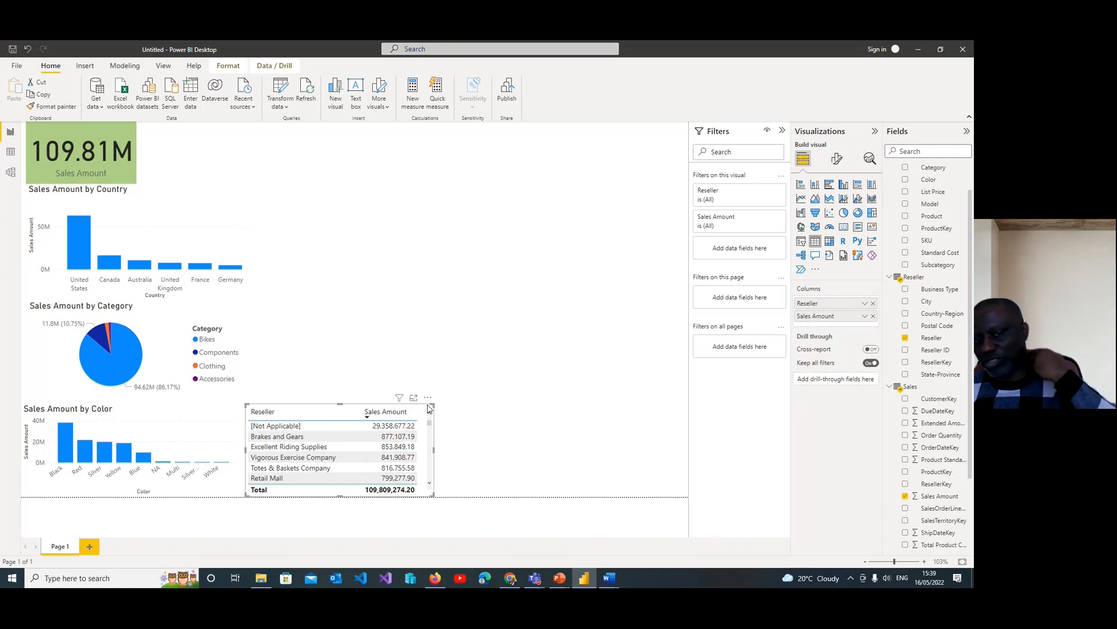
click(461, 446)
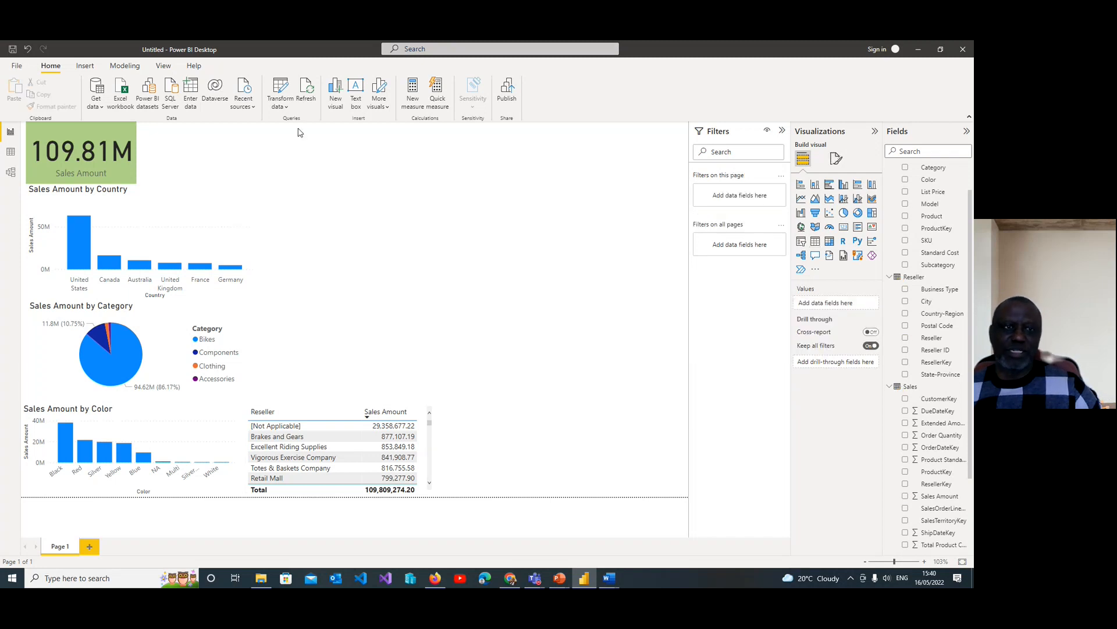
Add a second table visual in the page's empty area with the Sales Amount and Reseller fields, in that order
click(335, 93)
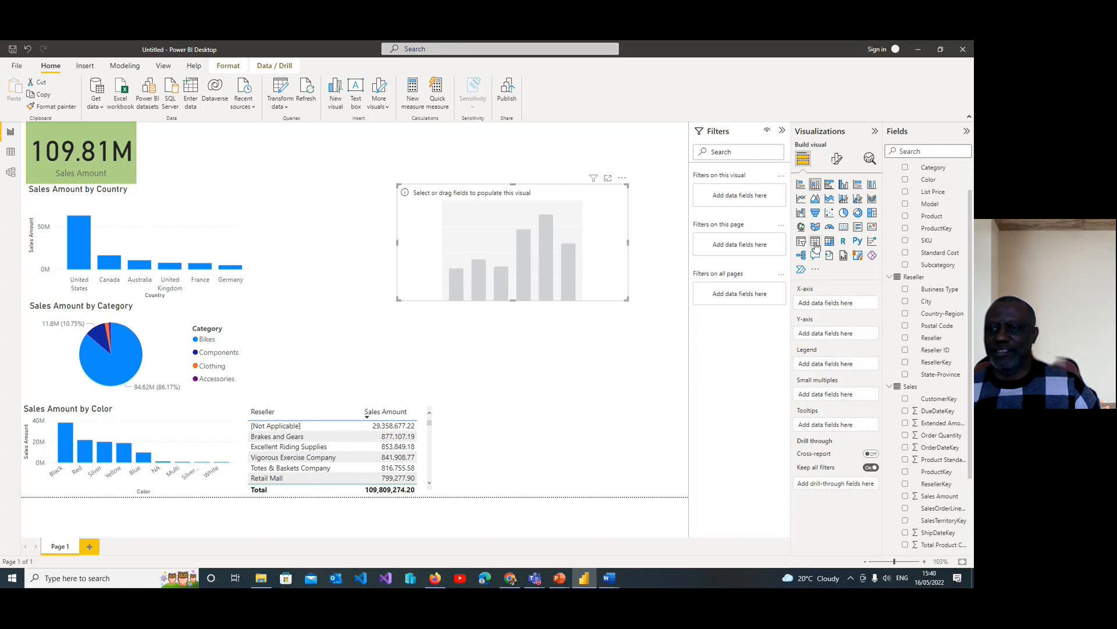
click(816, 243)
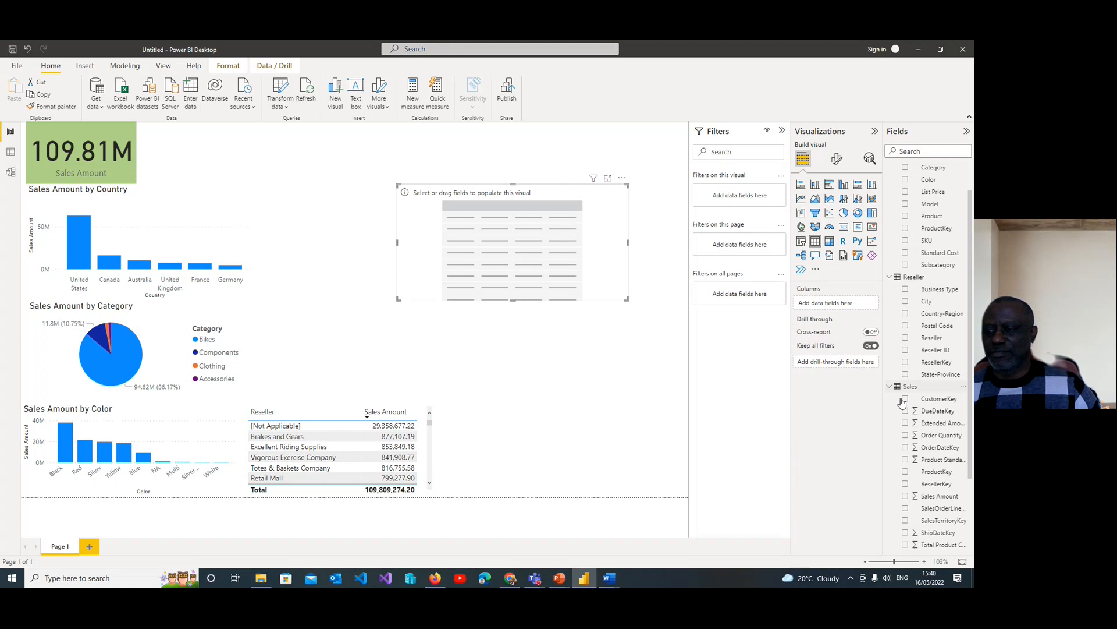
click(905, 496)
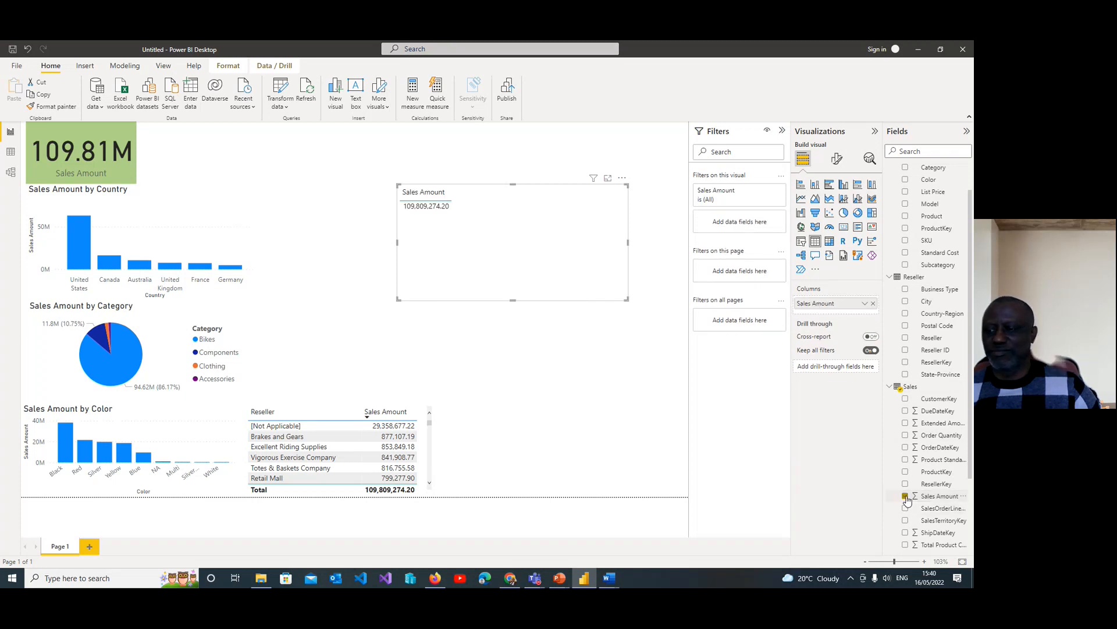
click(906, 339)
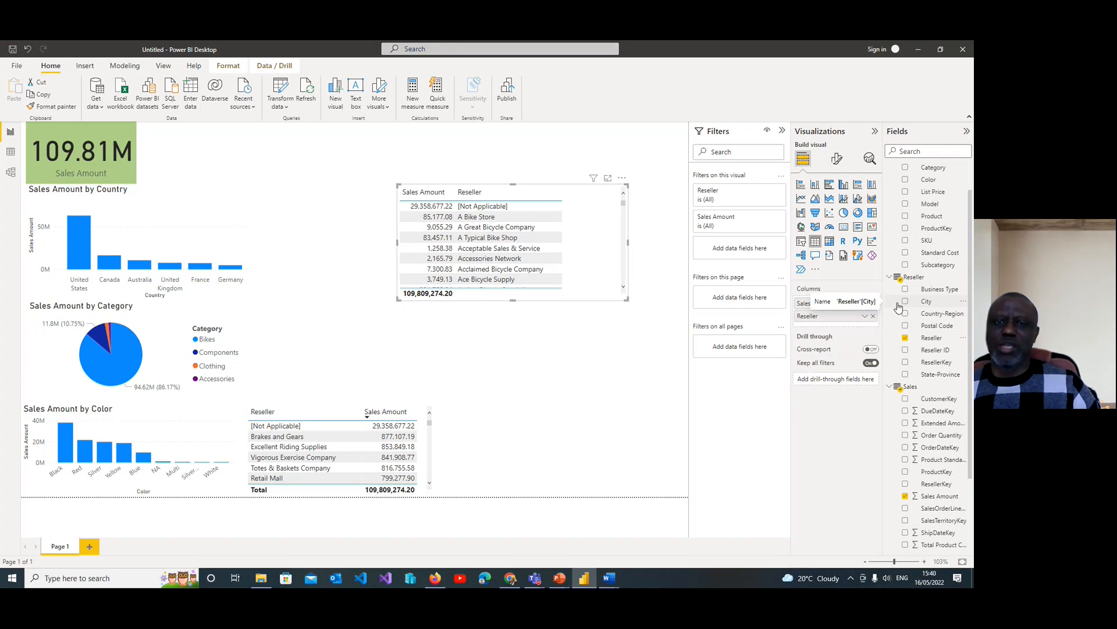
click(622, 180)
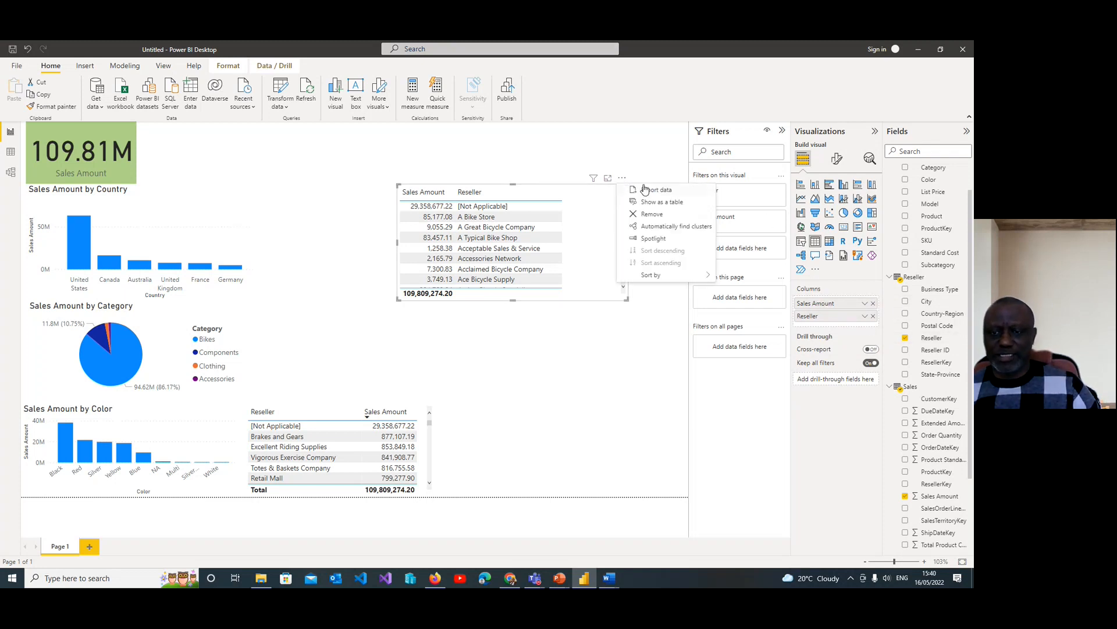
mouse_move(673, 277)
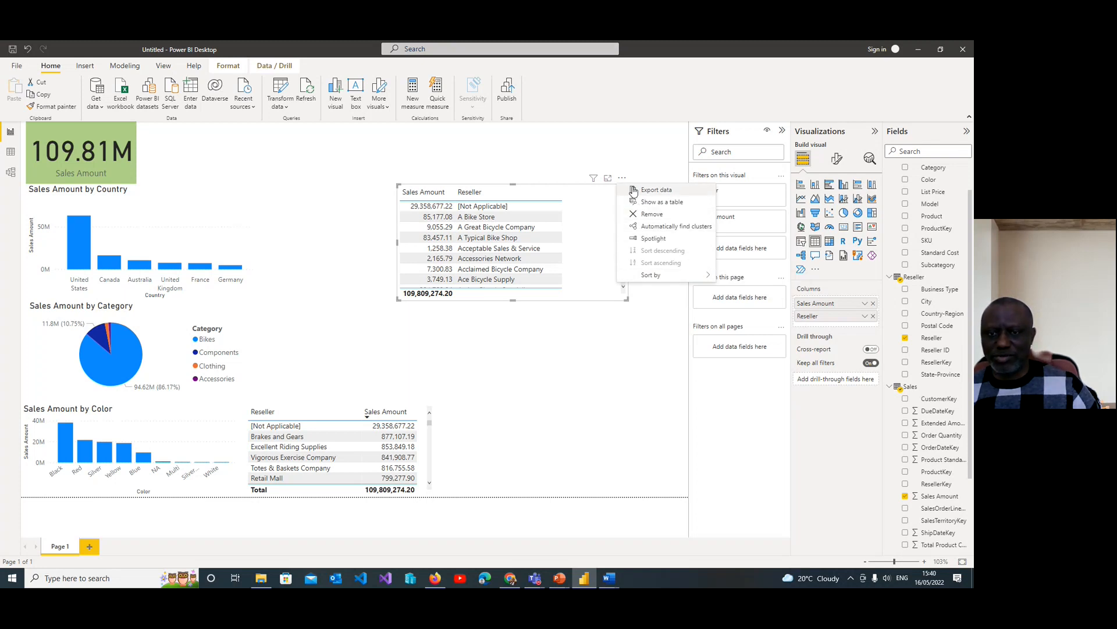
click(575, 242)
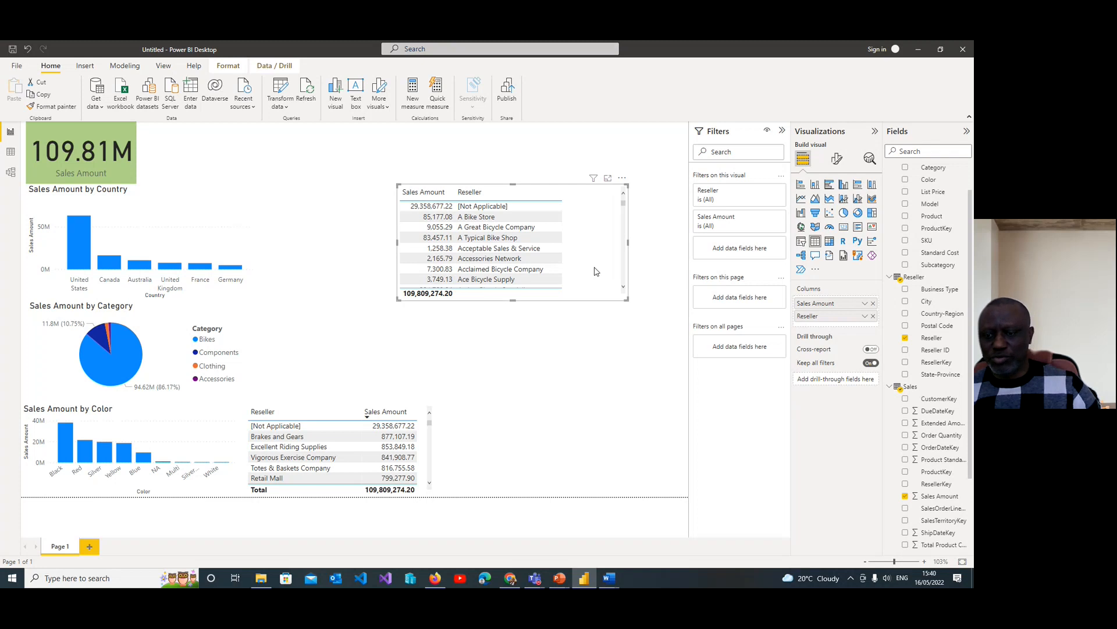
Replace the second table visual with a matrix that has Reseller as rows and Sales Amount as values
key(Delete)
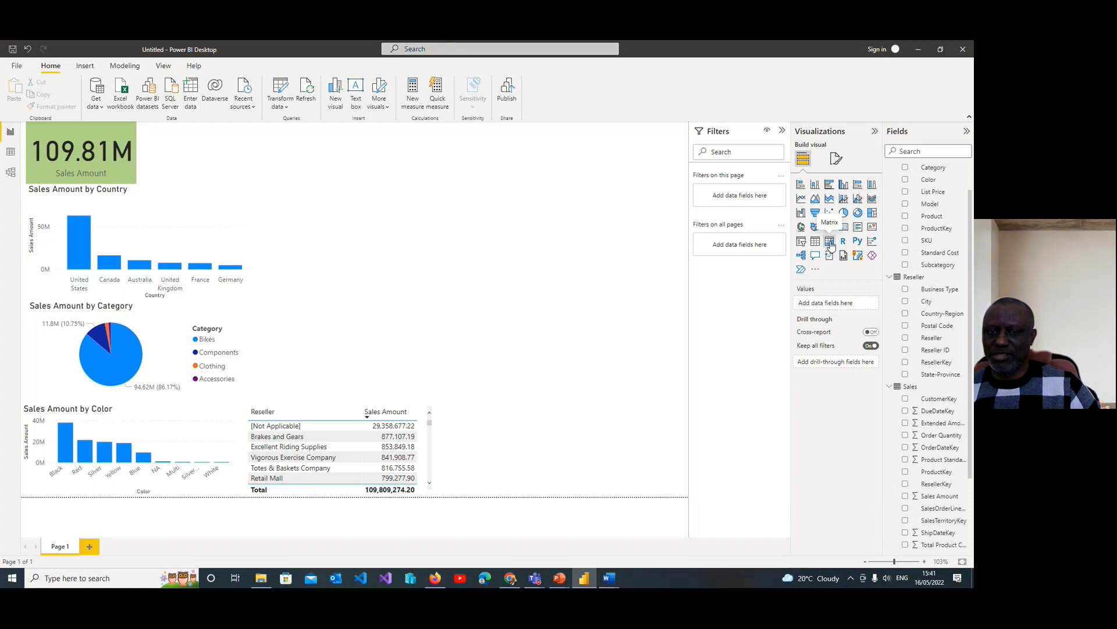
click(337, 101)
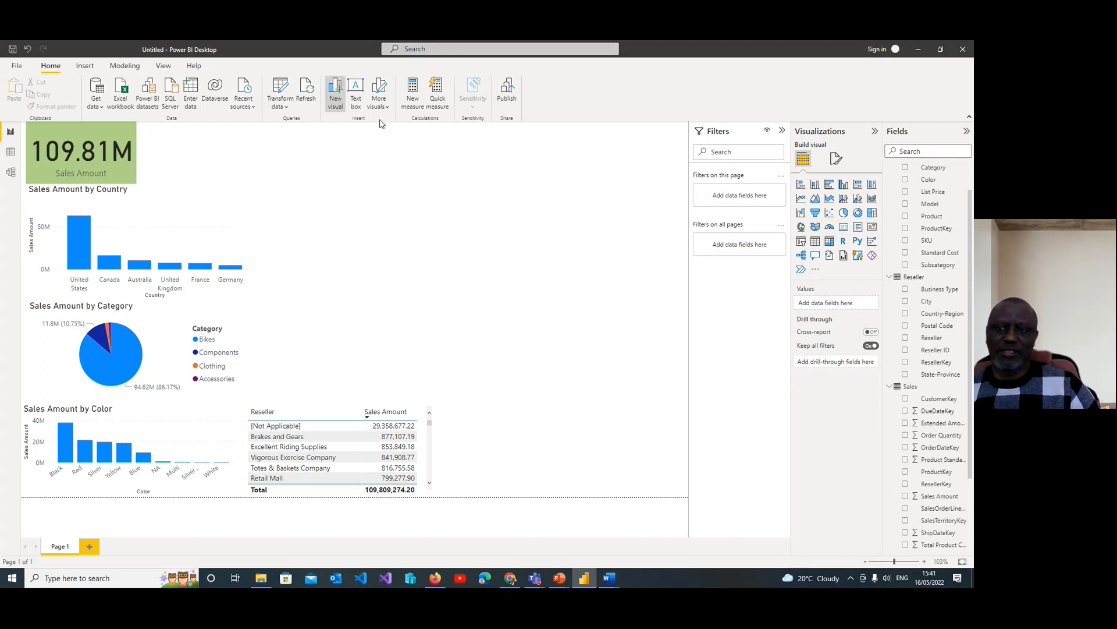
click(829, 243)
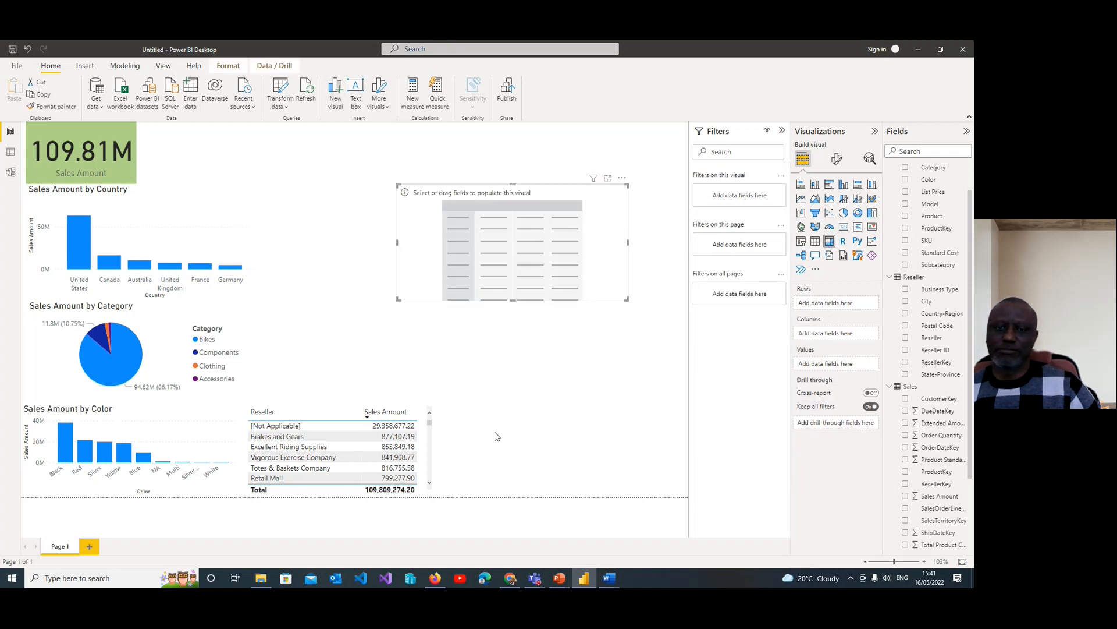
click(906, 496)
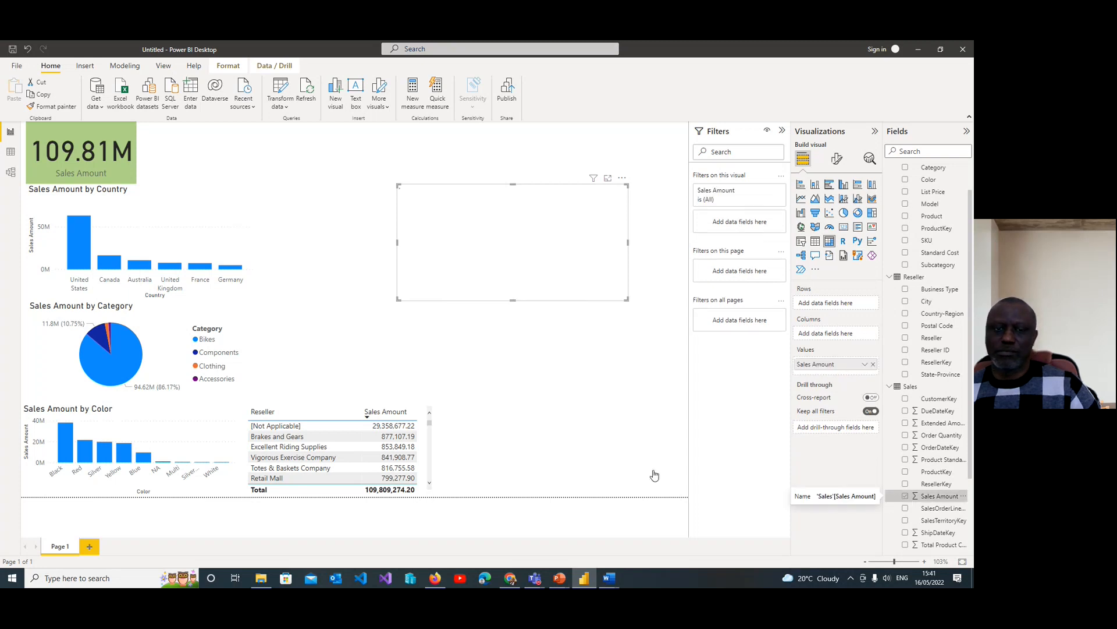
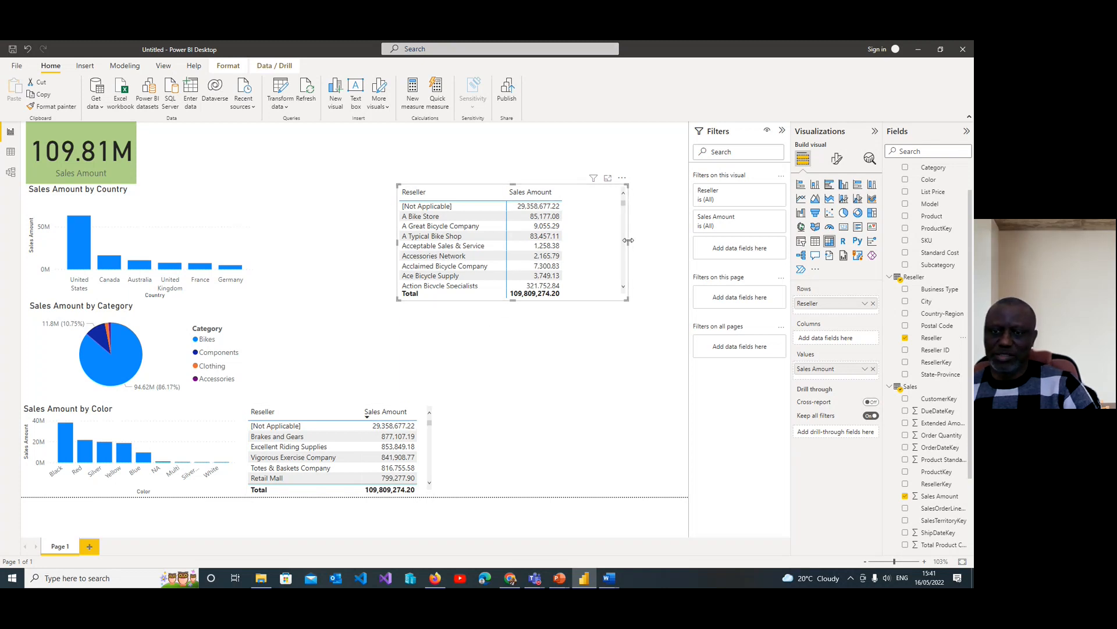
Narrow the matrix to fit closely around its two columns and sort it by Sales Amount in descending order
drag(628, 243, 573, 243)
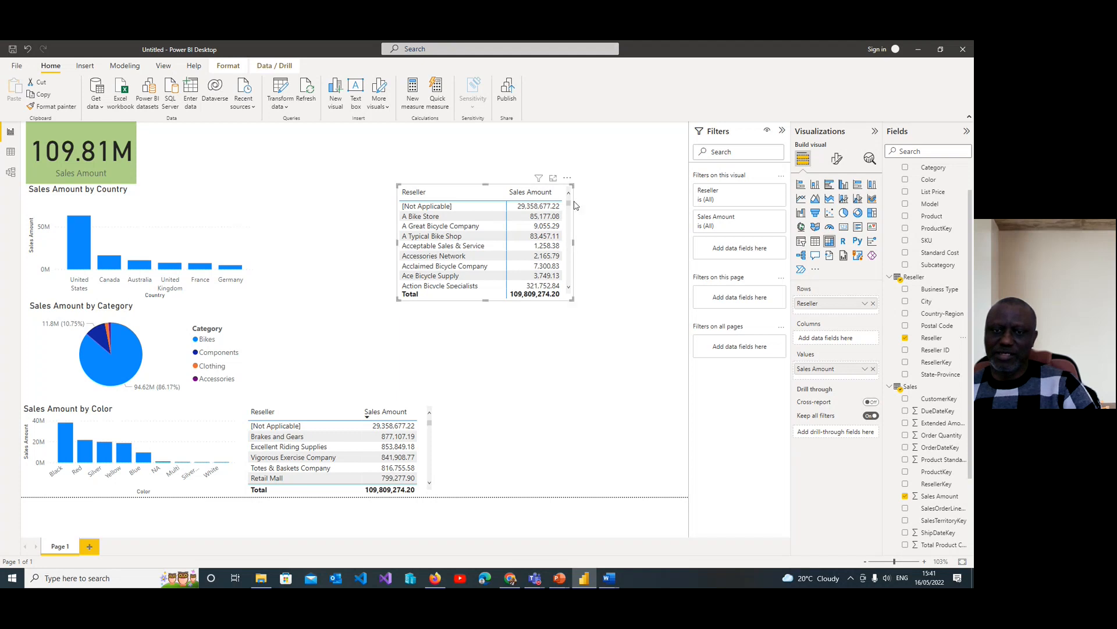
click(568, 180)
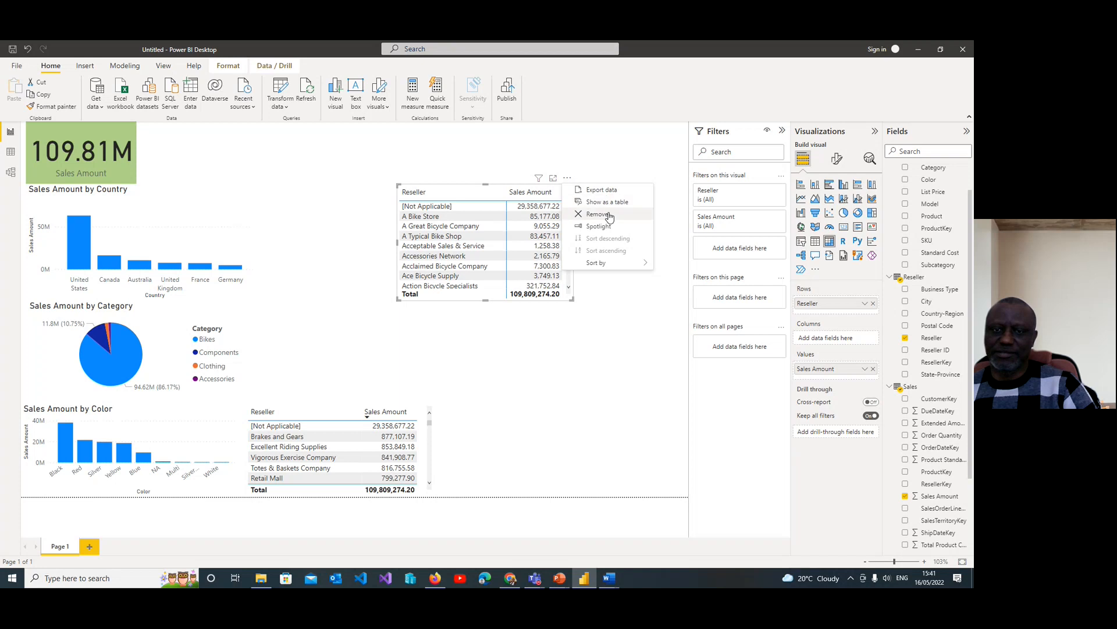
mouse_move(626, 266)
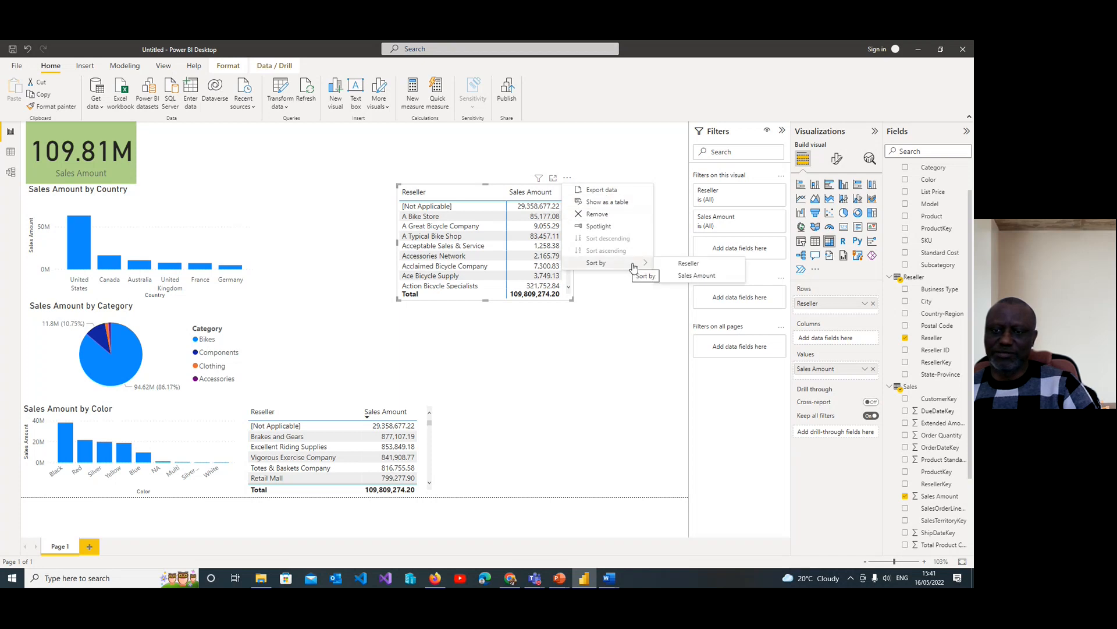
click(680, 277)
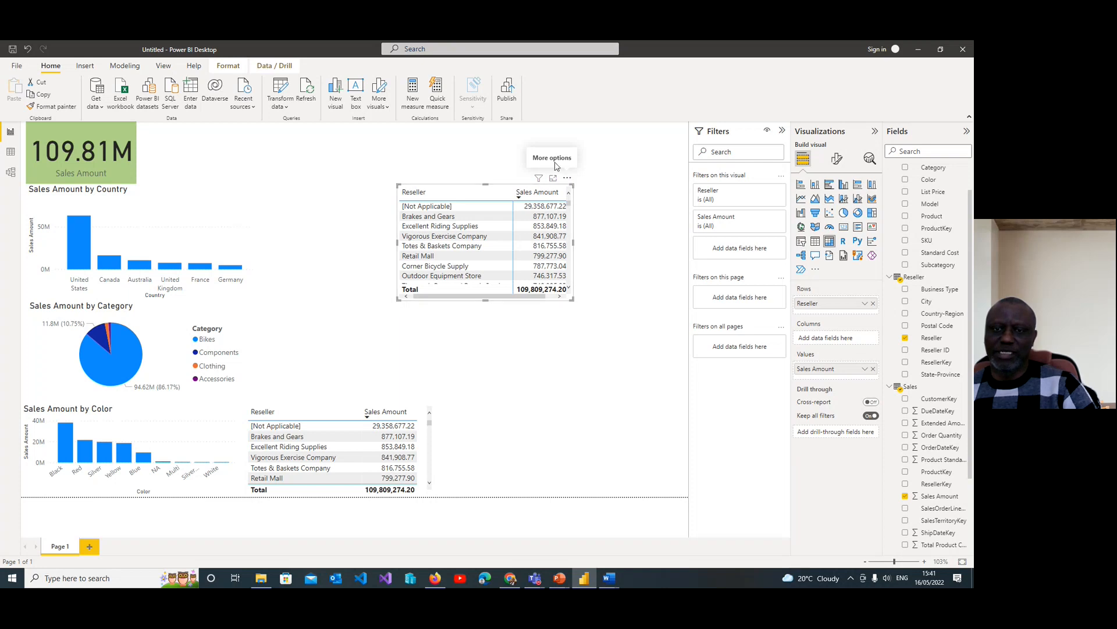
click(568, 177)
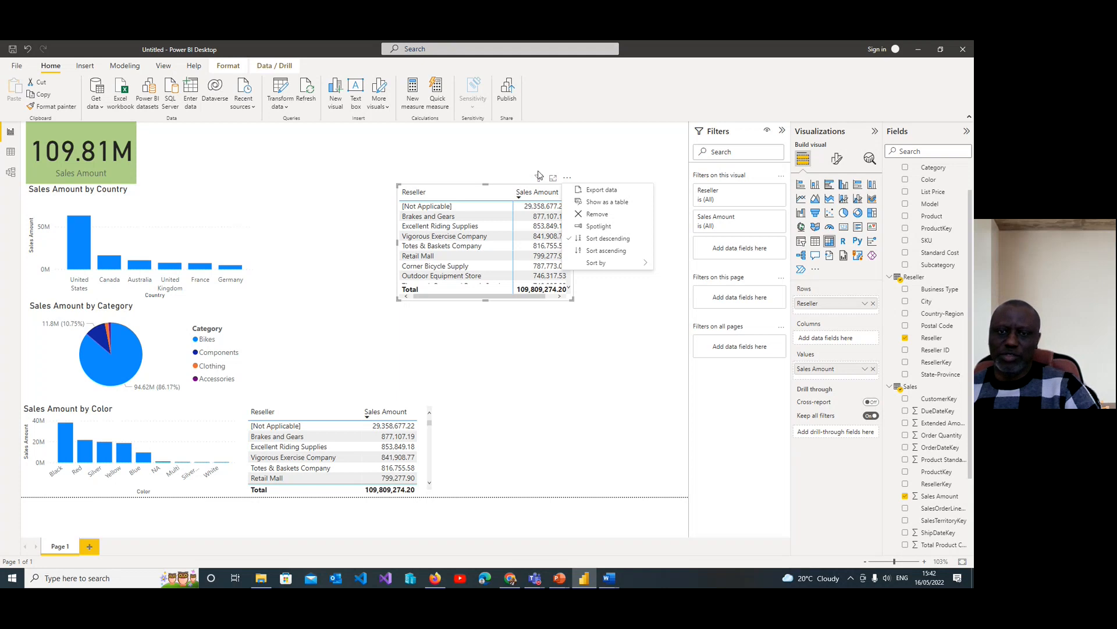
mouse_move(540, 181)
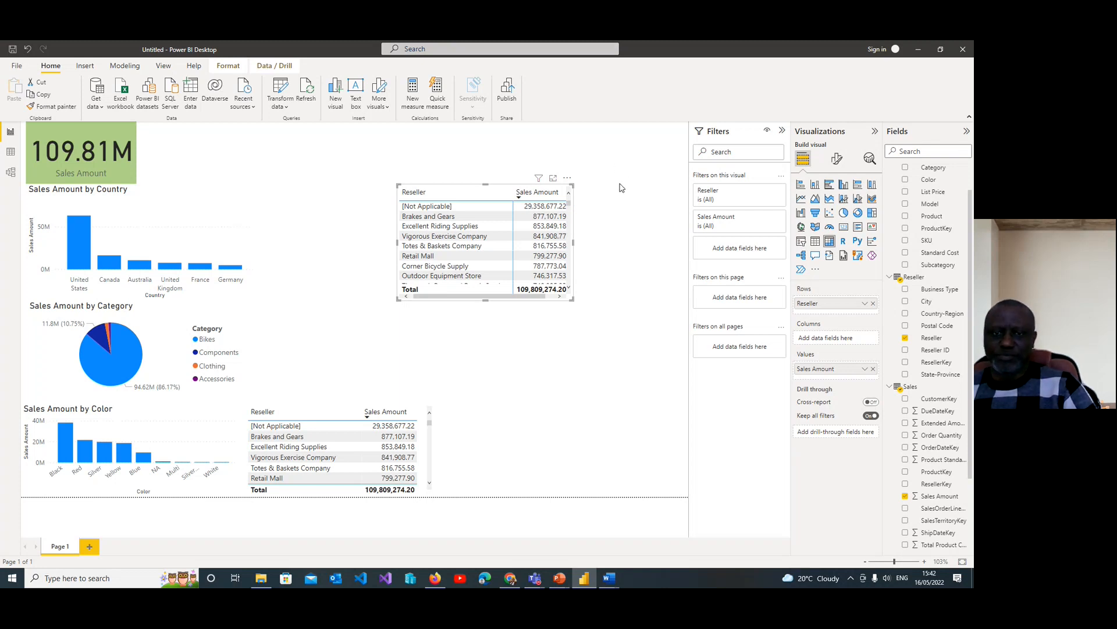
click(622, 186)
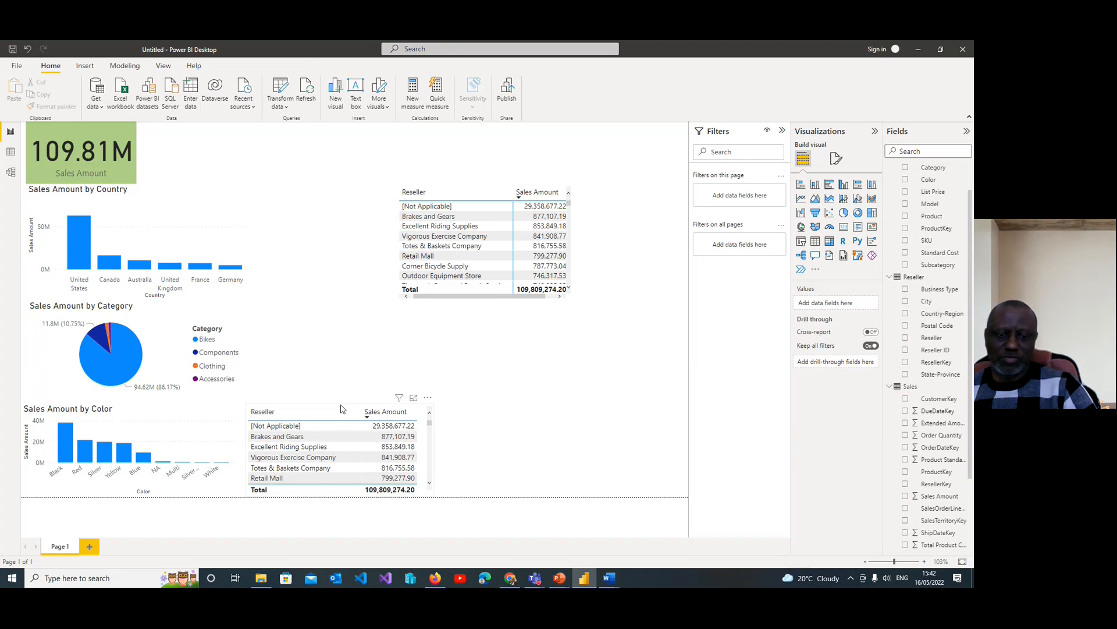
Delete the original Reseller table beside the color chart and move the matrix to the page's lower-right corner
click(343, 409)
key(Delete)
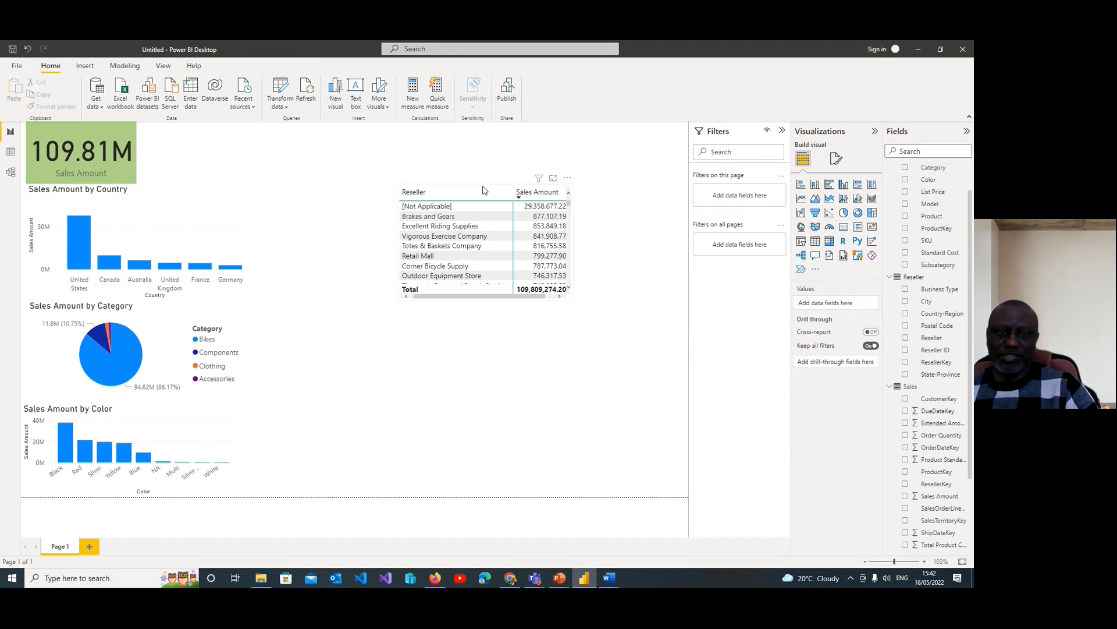
click(482, 189)
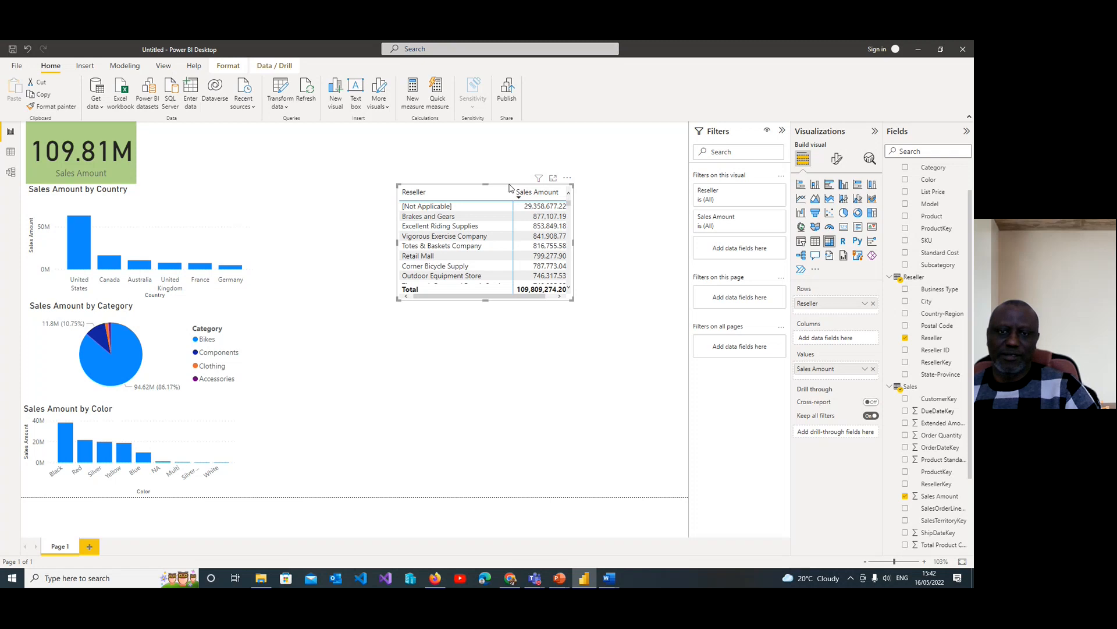
drag(507, 214, 620, 411)
click(588, 329)
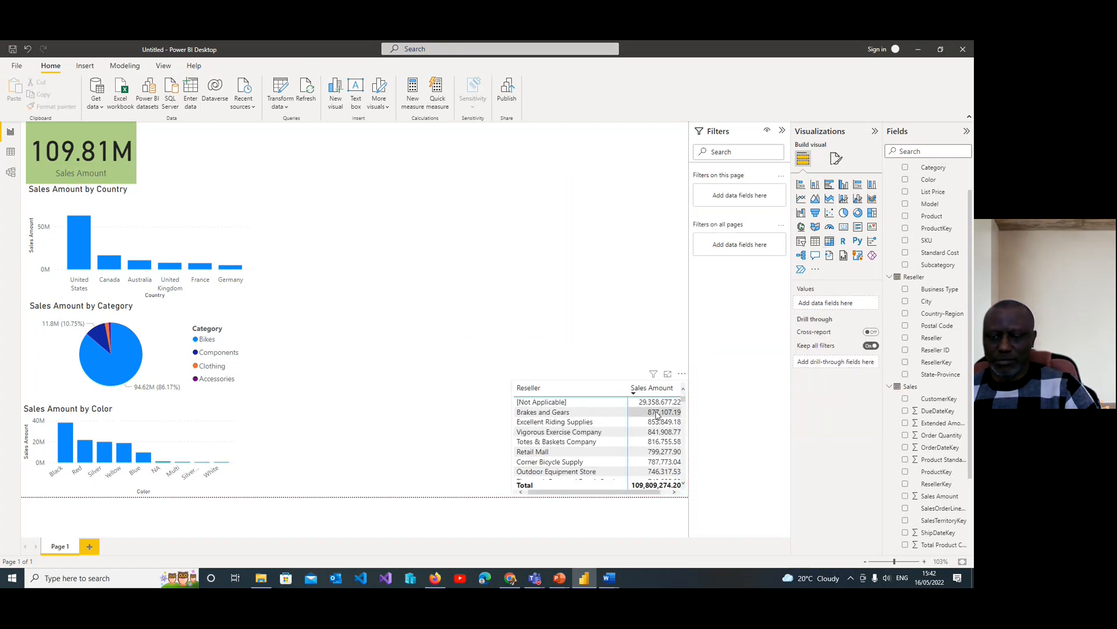
Try to add Fiscal Year from the Date table to the reseller matrix's columns, and undo that addition
scroll(685, 406, down, 3)
mouse_move(685, 406)
mouse_down()
mouse_move(688, 428)
mouse_move(688, 397)
mouse_up()
click(684, 394)
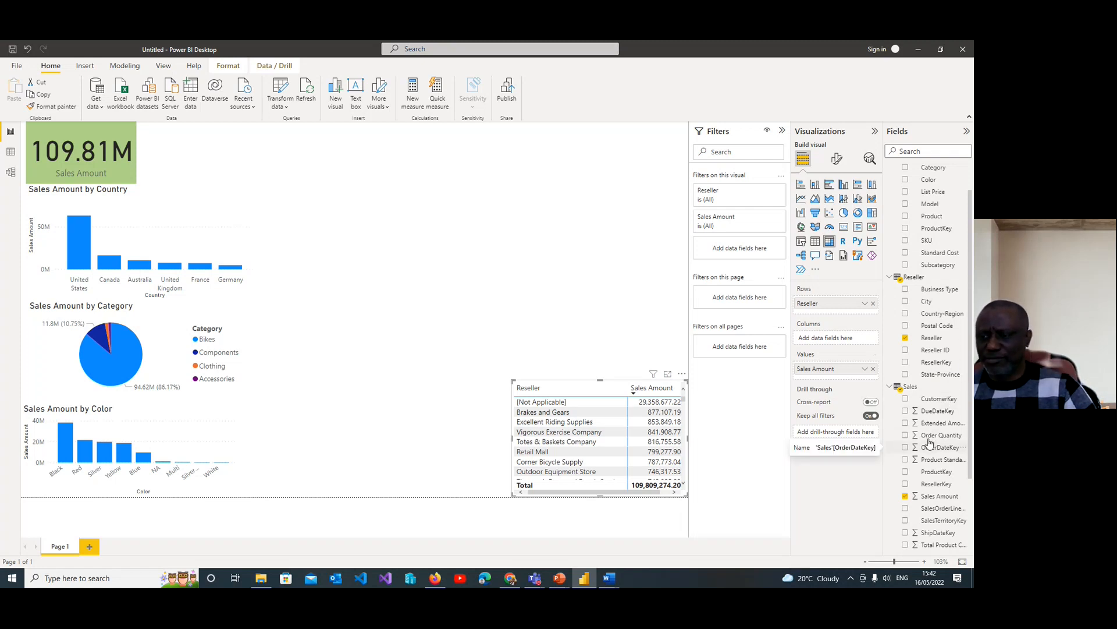
scroll(937, 425, down, 3)
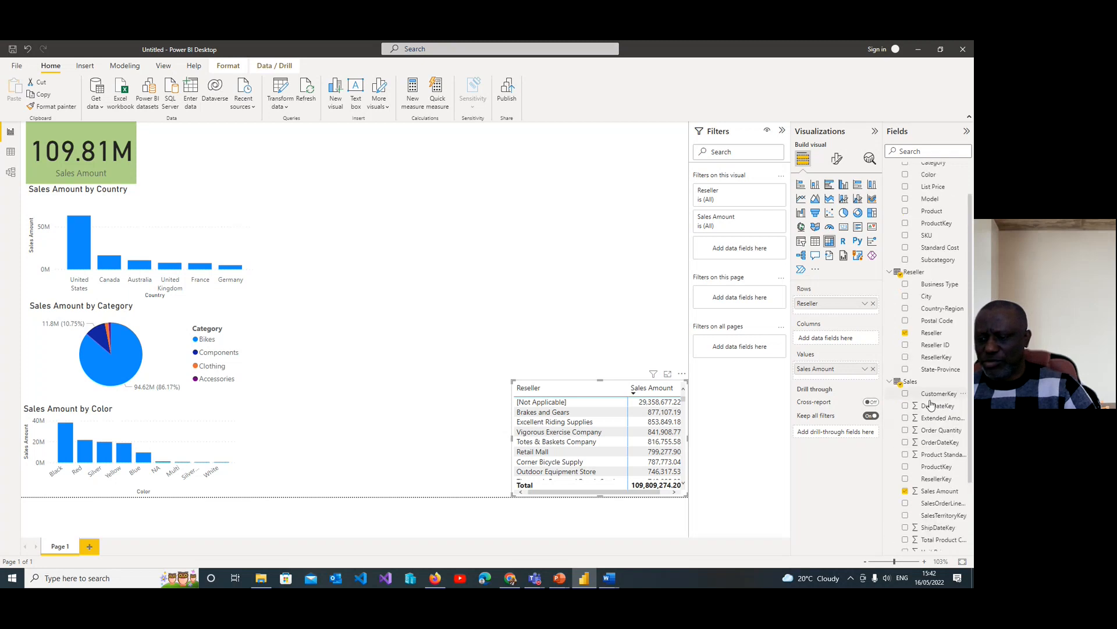
scroll(930, 412, up, 4)
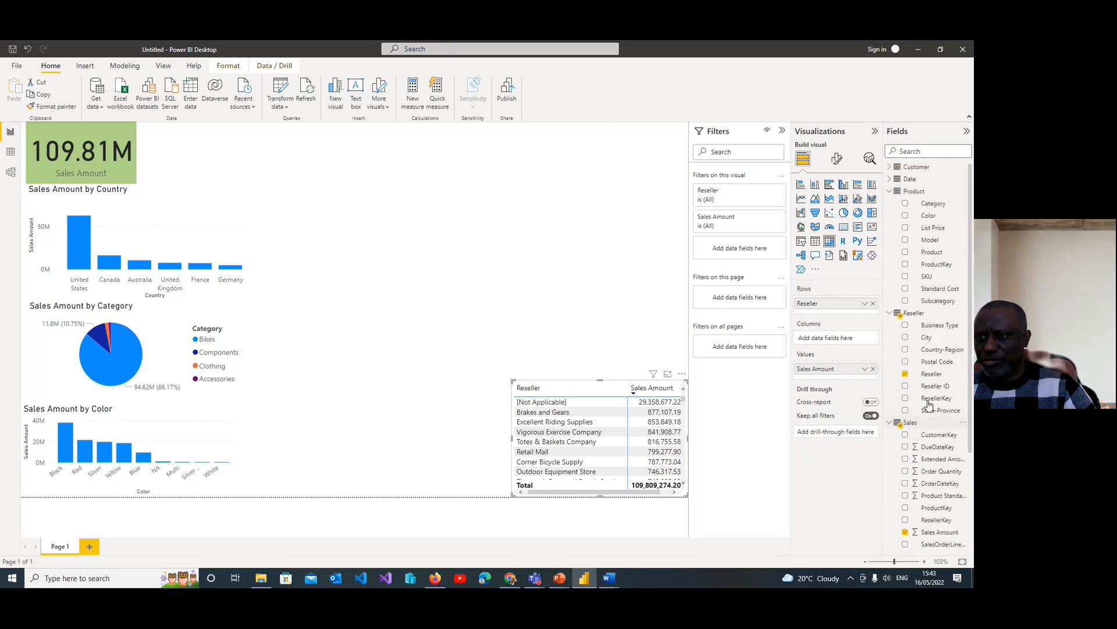
click(891, 194)
click(890, 181)
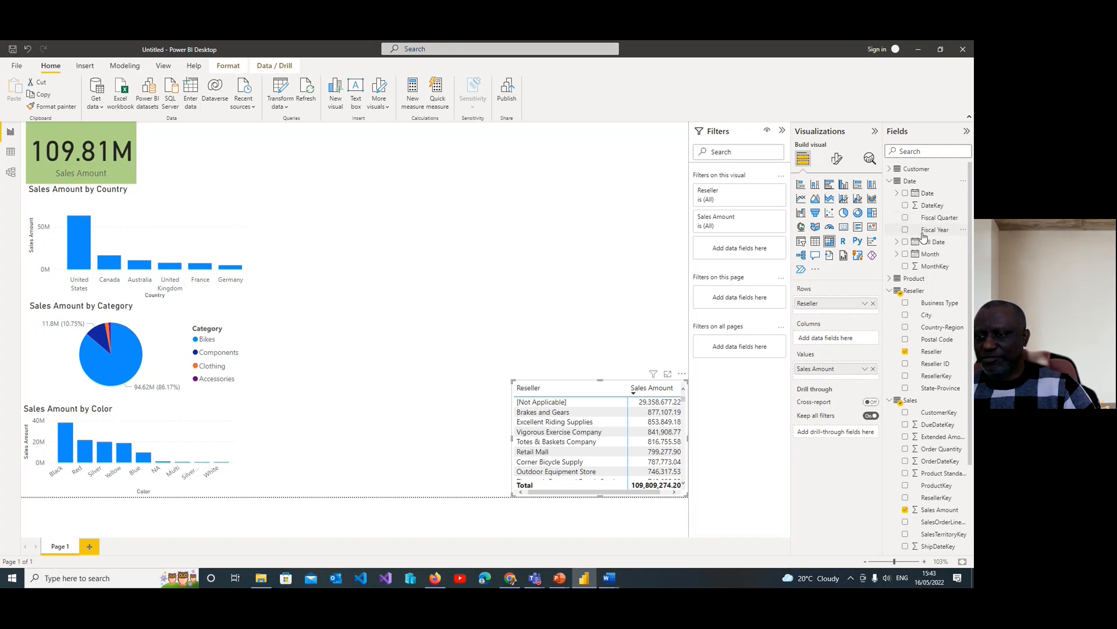
click(897, 194)
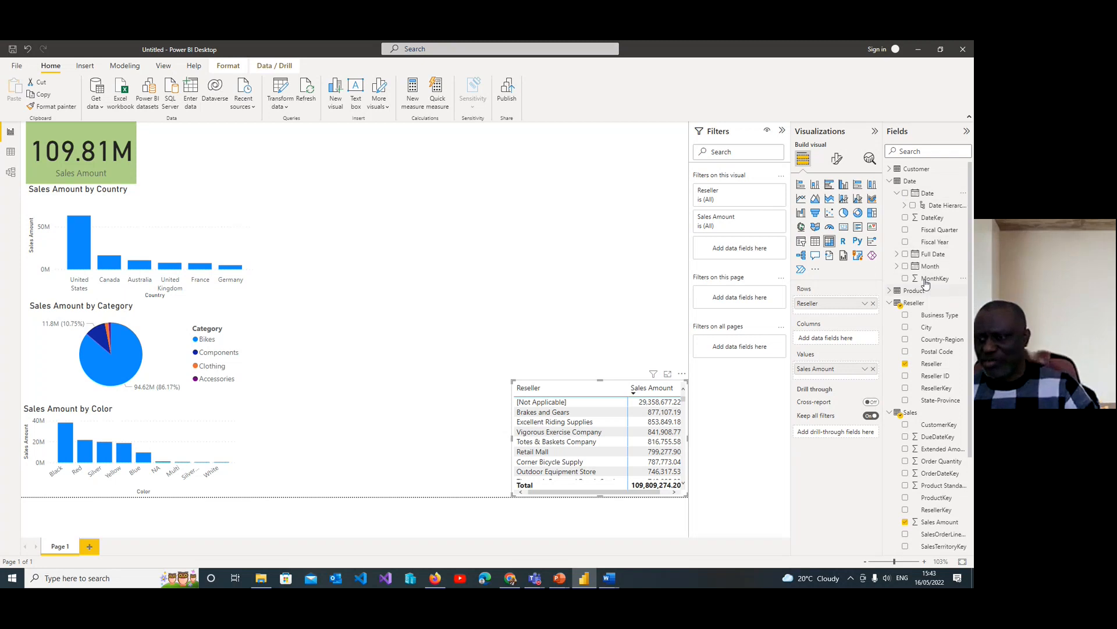
click(896, 266)
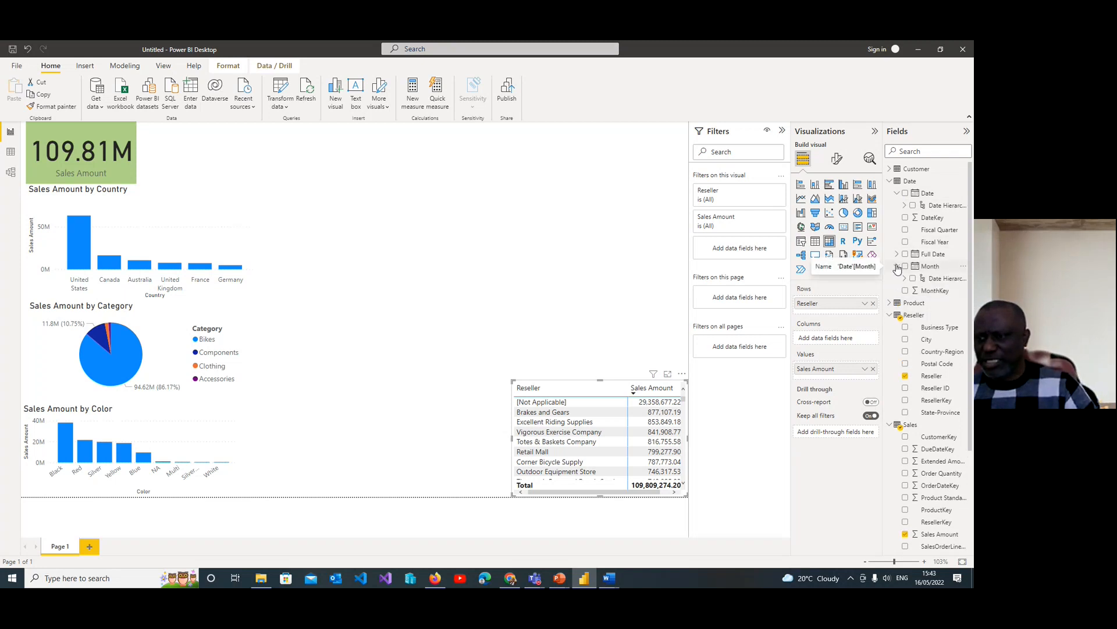
click(897, 268)
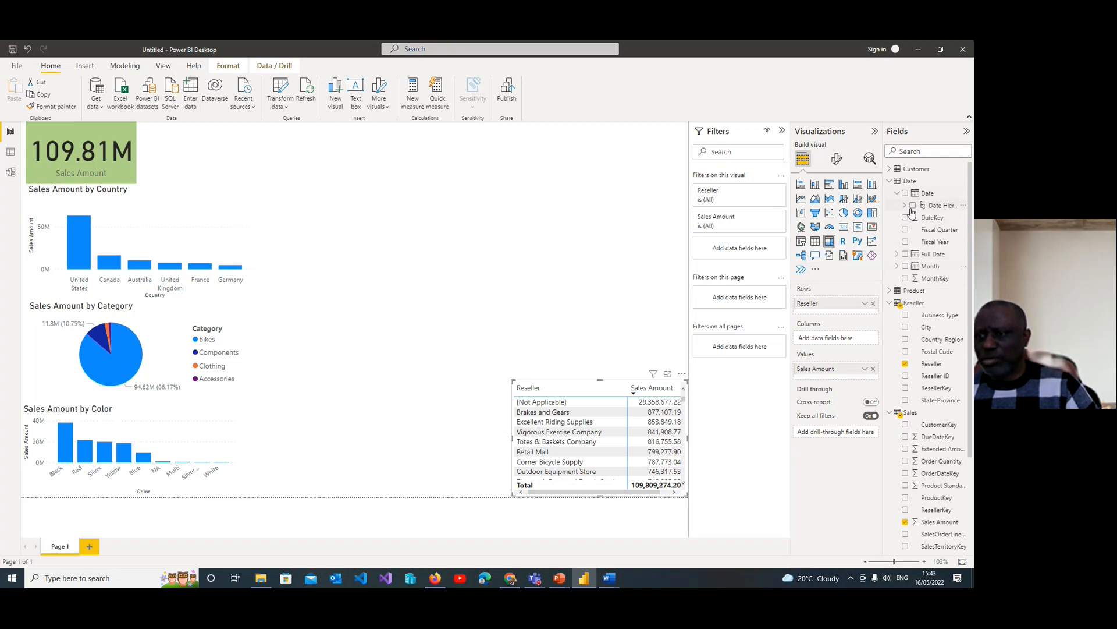
click(905, 243)
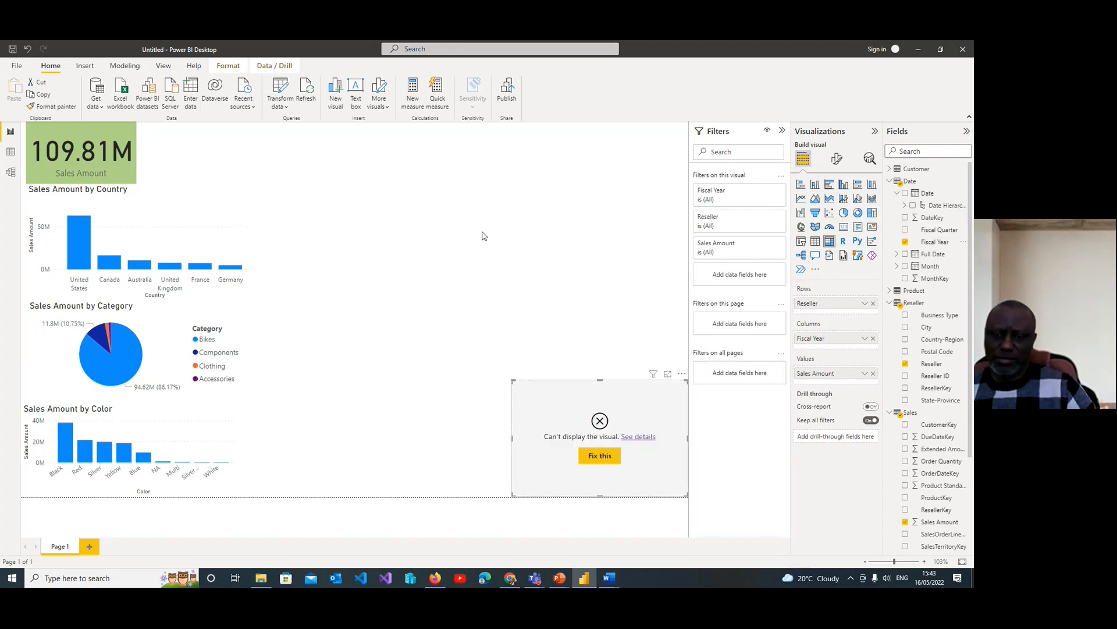
key(ctrl+z)
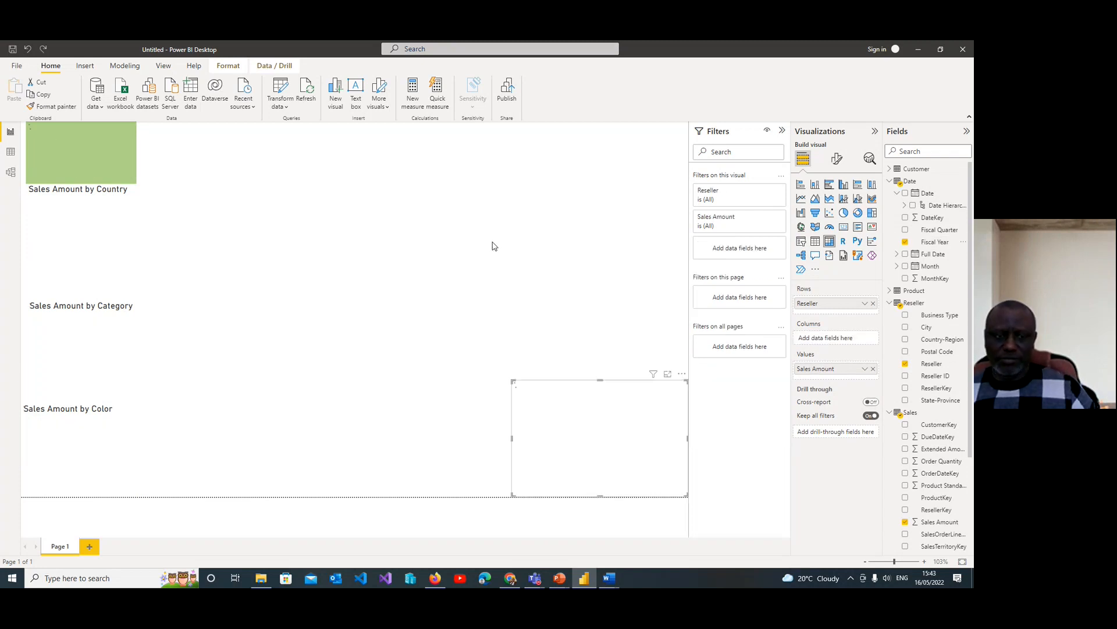
Add a column chart beside the color chart with Fiscal Year on the X-axis and Sales Amount on the Y-axis
click(400, 249)
click(336, 93)
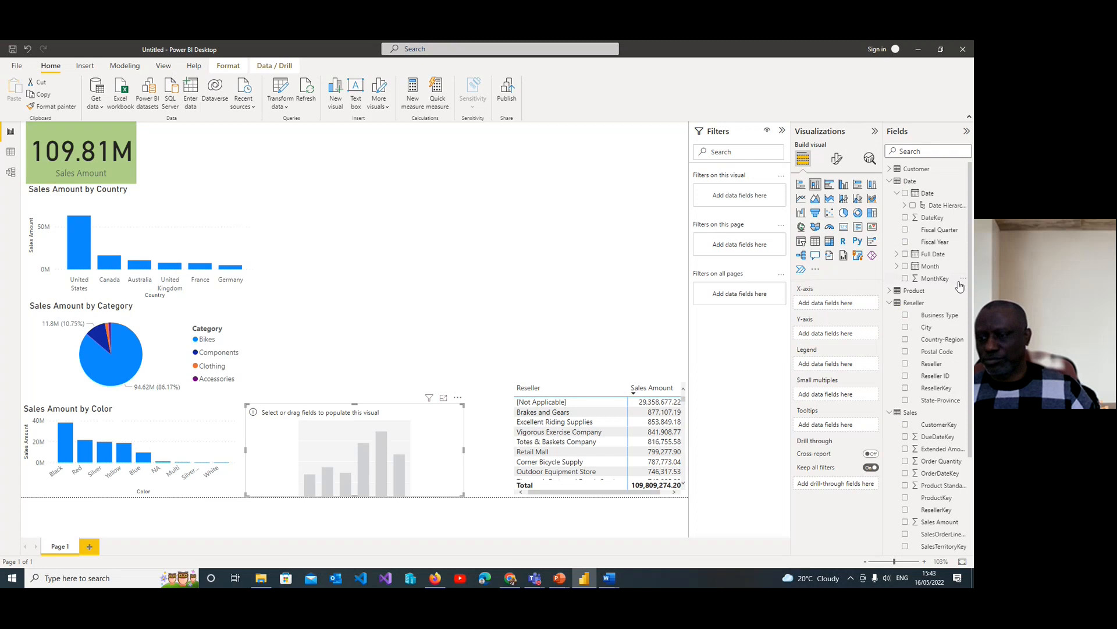
click(906, 242)
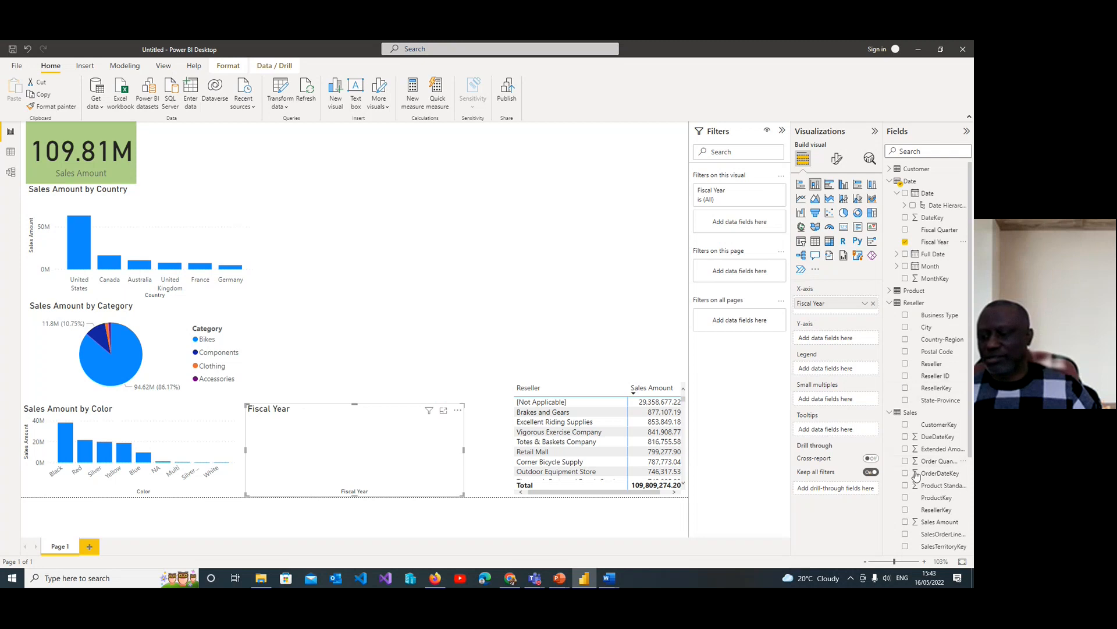
click(905, 522)
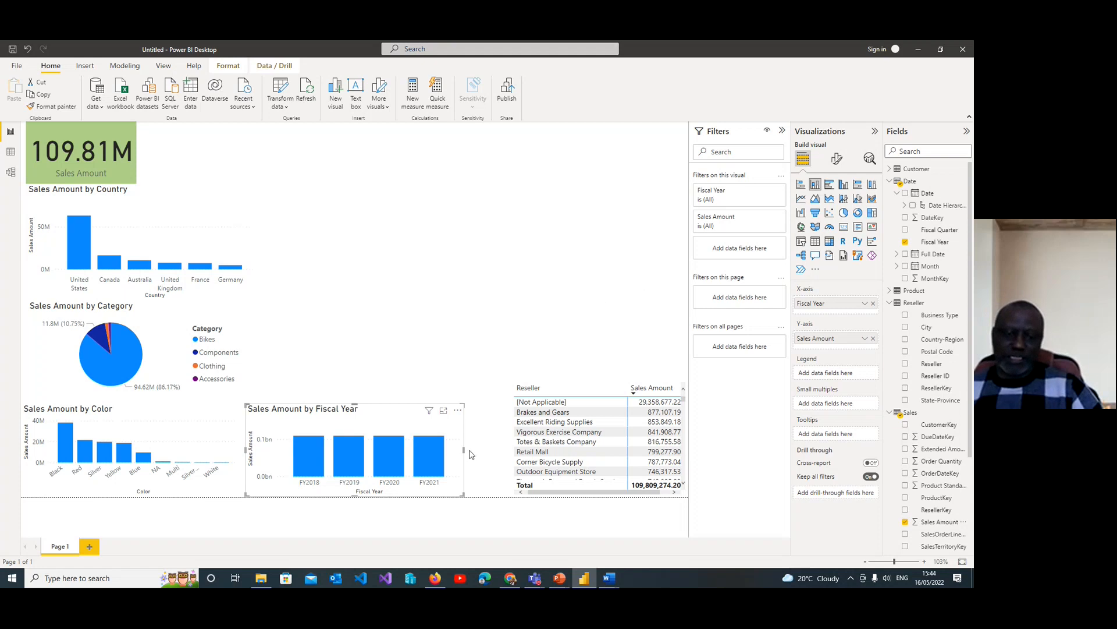
Widen the Sales Amount by Fiscal Year chart, move it to the page's upper-right corner and deselect it
drag(479, 458, 498, 466)
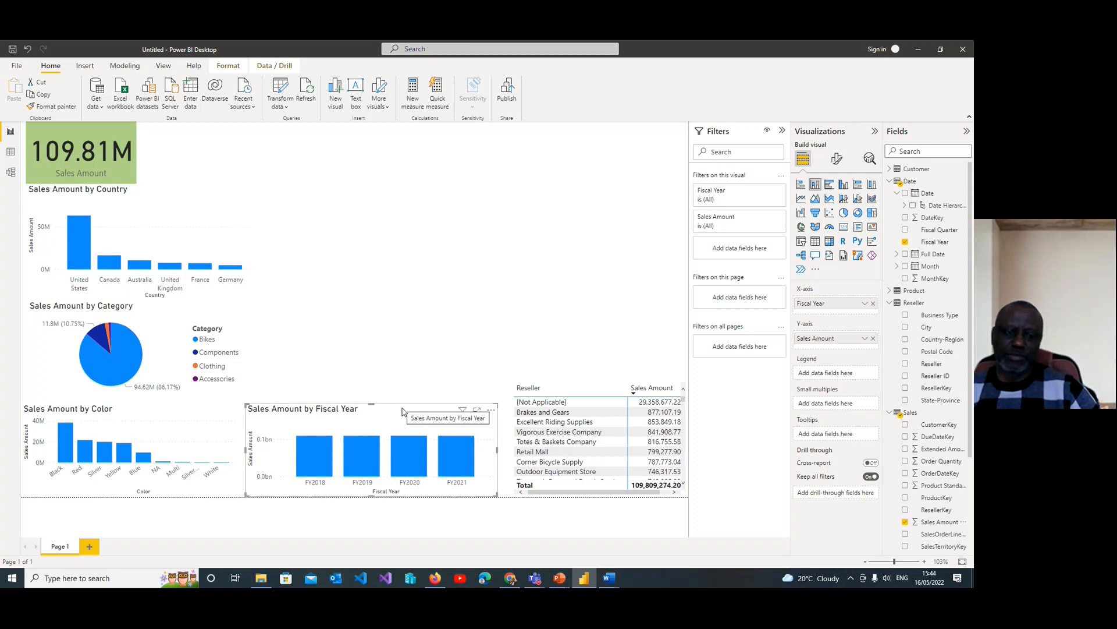
drag(408, 404, 589, 136)
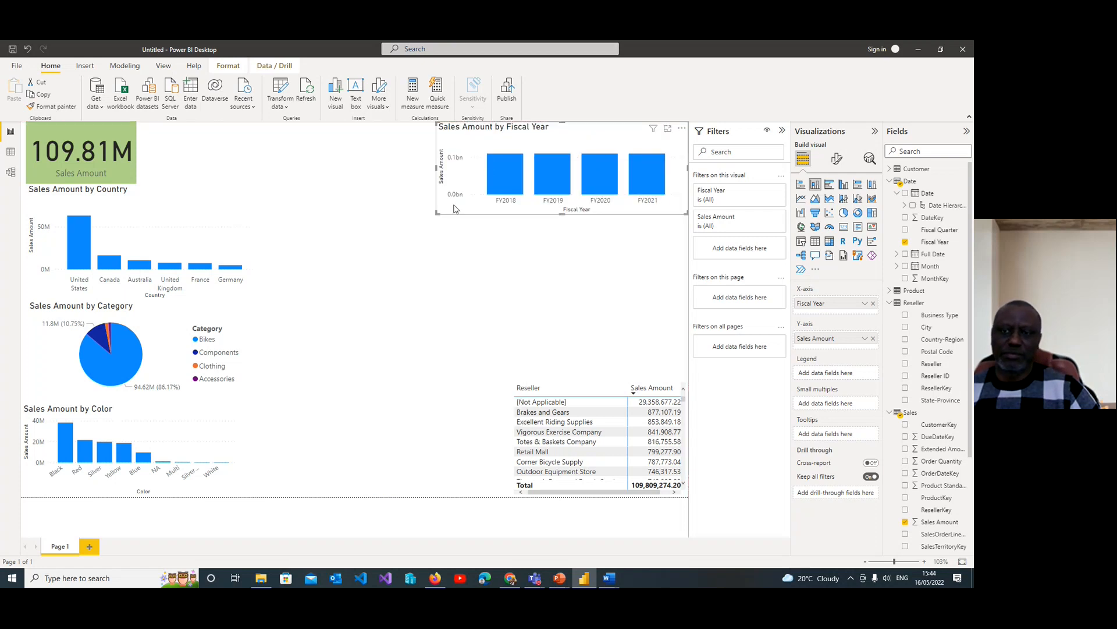
click(495, 243)
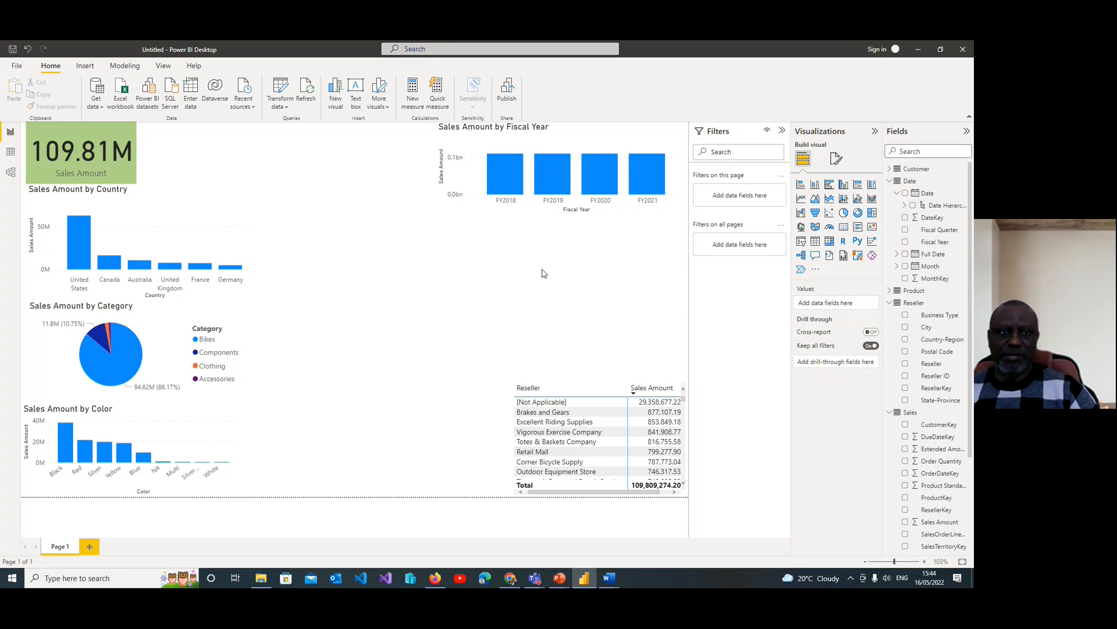
Add a column chart of Sales Amount by the Date table's Month field beneath the Fiscal Year chart, sized to nearly the same width
click(335, 94)
drag(391, 414, 603, 245)
drag(470, 272, 436, 269)
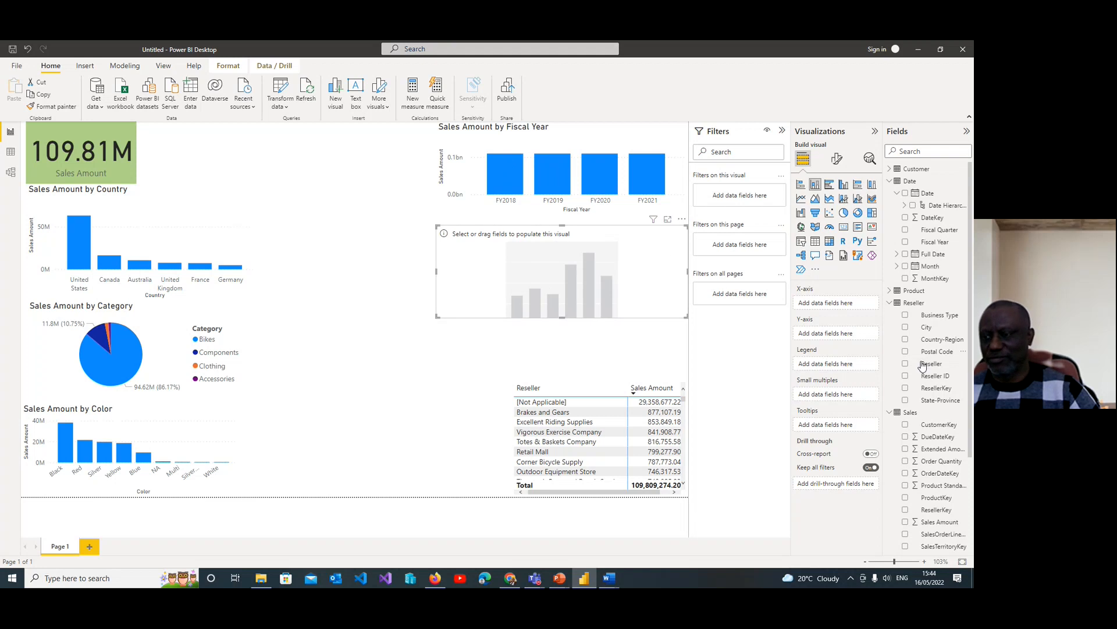
click(908, 268)
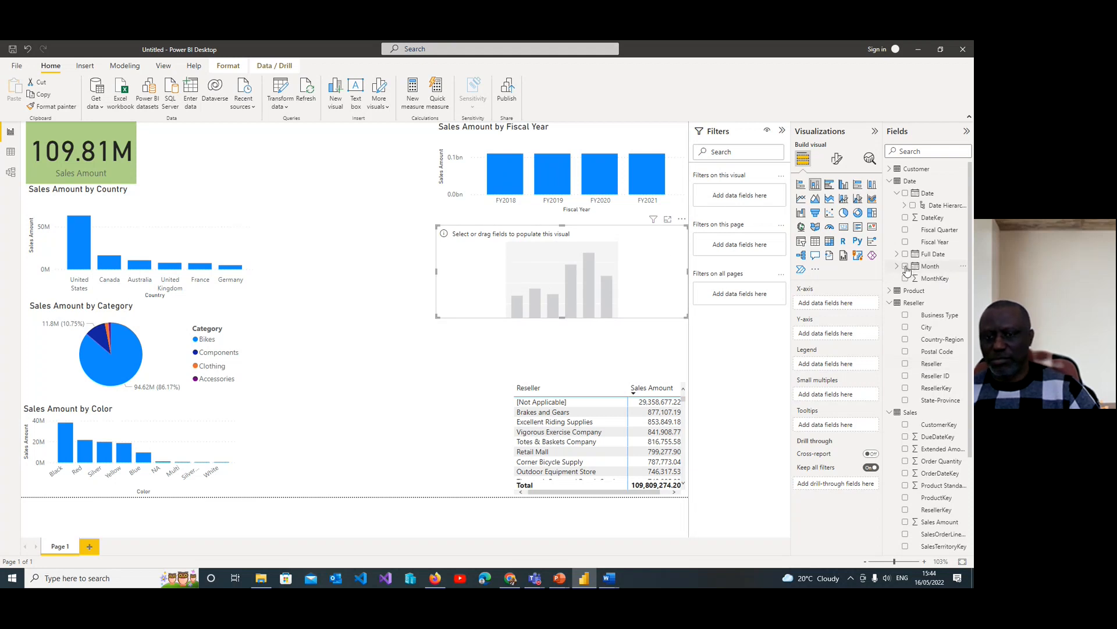
click(905, 522)
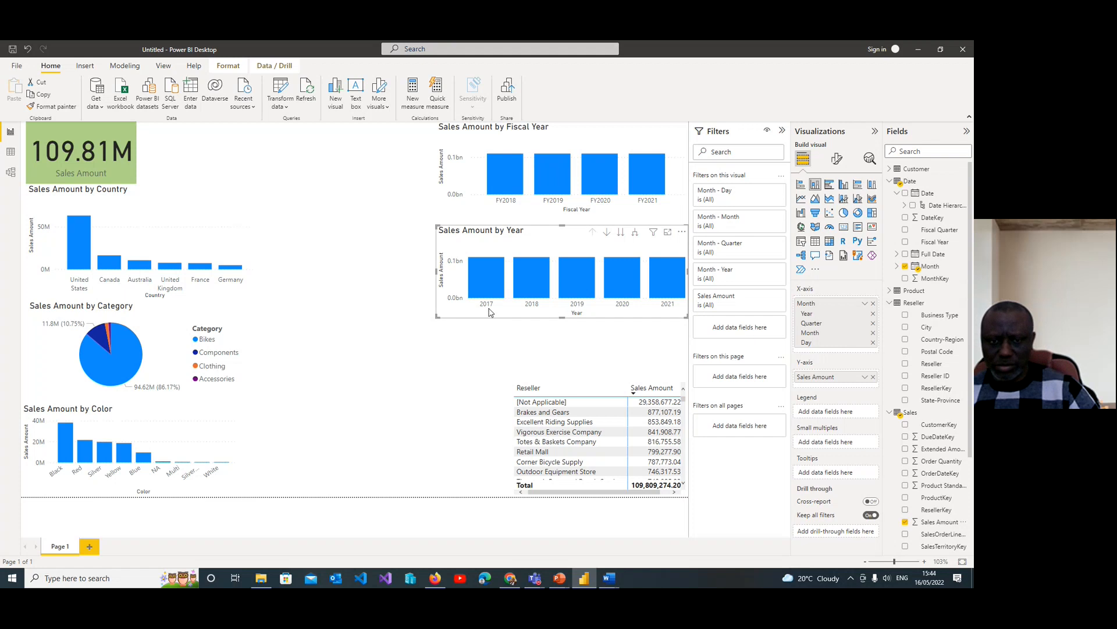
mouse_move(435, 272)
mouse_down()
mouse_move(295, 275)
mouse_move(545, 285)
mouse_move(435, 289)
mouse_move(444, 292)
mouse_up()
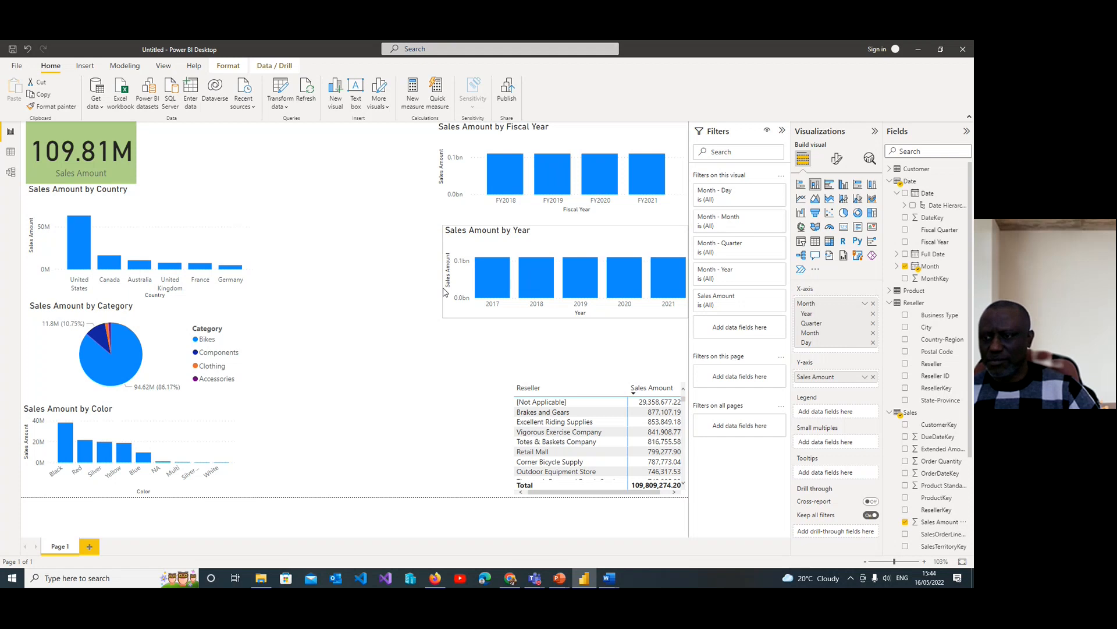
scroll(926, 249, down, 2)
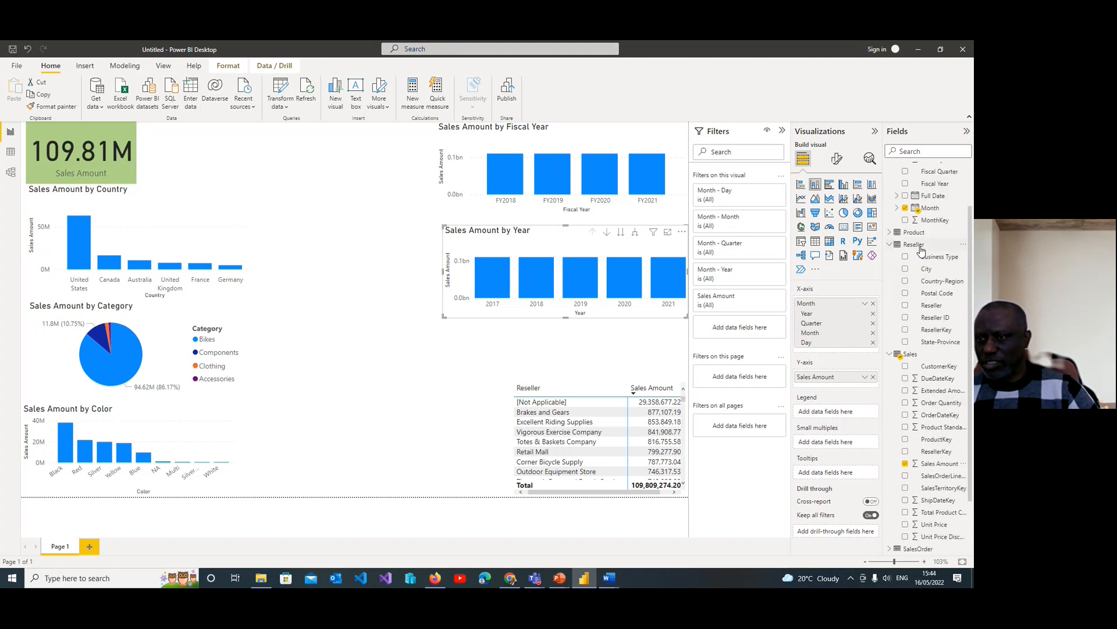
Add the Date table's Date hierarchy to the X-axis of the chart beneath the Fiscal Year chart
scroll(899, 256, up, 2)
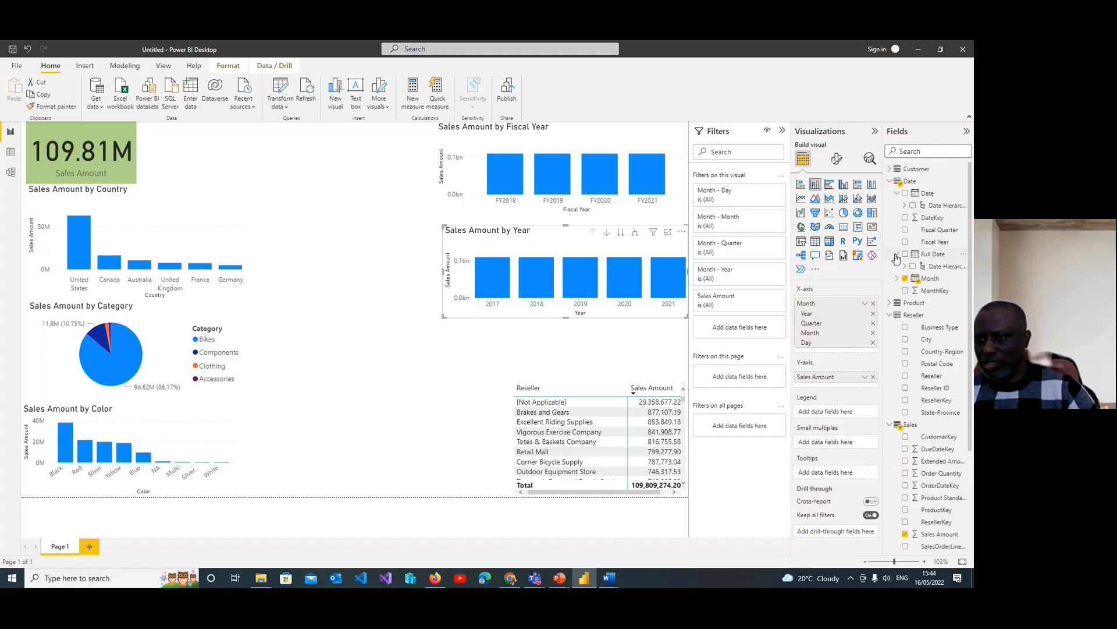
click(896, 267)
click(897, 267)
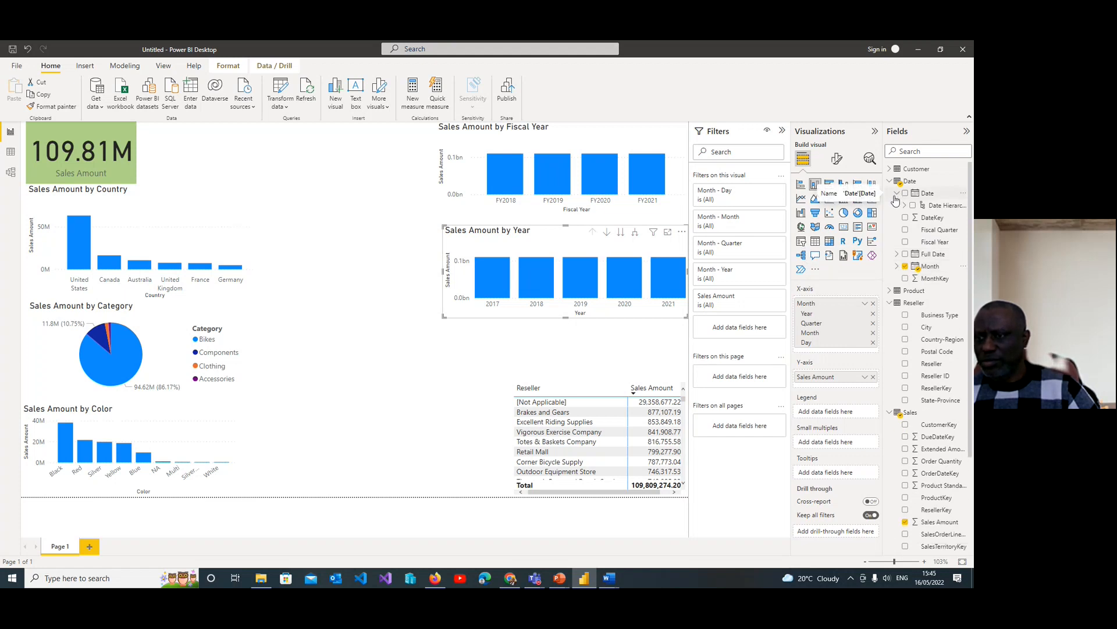
click(906, 194)
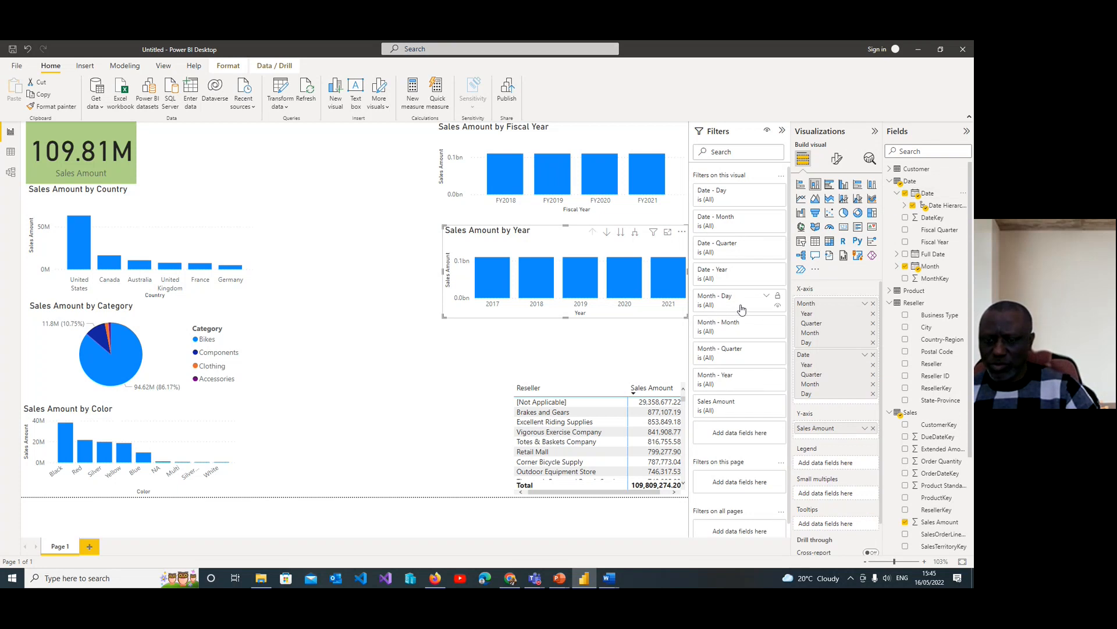
Try a basic filter on Month - Quarter with Qtr 1, Qtr 2, Qtr 3 and Qtr 4, and clear it
click(767, 351)
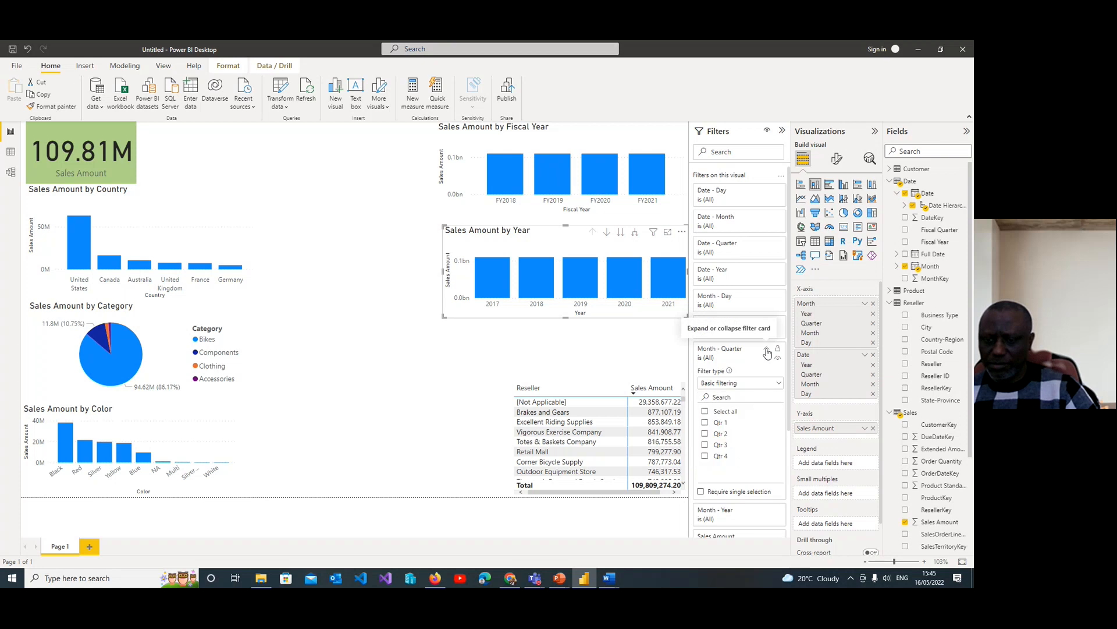
click(705, 423)
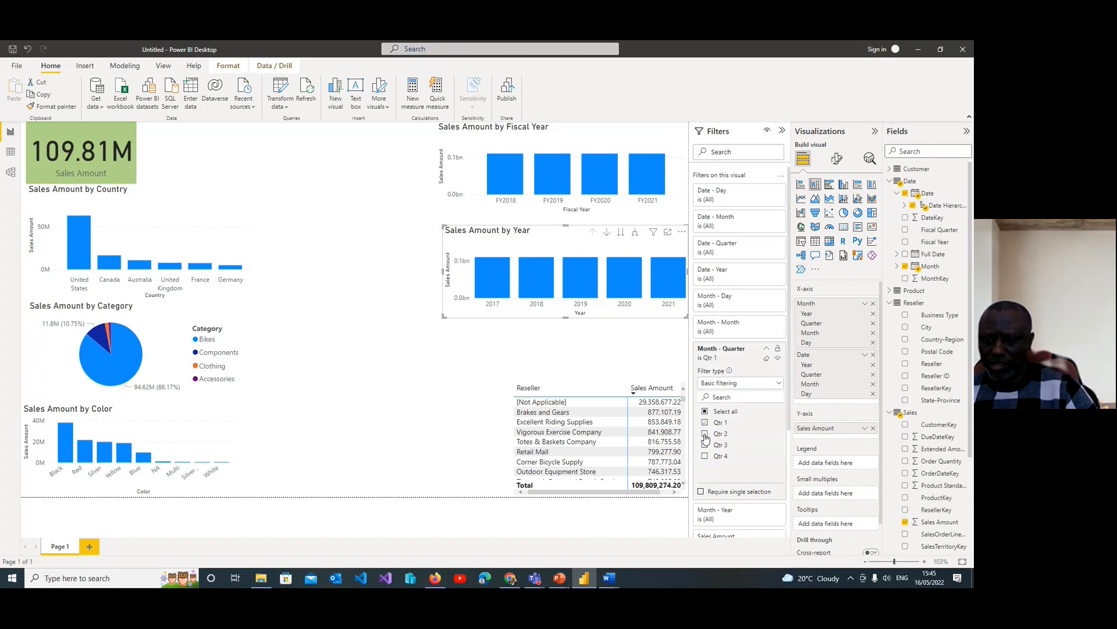
click(705, 434)
click(705, 445)
click(706, 458)
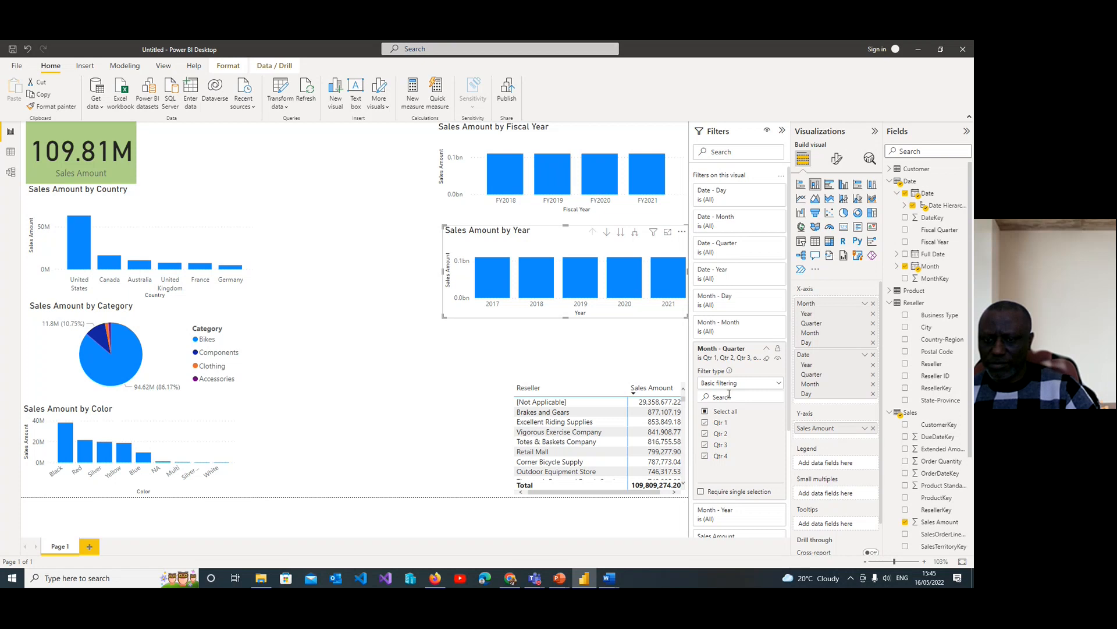
click(706, 412)
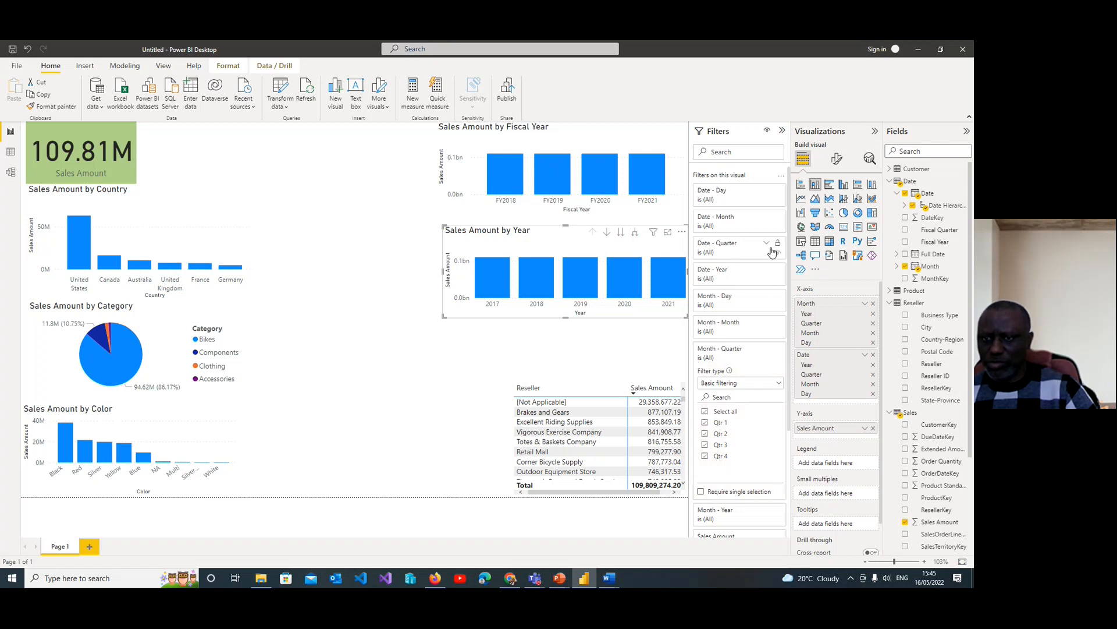
Collapse the Filters pane and remove the Date hierarchy from the chart's X-axis
click(783, 132)
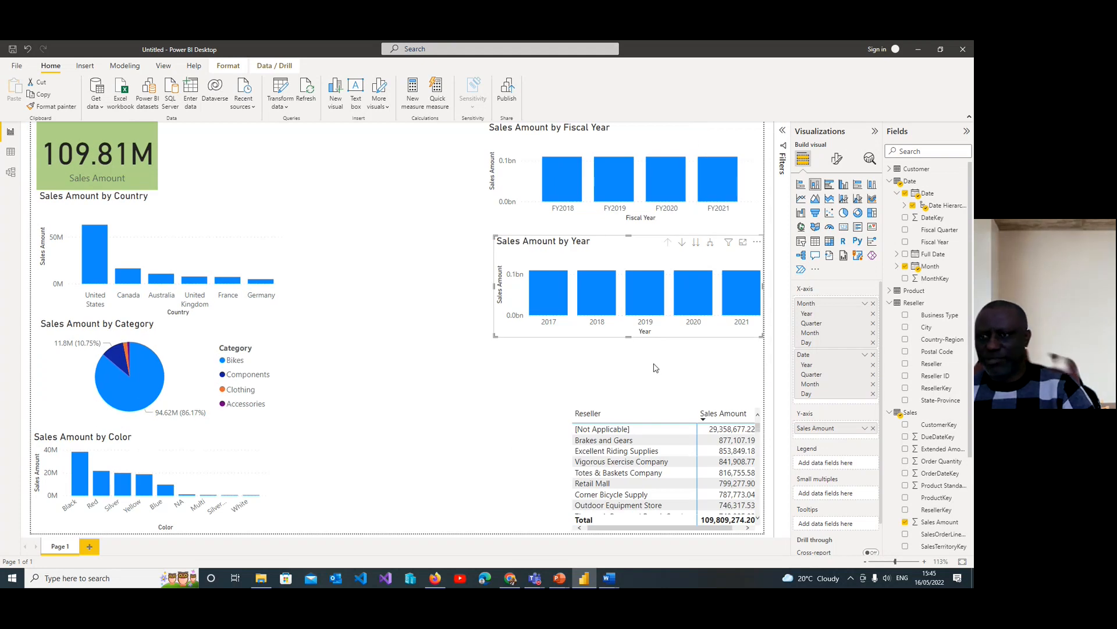
click(894, 184)
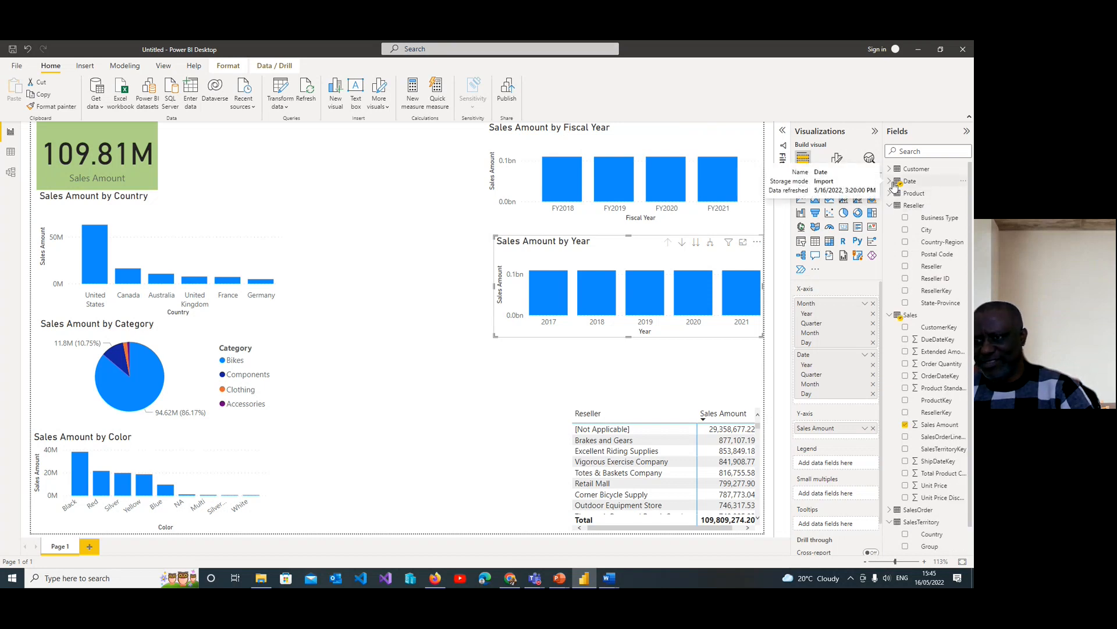
click(894, 184)
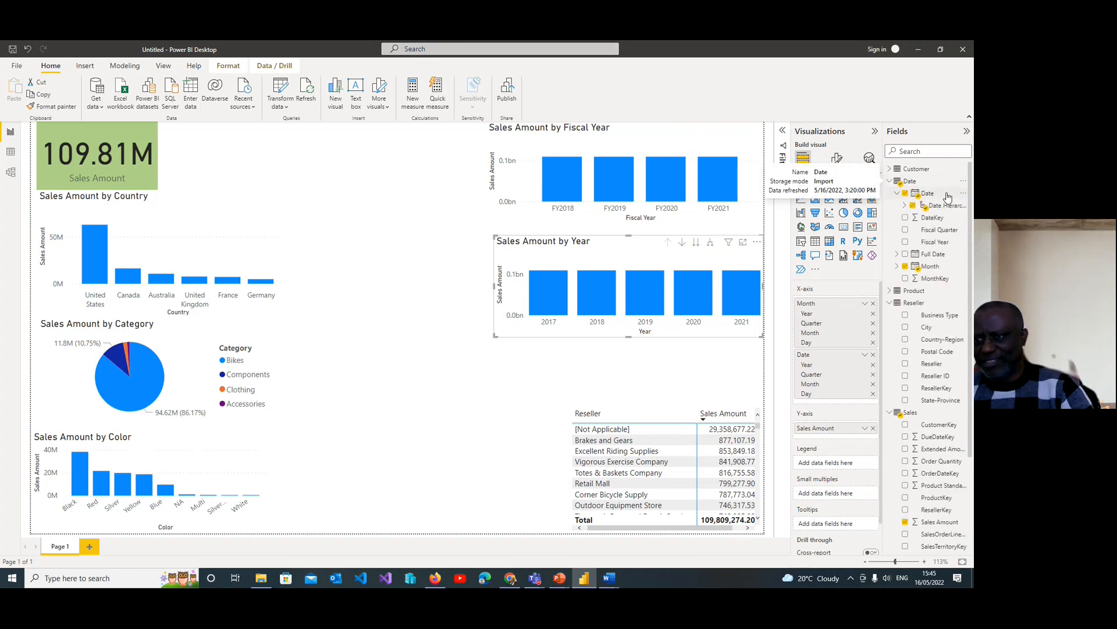
click(906, 194)
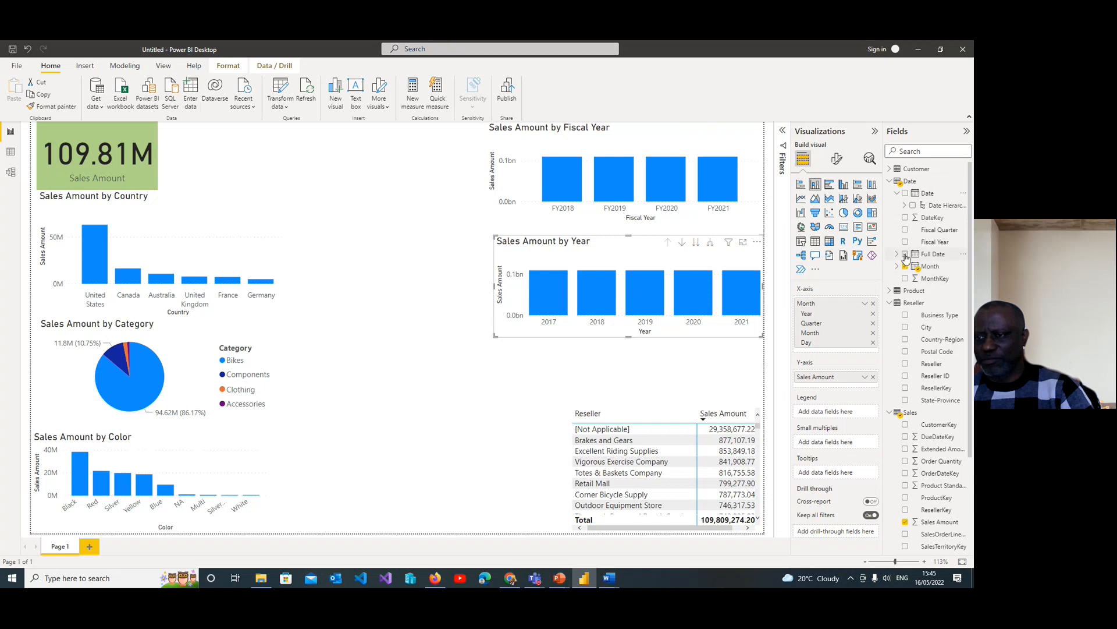
Try adding Full Date to the X-axis, remove it, and strip Year, Quarter and Day from the Month hierarchy, leaving only the Month level
click(905, 255)
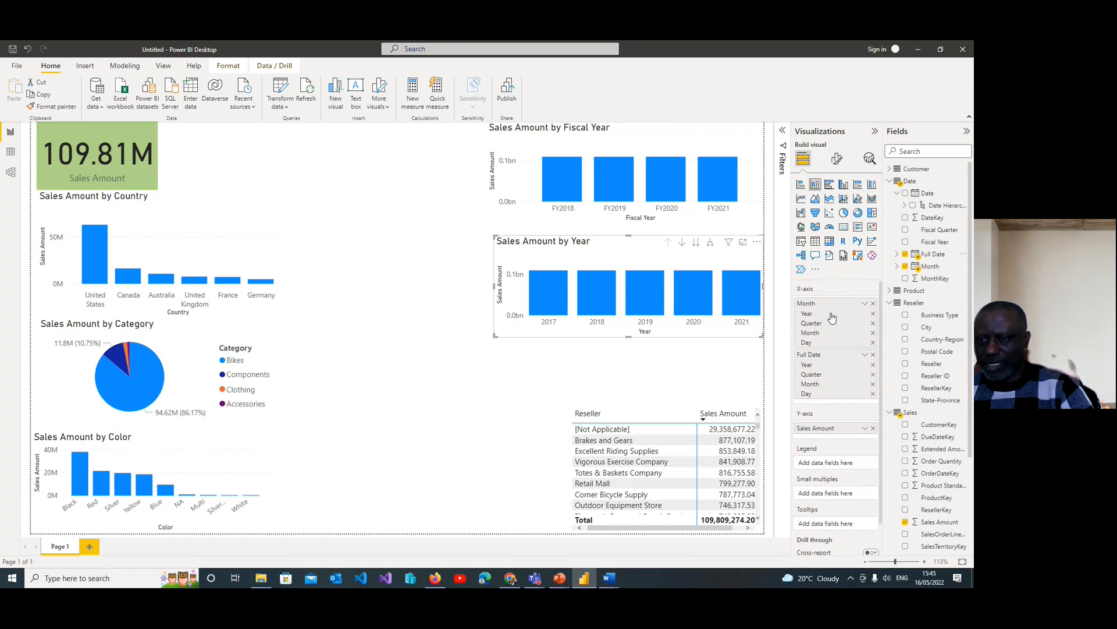
click(873, 315)
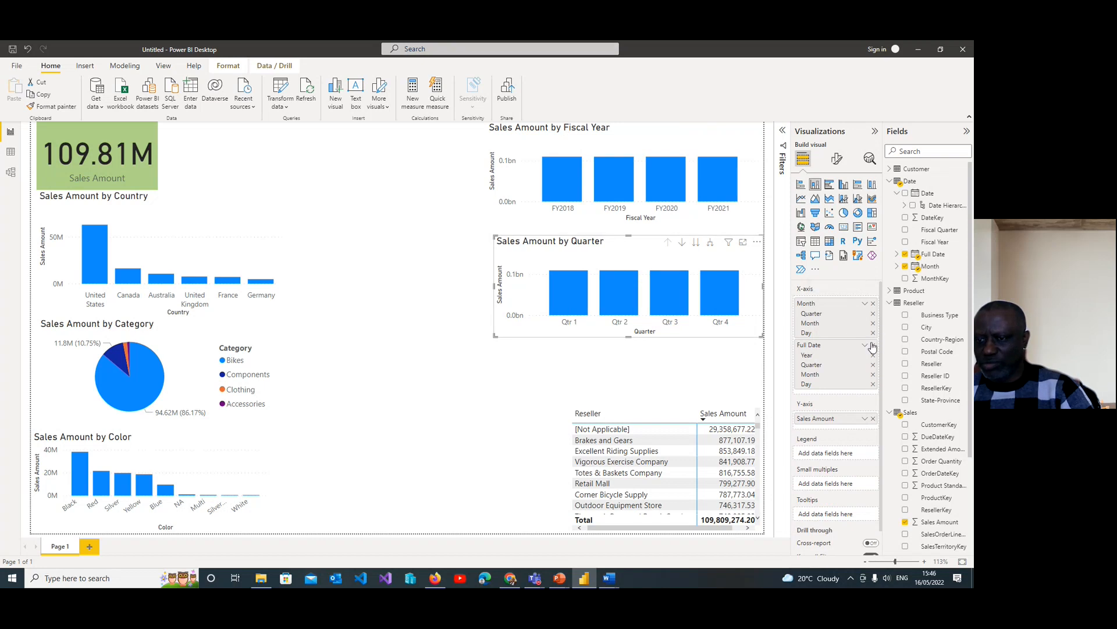
click(873, 314)
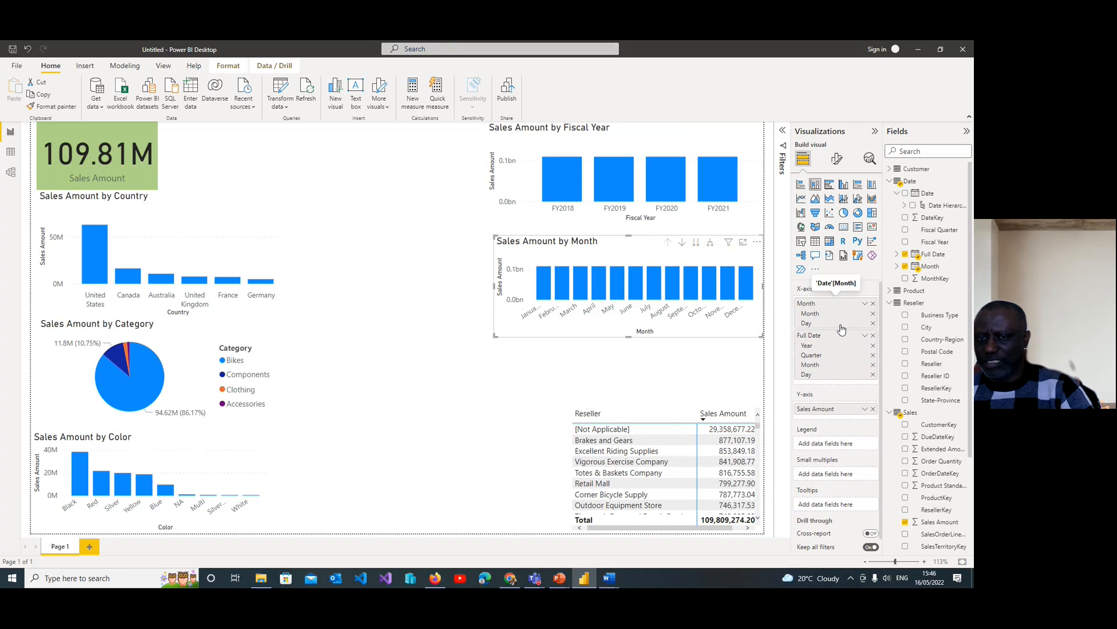
click(873, 324)
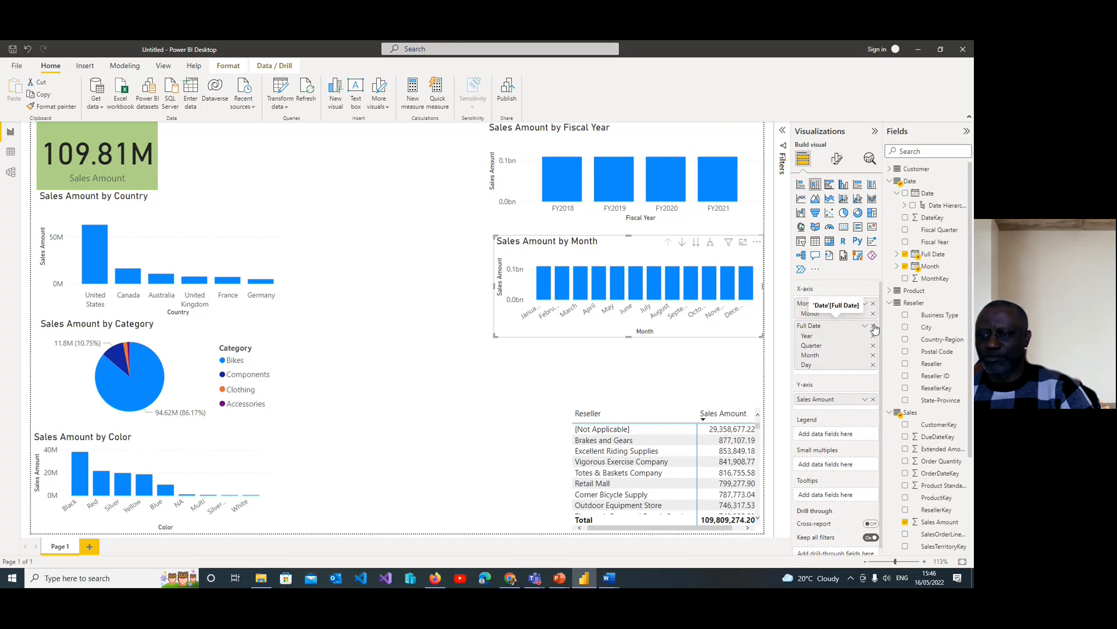
click(874, 326)
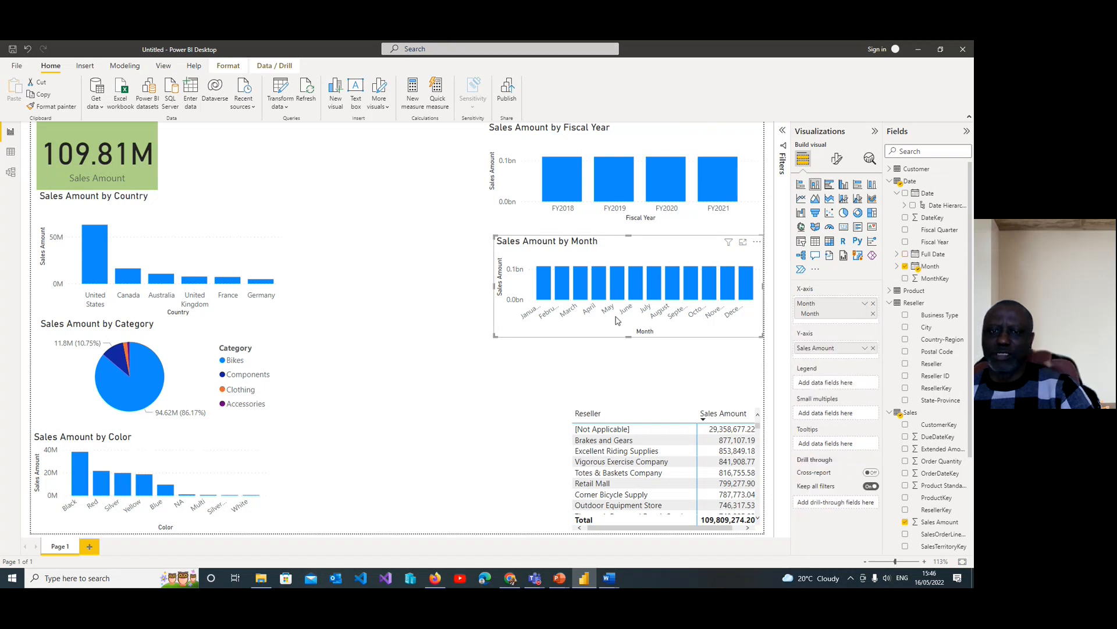
Test cross-highlighting by selecting FY2018, FY2019, FY2020 and FY2021 in the Fiscal Year chart and March in the Month chart
click(563, 181)
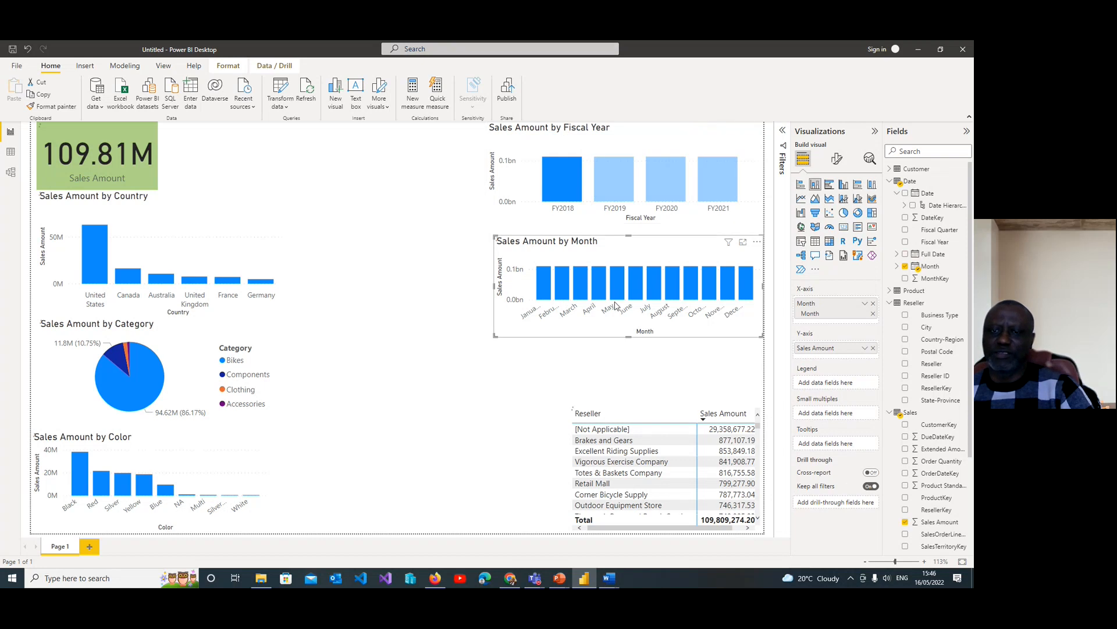
click(615, 186)
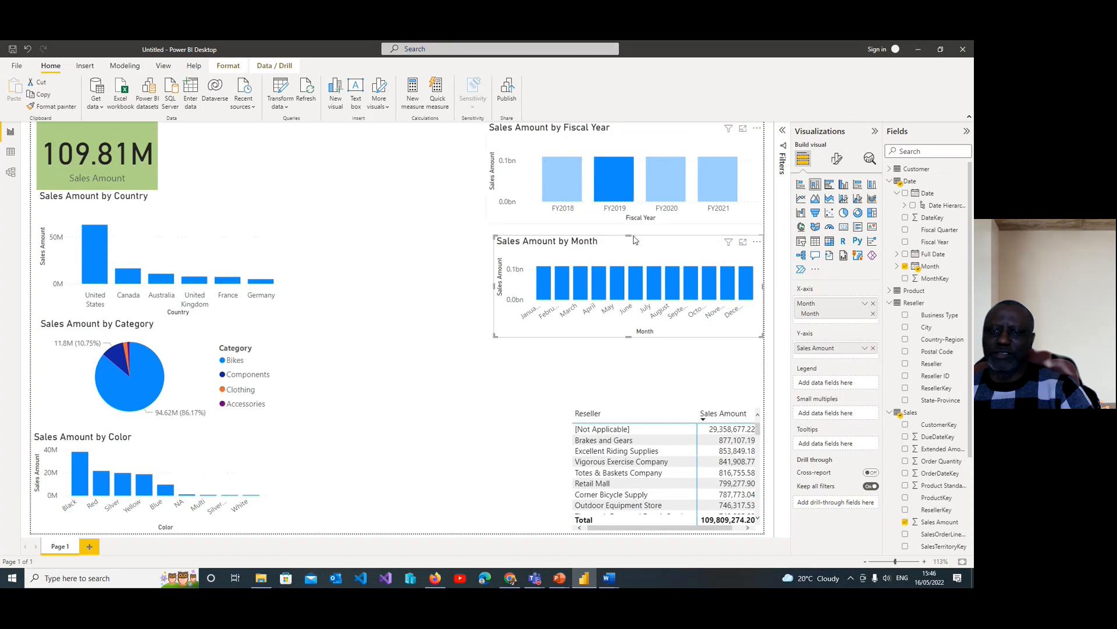
click(591, 380)
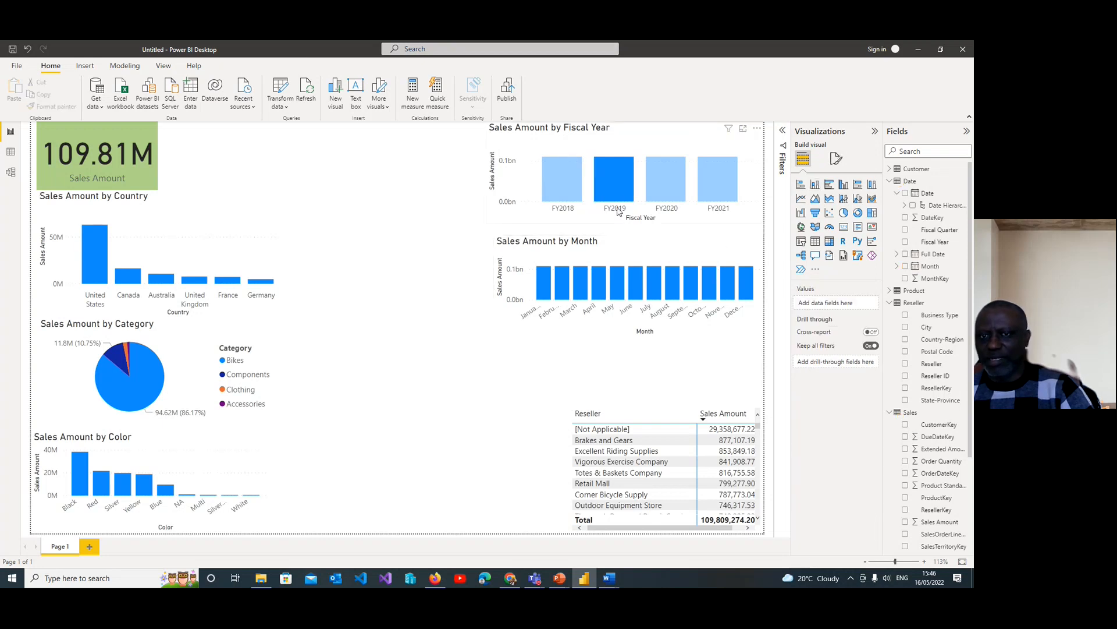
click(665, 182)
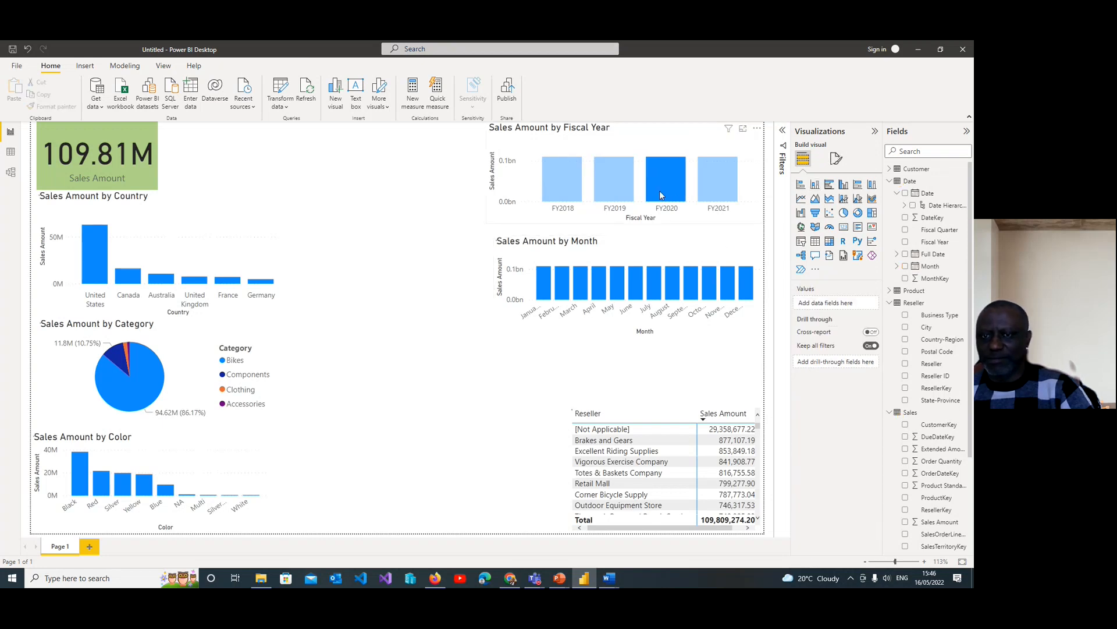
click(718, 193)
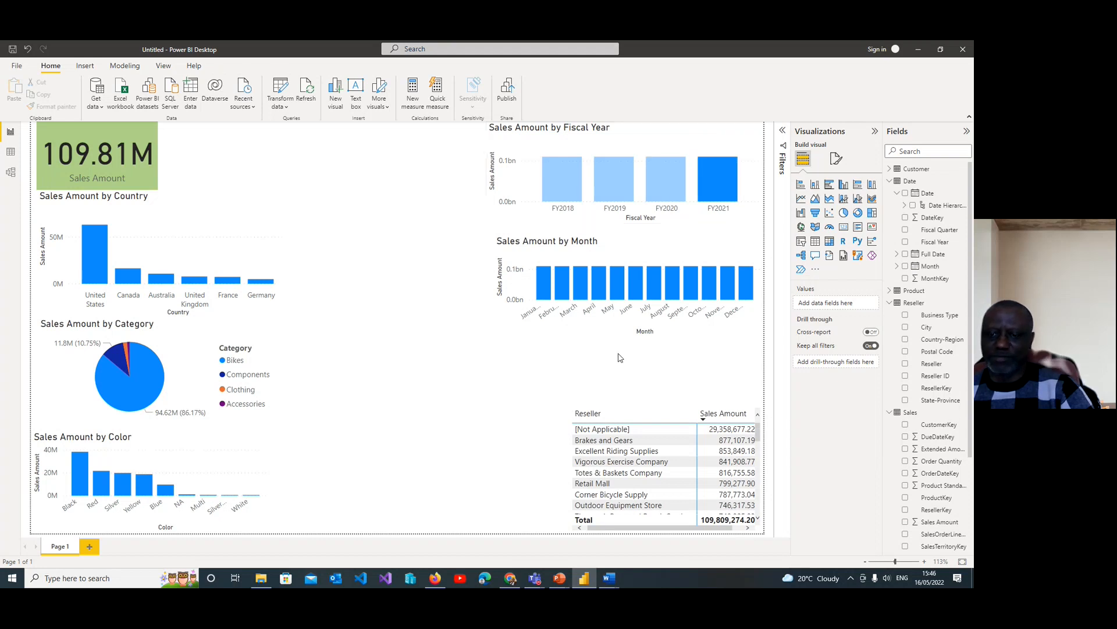
click(585, 292)
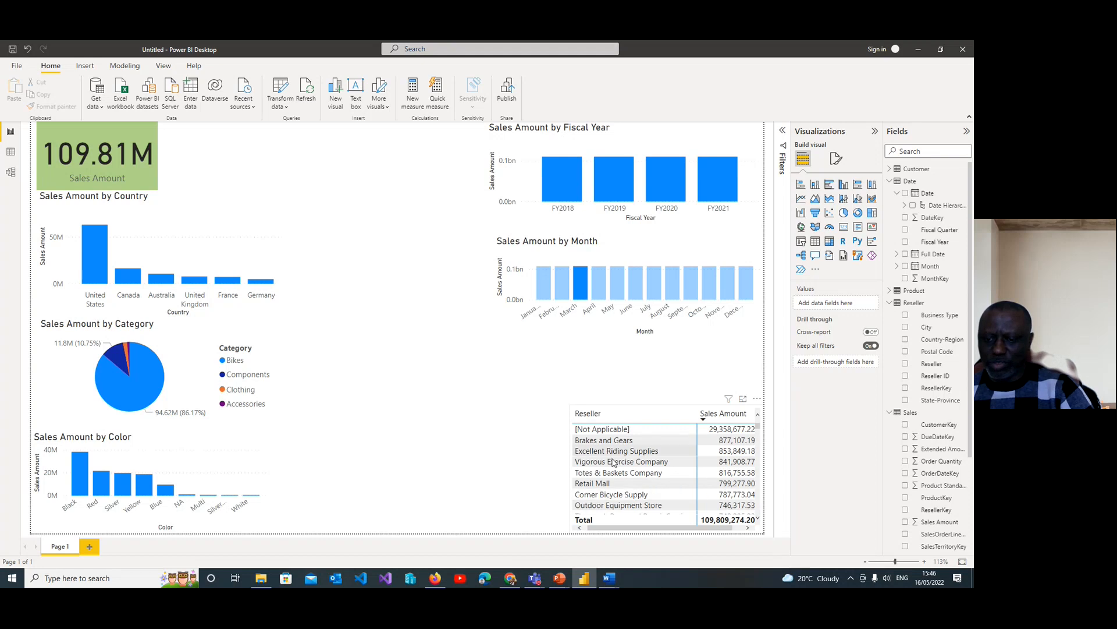
Check the reseller matrix's filters and its response to selecting FY2019, FY2018, FY2020 and FY2021 in the Fiscal Year chart
click(607, 186)
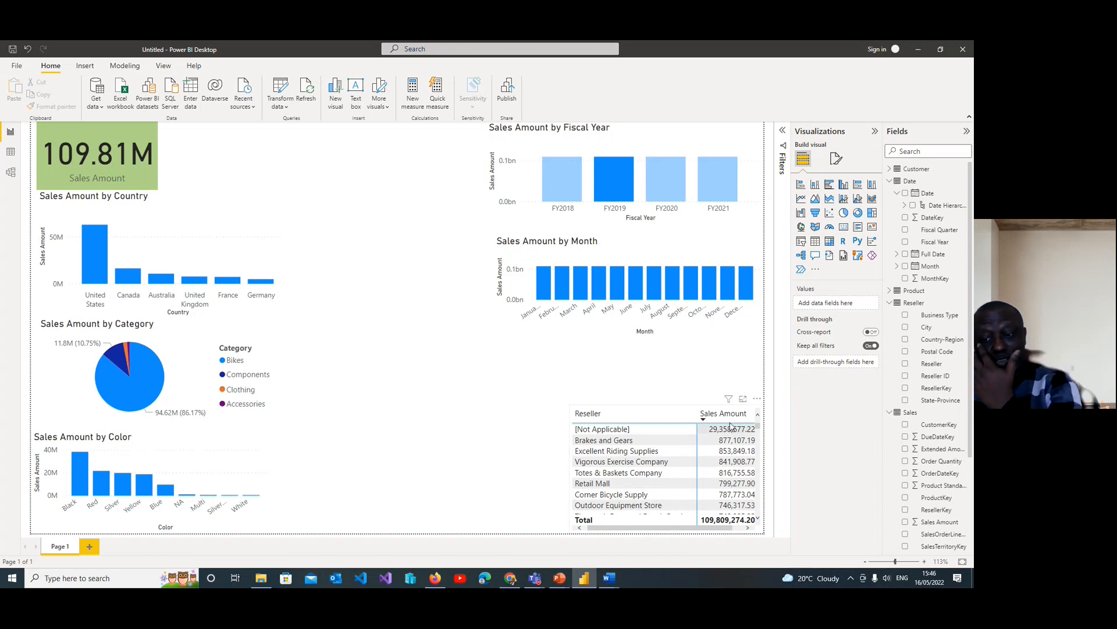
click(728, 400)
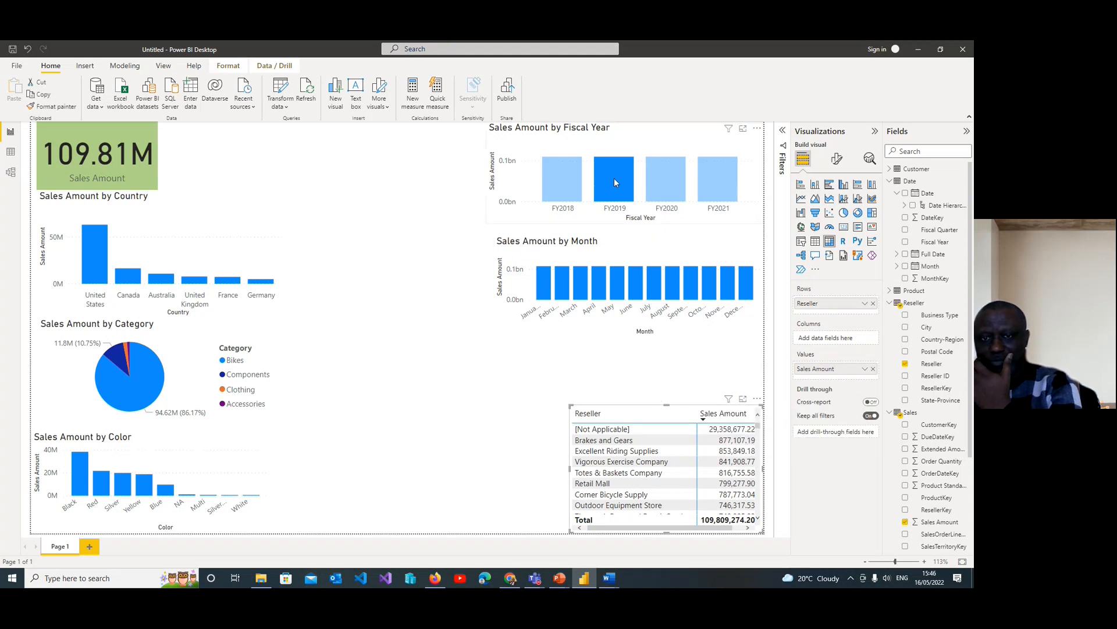
click(565, 184)
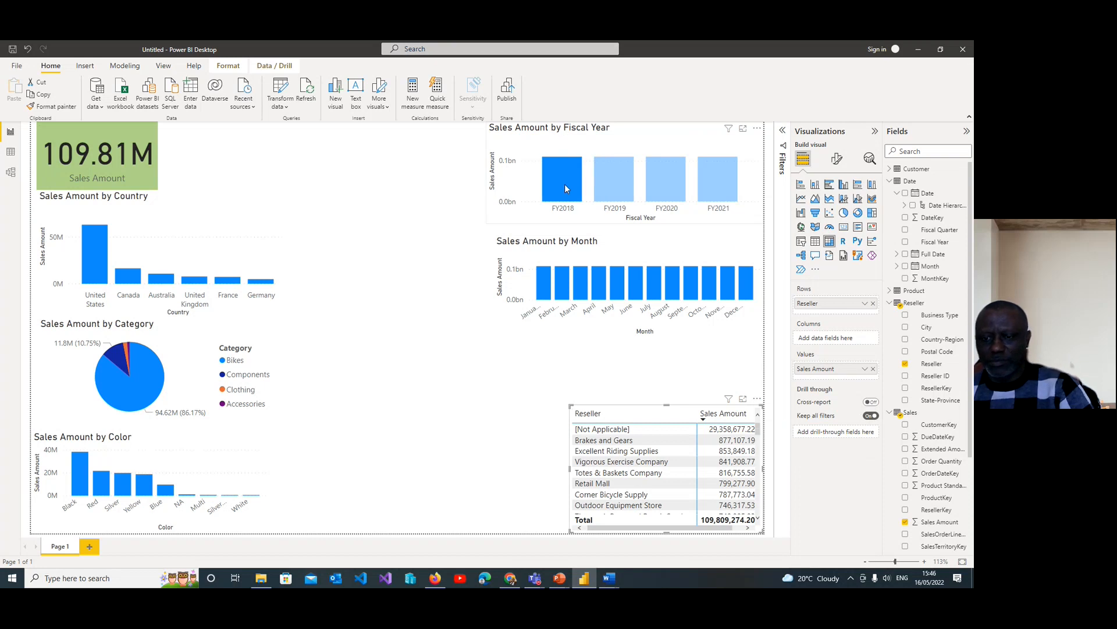
click(673, 178)
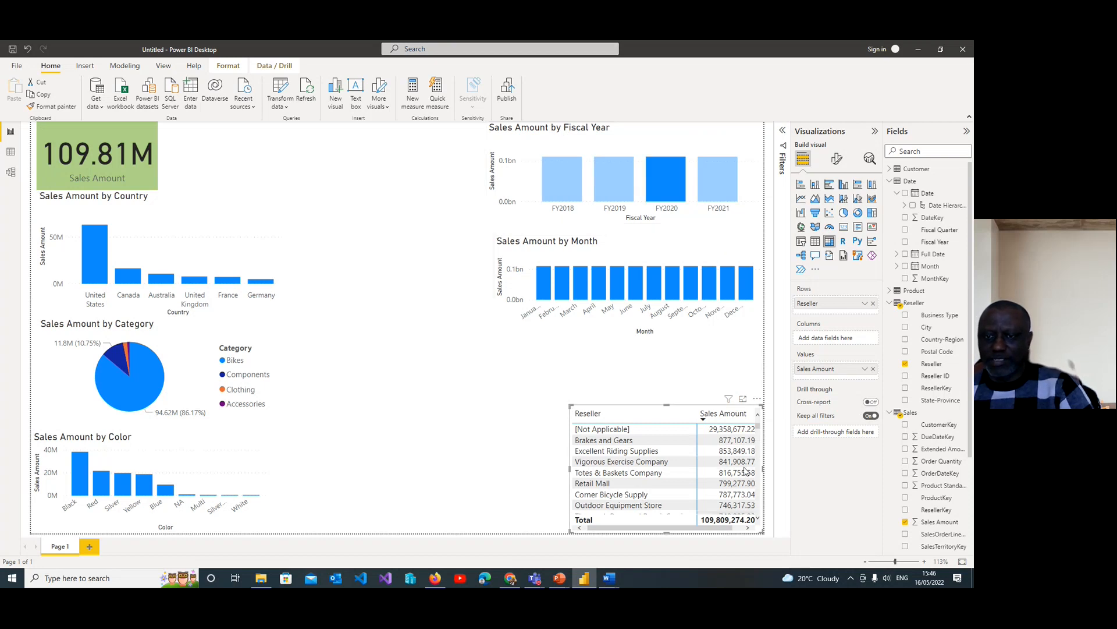
click(716, 182)
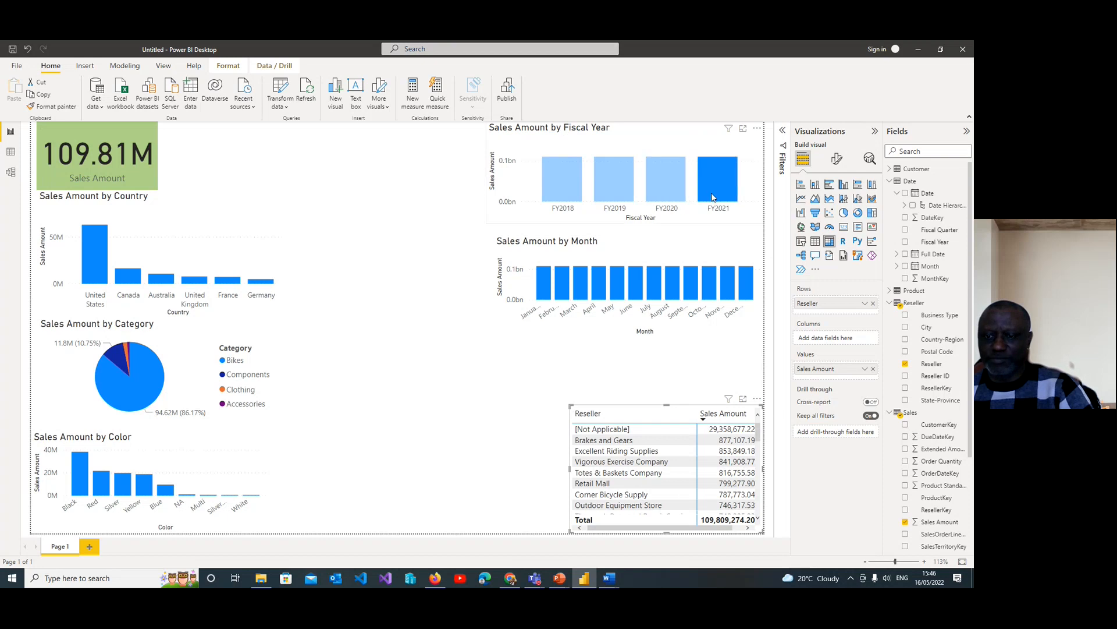
Highlight May, June and September in the Month chart, check the filters affecting that chart, and deselect it
click(619, 287)
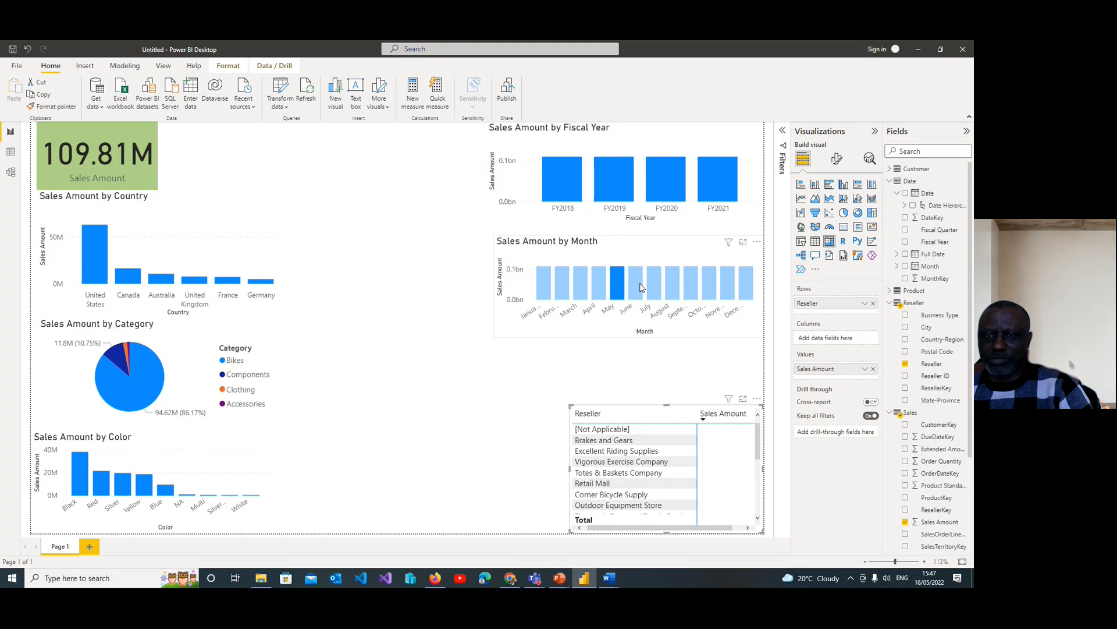
click(642, 288)
click(690, 288)
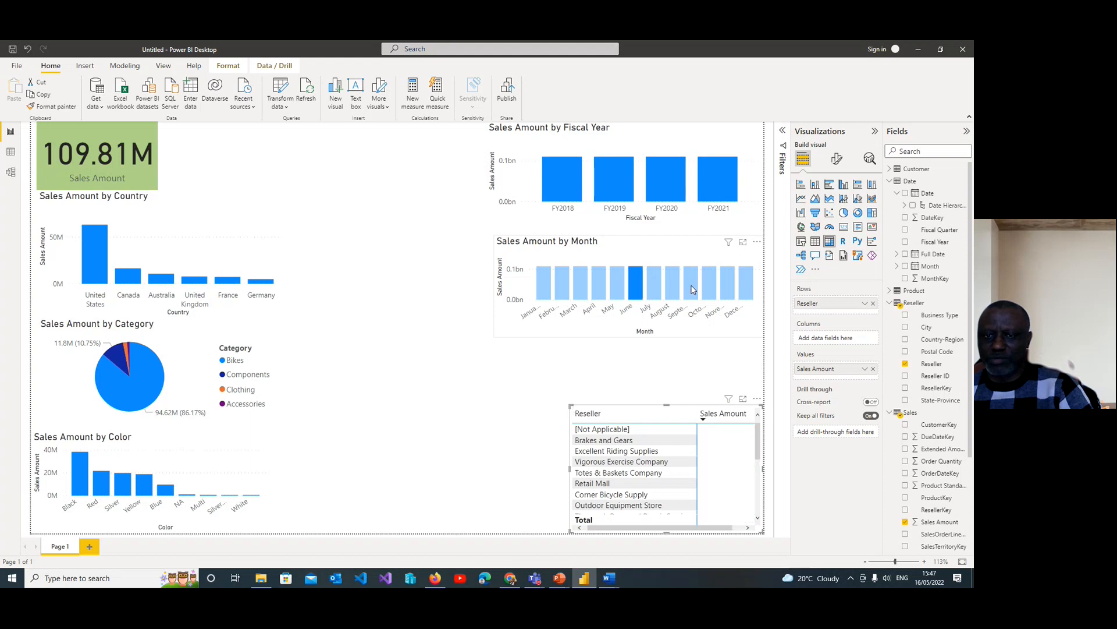
click(731, 255)
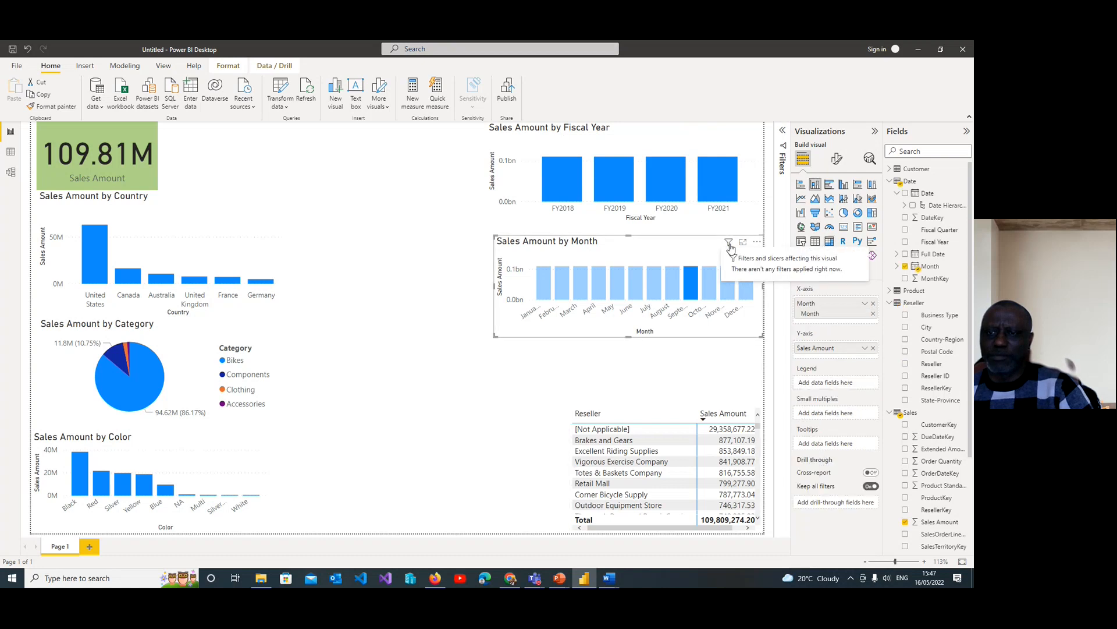
click(431, 259)
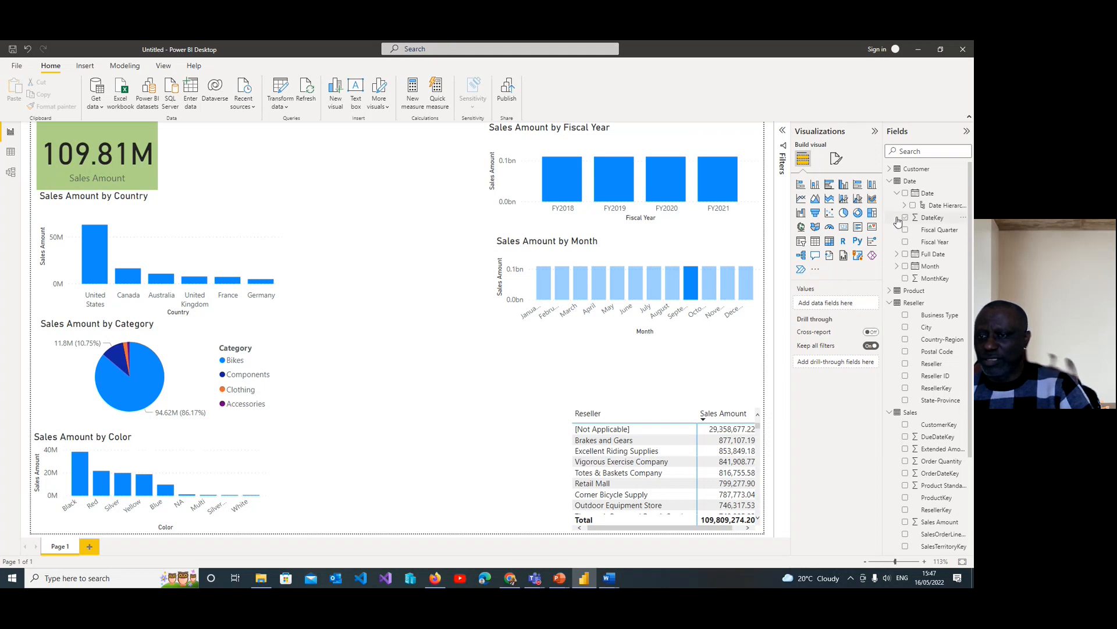
Add a card beside the color chart showing the Product Standard Cost field from the Sales table
click(337, 96)
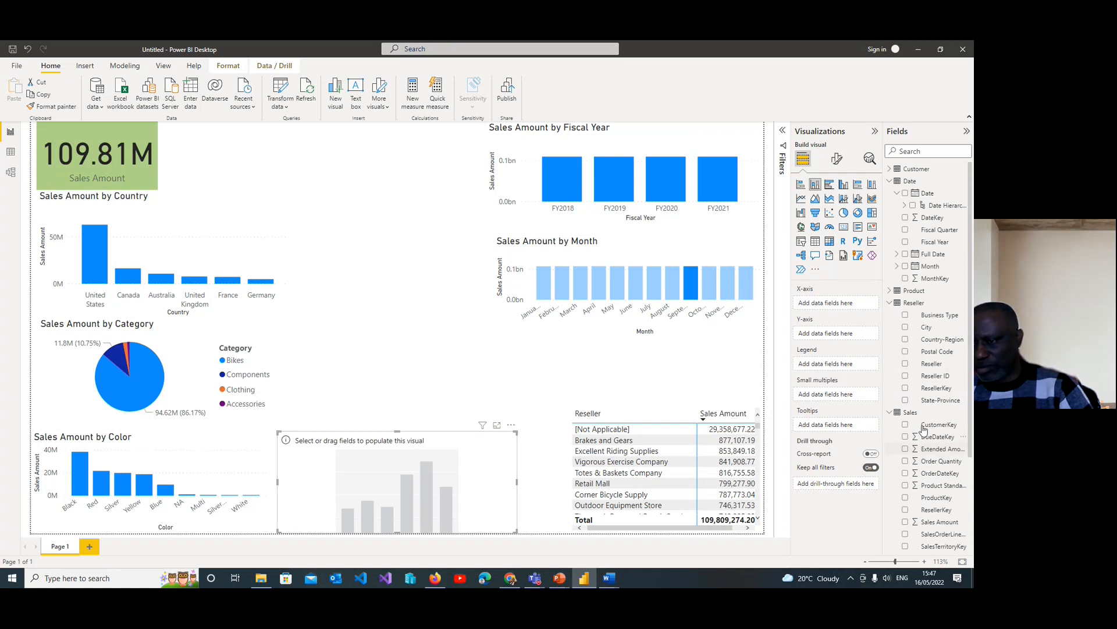
scroll(925, 465, down, 3)
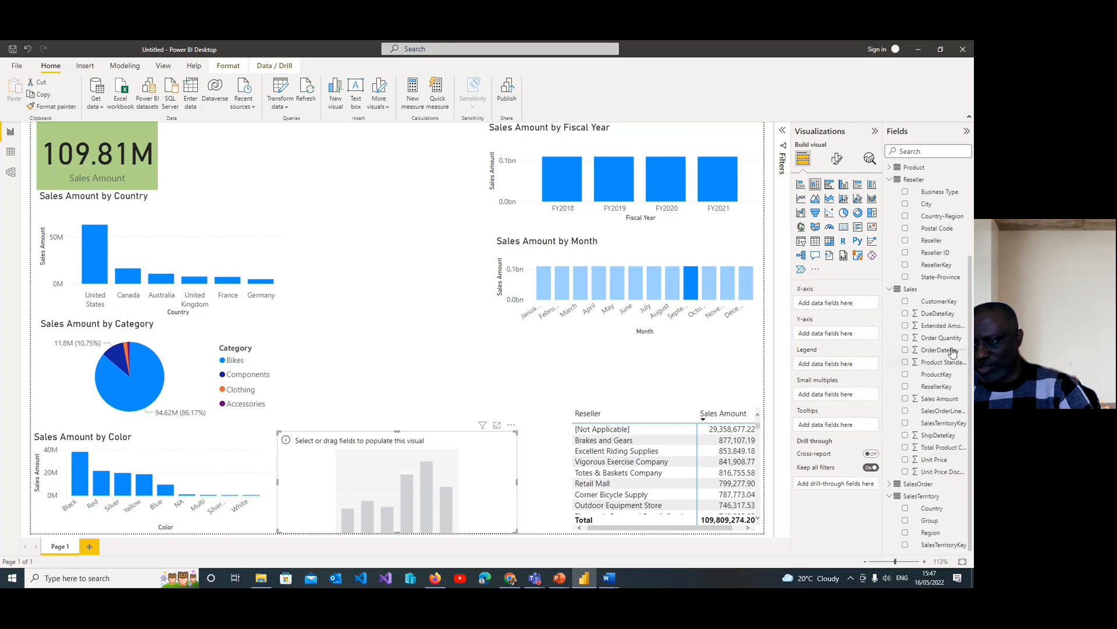
click(906, 362)
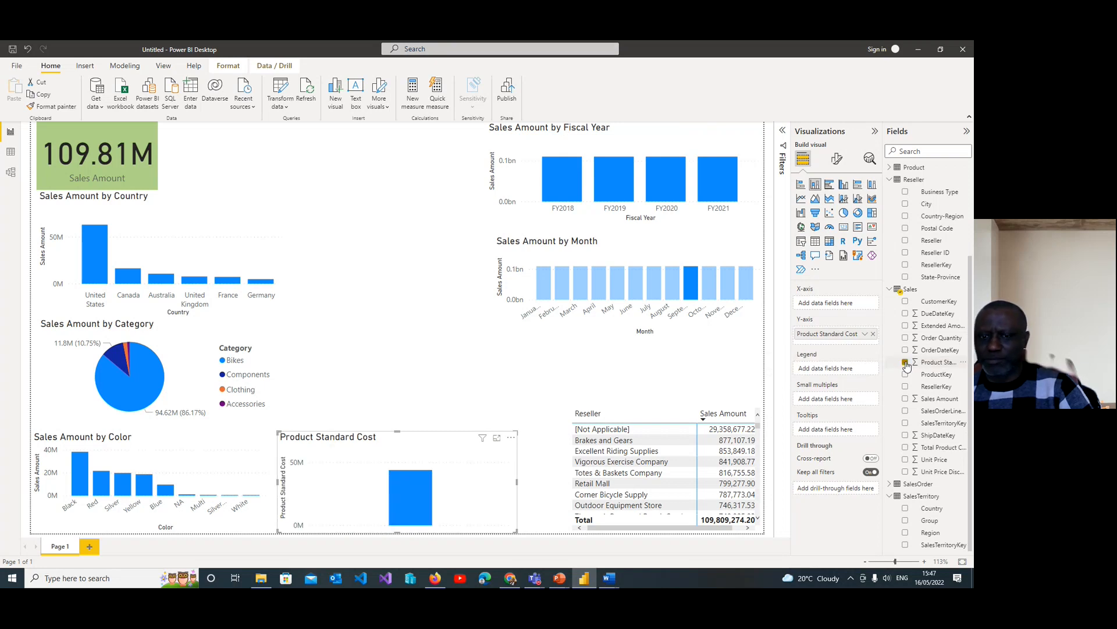
click(844, 227)
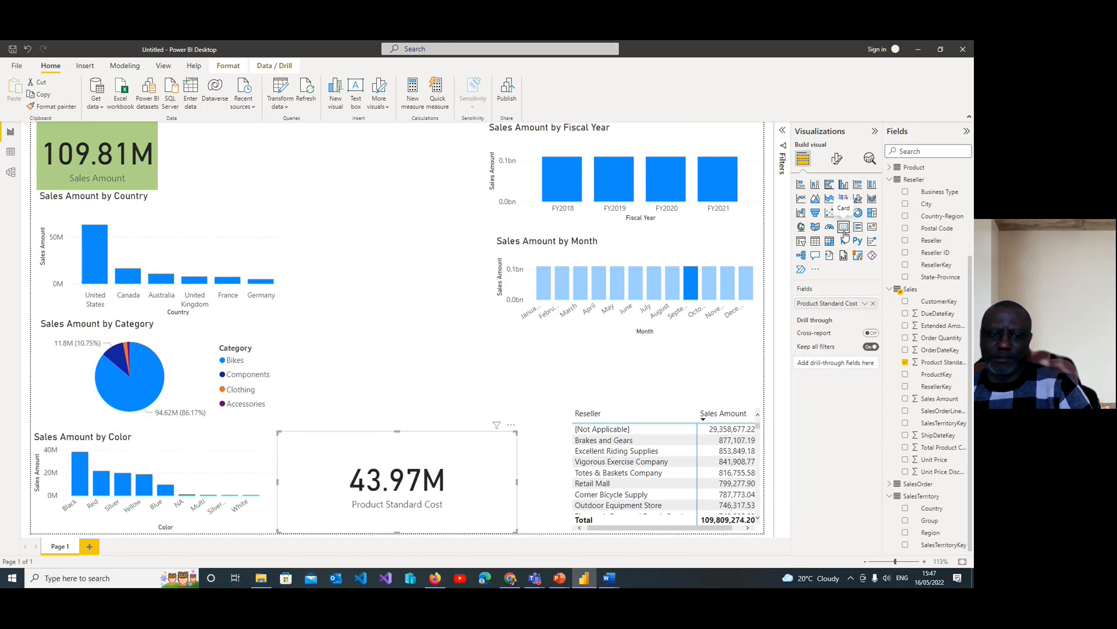
Move the Product Standard Cost card beside the Sales Amount card and shrink it to the same height
drag(419, 457, 303, 136)
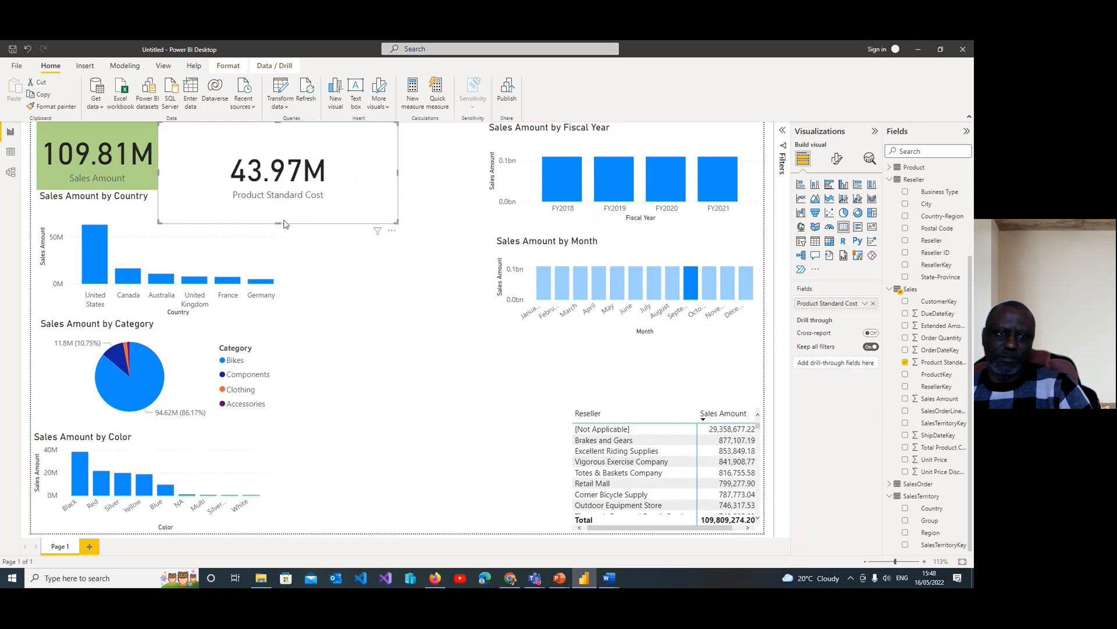
drag(283, 224, 287, 191)
drag(399, 155, 290, 166)
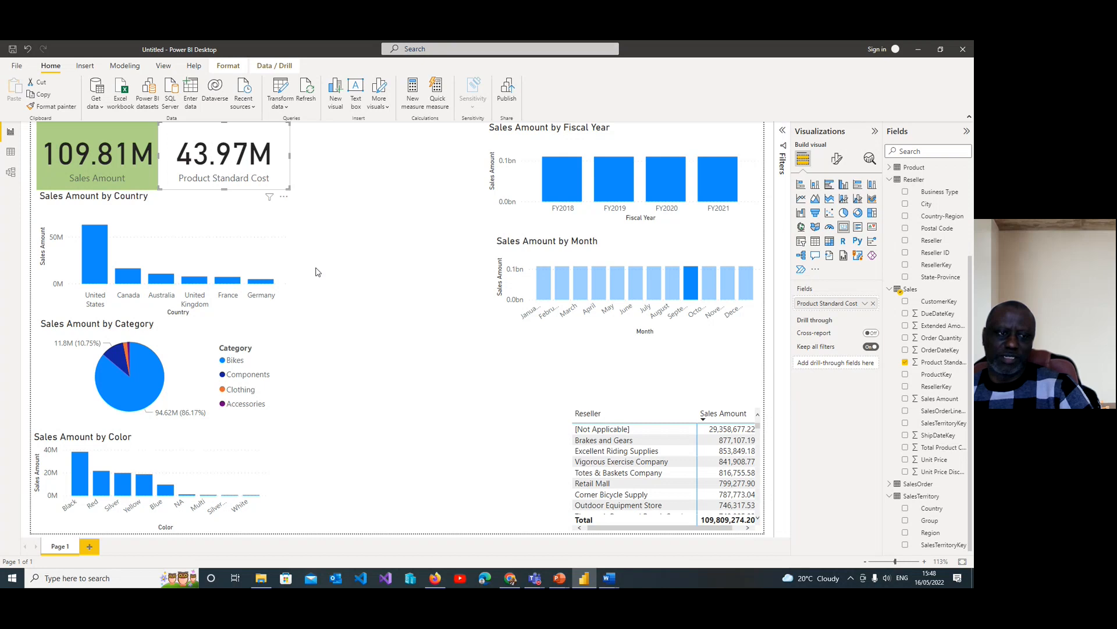
Test cross-highlighting on both cards by selecting United States in the Country chart and FY2018 in the Fiscal Year chart, clearing each selection
click(95, 251)
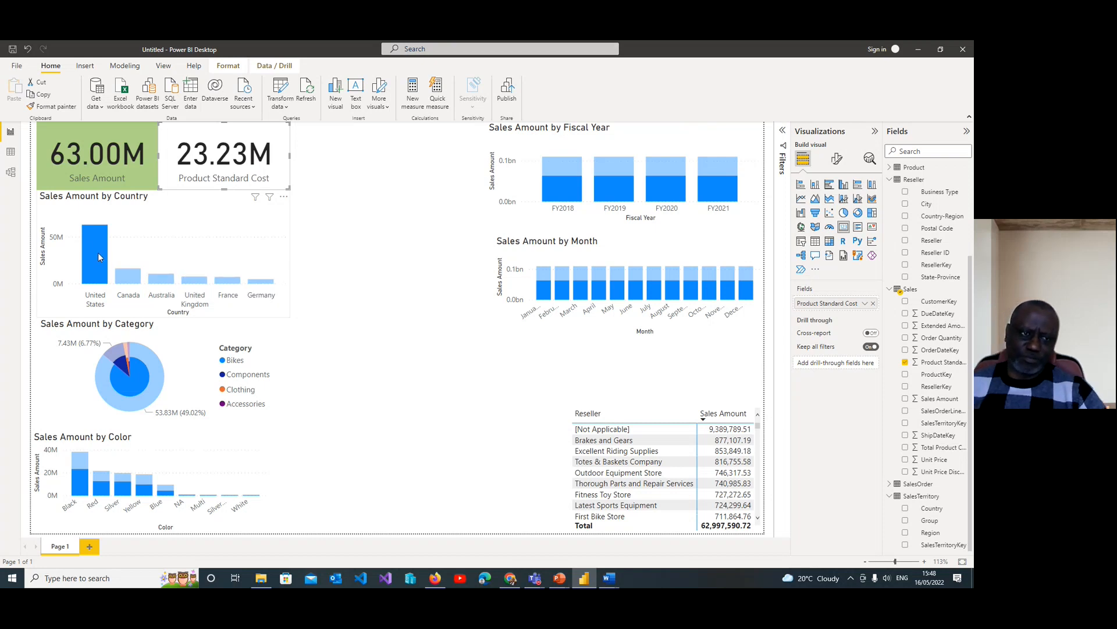
click(342, 231)
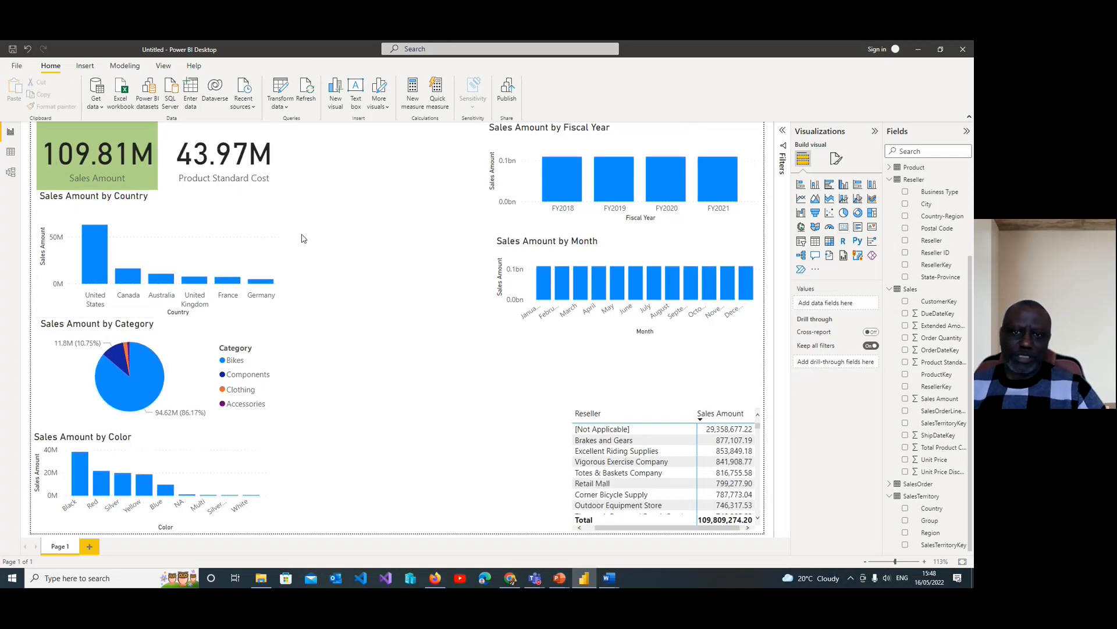
click(560, 186)
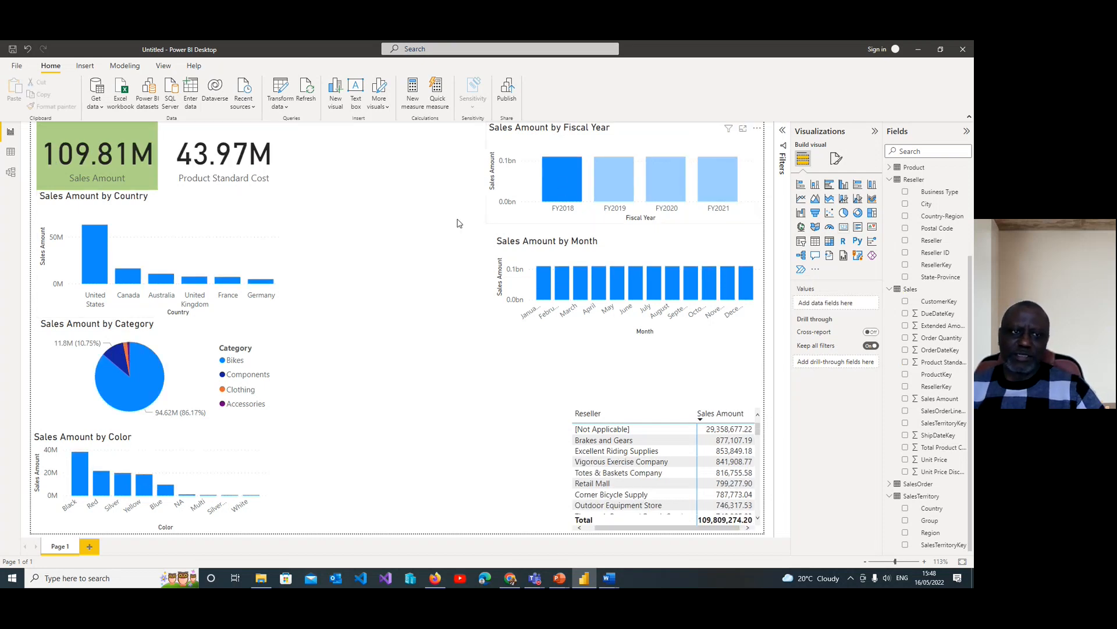
click(556, 179)
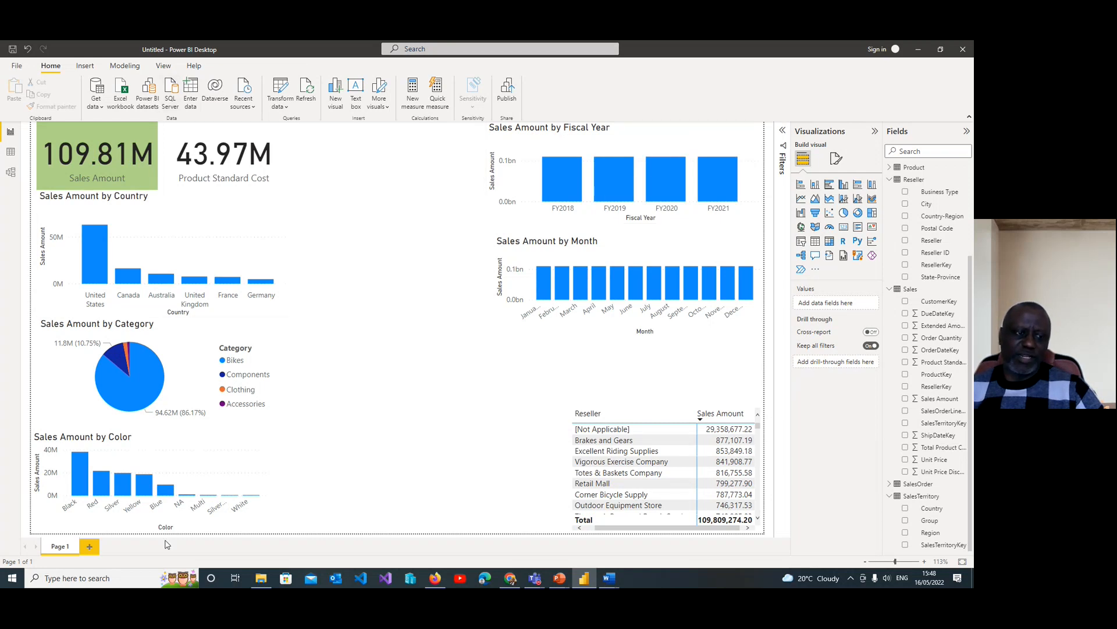
Sort the reseller matrix by Reseller and compare its totals with the cards for United States, Canada and Australia
click(103, 250)
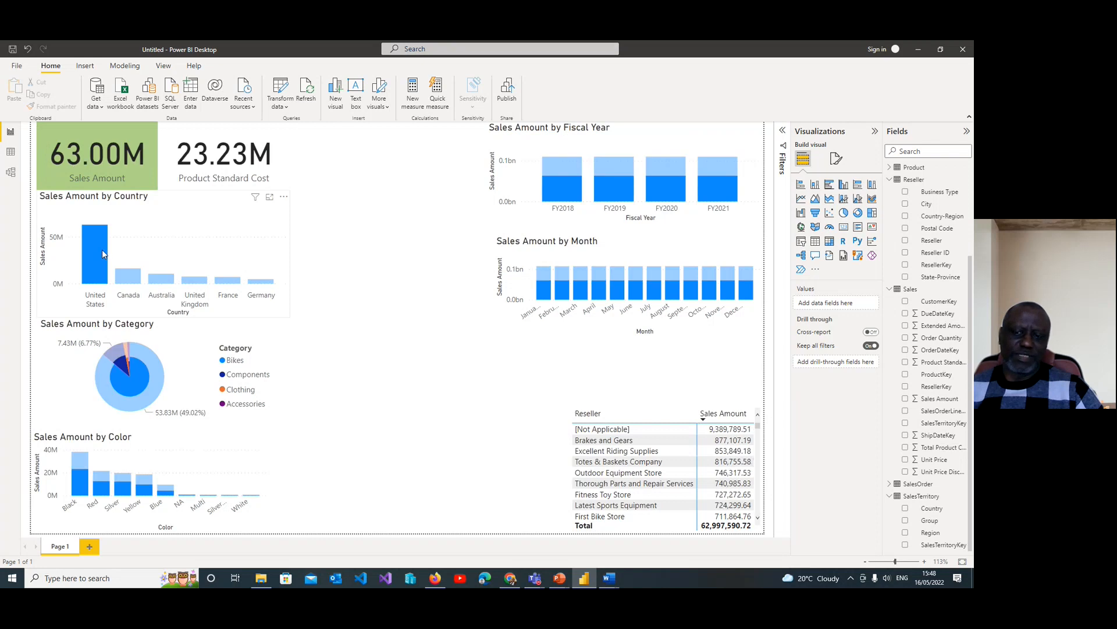
click(662, 412)
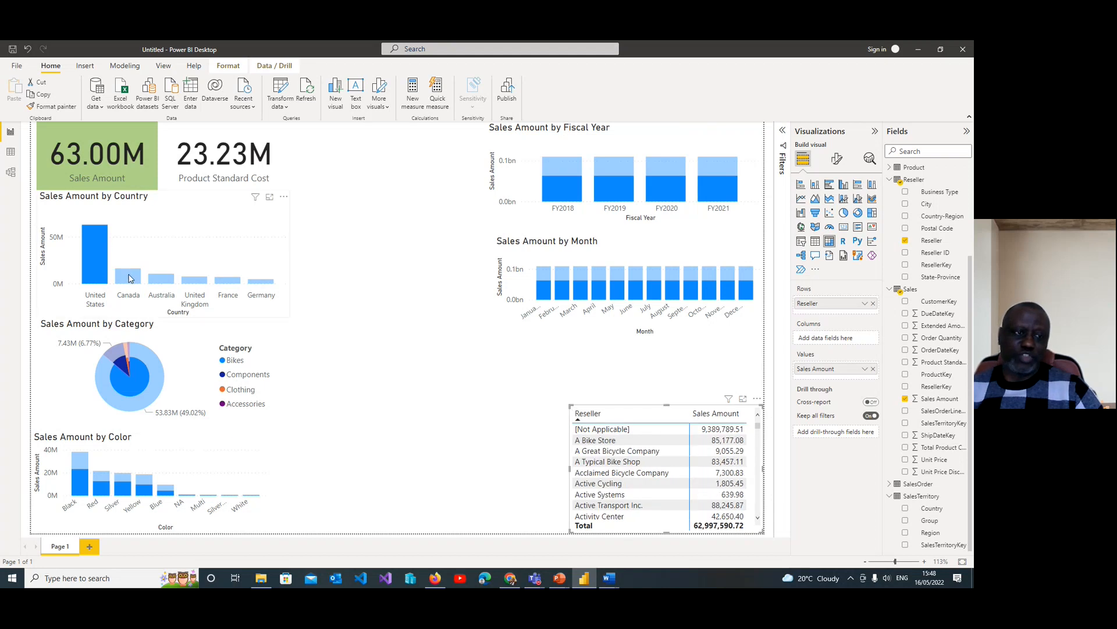
click(708, 510)
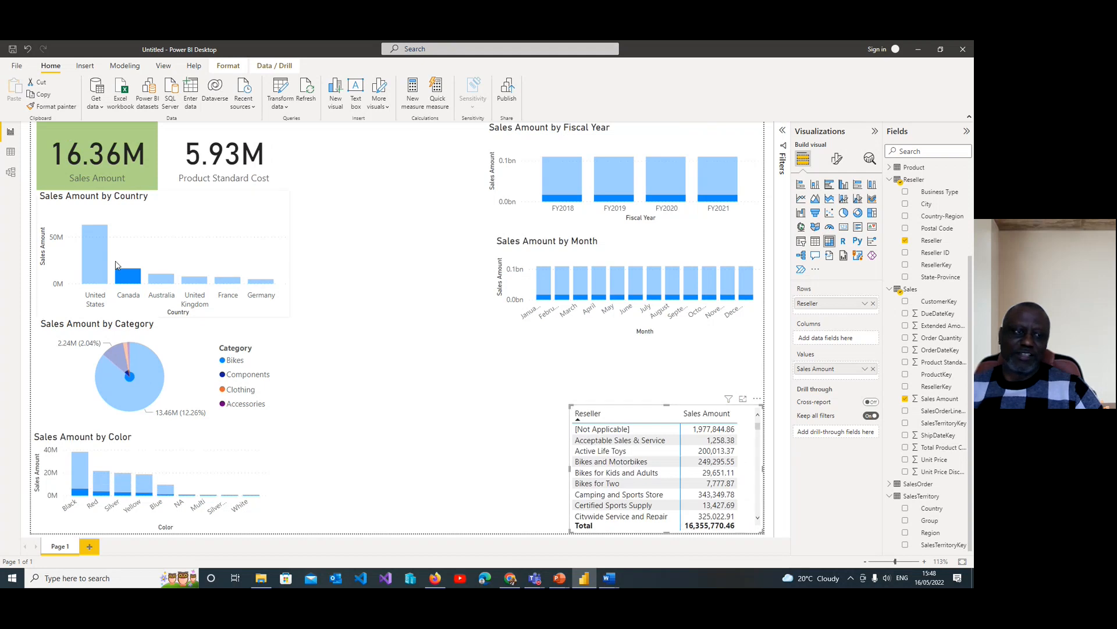
click(161, 281)
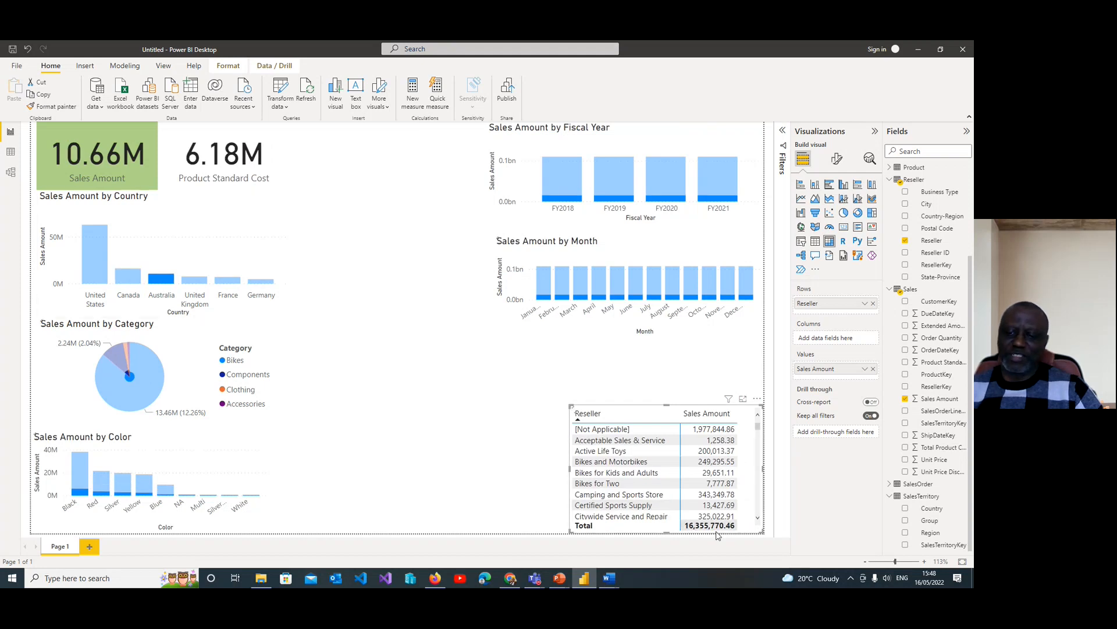
click(99, 253)
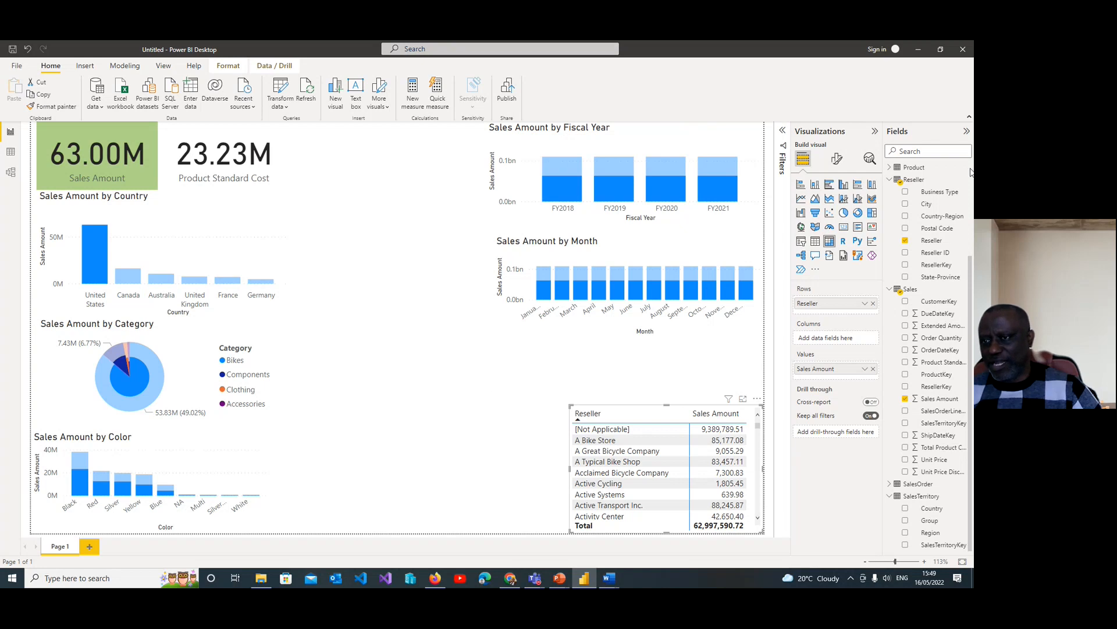
Add a column chart of Sales Amount by Product Model beside the color chart and enlarge it upward and to both sides
click(899, 168)
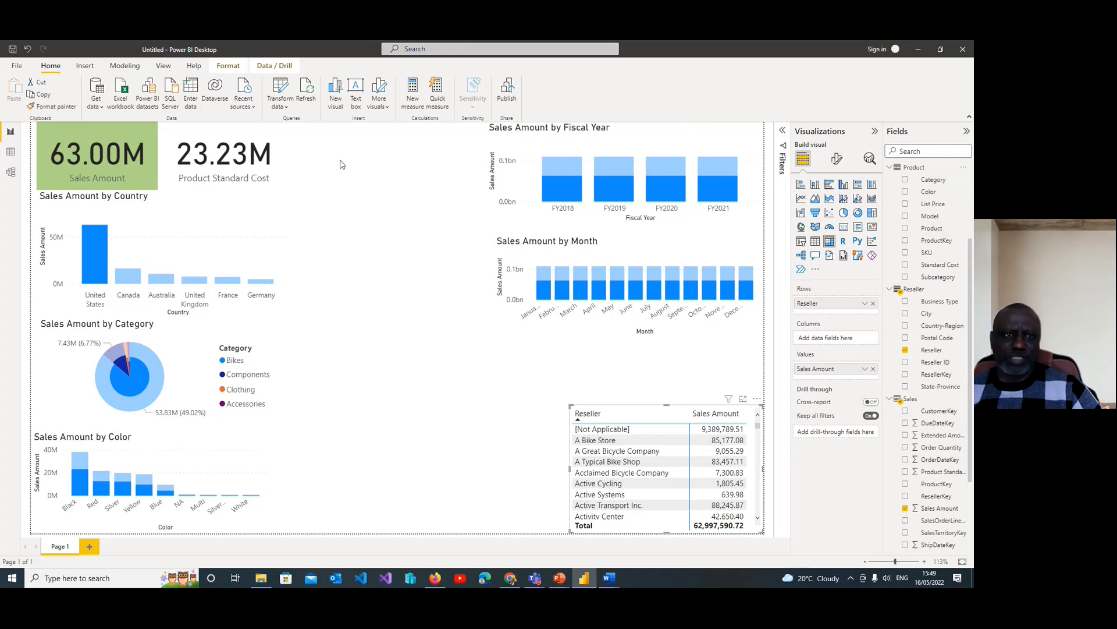
click(341, 100)
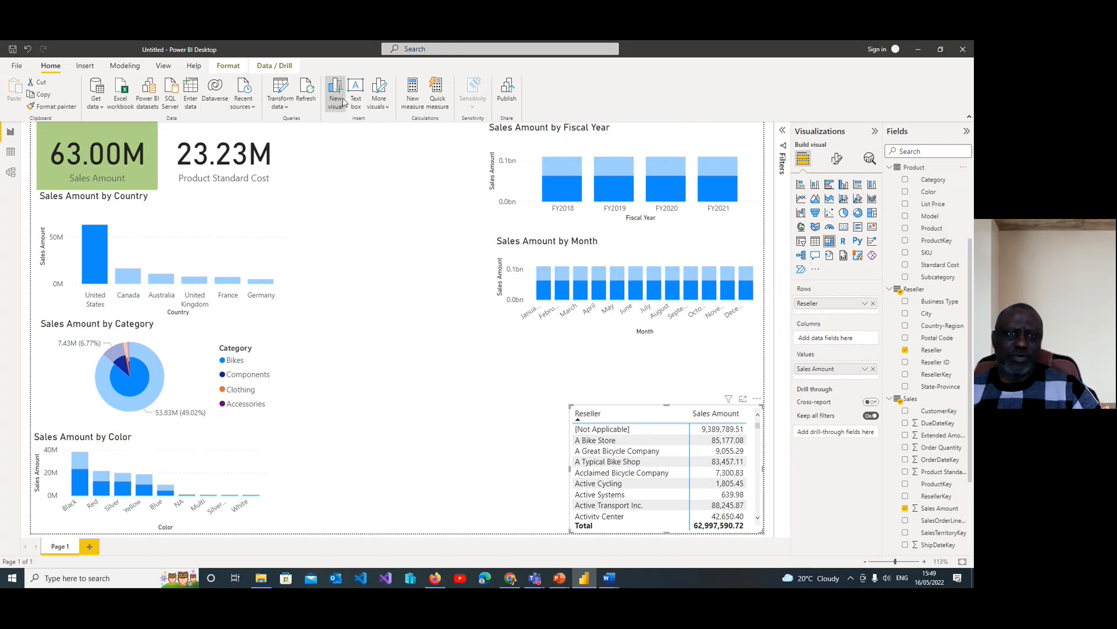
click(908, 217)
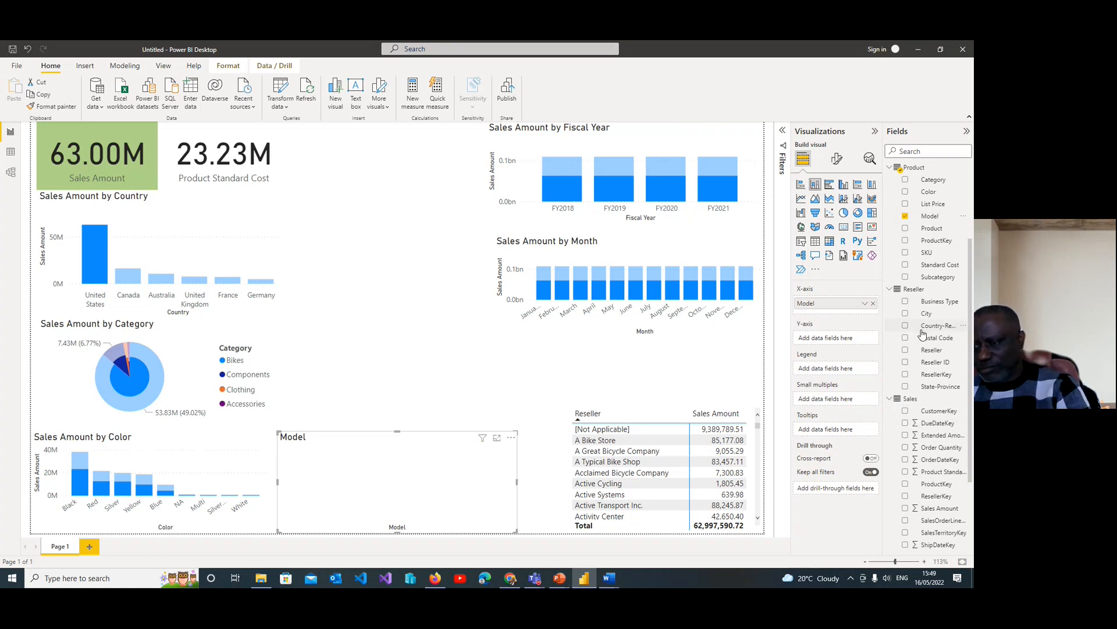
click(905, 508)
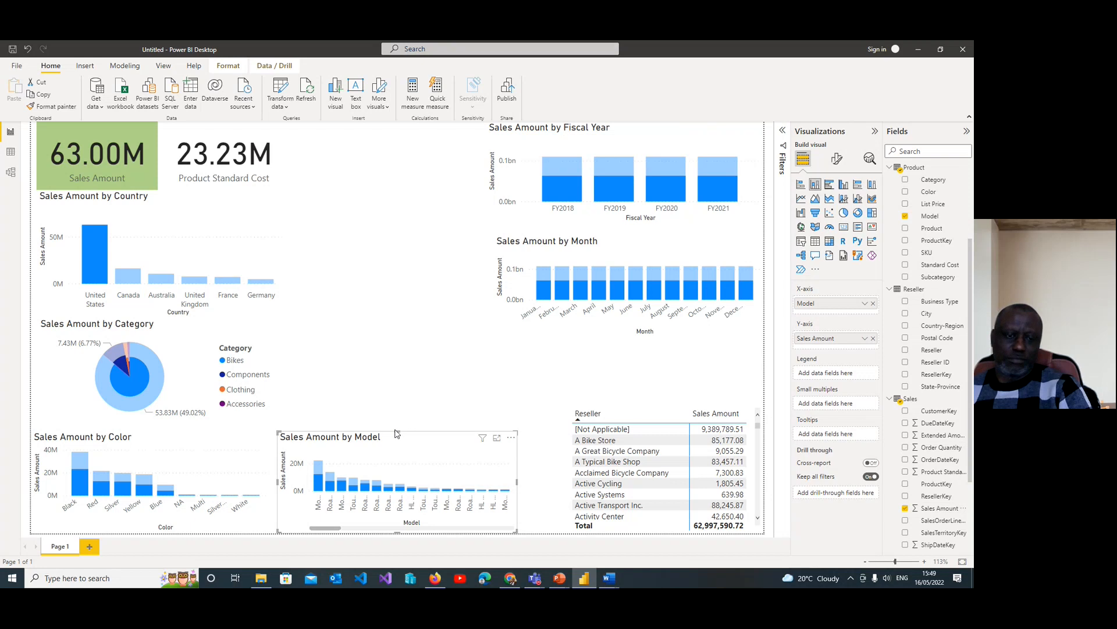
drag(399, 433, 400, 414)
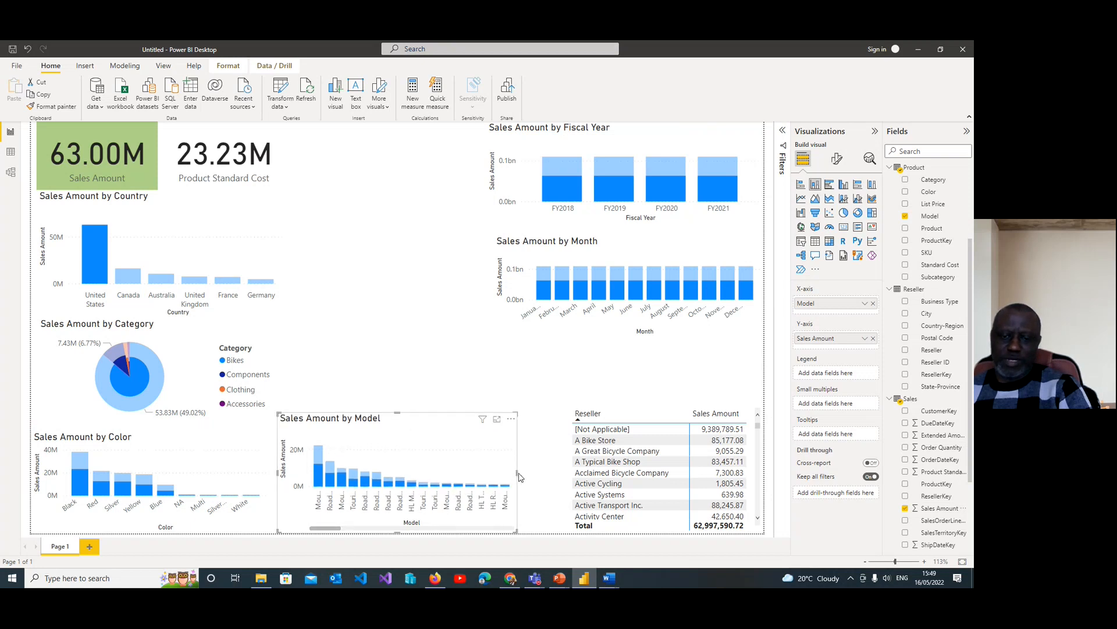
drag(517, 473, 547, 473)
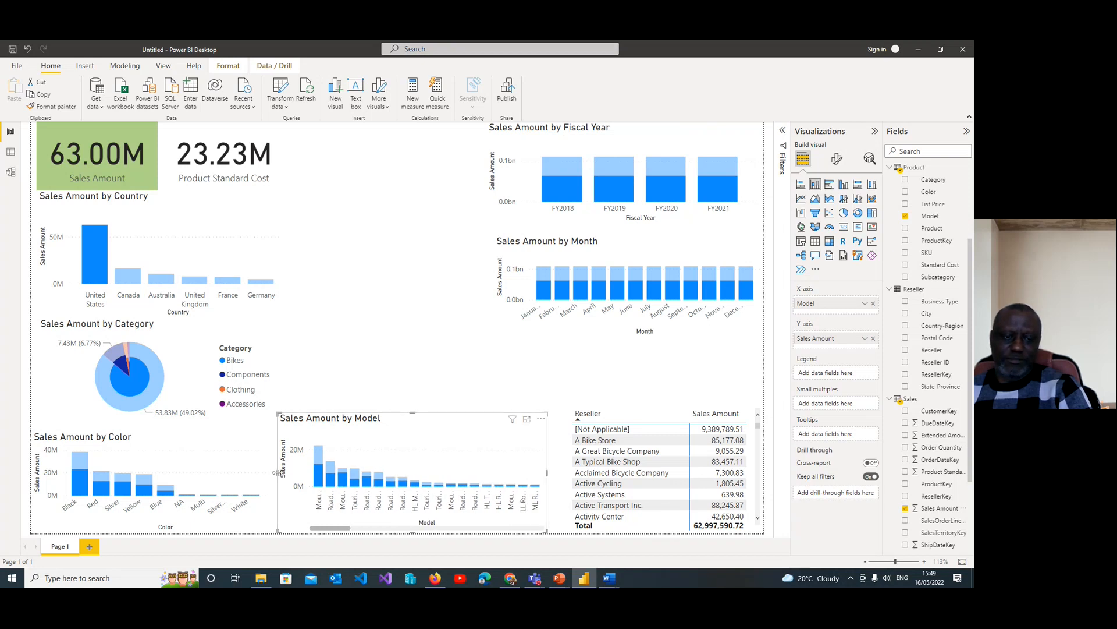
drag(277, 472, 268, 472)
drag(339, 532, 291, 525)
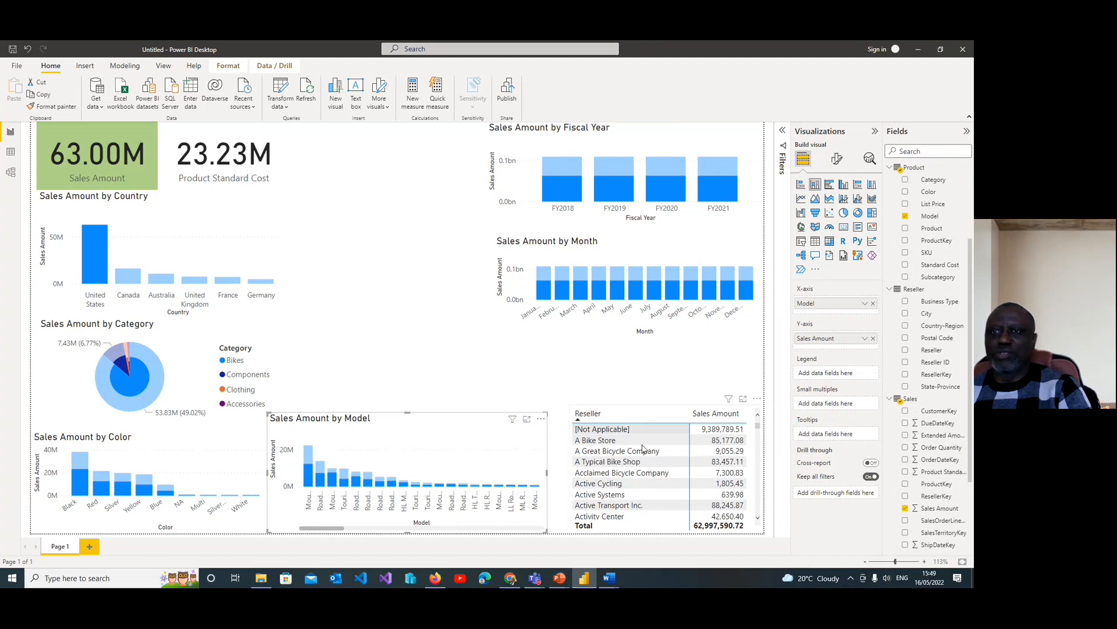
Try converting the Sales Amount by Model chart to a matrix and undo the conversion
click(830, 243)
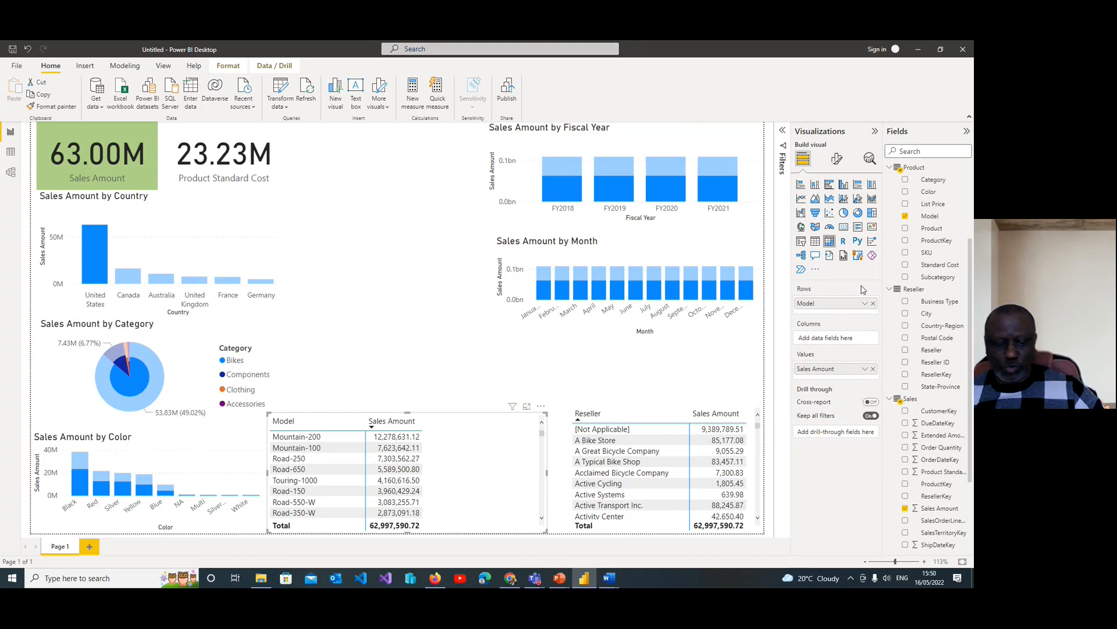
key(ctrl+z)
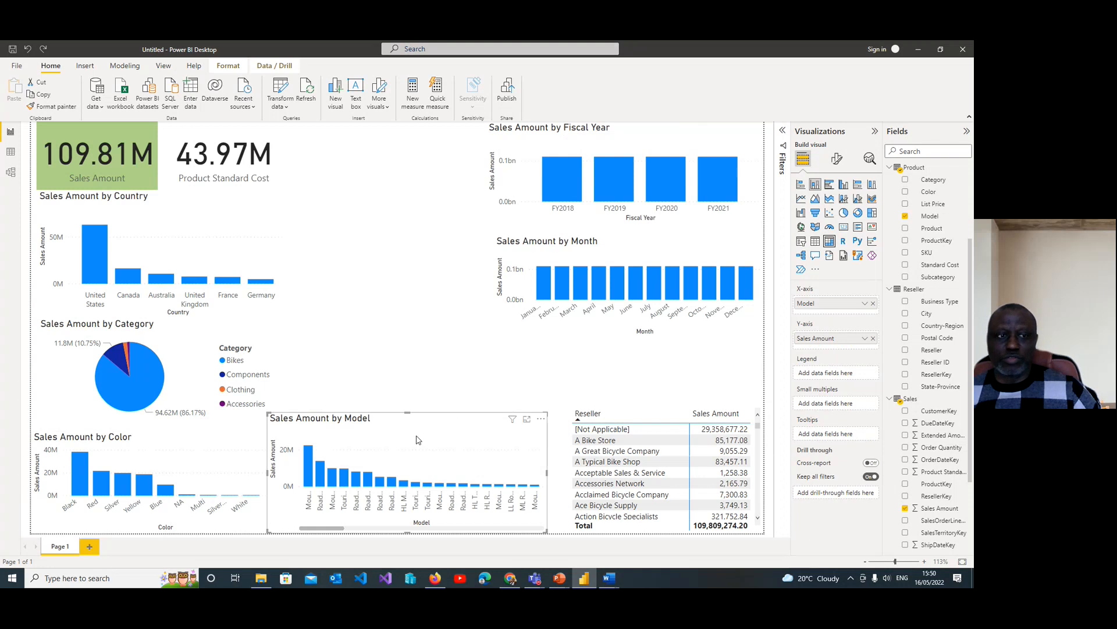
Give the Product Standard Cost card a light gray background and deselect the card
click(220, 189)
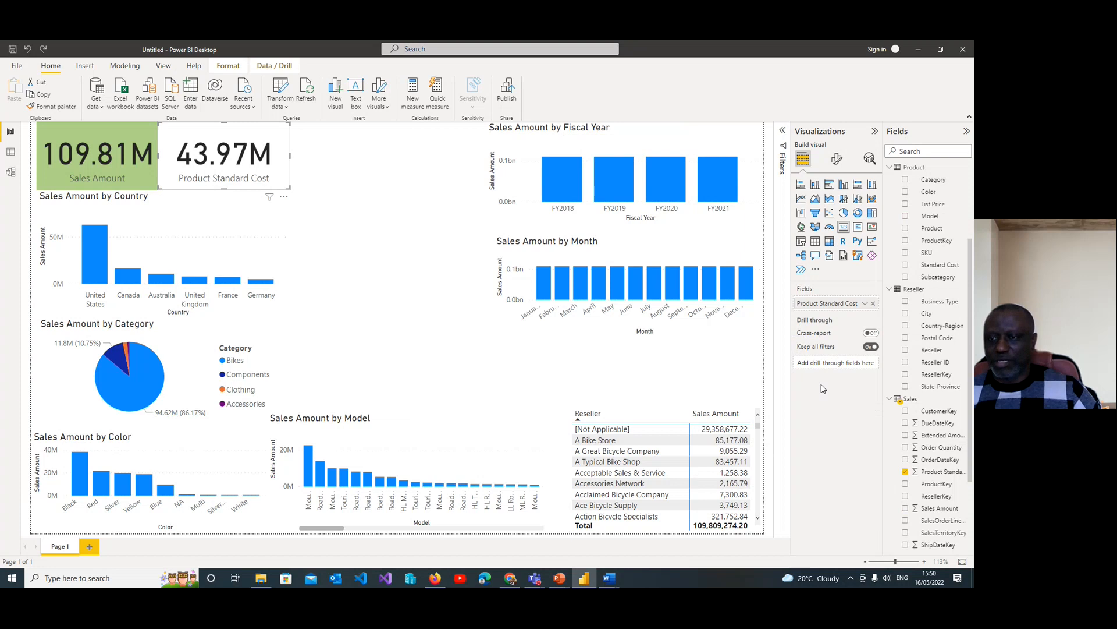
click(837, 159)
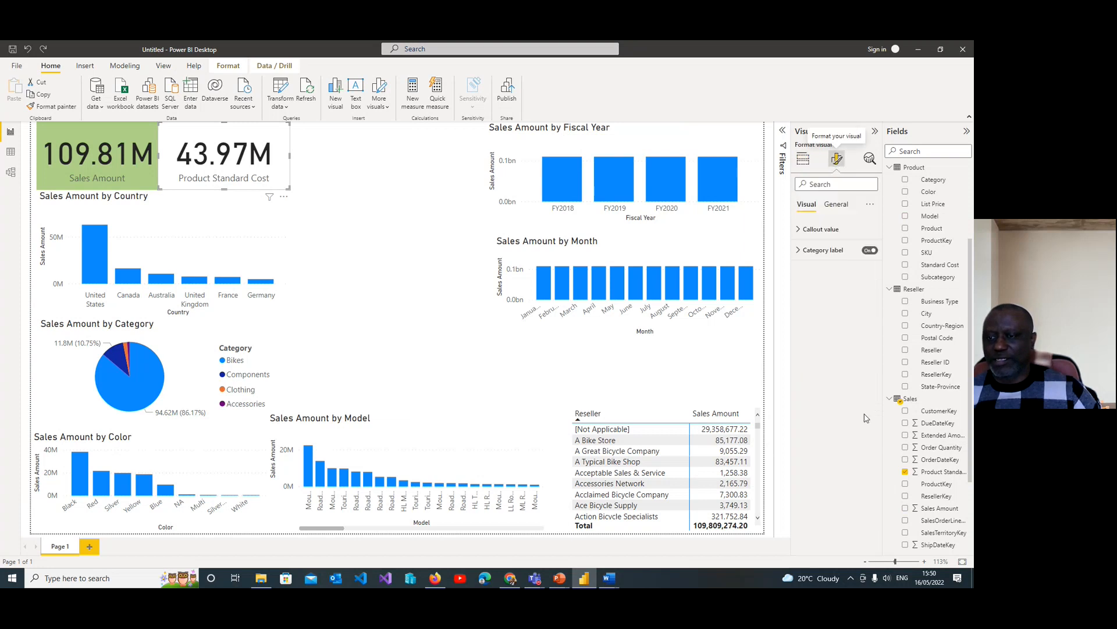
click(836, 205)
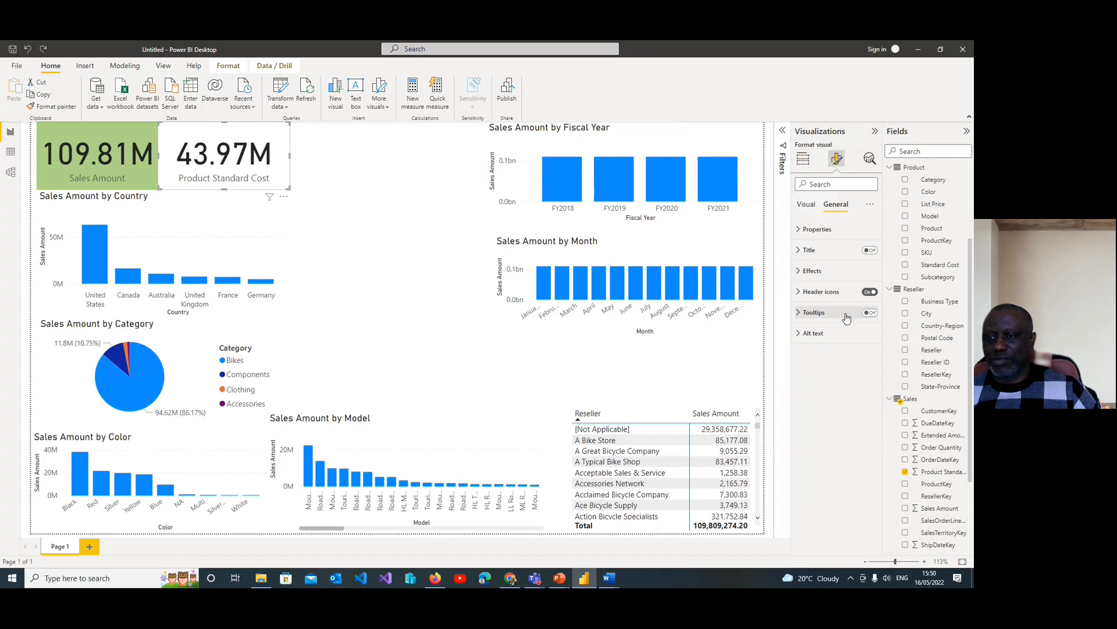
click(803, 272)
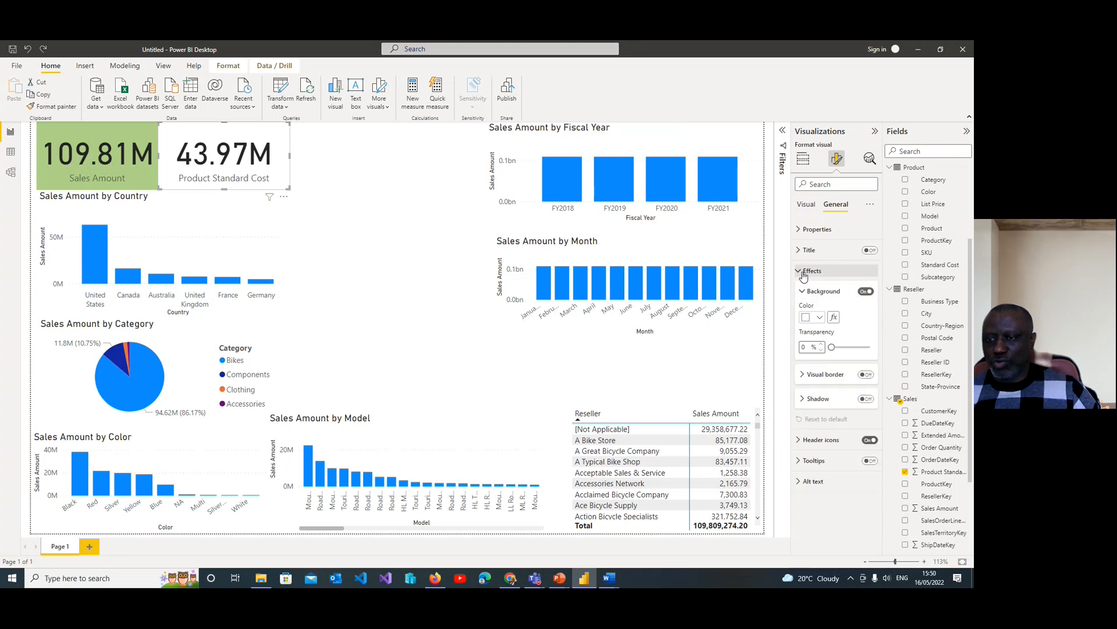
click(820, 318)
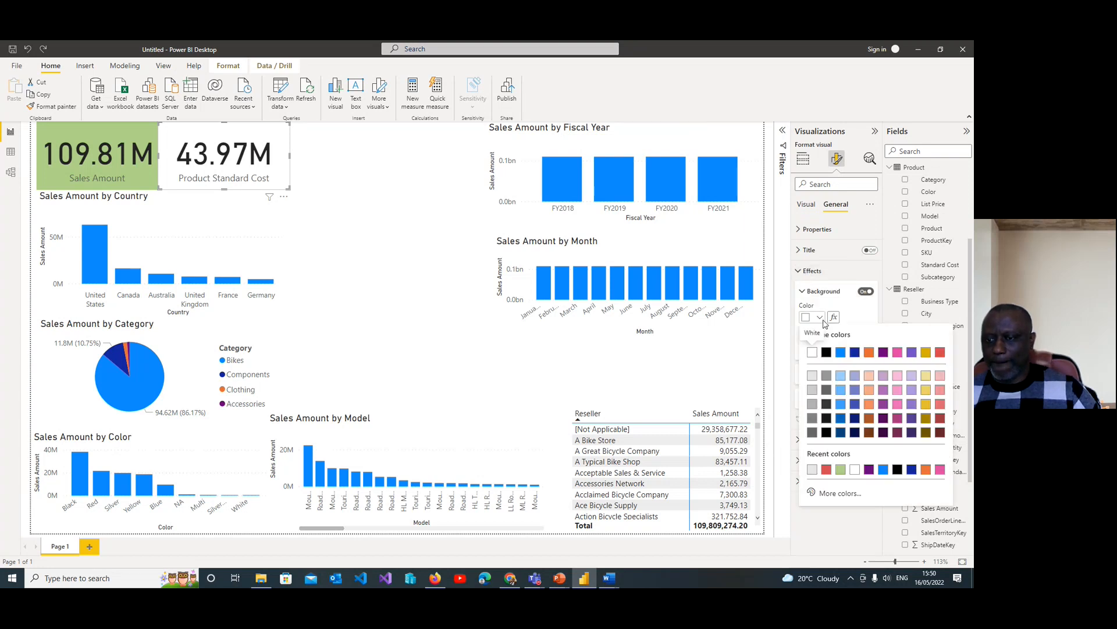
click(814, 391)
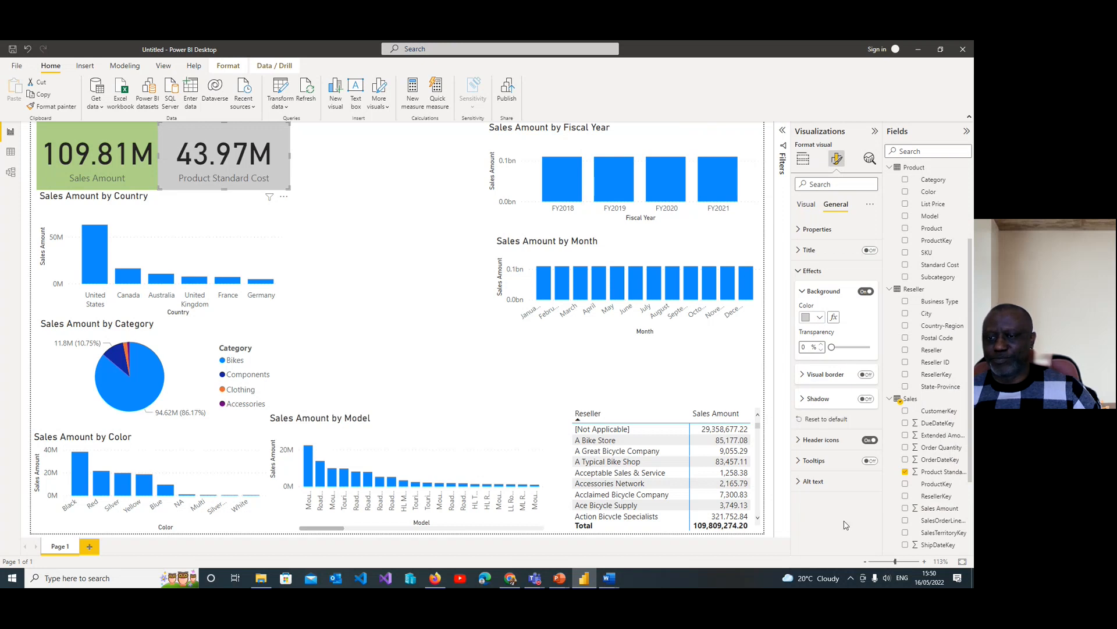
click(739, 370)
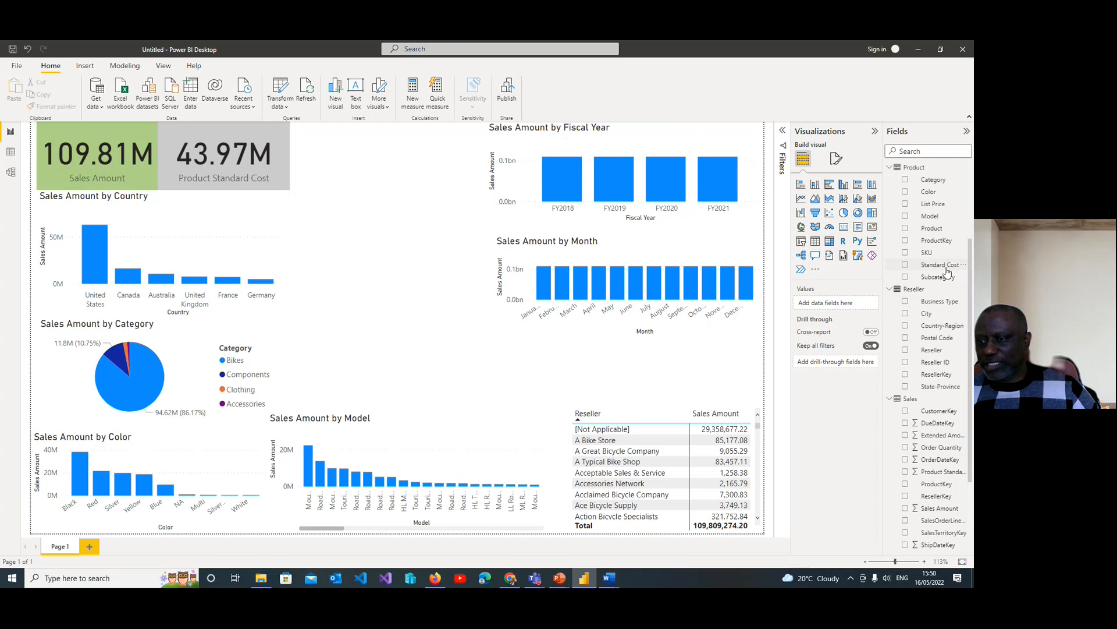
click(336, 101)
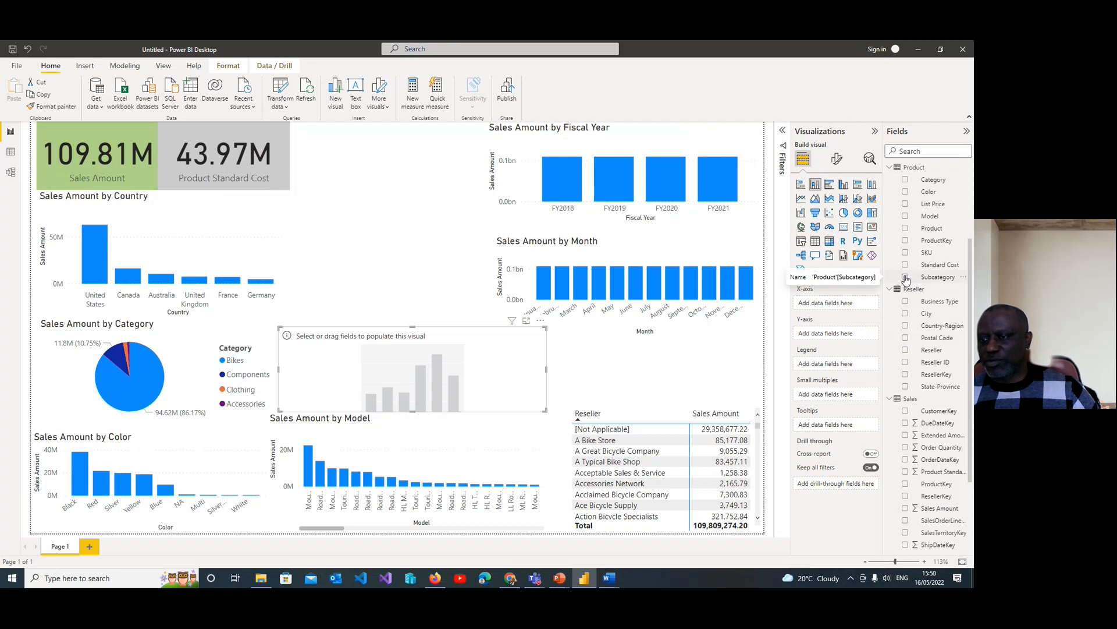
click(905, 229)
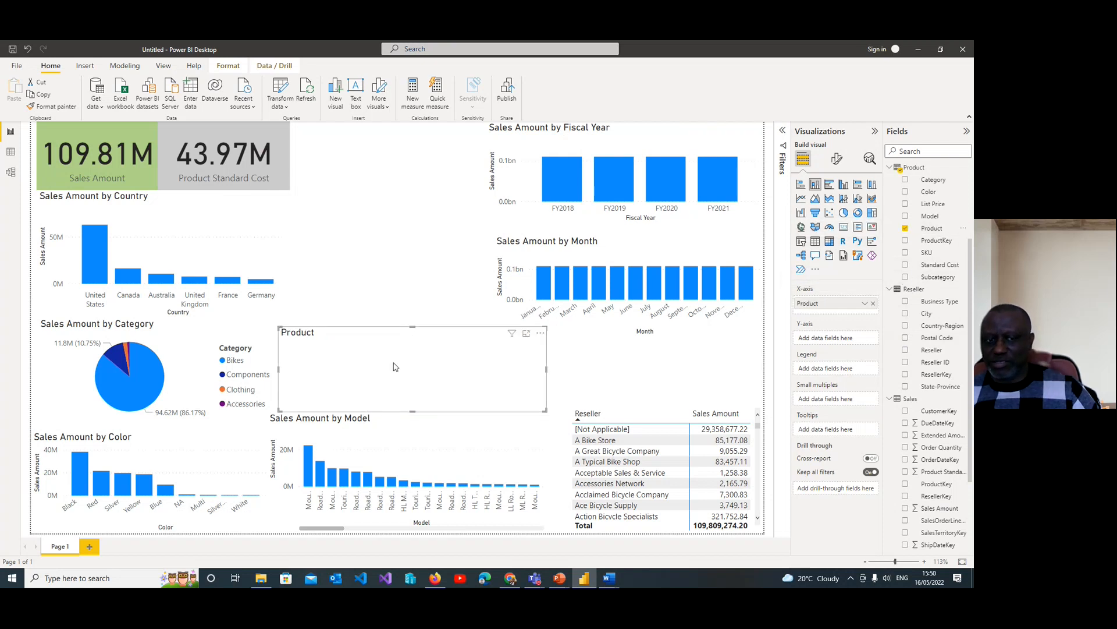
click(906, 508)
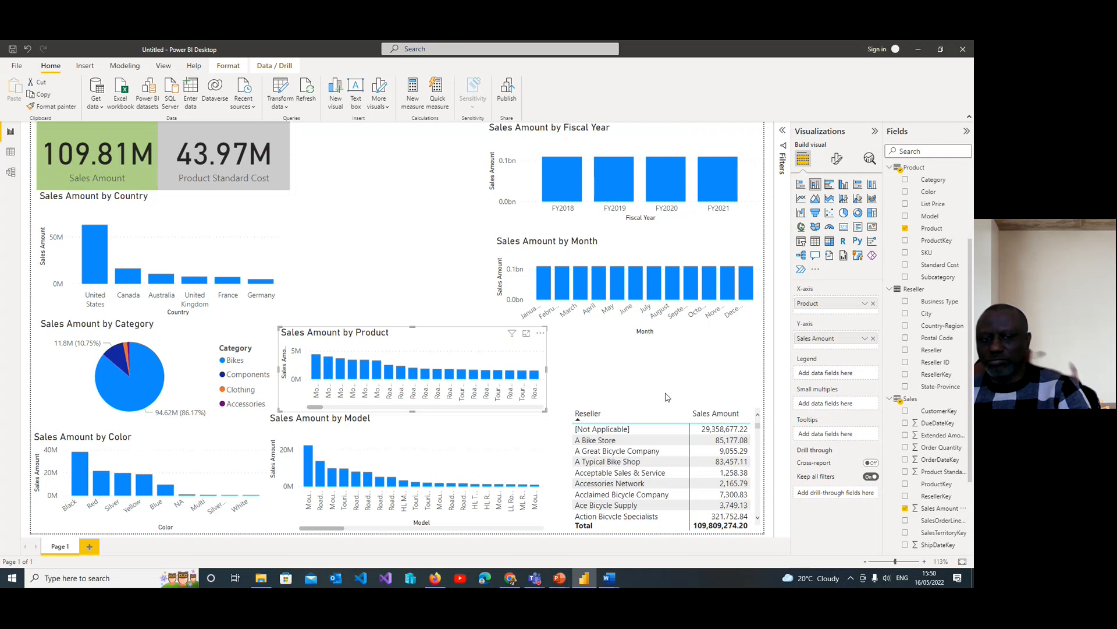
key(Delete)
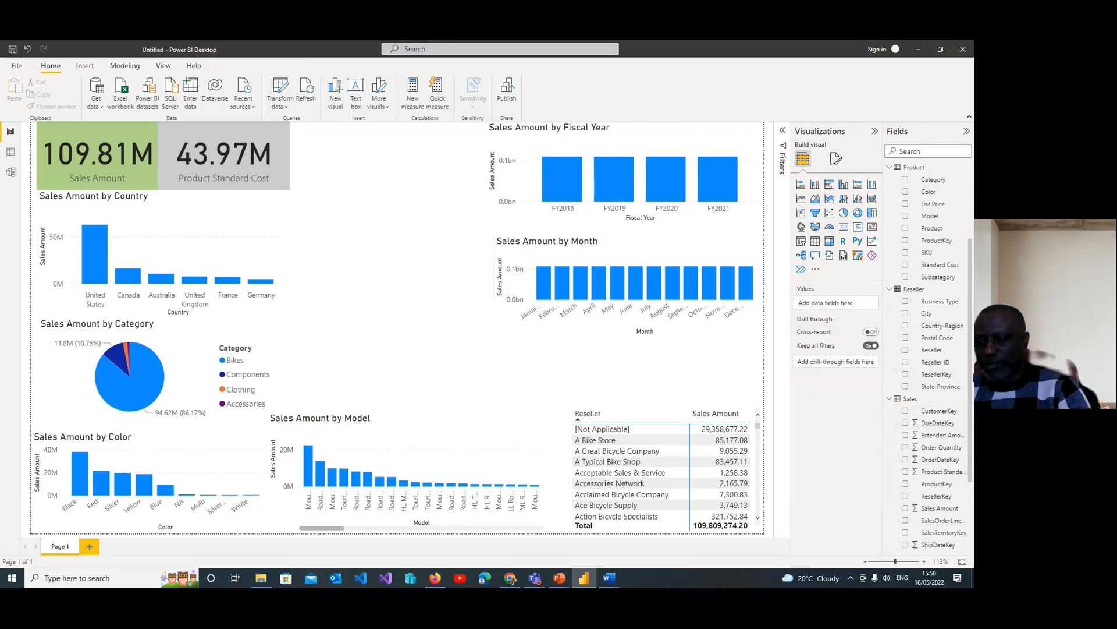
Insert a blank column chart above the Sales Amount by Model chart and expand the SalesOrder table to review its fields
scroll(950, 355, down, 4)
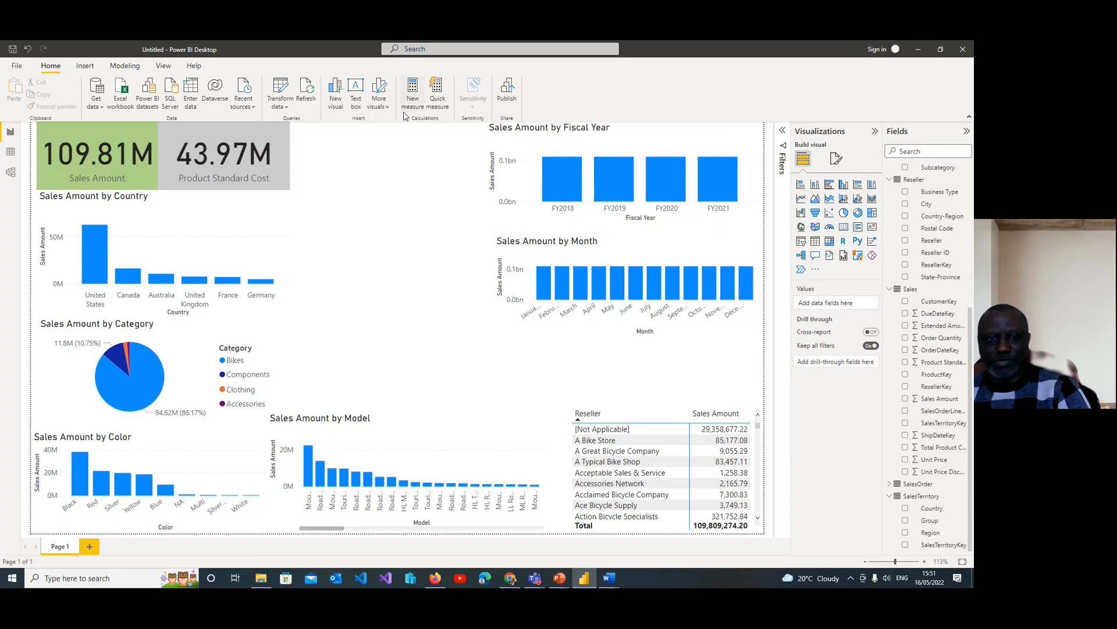
click(336, 92)
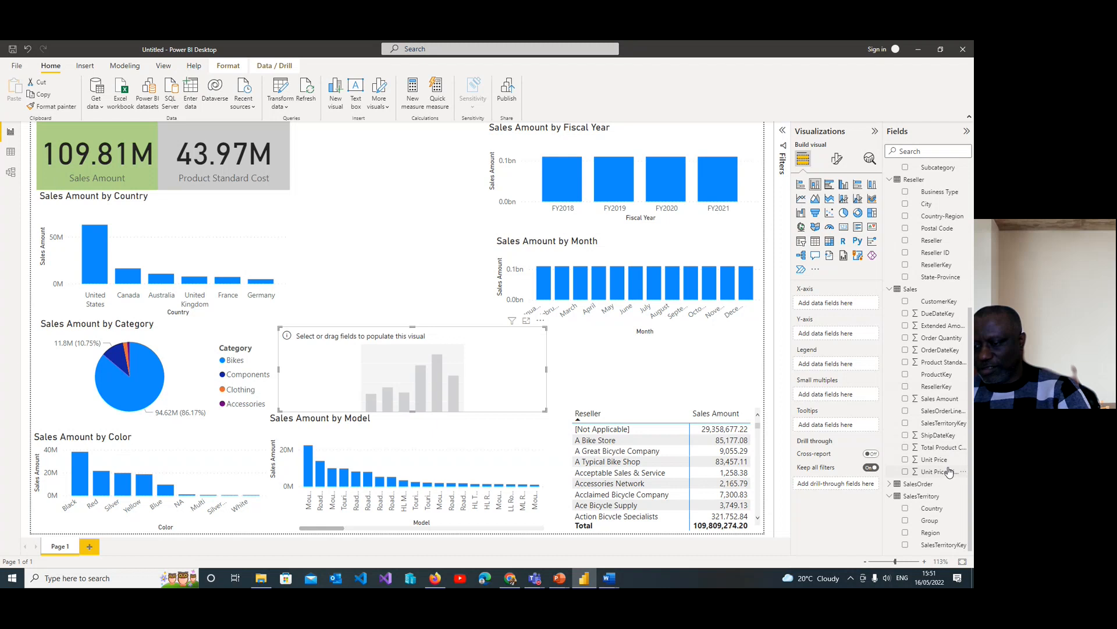
click(889, 484)
scroll(967, 495, down, 1)
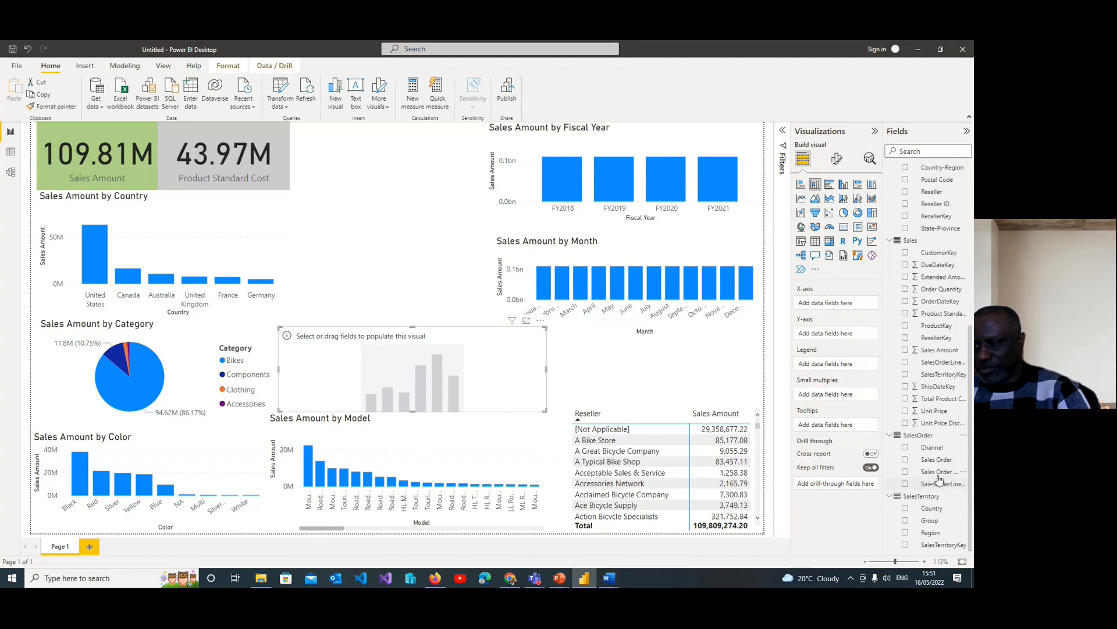
scroll(938, 478, up, 3)
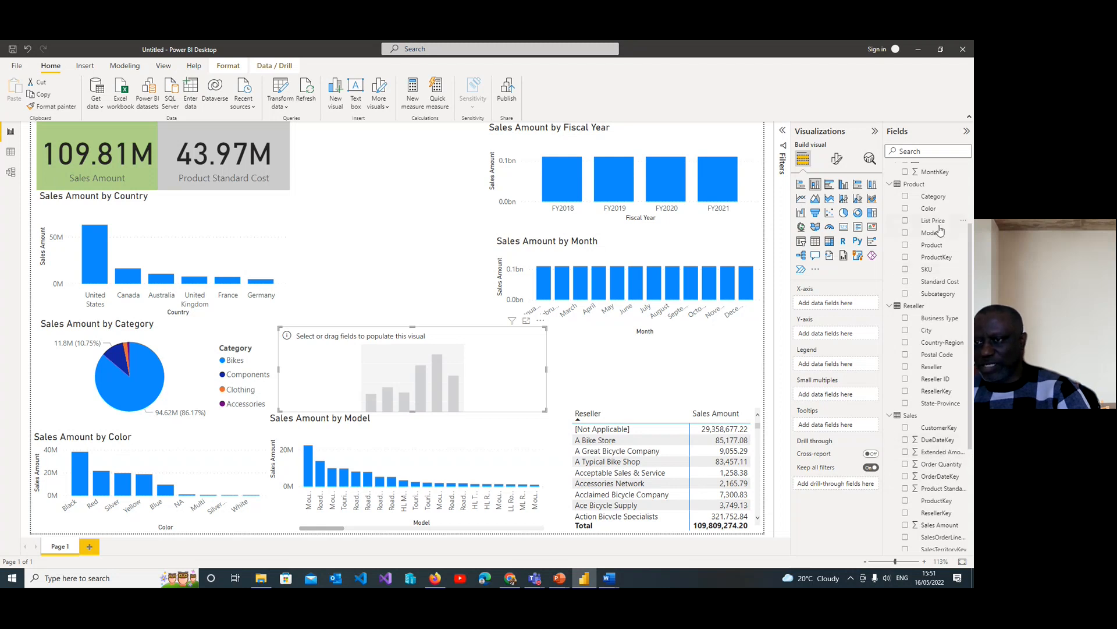
Collapse the Date, Product, Reseller, Sales and SalesOrder tables in the field list
scroll(946, 244, up, 2)
click(891, 181)
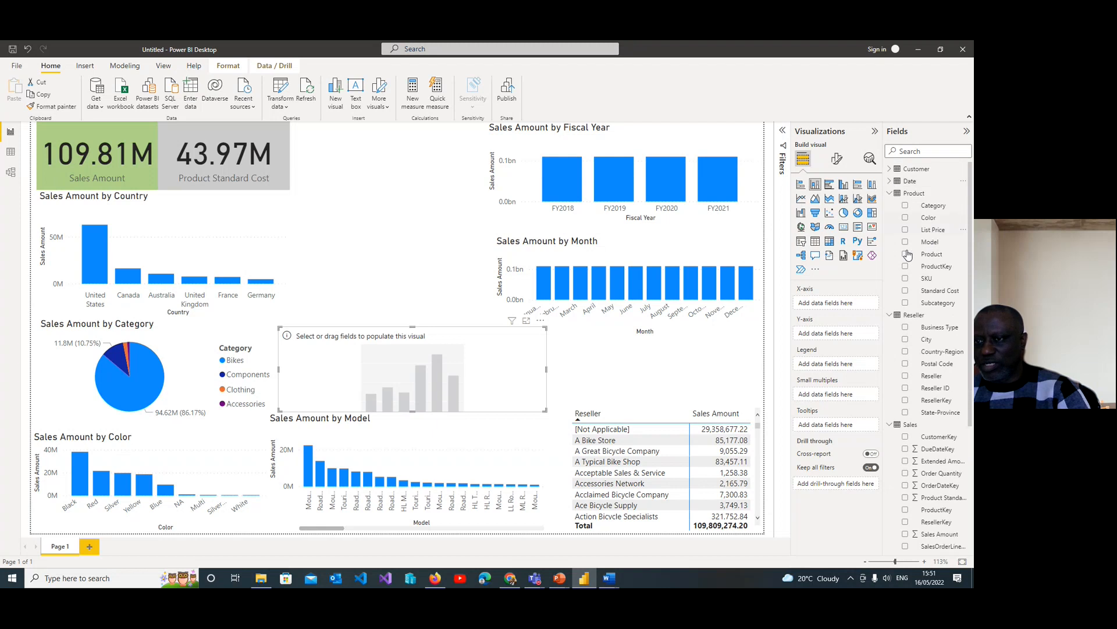
click(889, 194)
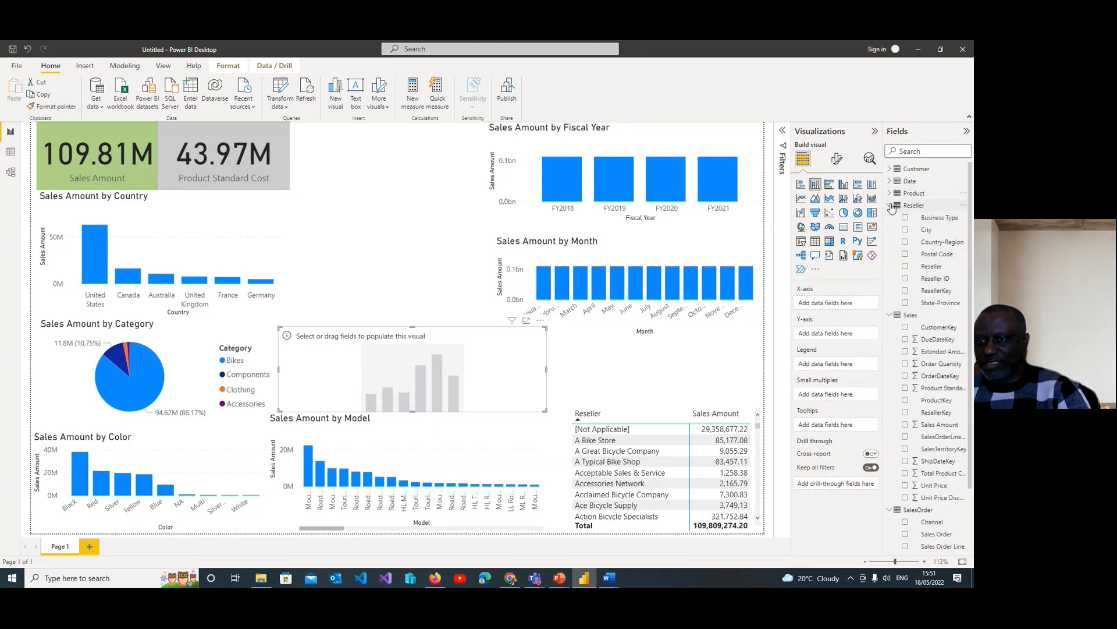
click(889, 205)
click(891, 218)
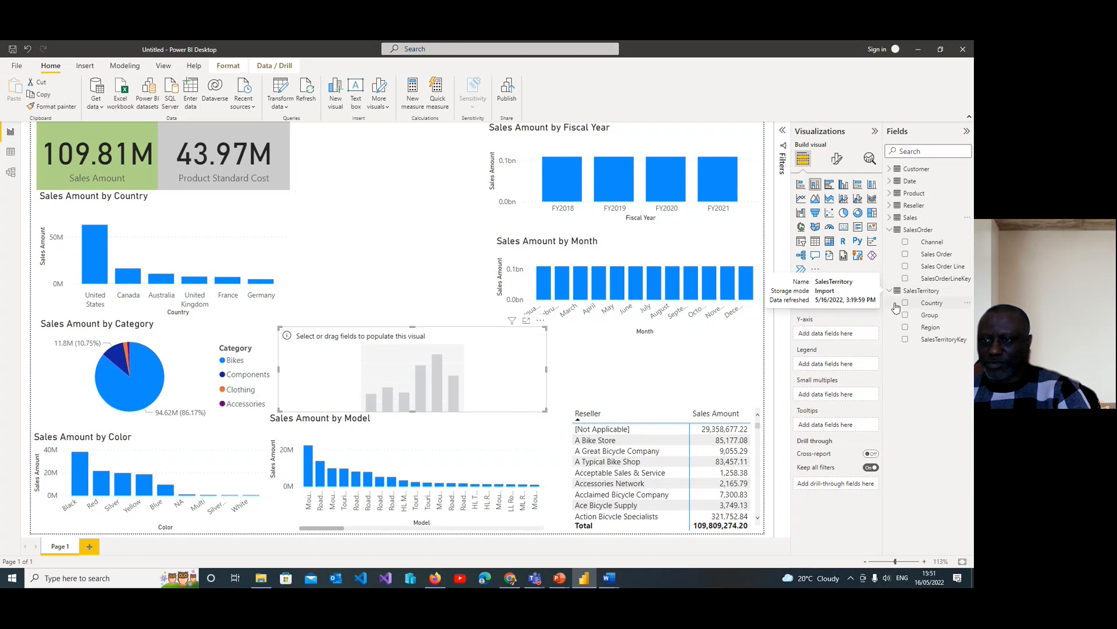
click(891, 232)
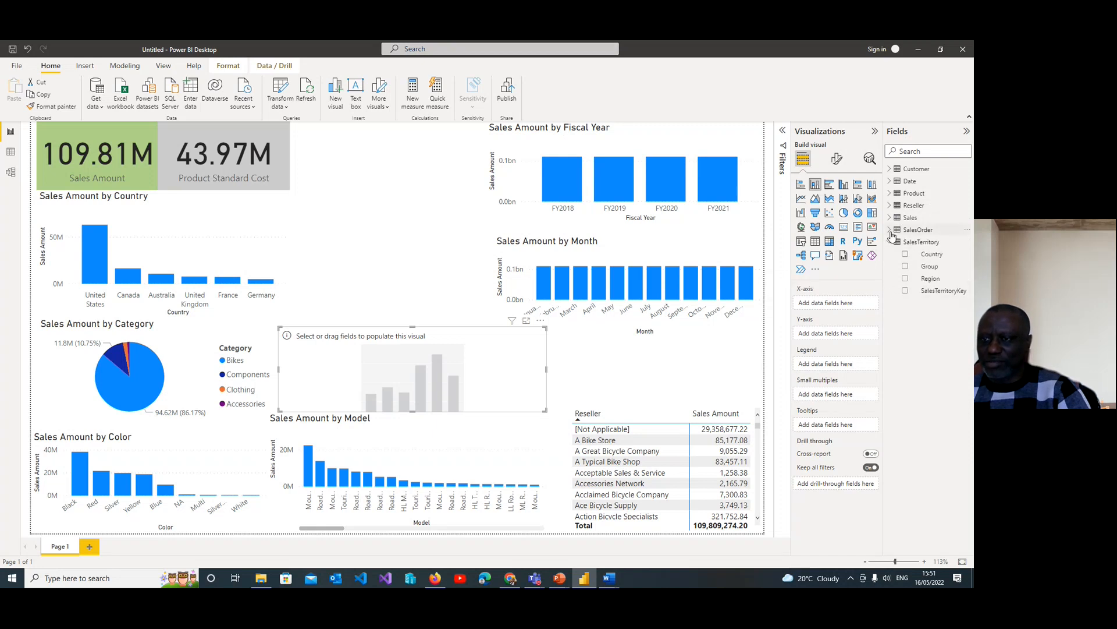
Plot Sales Amount by Customer in the blank column chart, using the Customer and Sales tables
click(891, 170)
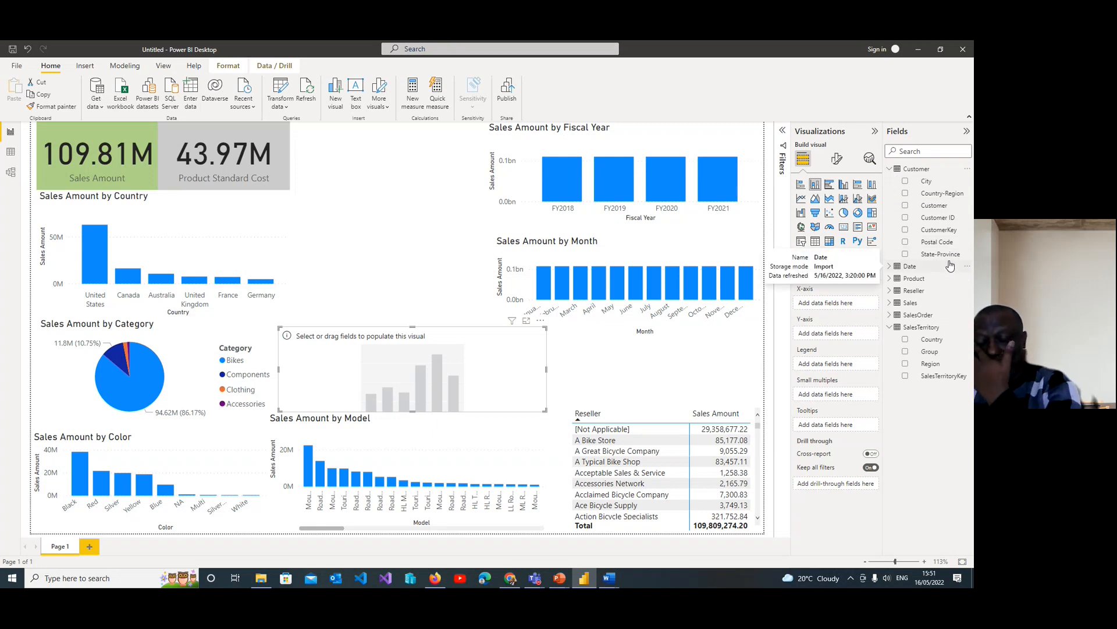
click(906, 206)
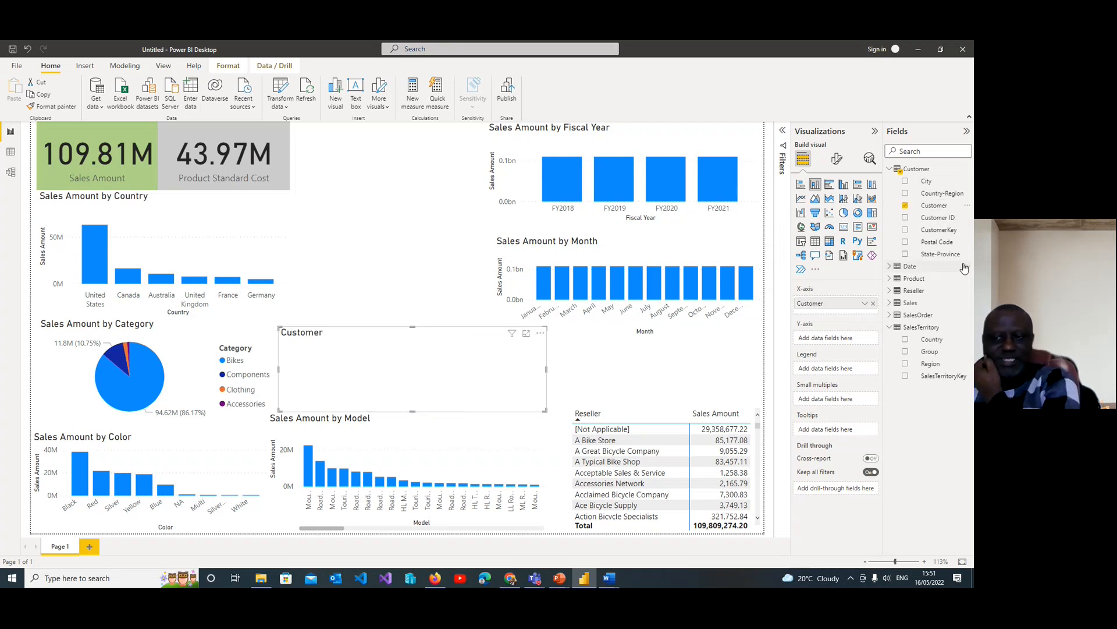
click(891, 304)
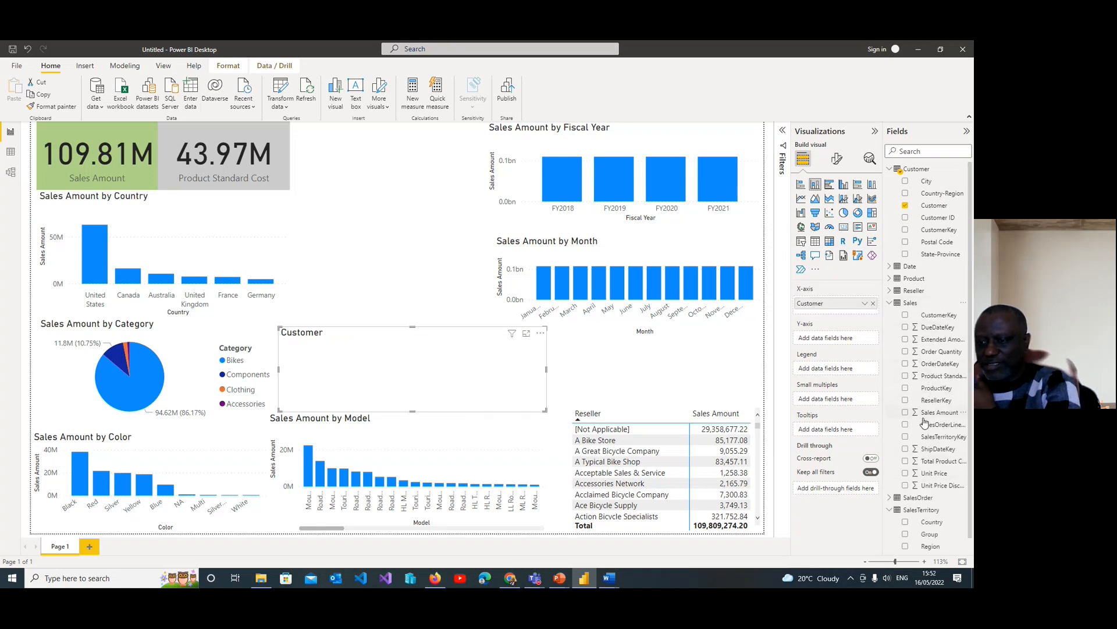
click(912, 414)
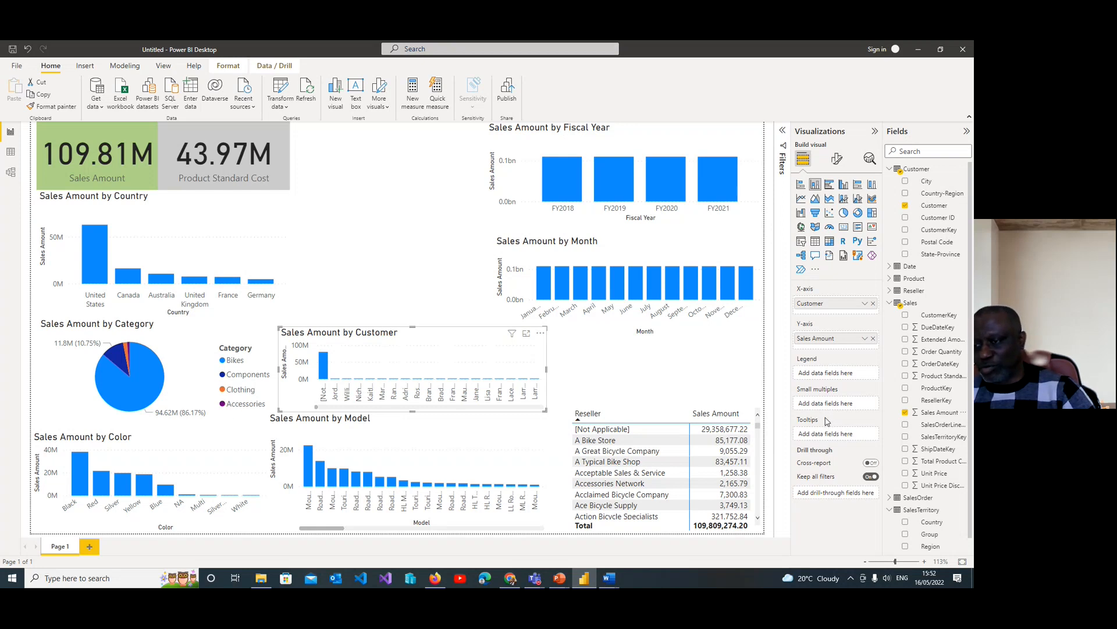
Replace Customer with the Customer table's State-Province field in the new chart and widen the chart slightly
click(905, 206)
click(906, 254)
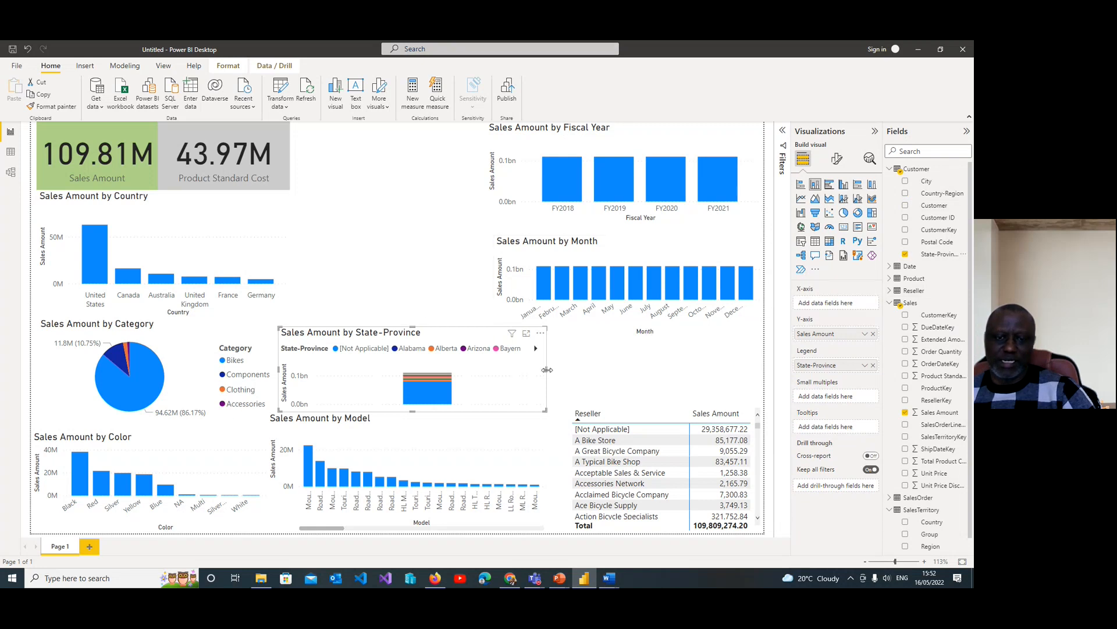
drag(511, 370, 575, 381)
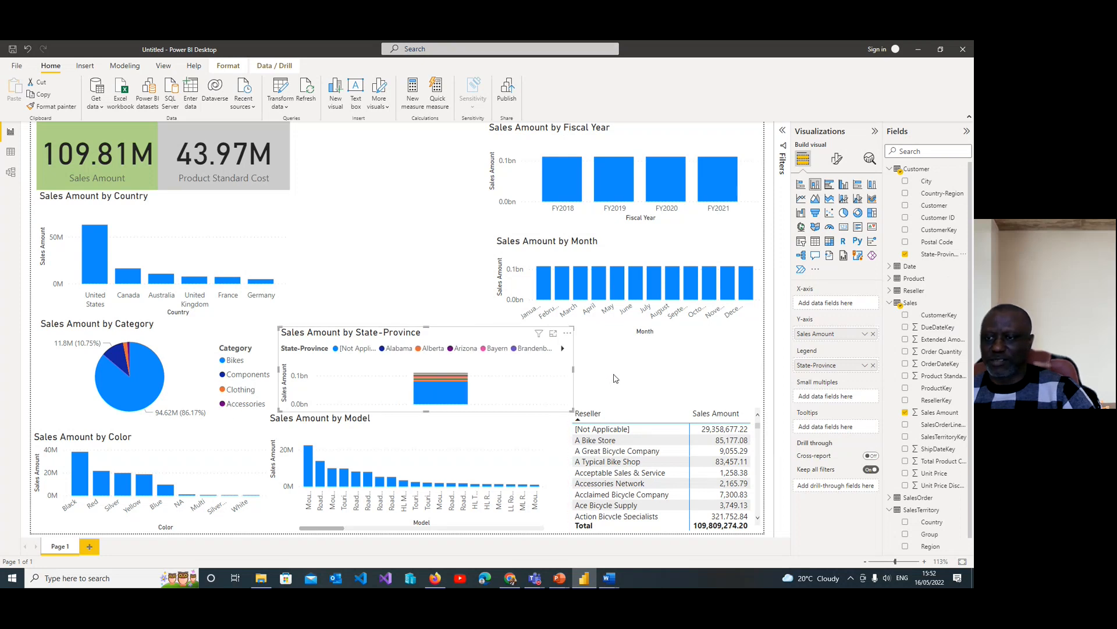
Try line, clustered bar, stacked column and 100% stacked bar types for the State-Province chart, then convert it to a treemap
click(816, 200)
click(801, 199)
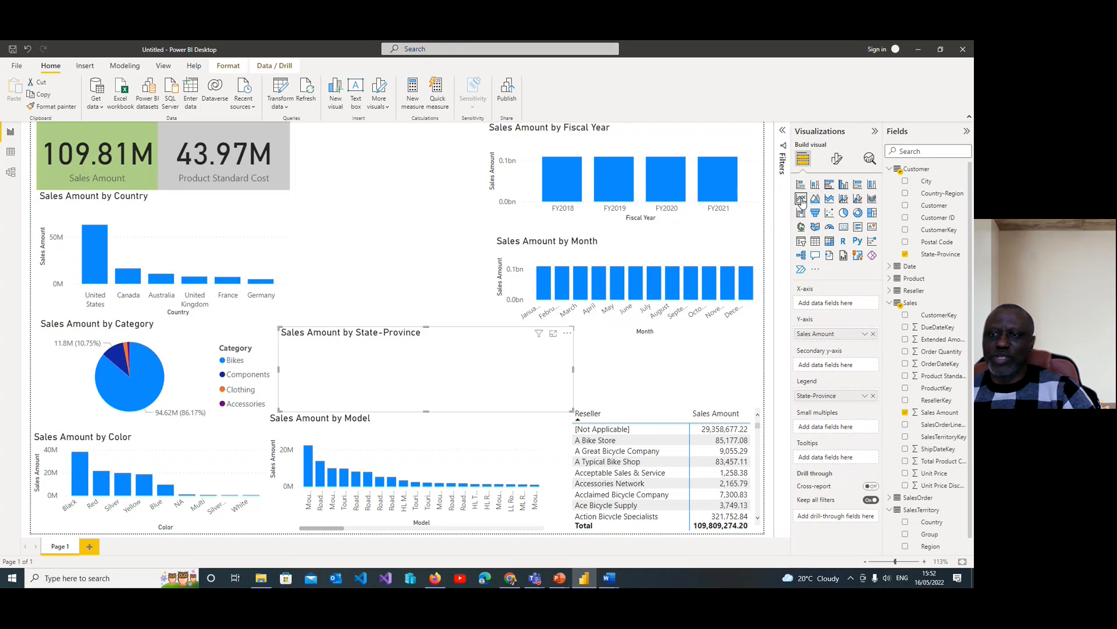
click(831, 186)
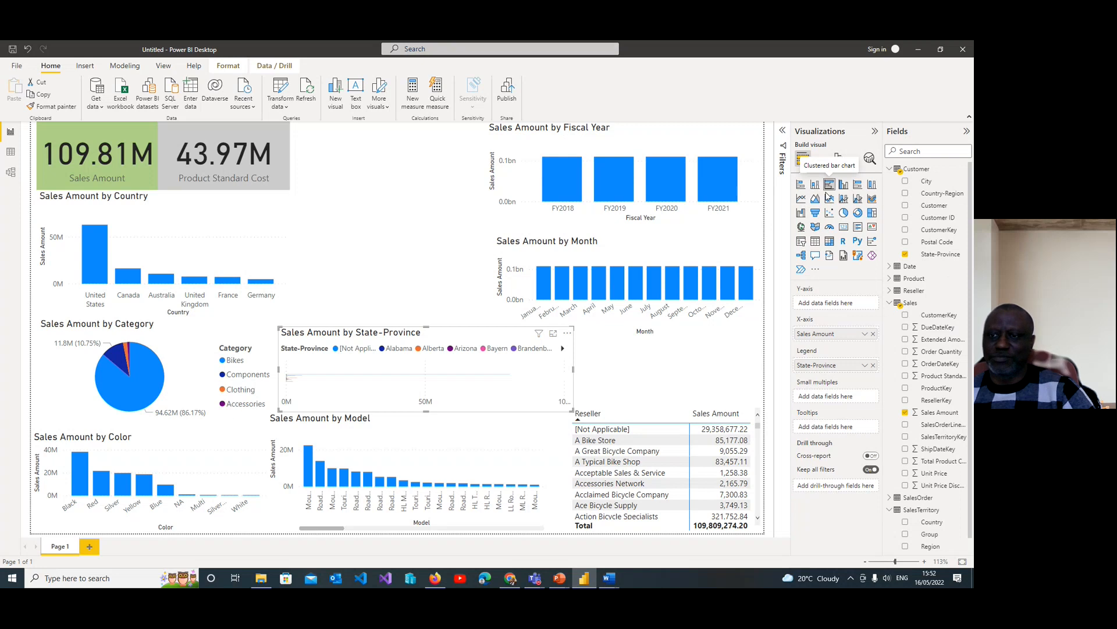
click(801, 185)
click(815, 185)
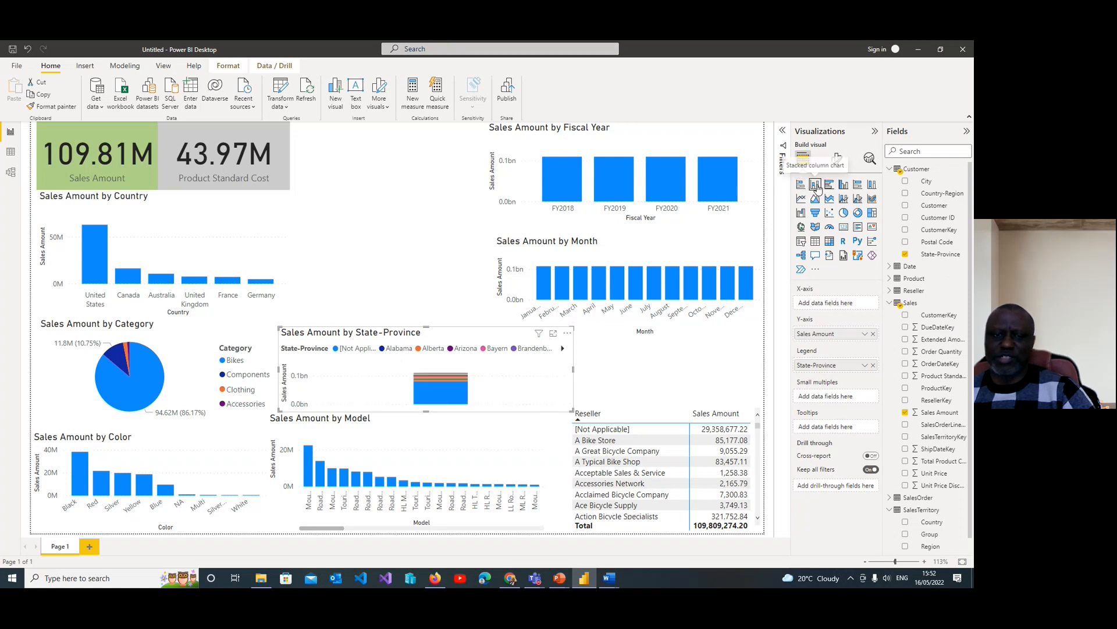
click(857, 186)
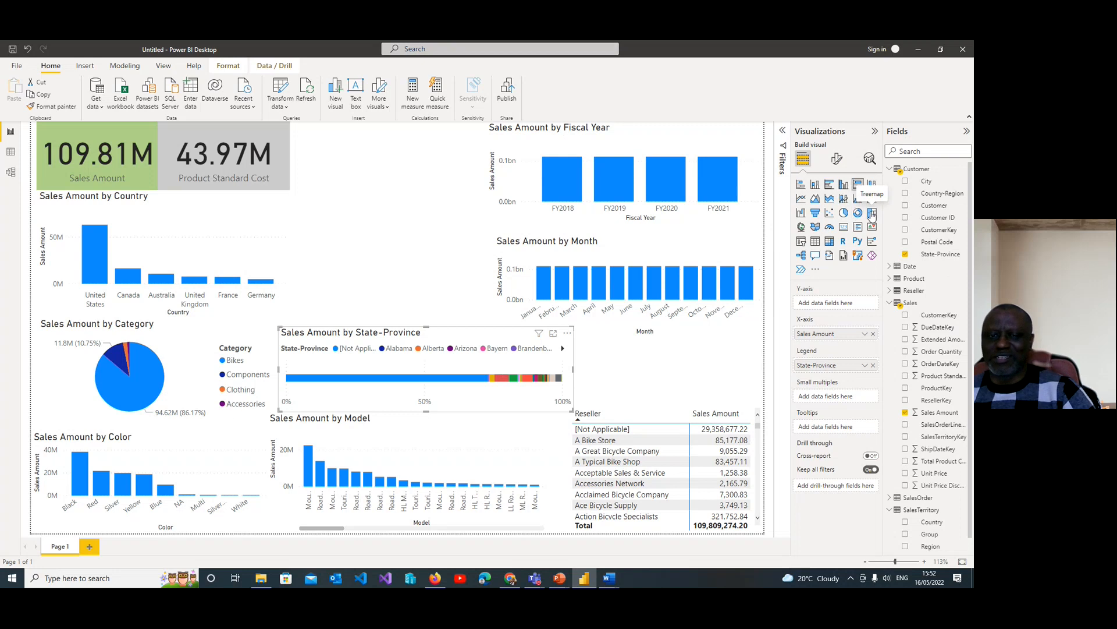
click(871, 213)
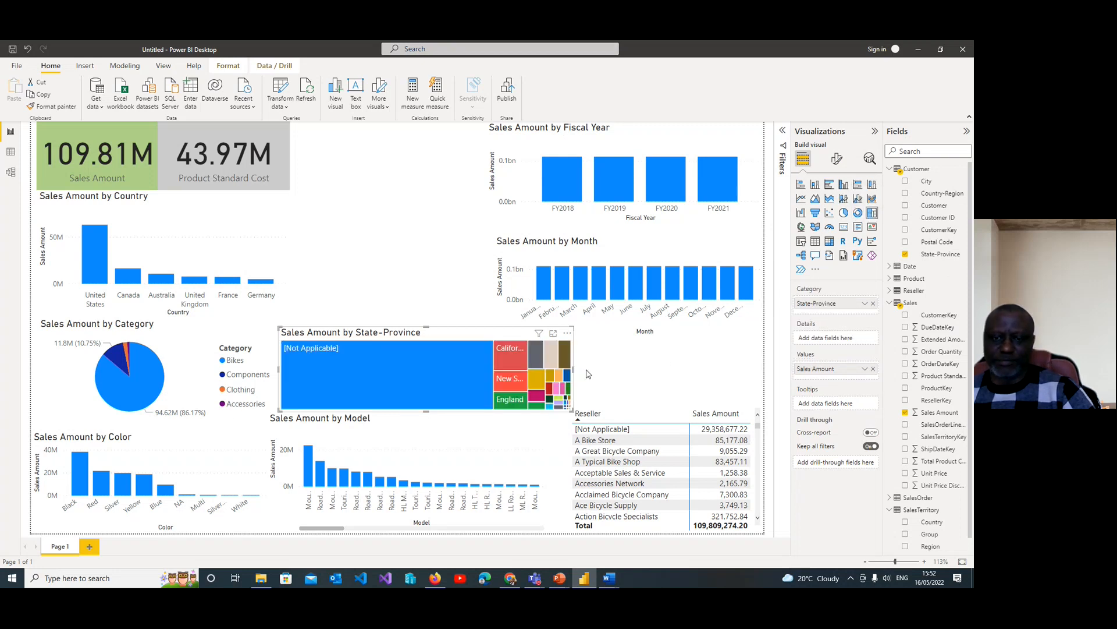
Lower the top edge of the reseller matrix and widen the State-Province treemap toward the page's right edge
click(645, 413)
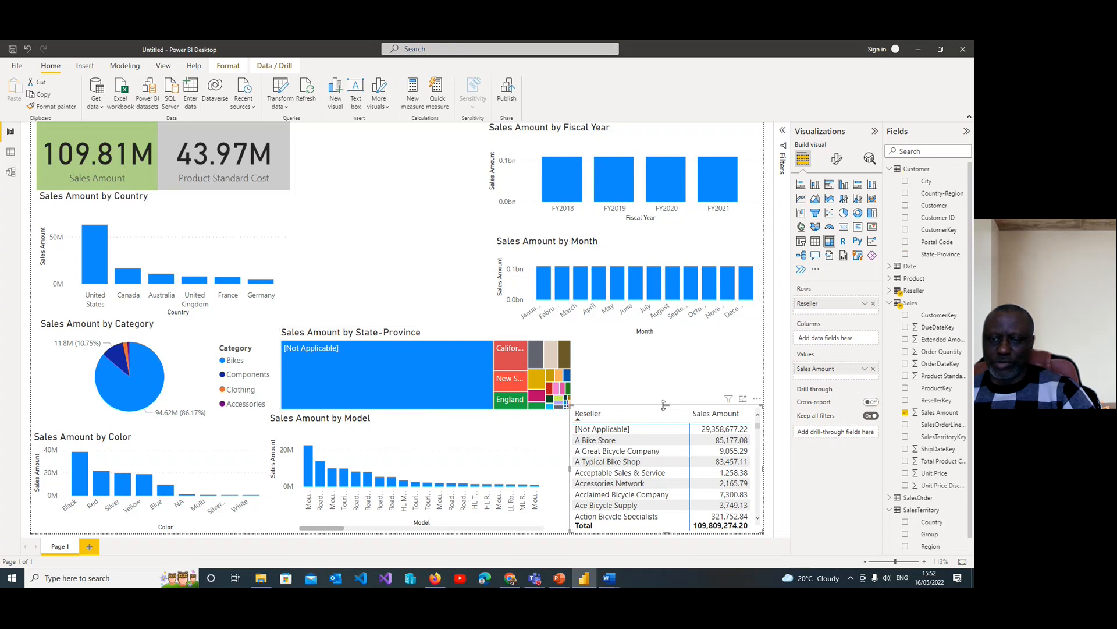
drag(664, 409, 665, 429)
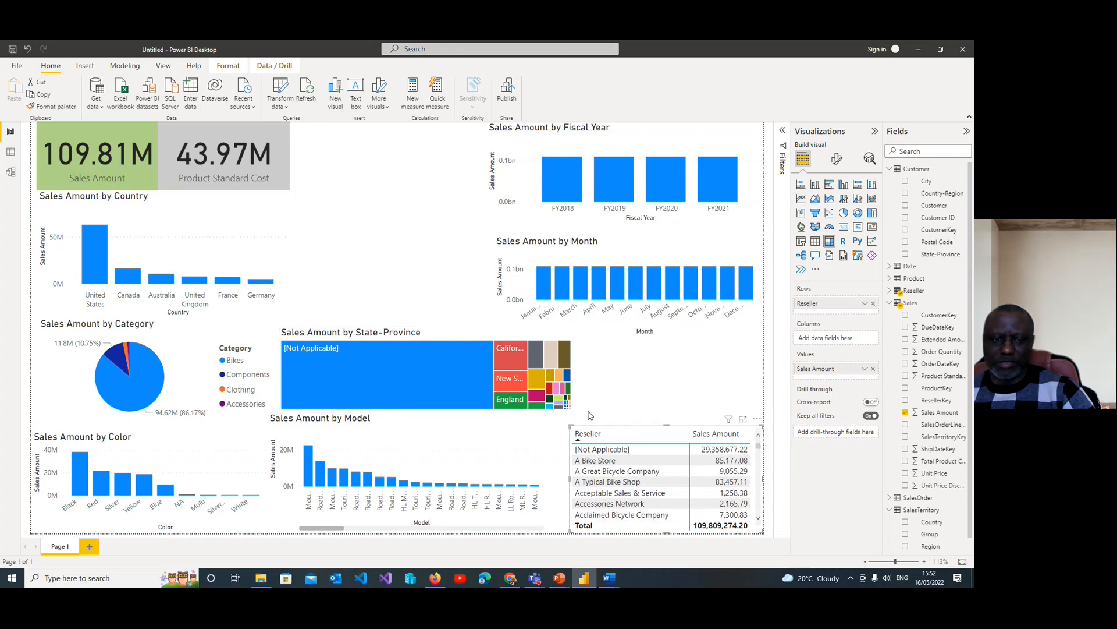
click(566, 376)
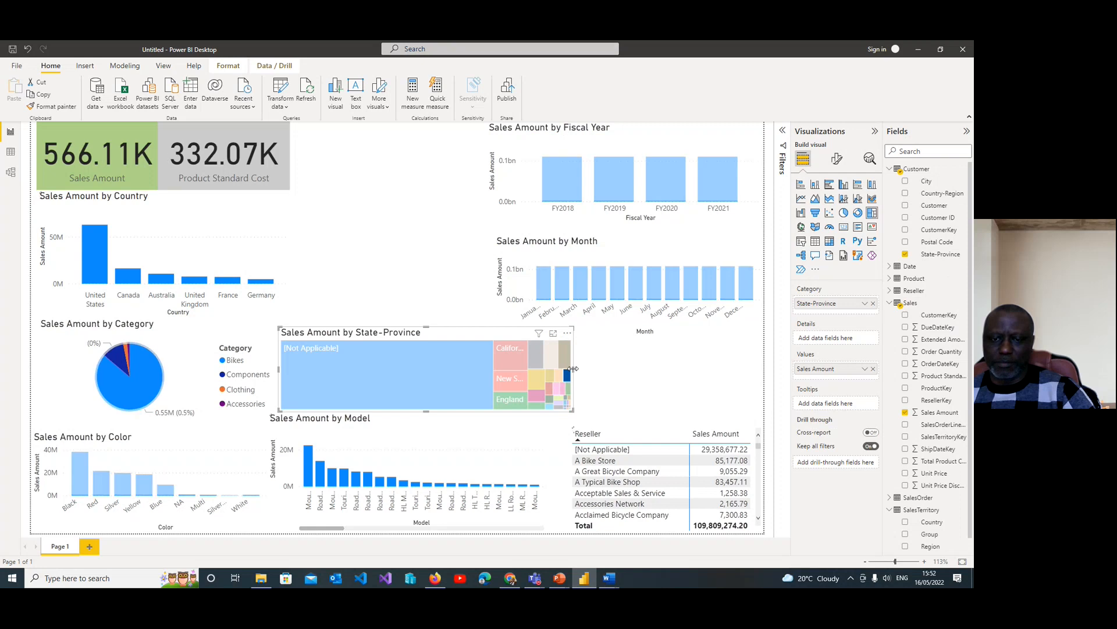
drag(587, 370, 753, 371)
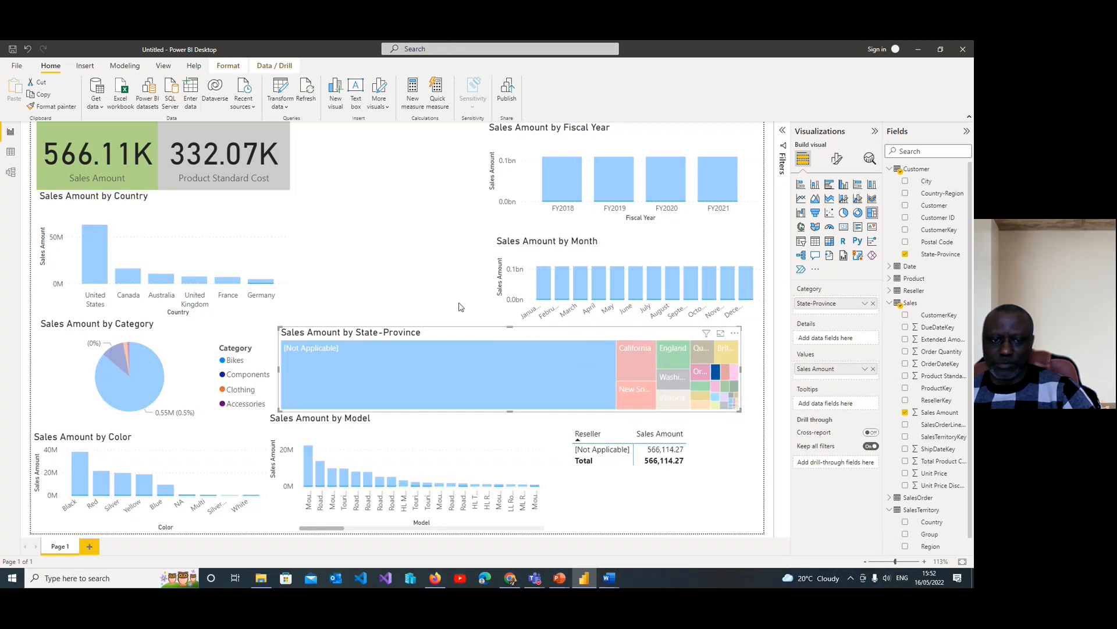
click(422, 263)
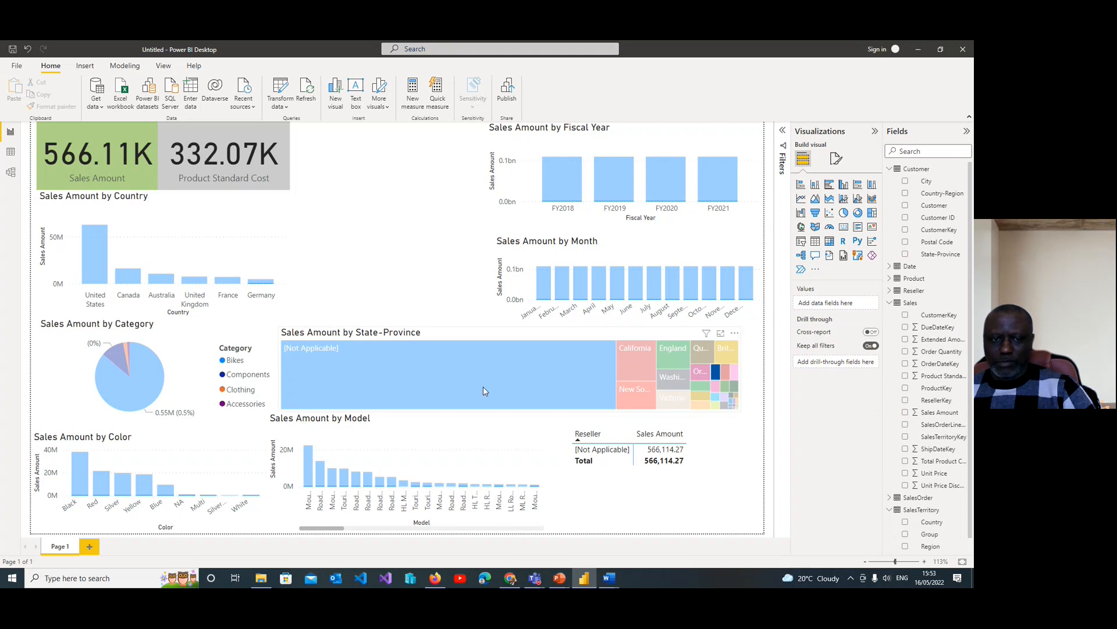
Cross-filter the report by California and [Not Applicable] in the State-Province treemap, compare the cards and reseller matrix, and clear the selection
click(557, 384)
click(635, 357)
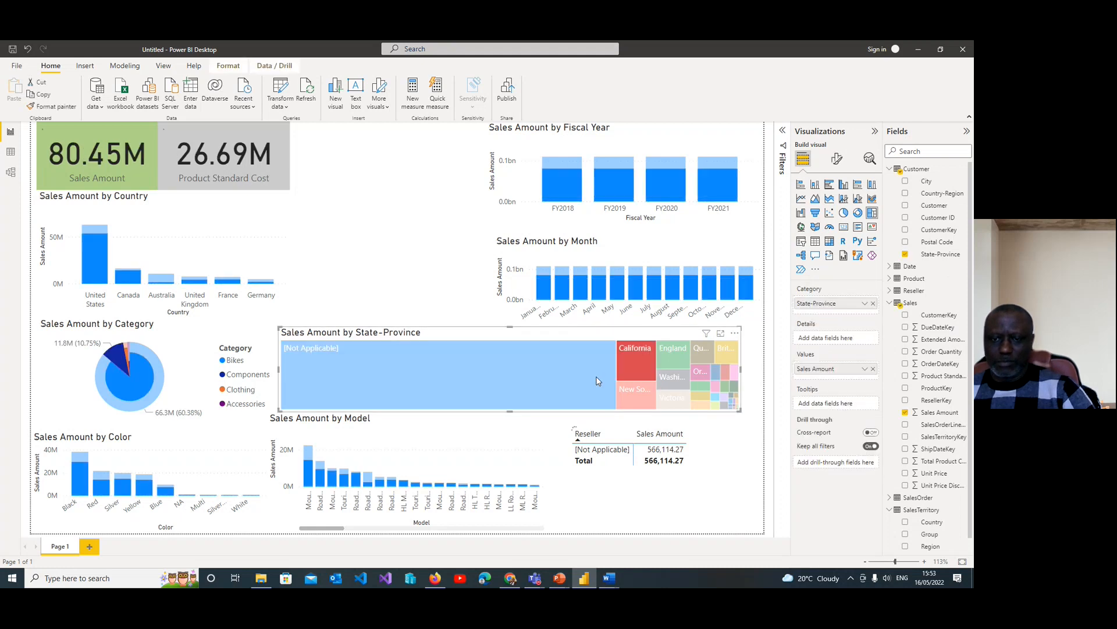
click(499, 366)
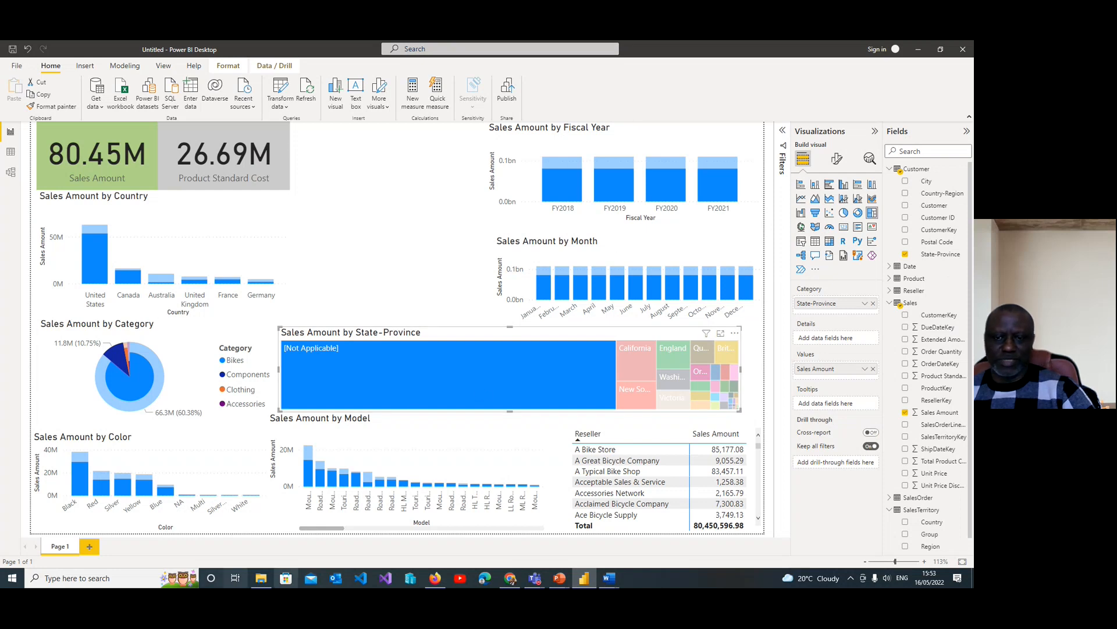
click(635, 356)
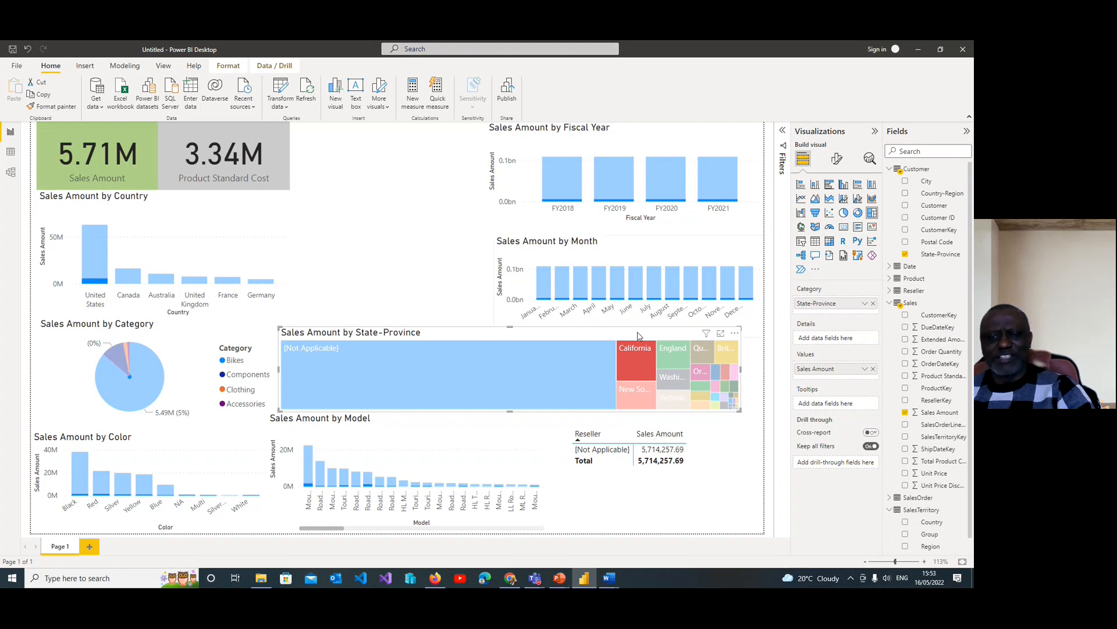
click(683, 459)
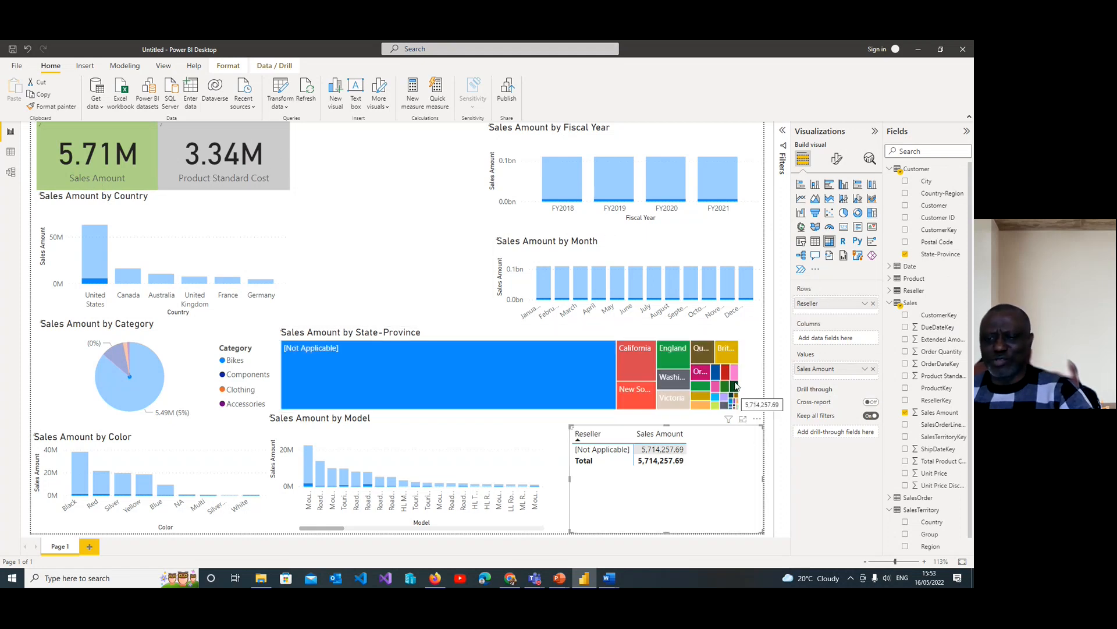
click(750, 407)
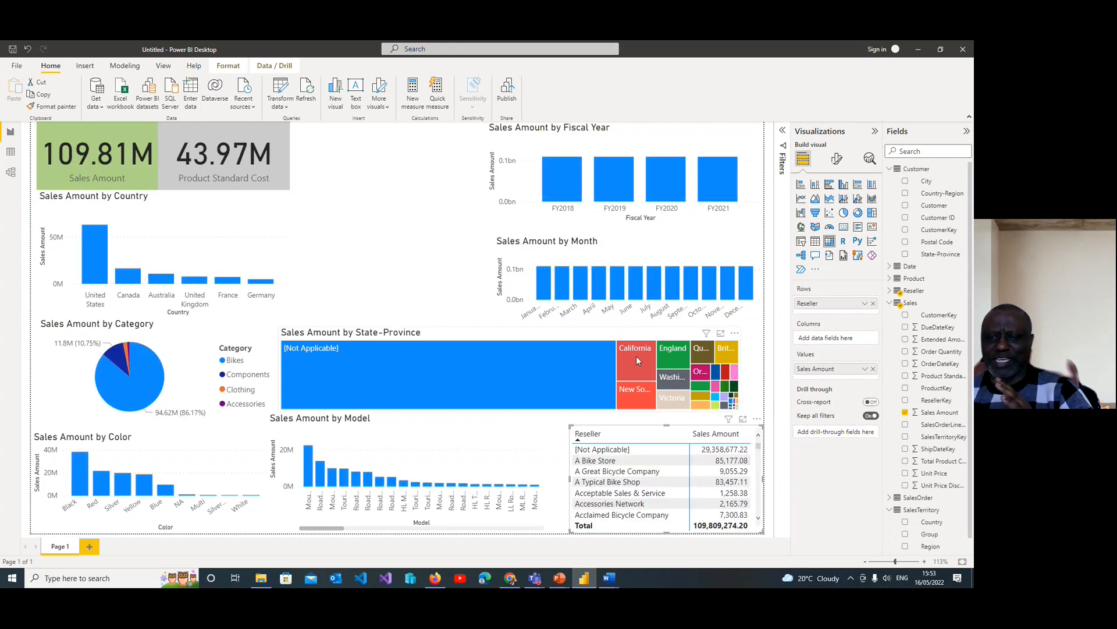
click(638, 357)
click(577, 362)
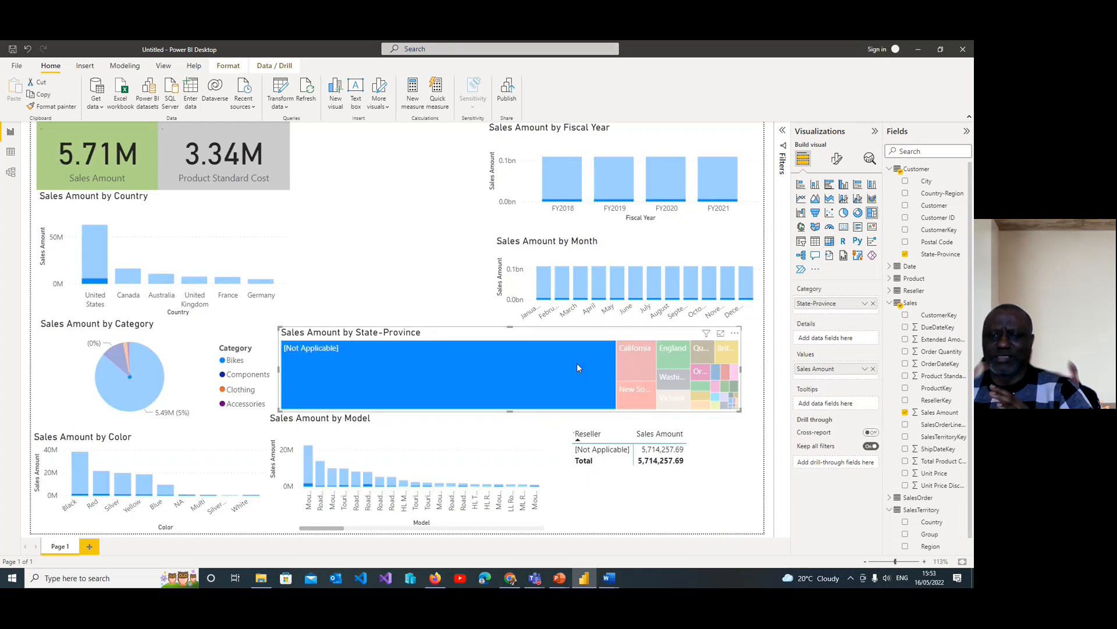
click(534, 374)
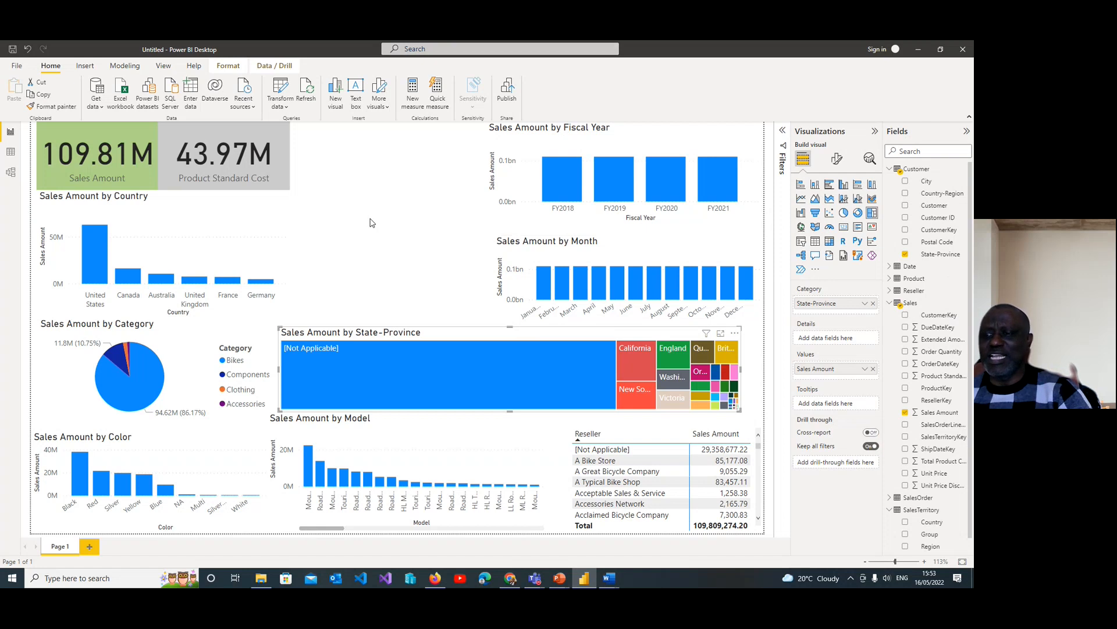
click(389, 236)
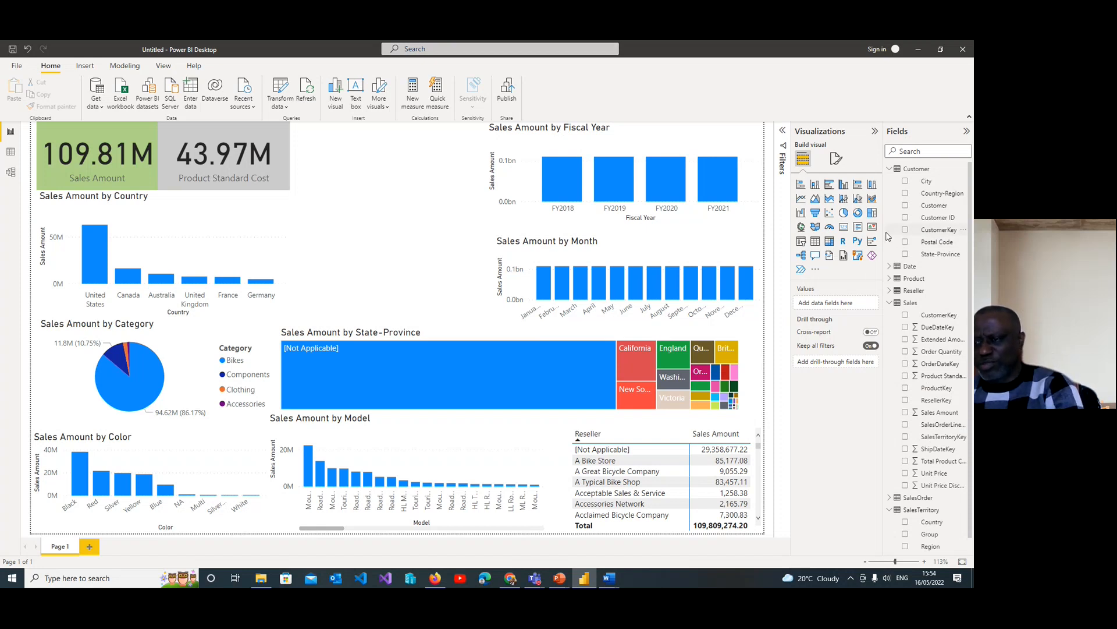
Try adding Year and then Quarter from the Date table's Date Hierarchy to the fiscal year chart's X-axis, removing each again
click(890, 169)
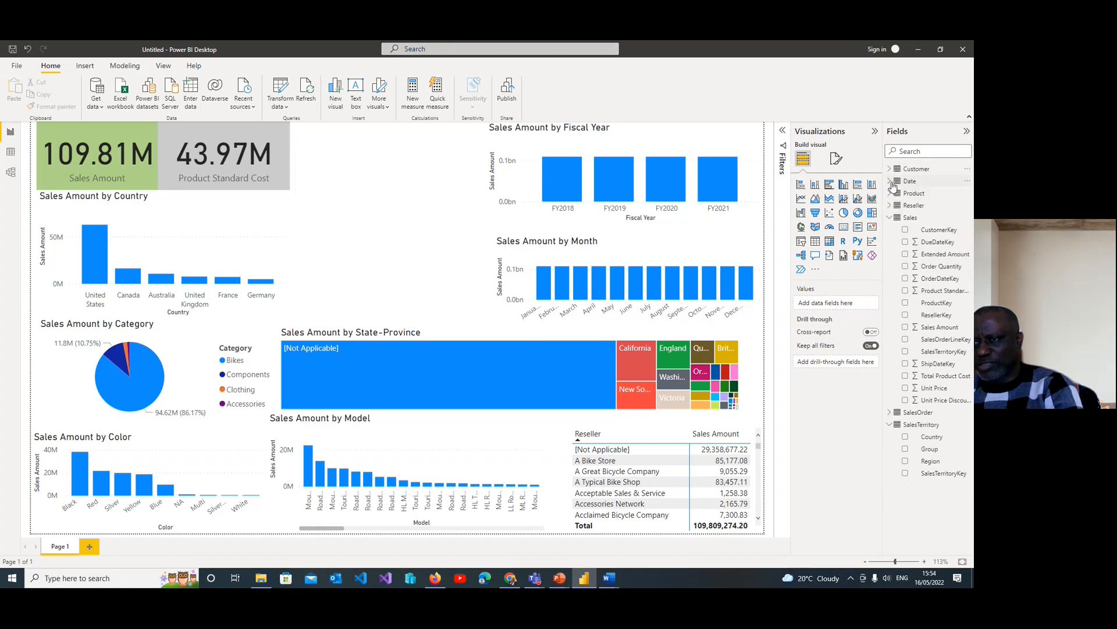
click(892, 182)
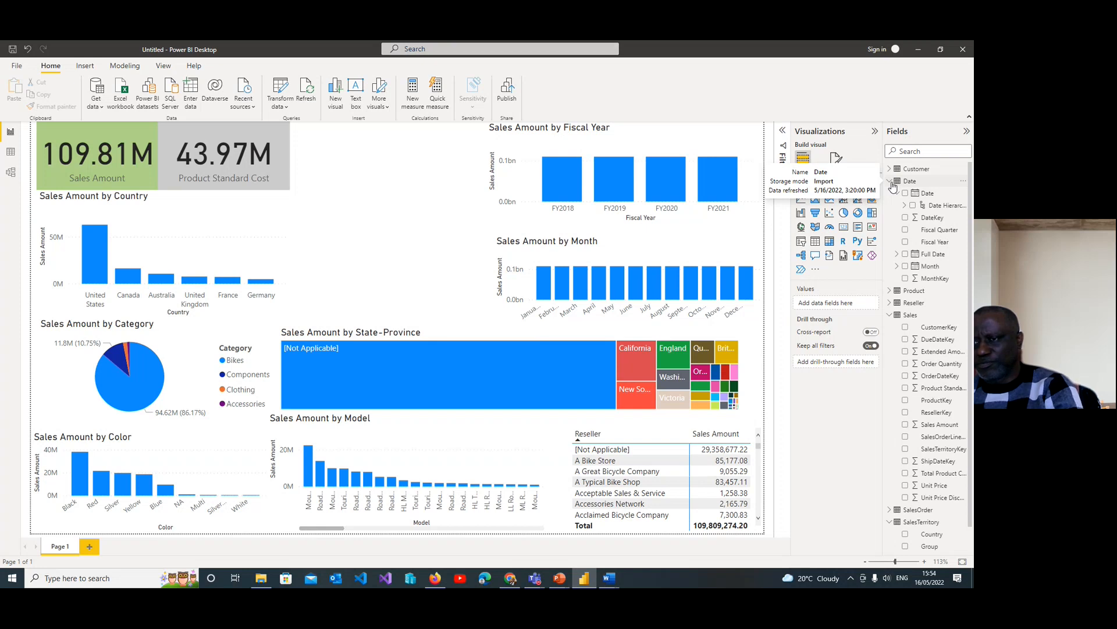
click(905, 206)
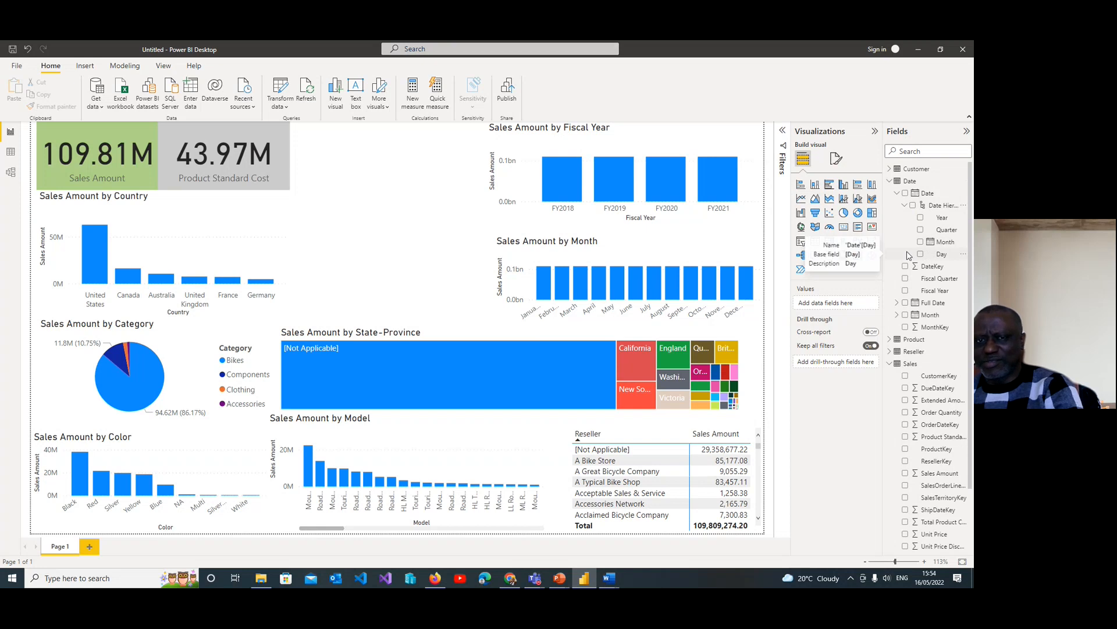
click(655, 140)
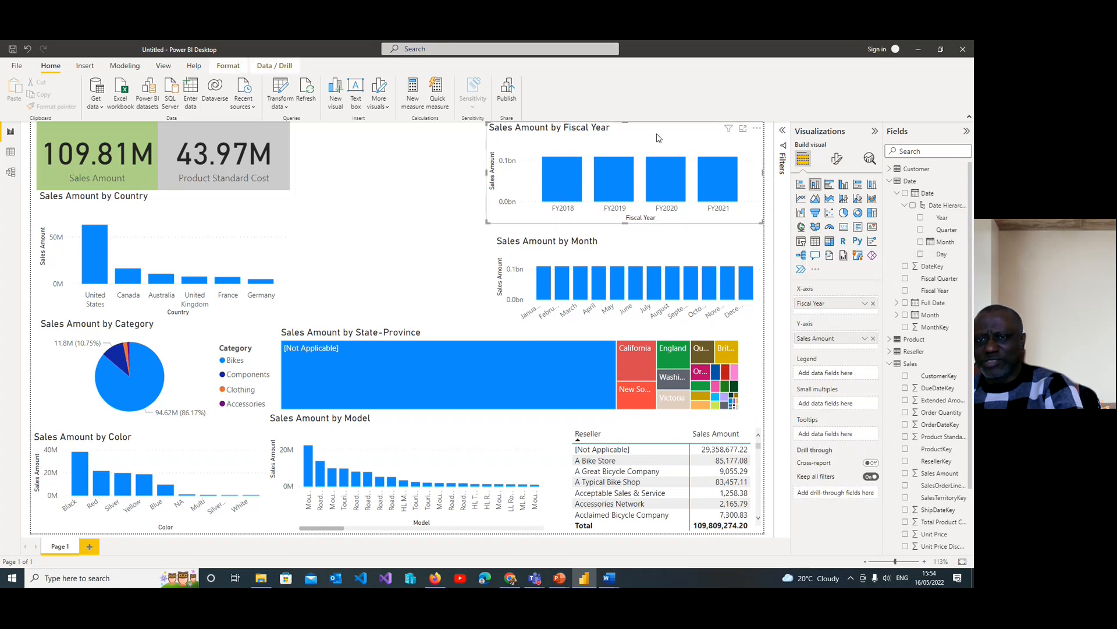
click(921, 217)
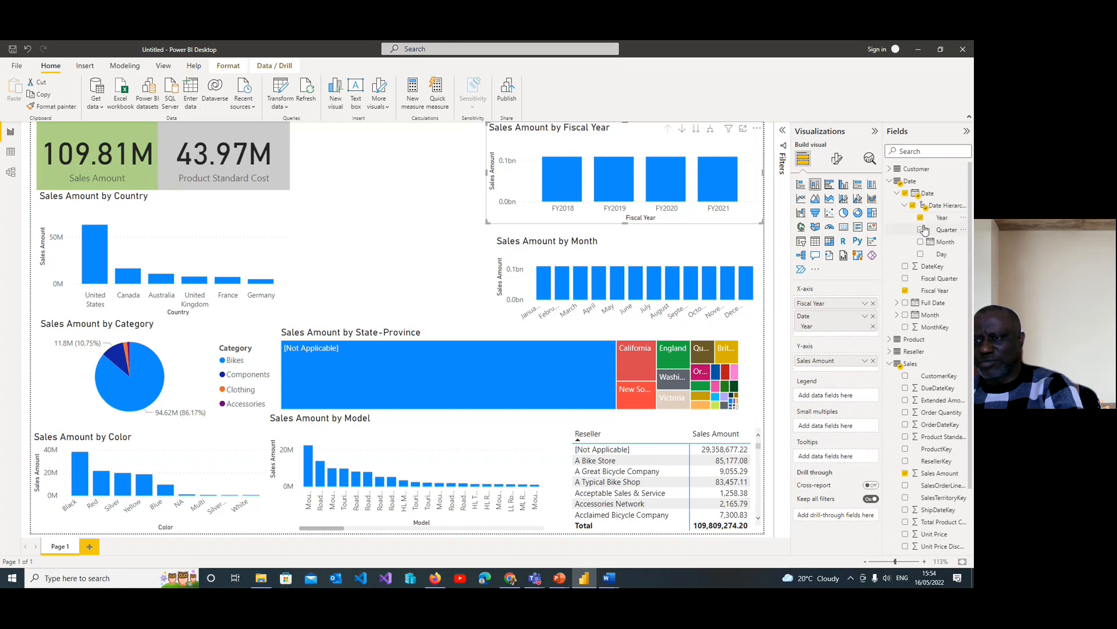
click(921, 217)
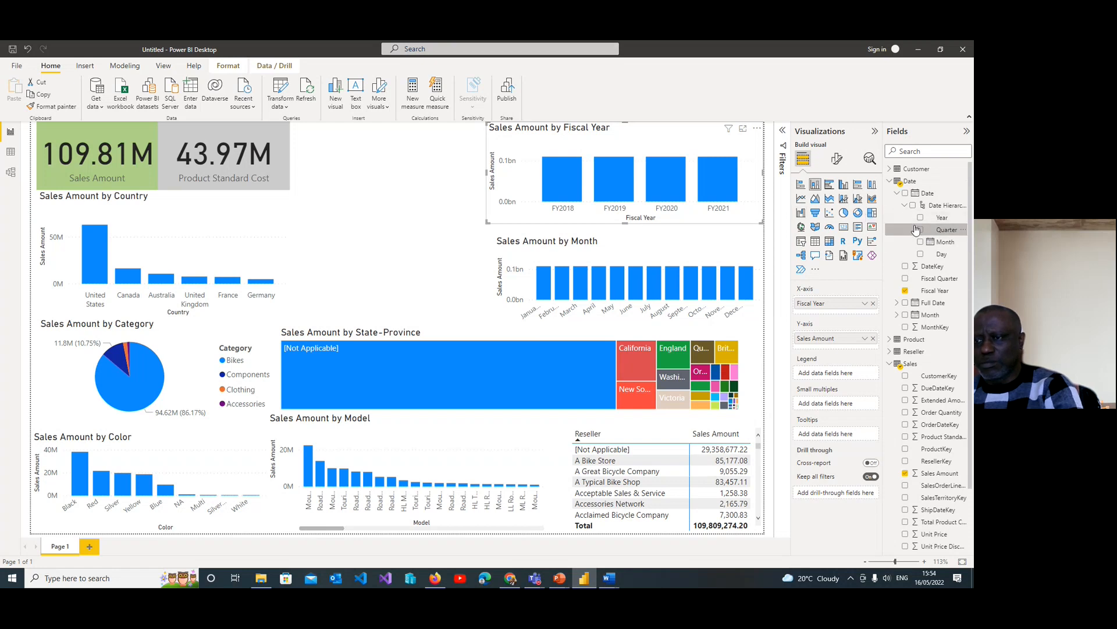
click(921, 230)
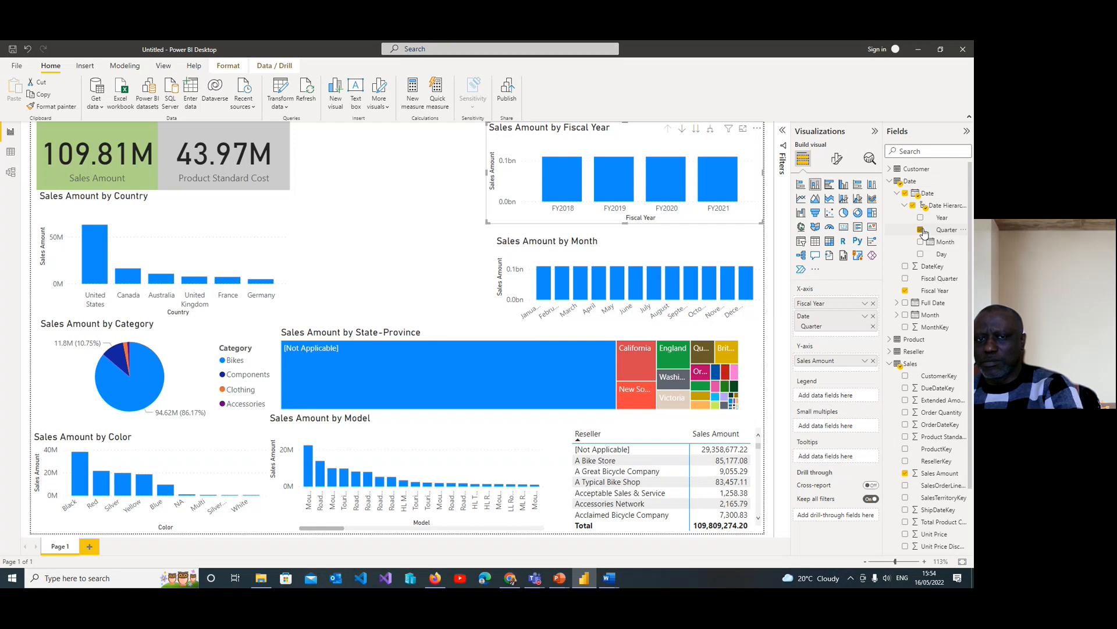
click(922, 231)
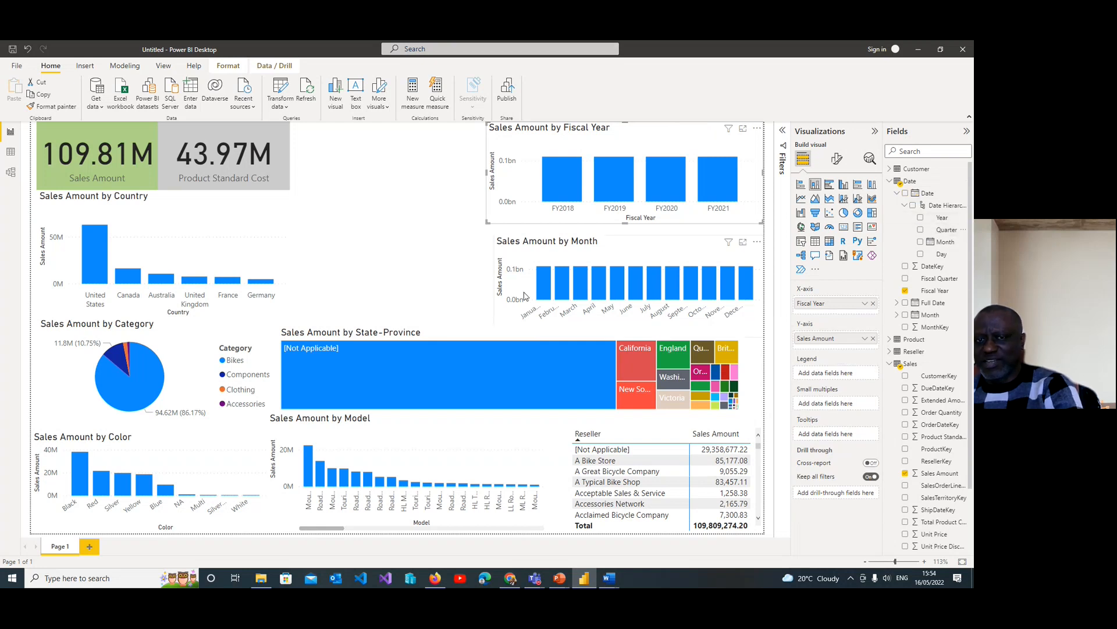
Cross-filter the report by FY2018 in the fiscal year chart and clear the selection
click(419, 201)
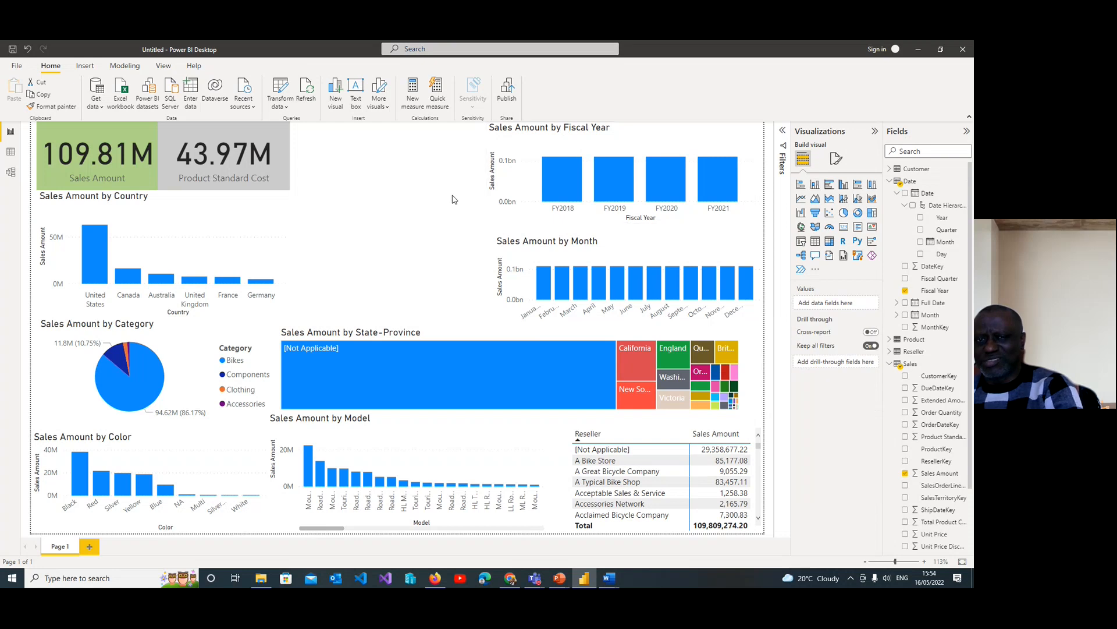
click(558, 181)
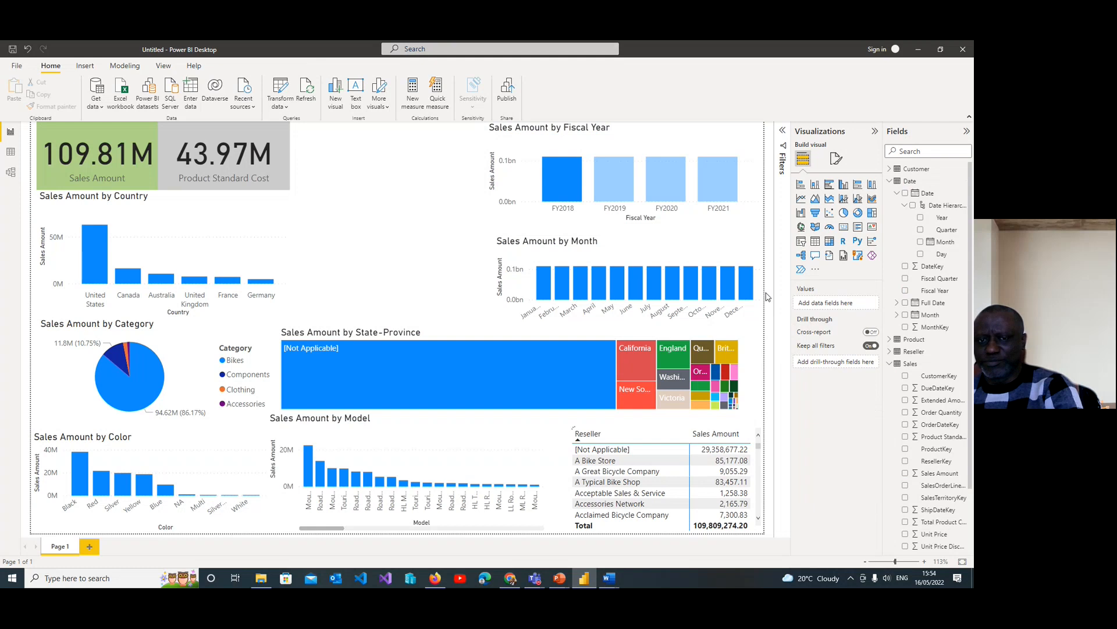
click(567, 174)
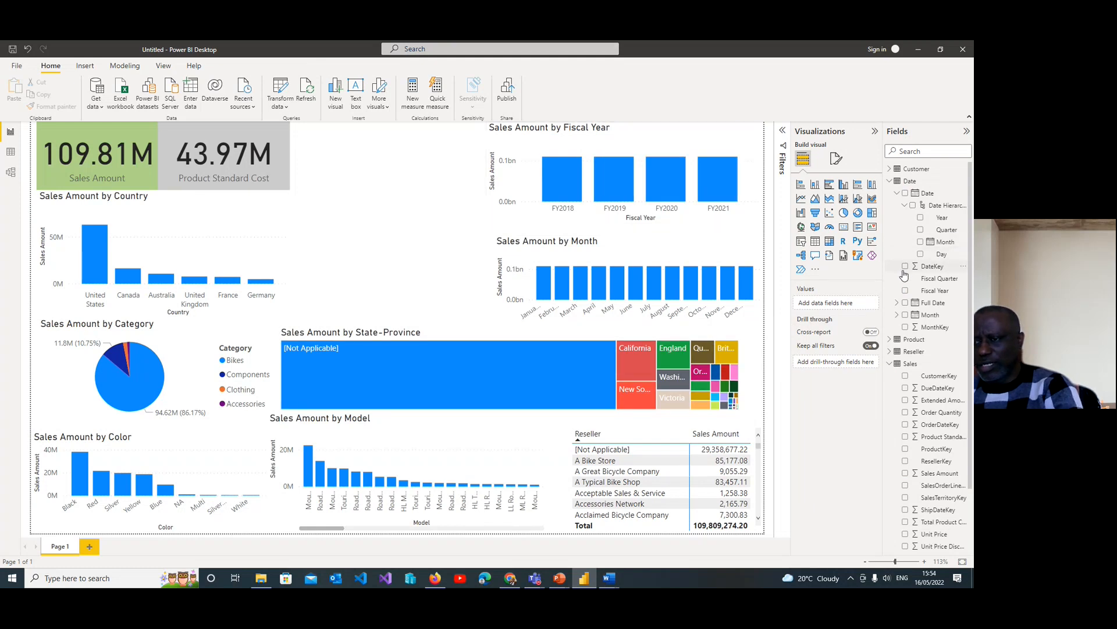
Create a visual of Sales Amount by Day from the Full Date hierarchy and convert it to a line chart
click(897, 303)
click(905, 315)
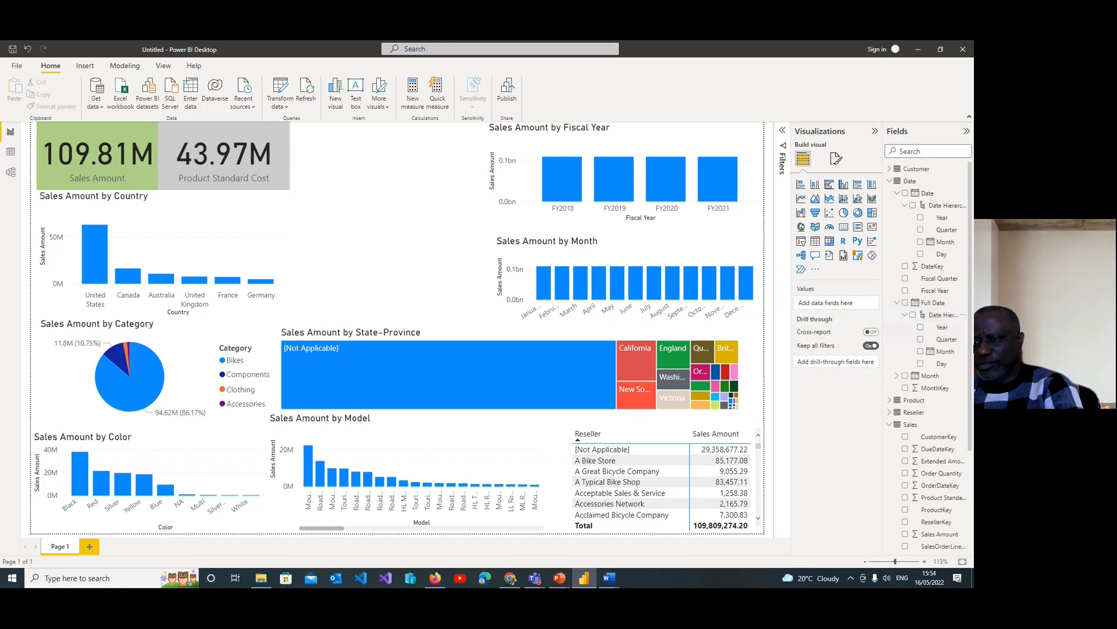
click(921, 365)
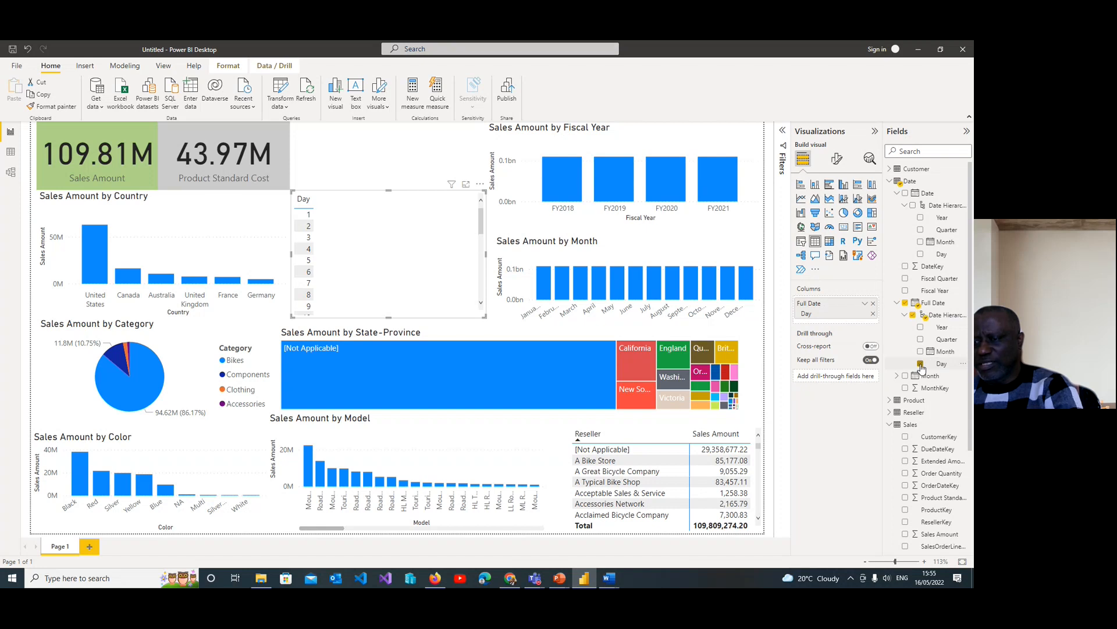
scroll(910, 470, down, 5)
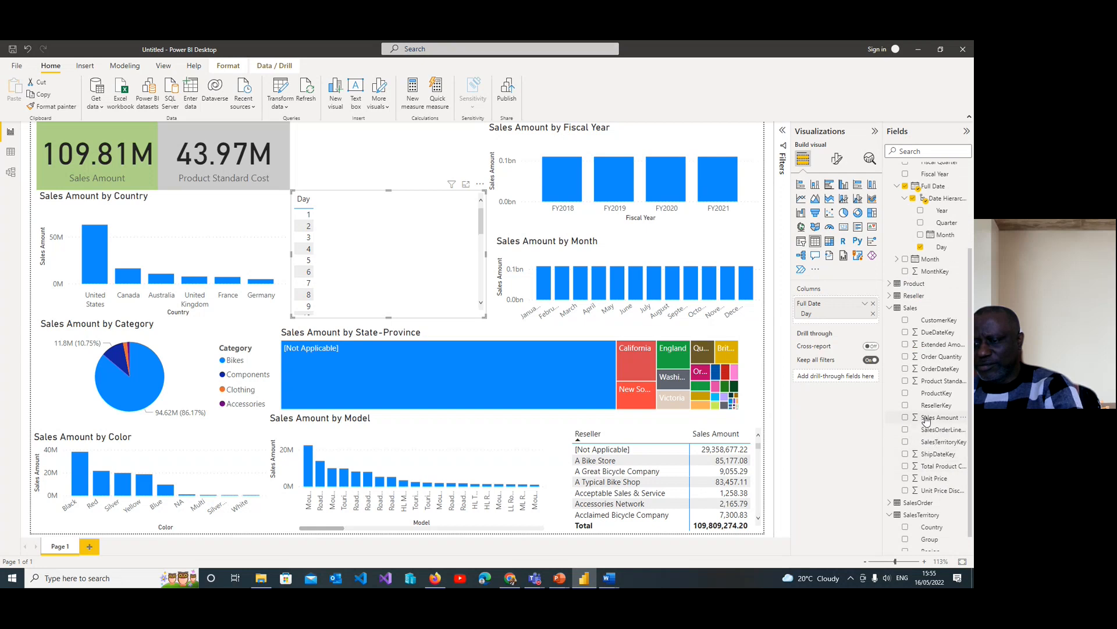
click(906, 418)
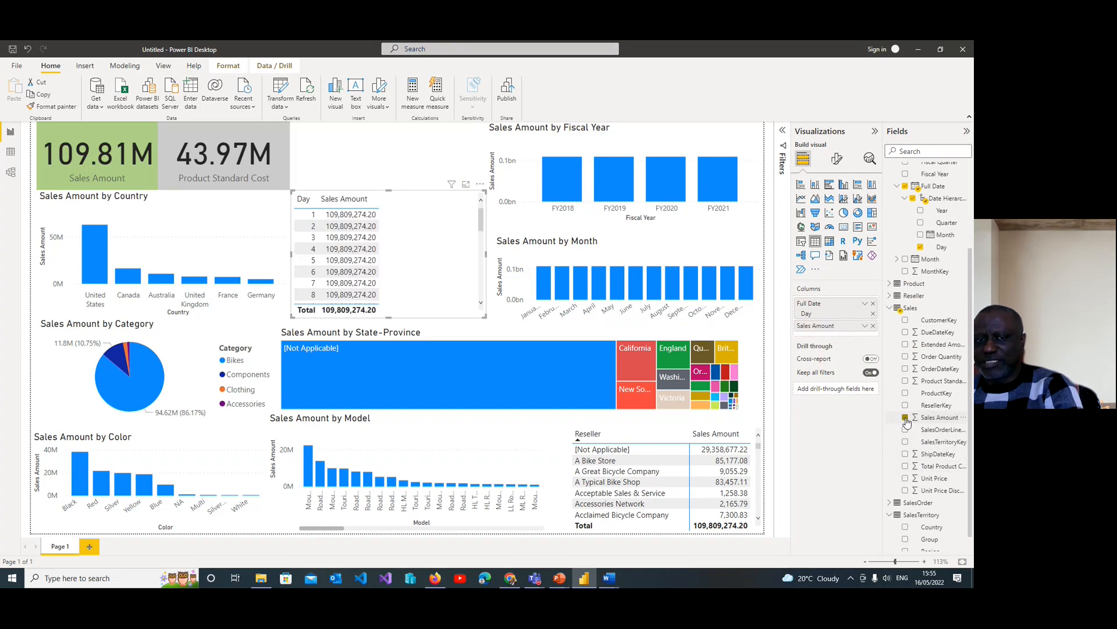
mouse_move(482, 219)
mouse_down()
mouse_move(476, 283)
mouse_move(482, 202)
mouse_up()
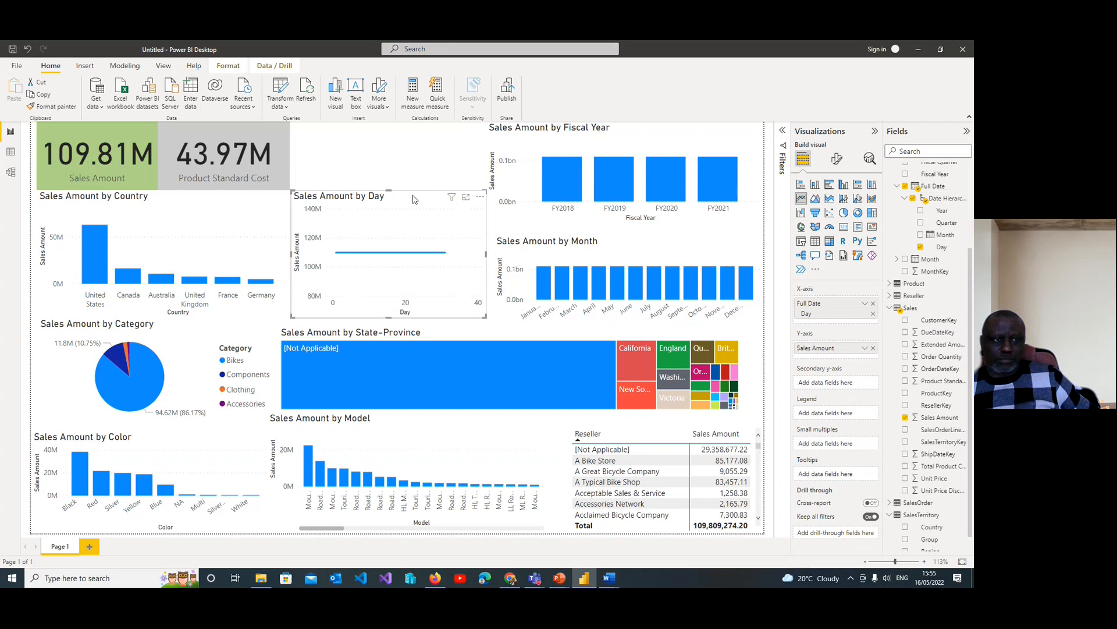
Add Product Standard Cost to the Y-axis of both the country chart and the color chart
click(247, 220)
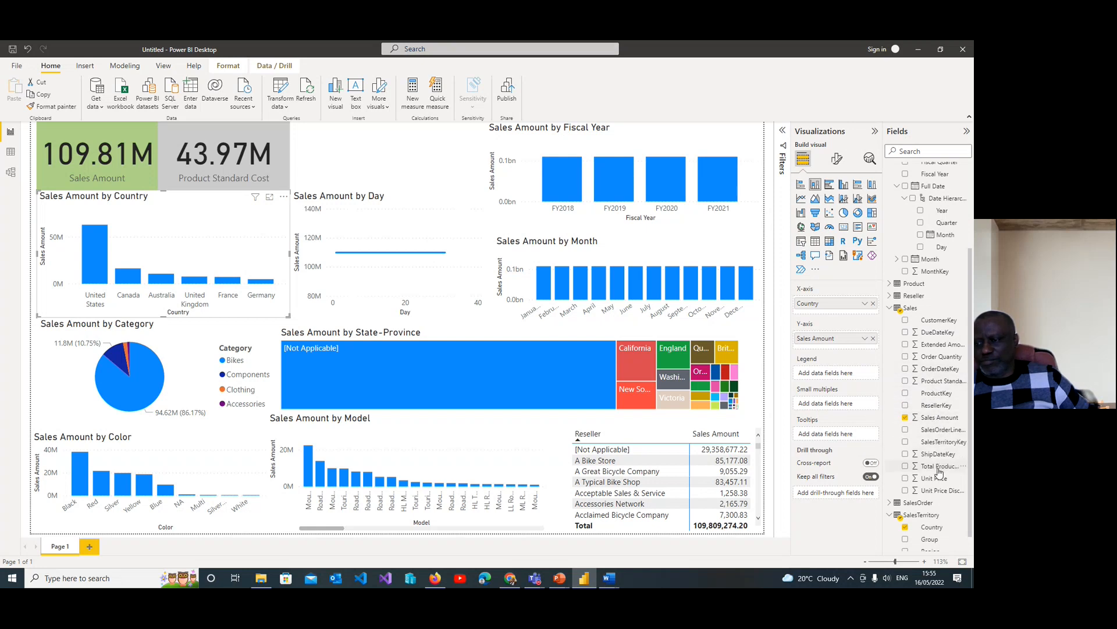
click(905, 383)
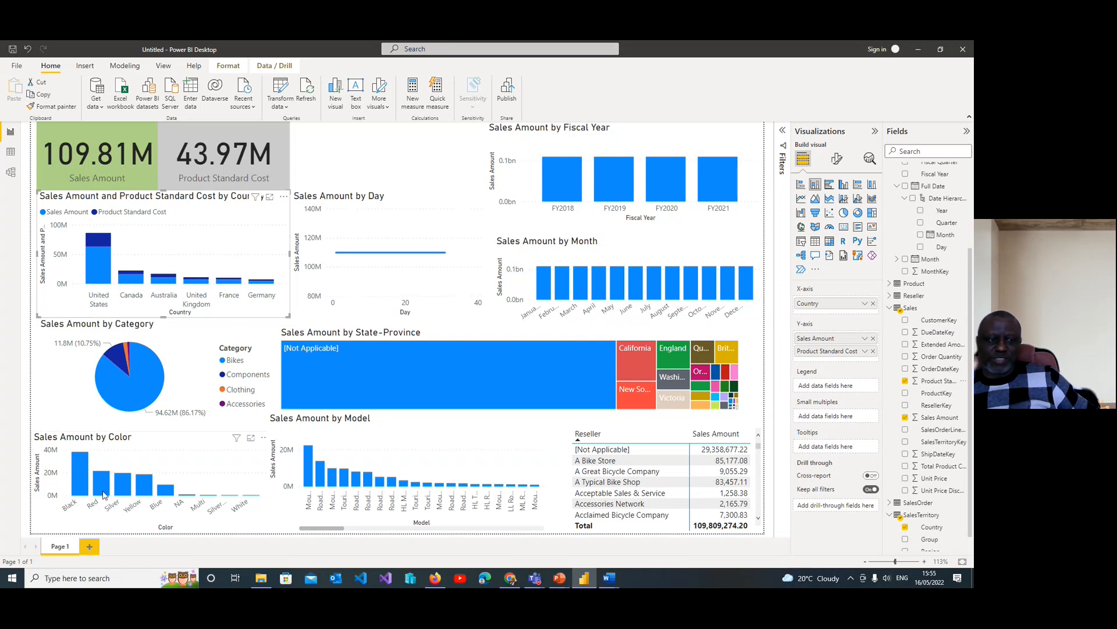
click(172, 444)
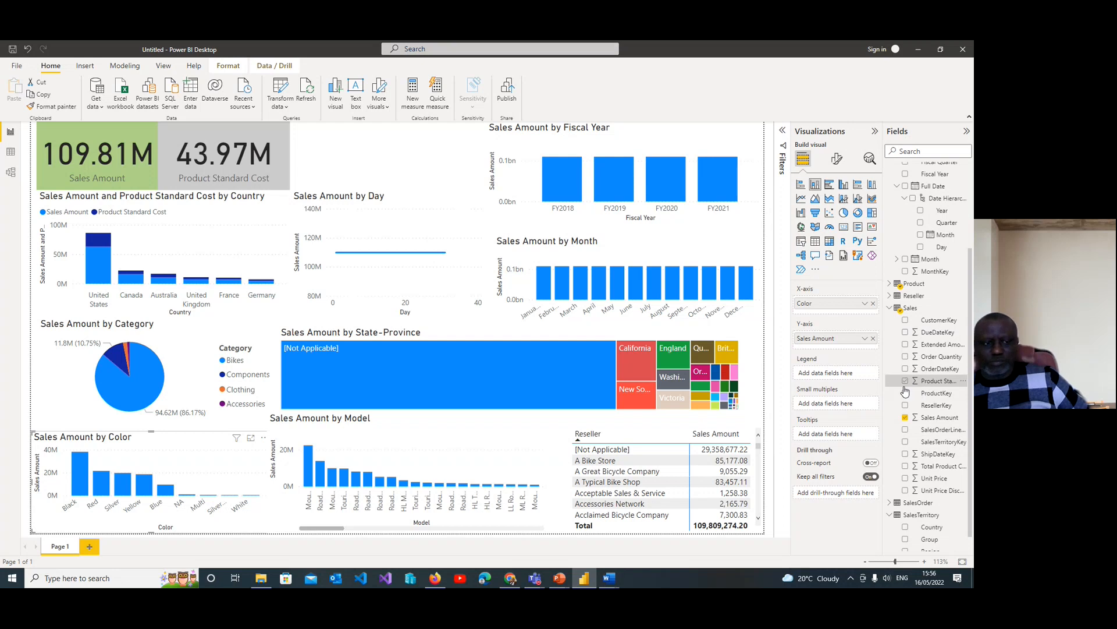
click(905, 380)
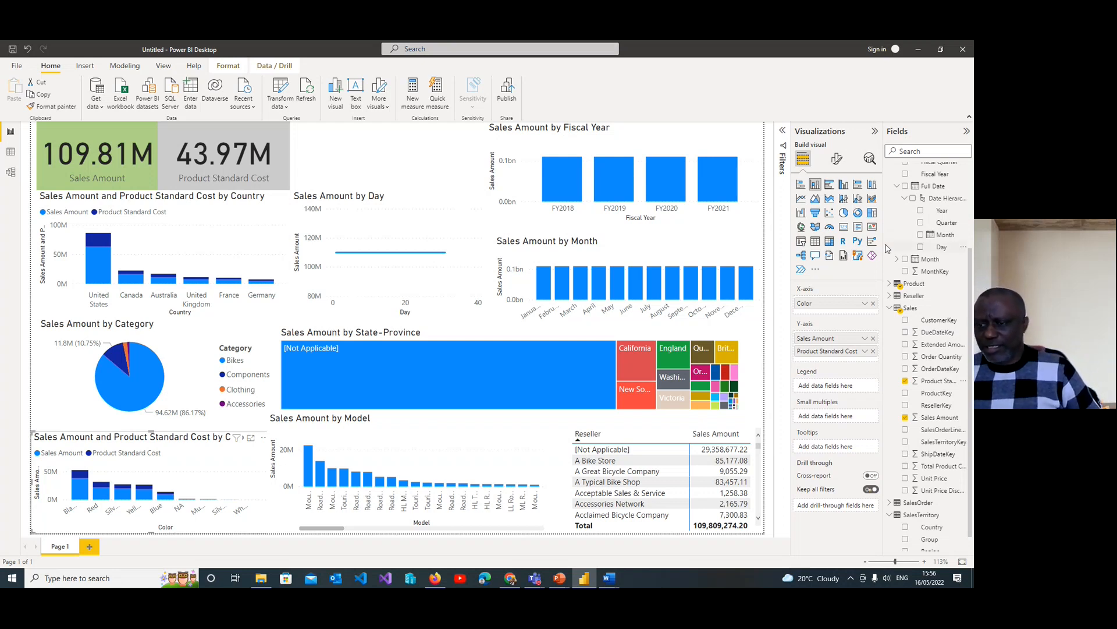
Collapse the Full Date and Date fields and the Date, Sales and SalesTerritory tables in the field list
click(897, 187)
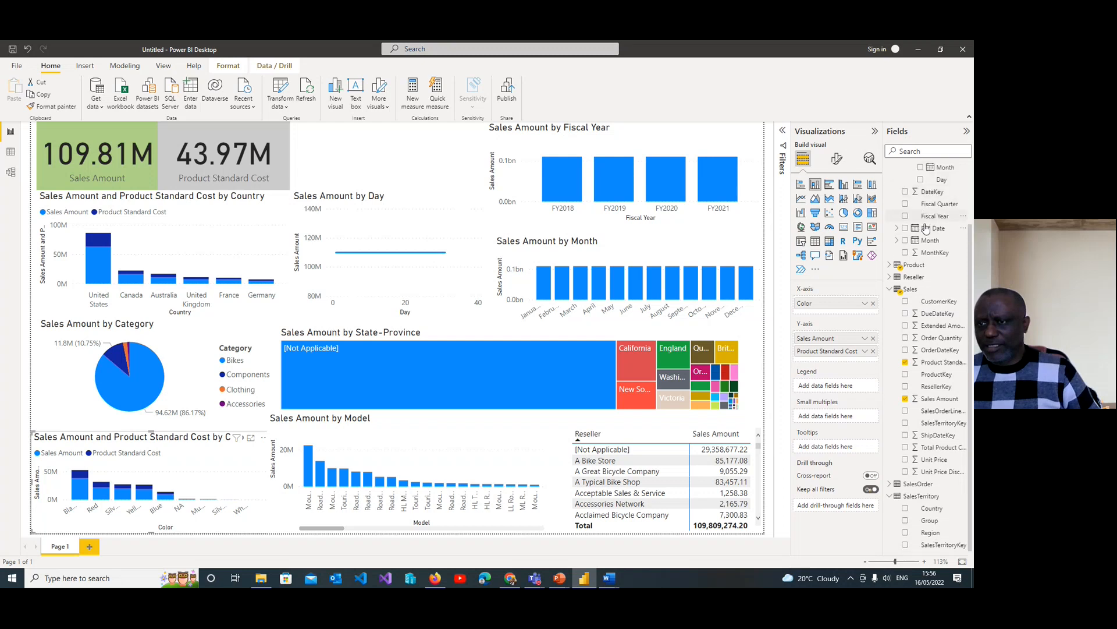
scroll(923, 268, up, 2)
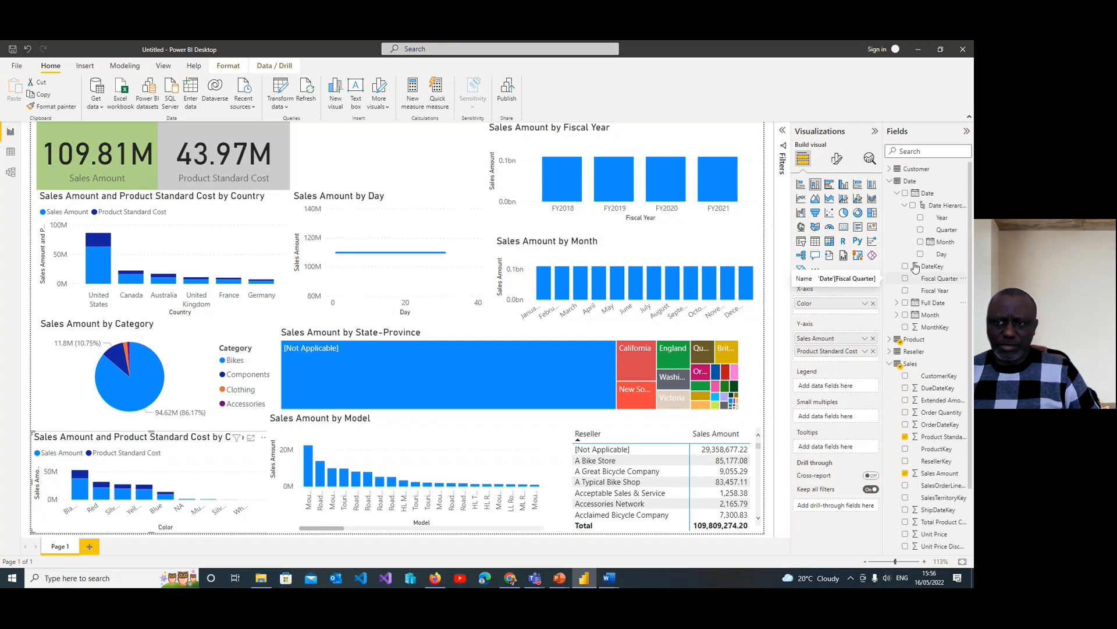
click(905, 205)
click(899, 194)
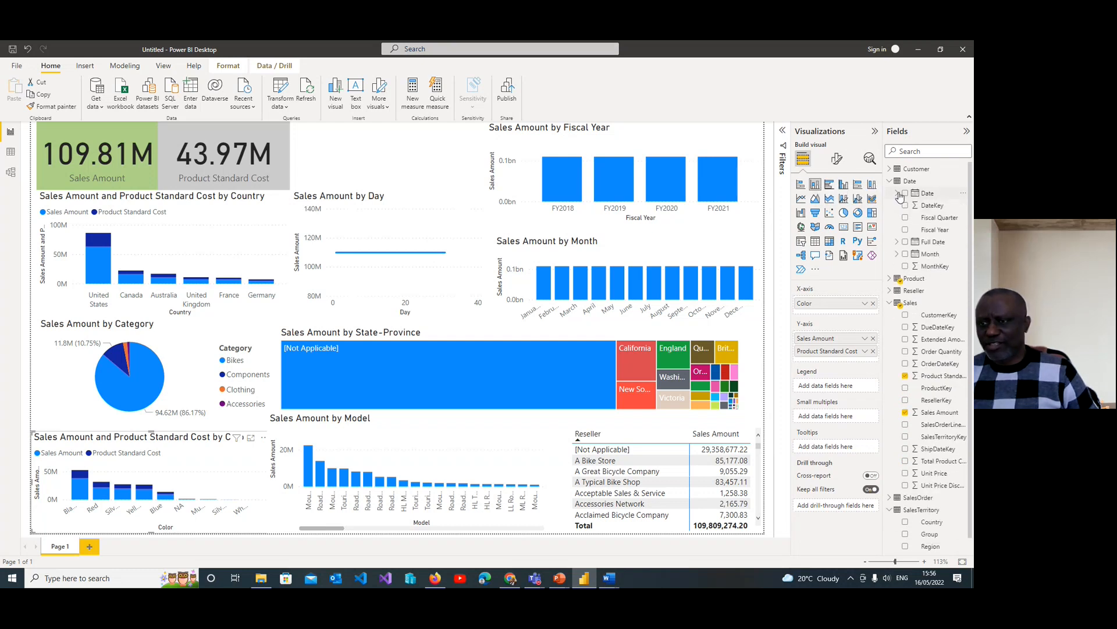
click(891, 181)
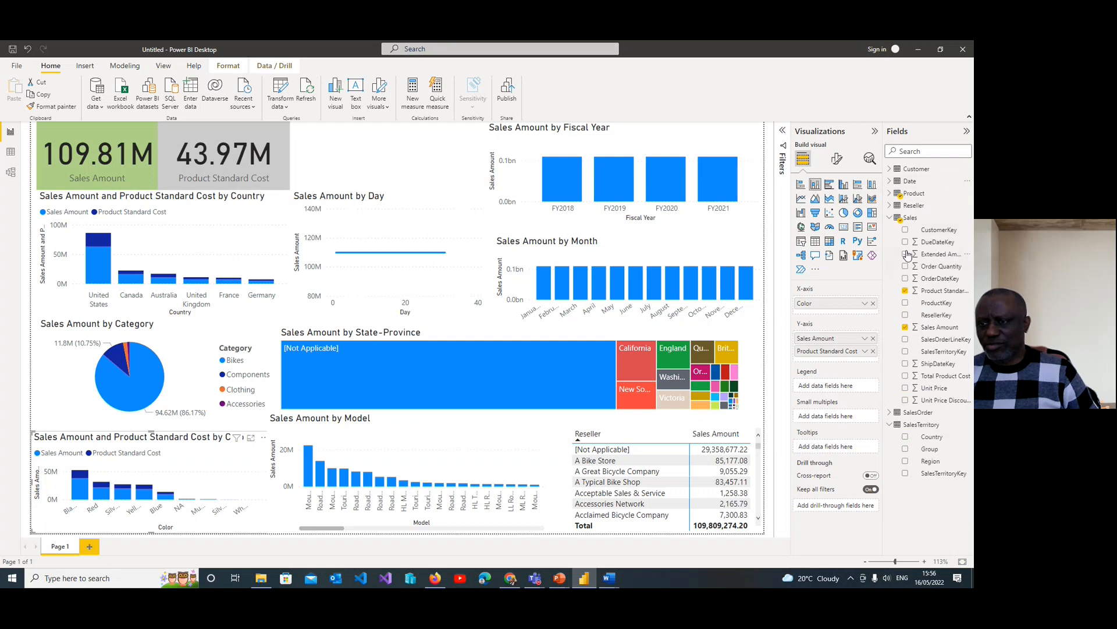
click(891, 219)
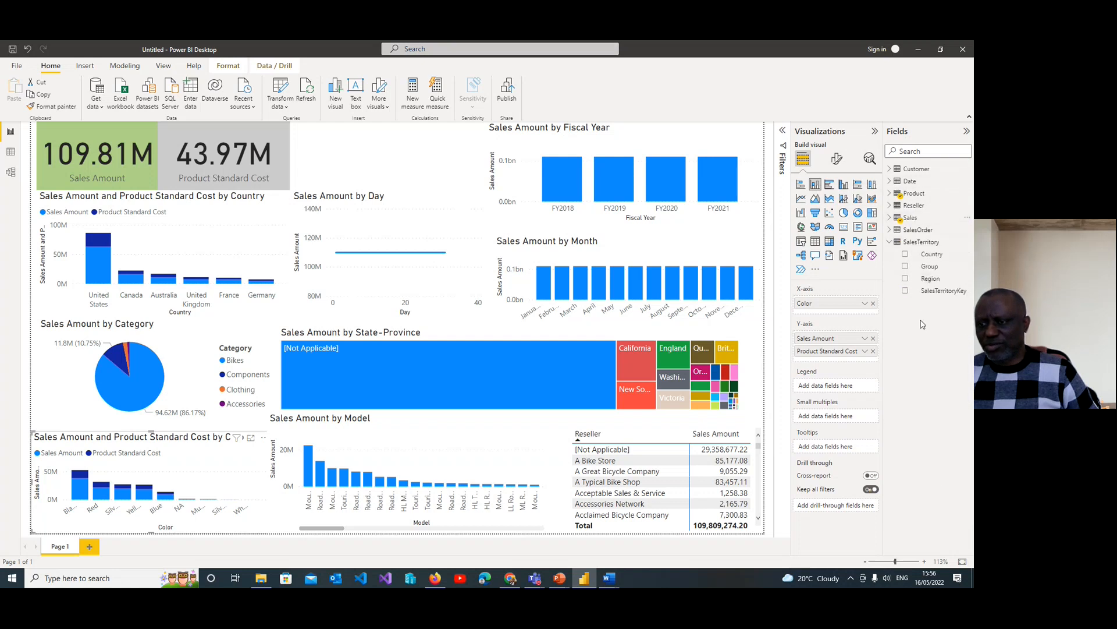
click(892, 243)
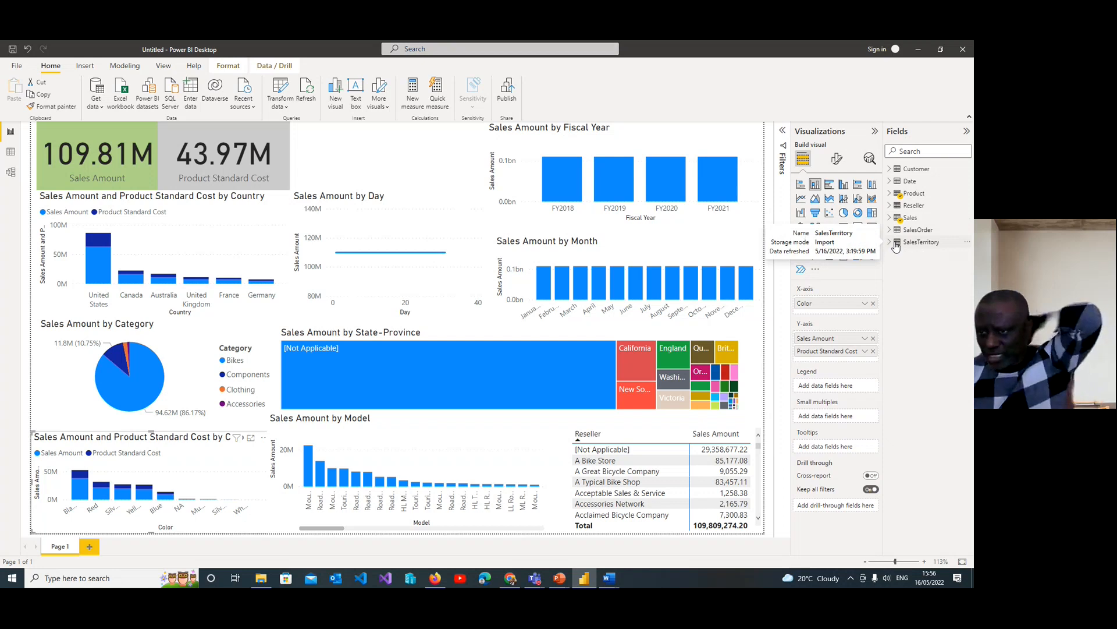
Try splitting the color chart into small multiples by the Customer table's Country-Region field, then remove the field
click(891, 171)
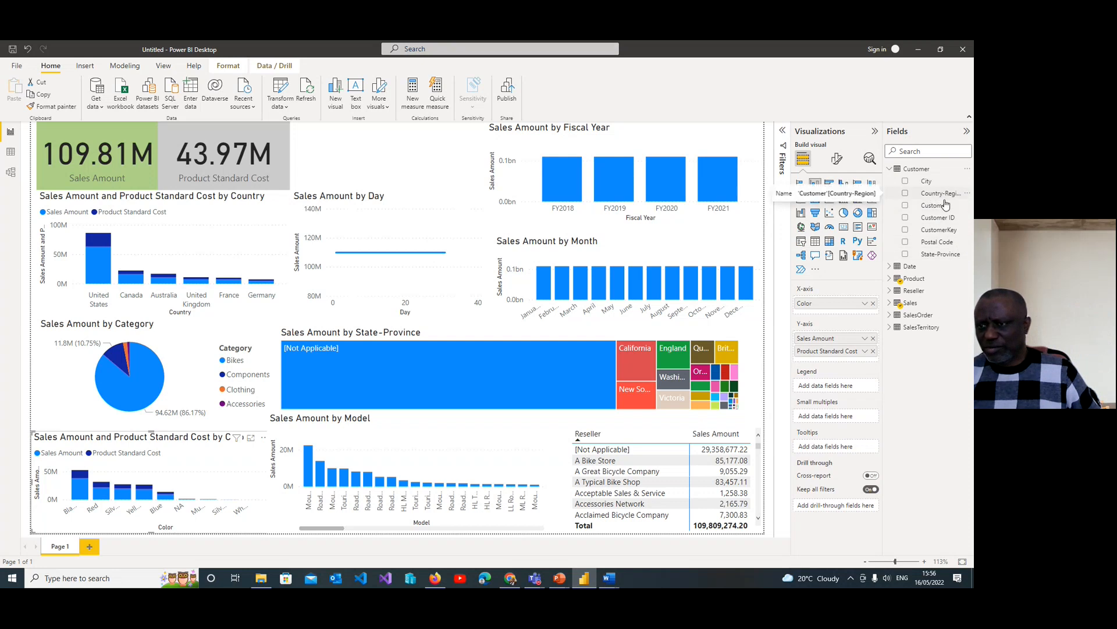
click(905, 196)
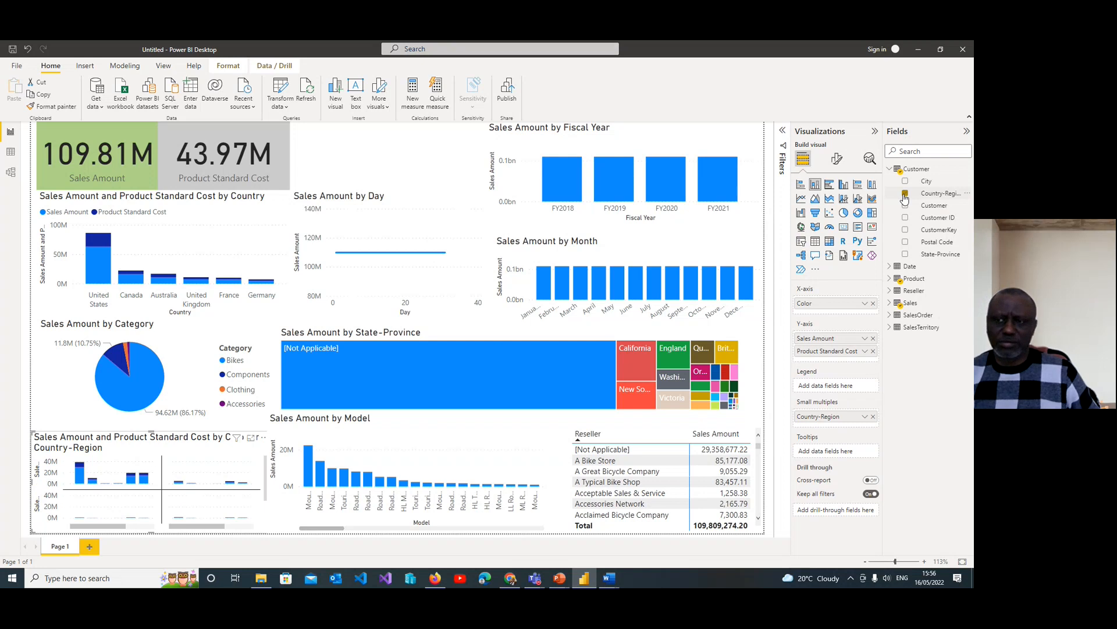
click(905, 195)
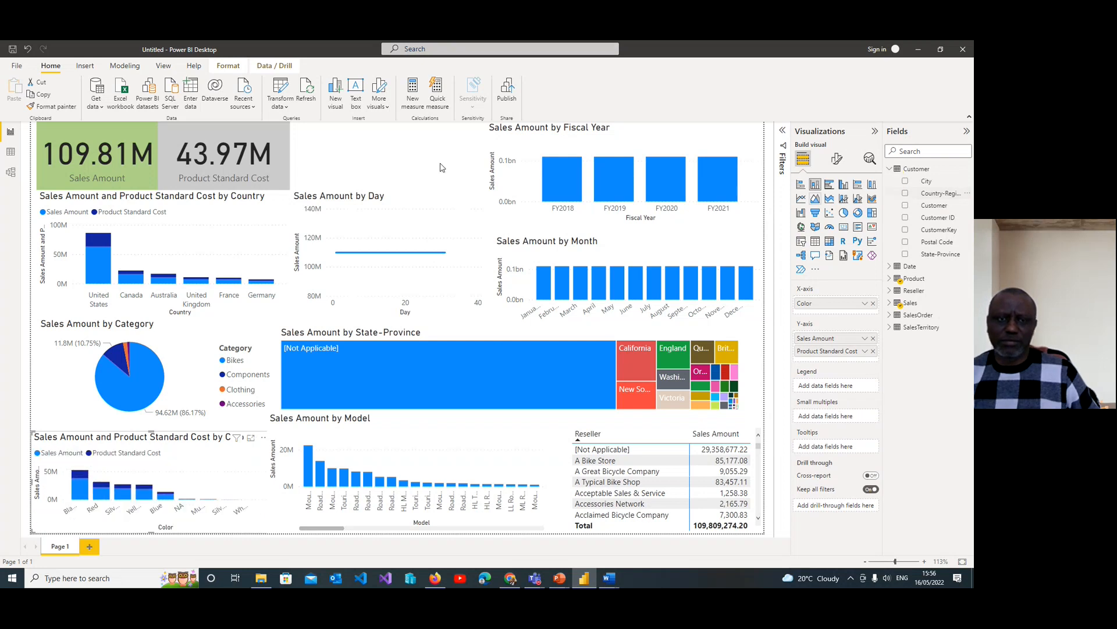
Insert a column chart of Sales Amount by the Customer table's City, placed between the cards and the fiscal year chart
click(348, 138)
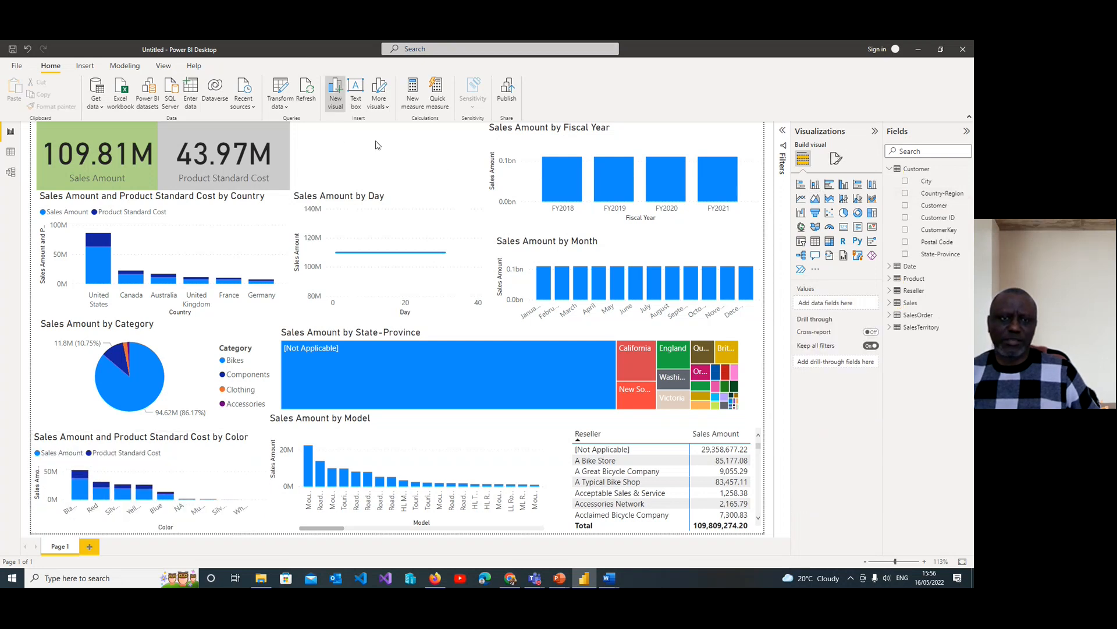
click(336, 92)
drag(202, 211, 358, 165)
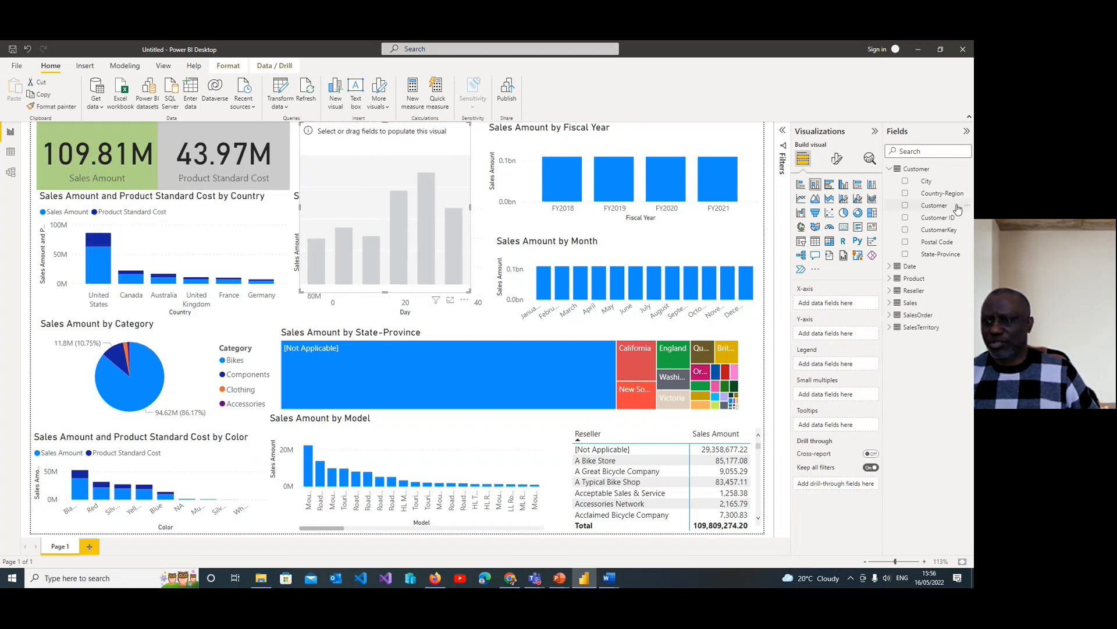
click(905, 181)
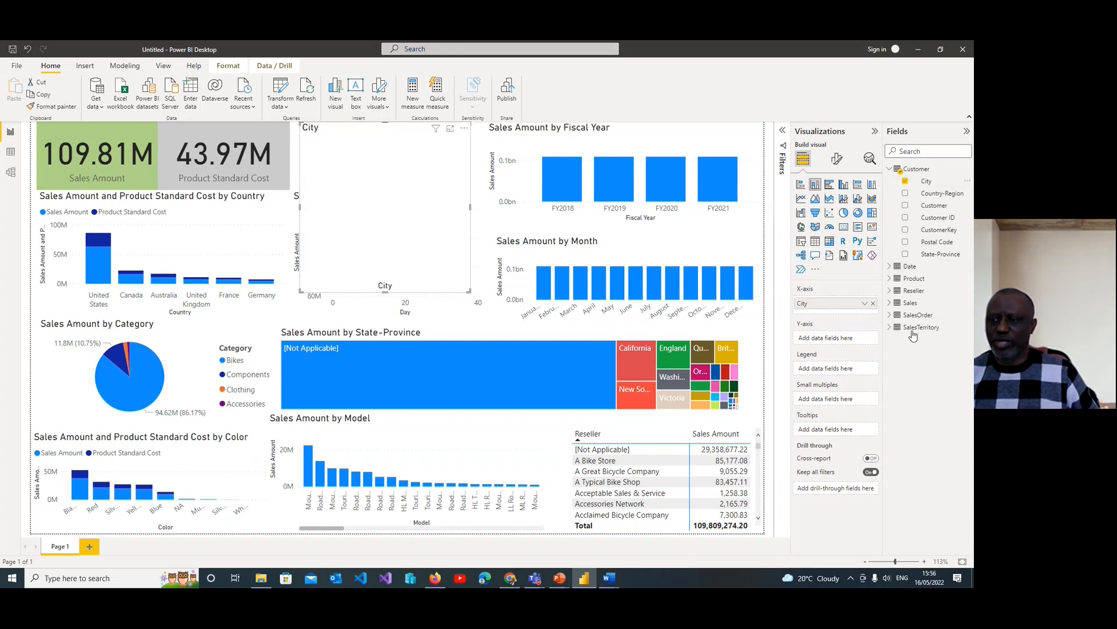
click(892, 304)
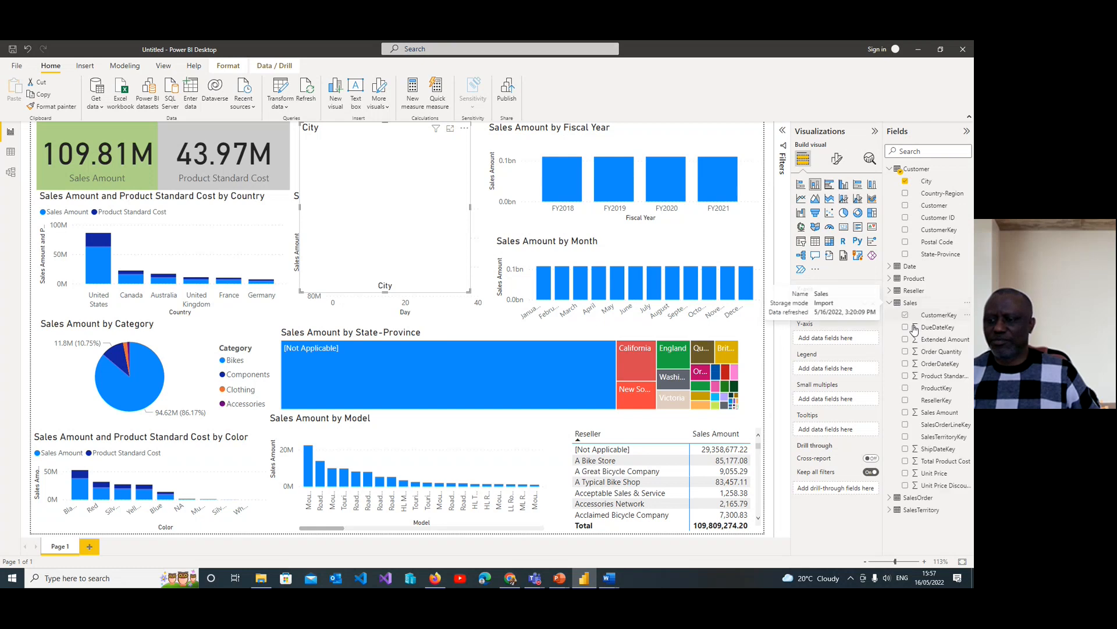
click(889, 510)
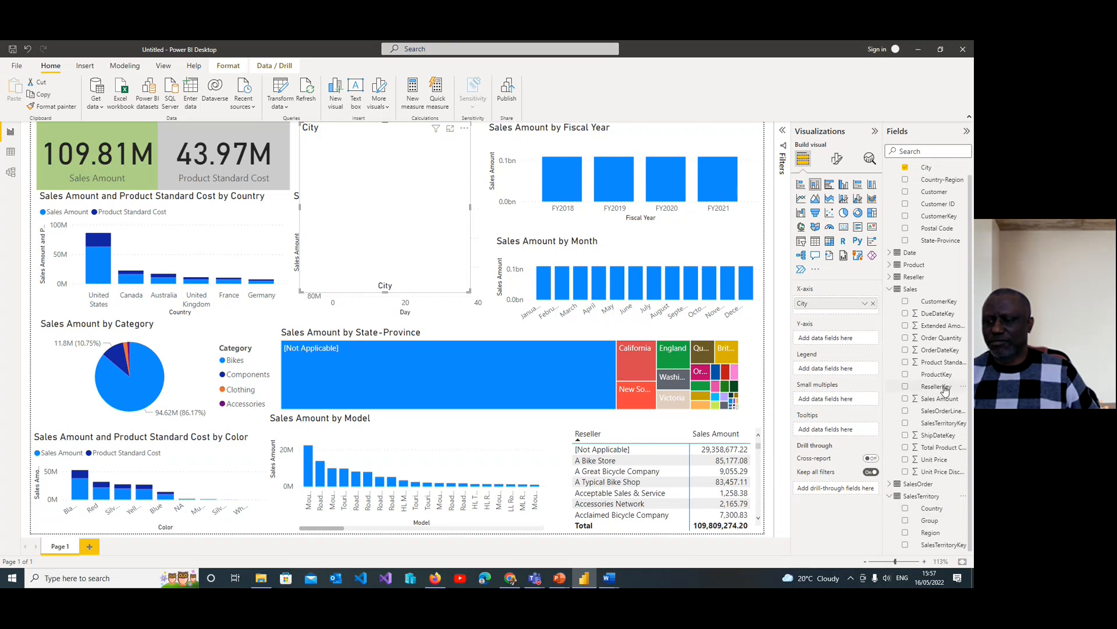
click(906, 399)
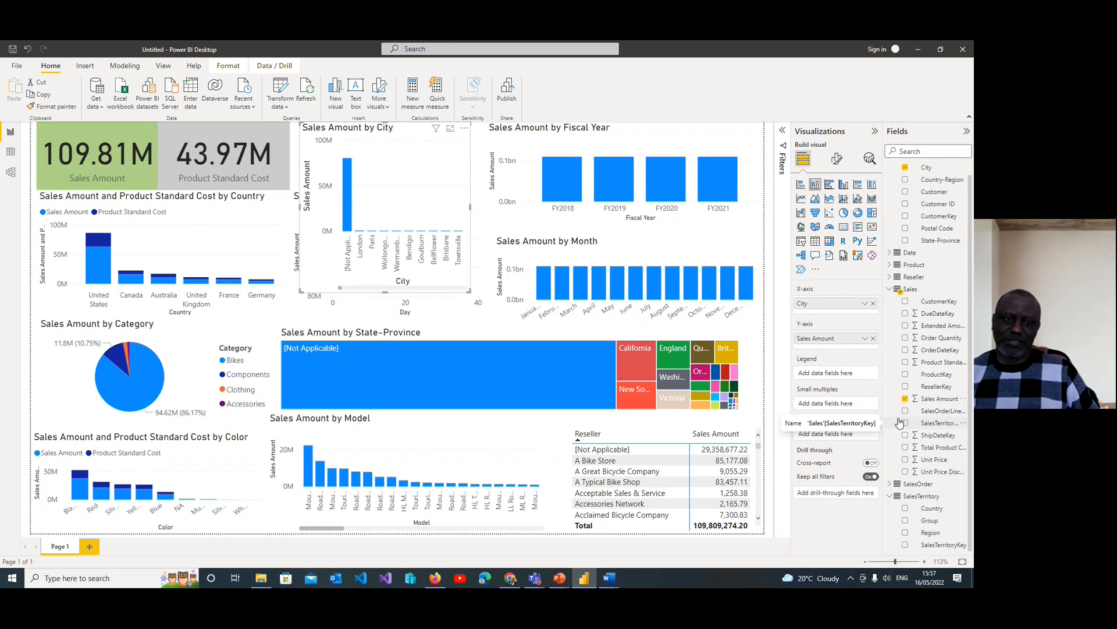
Shorten the Sales Amount by City chart so it fits above the day chart, and widen it slightly toward the fiscal year chart
drag(343, 293, 432, 194)
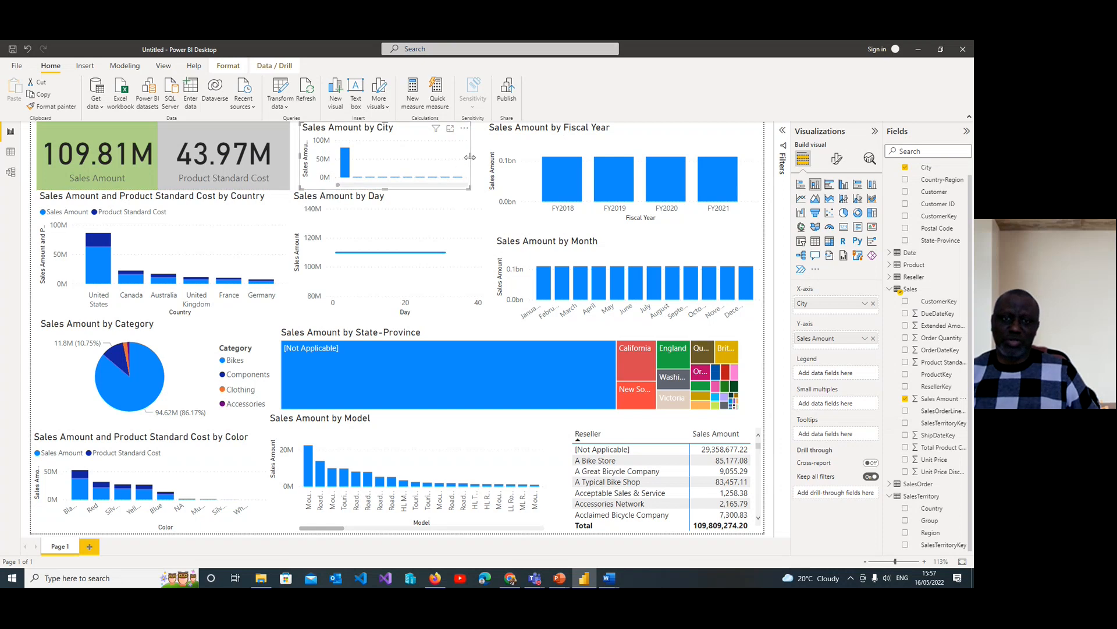
drag(471, 156, 477, 157)
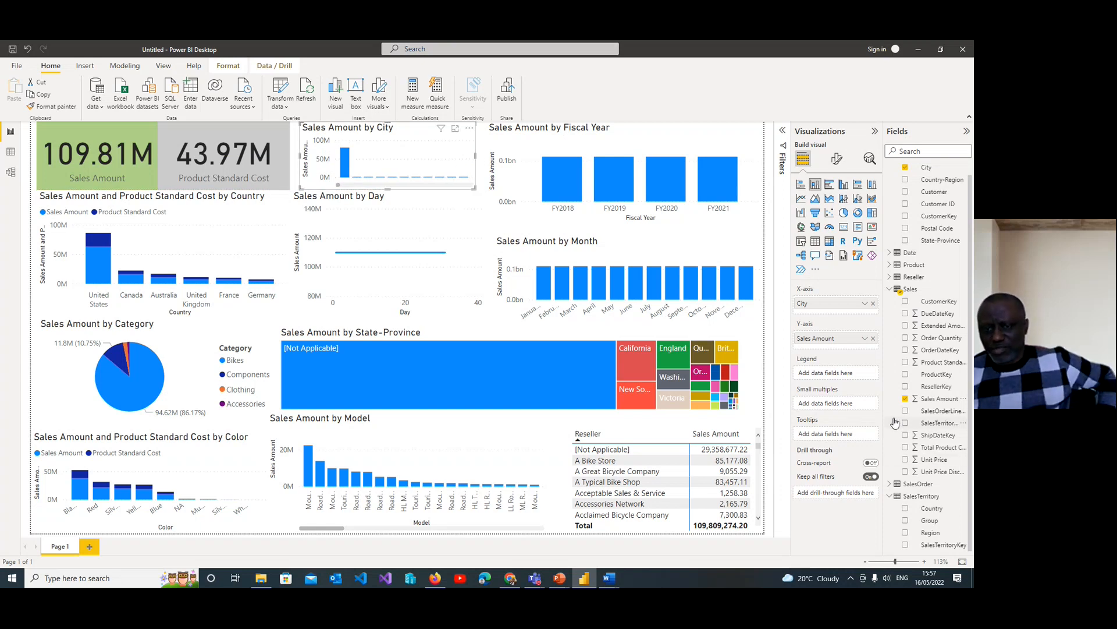
click(669, 246)
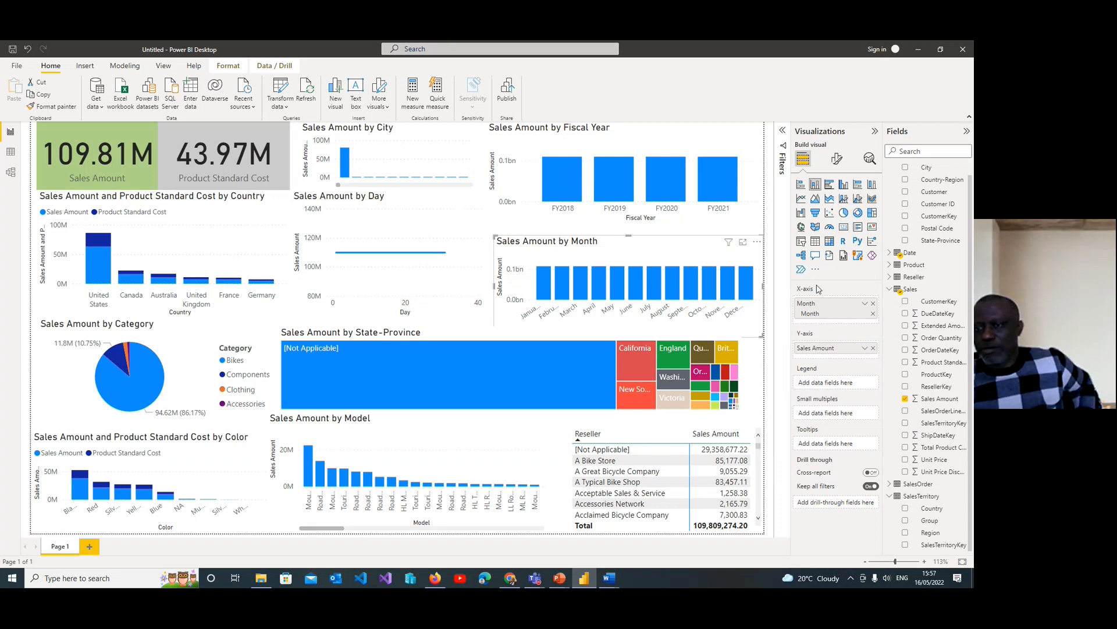
click(838, 161)
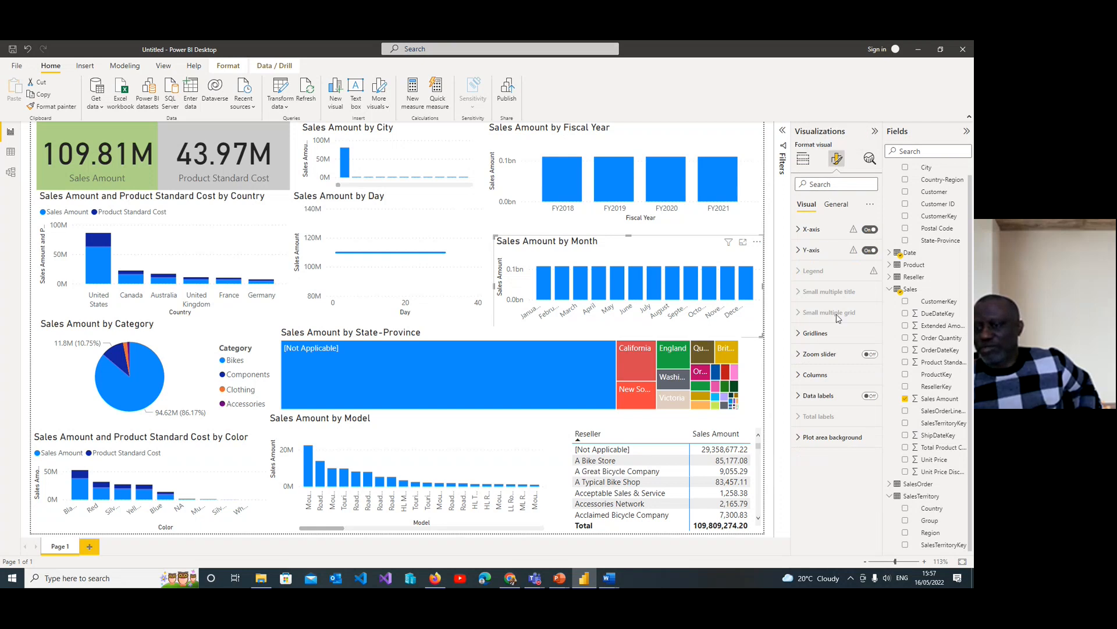
click(799, 230)
click(799, 231)
click(799, 230)
click(799, 231)
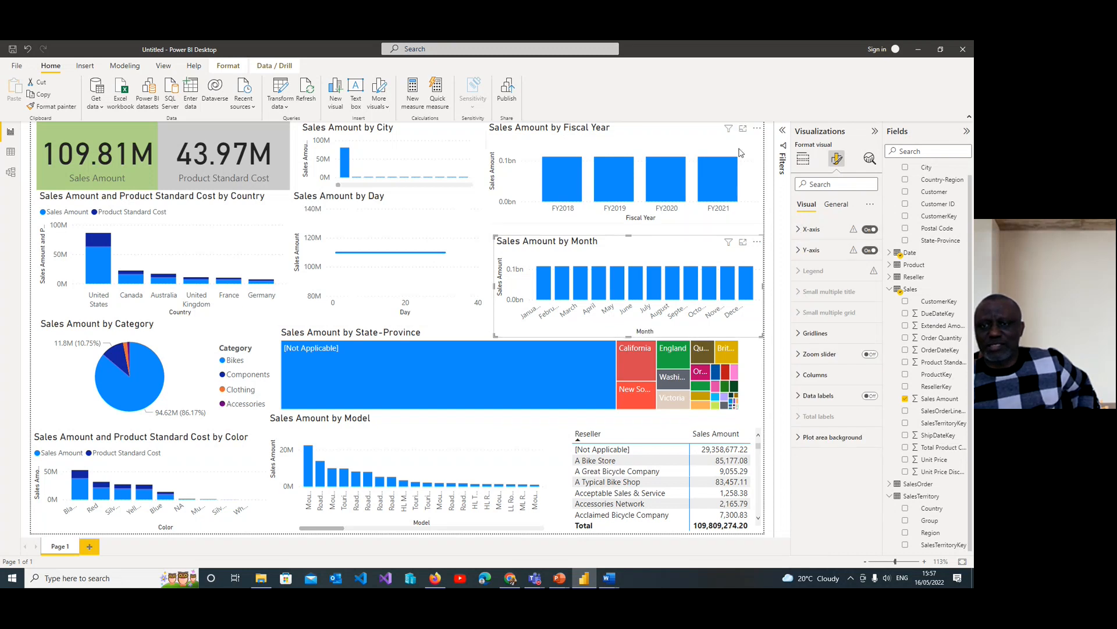
click(506, 139)
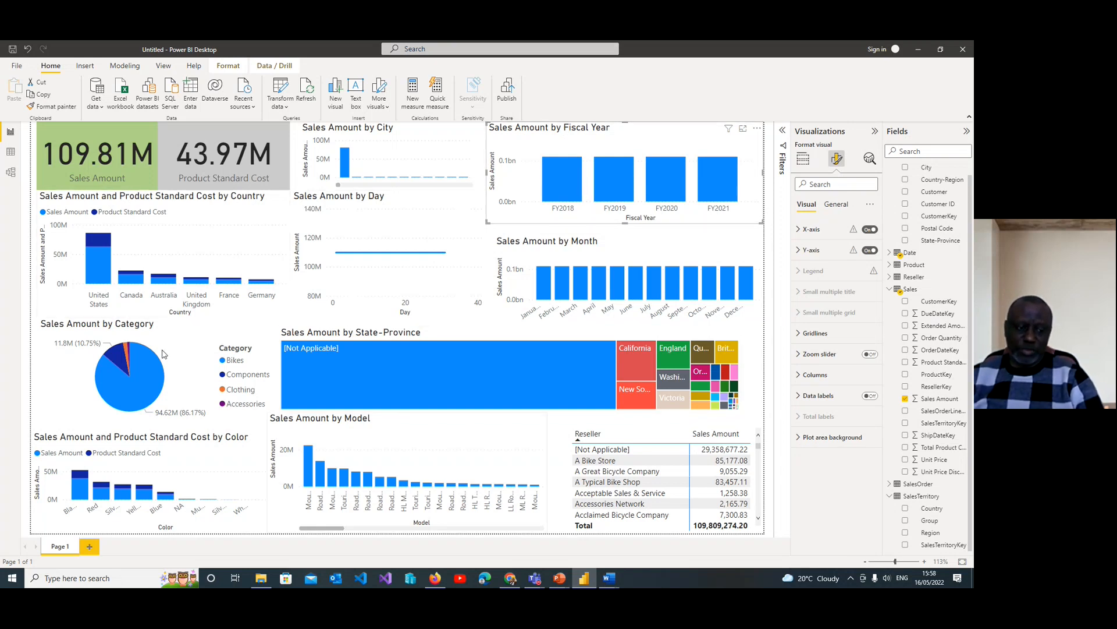
Rename report Page 1 as Sales Dashboard and add a second page named Finance Dashboard
text(S)
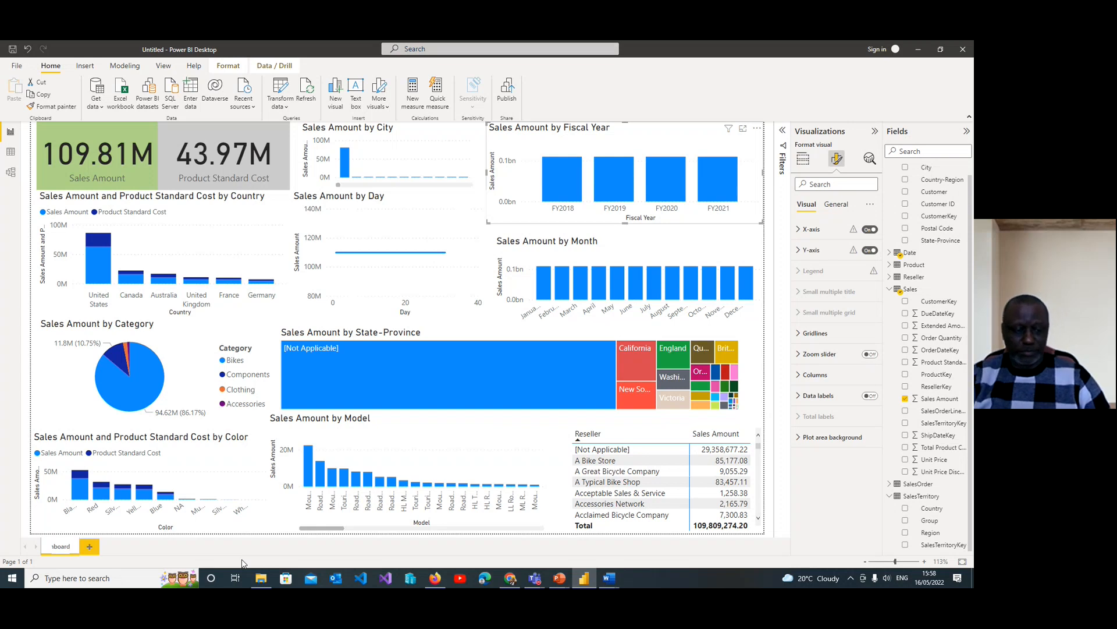
key(Return)
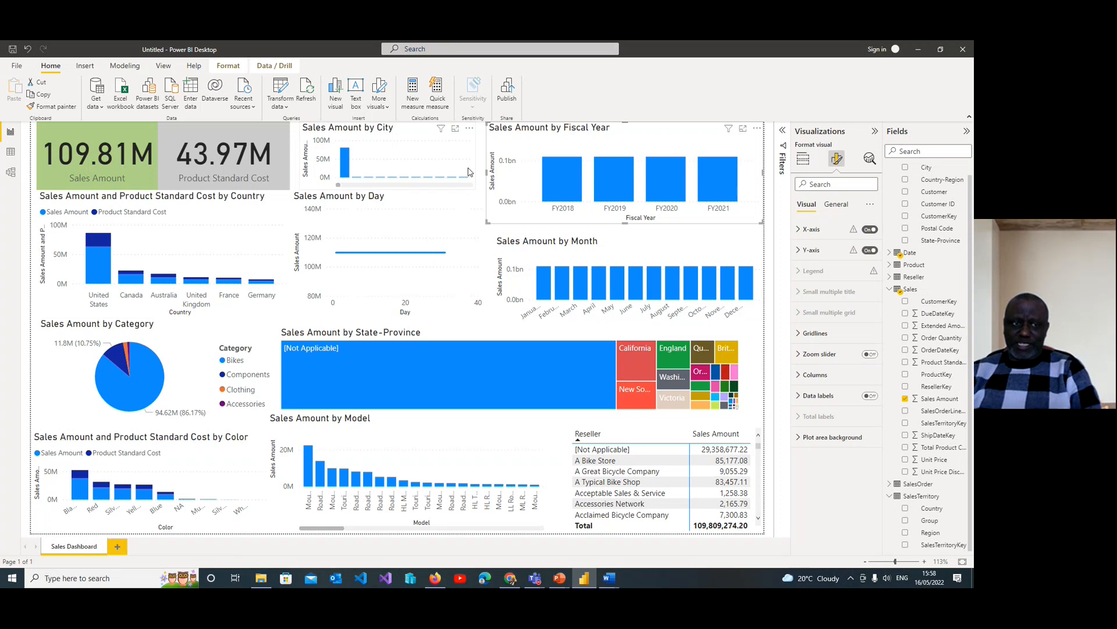
click(118, 547)
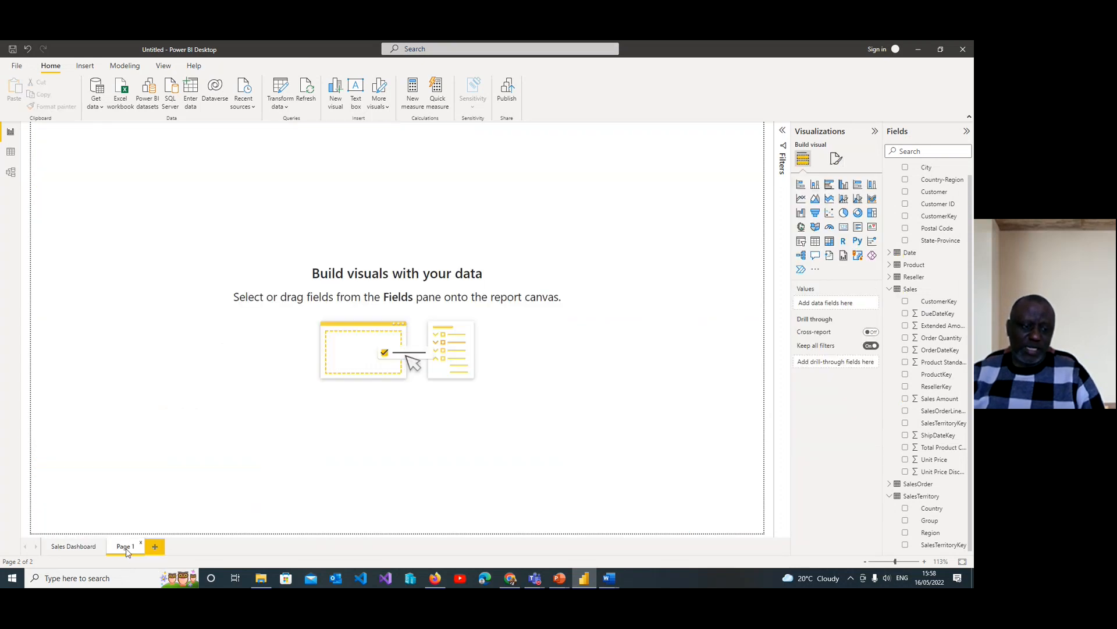
text(Fi)
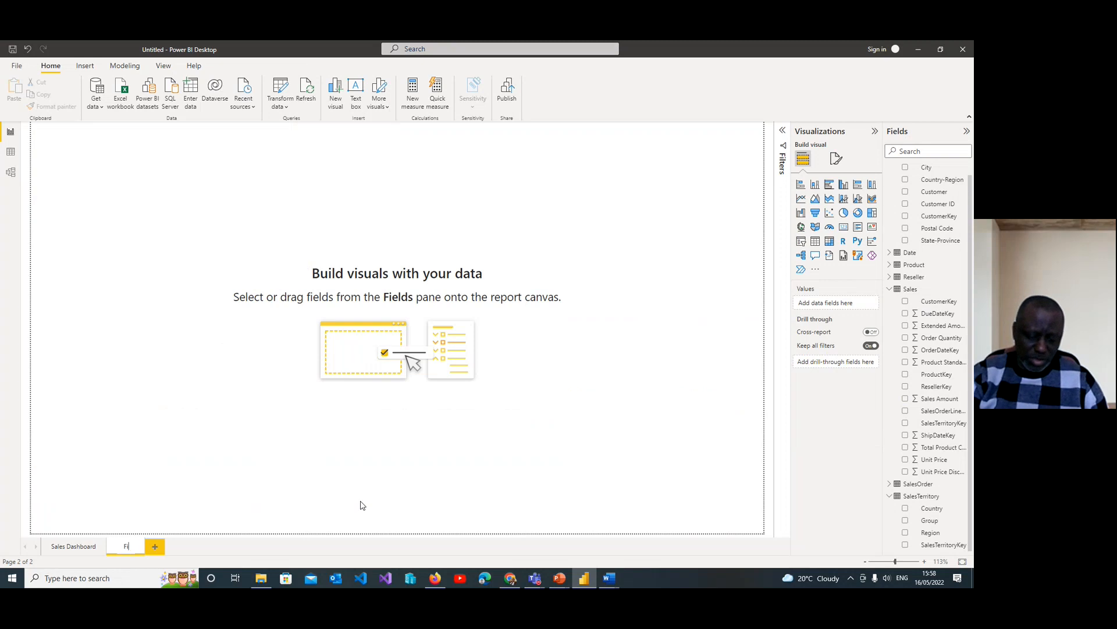
text(nance D)
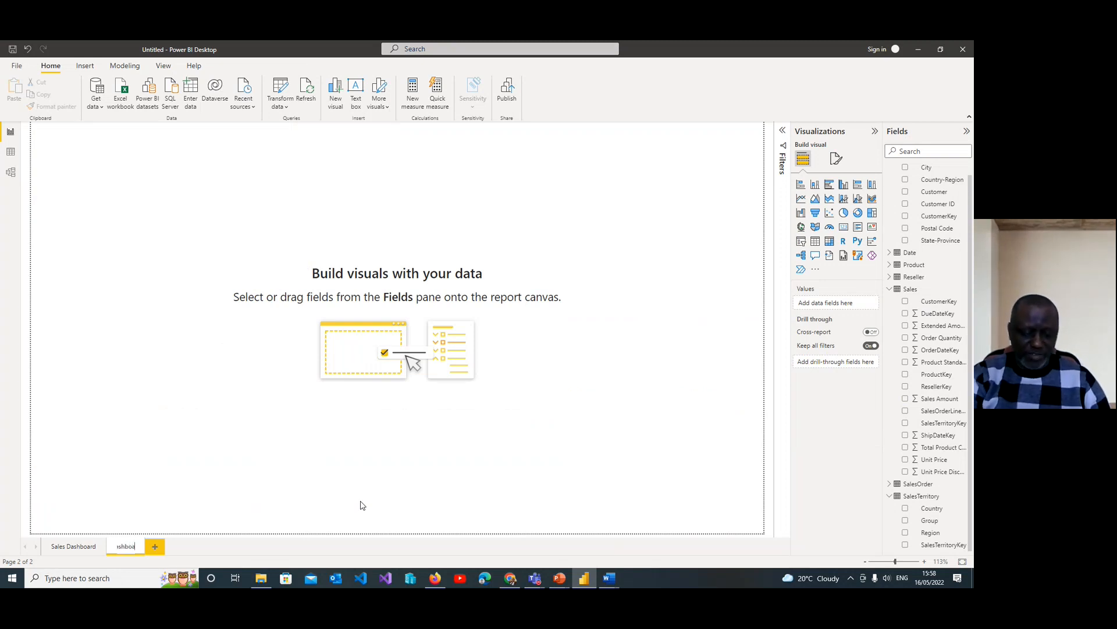
text(ashboard)
key(Return)
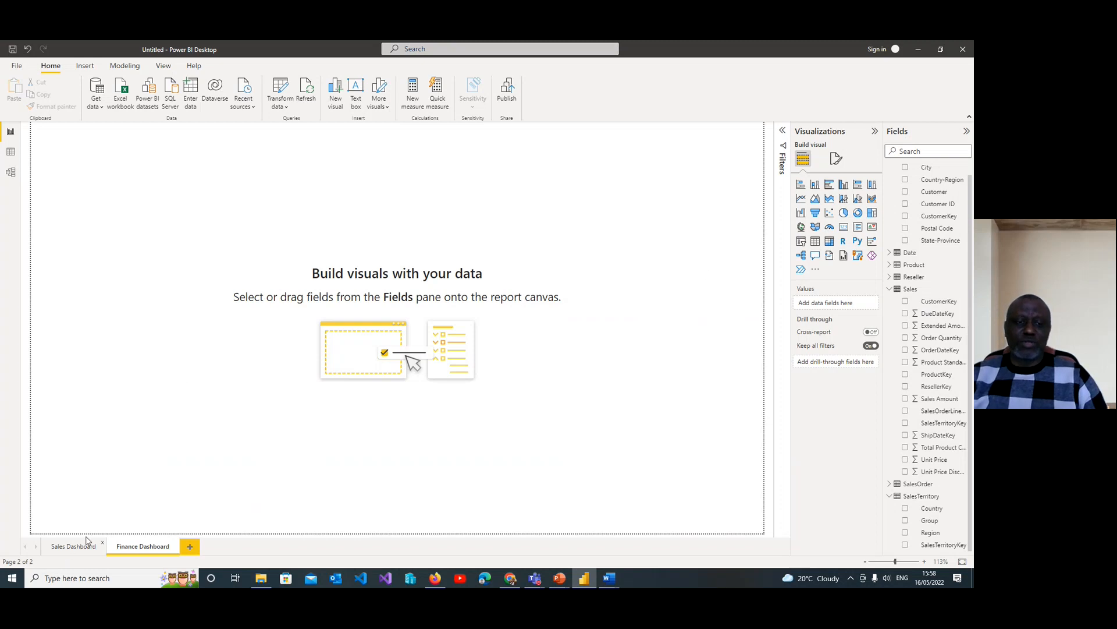
Return to the Sales Dashboard page, and switch to the Course 1 module 4 presentation in PowerPoint
key(ctrl+Page_Up)
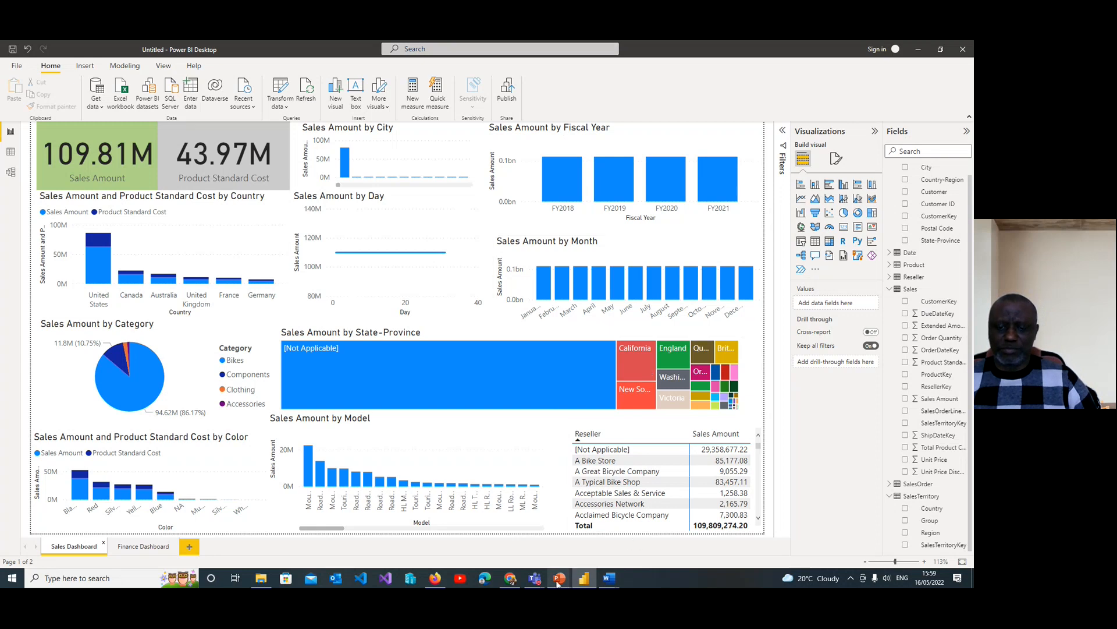
mouse_move(559, 578)
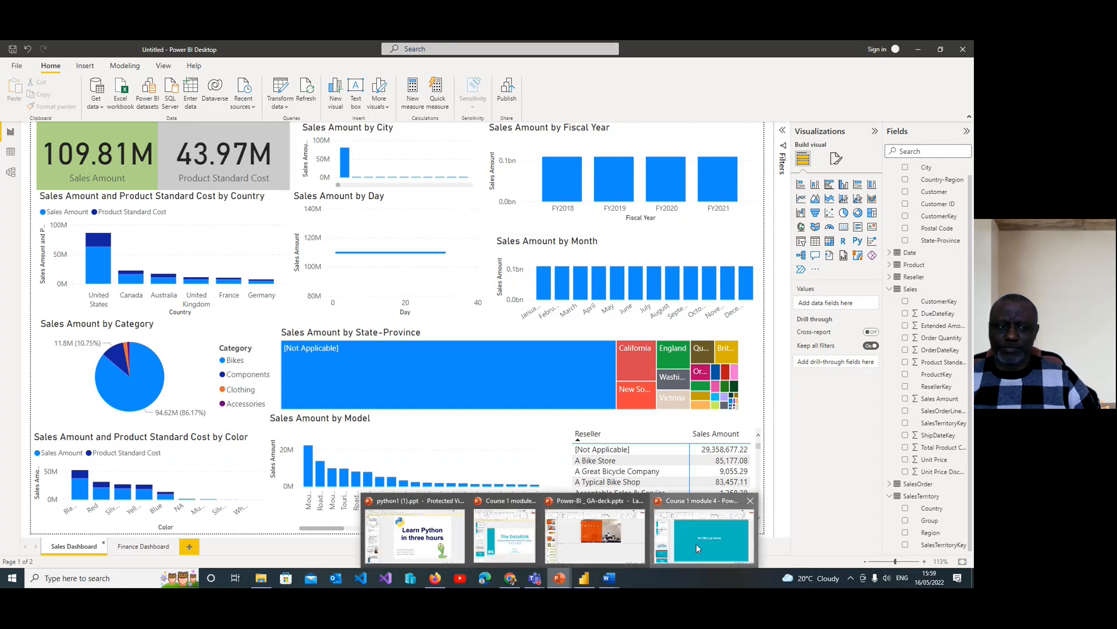
click(696, 544)
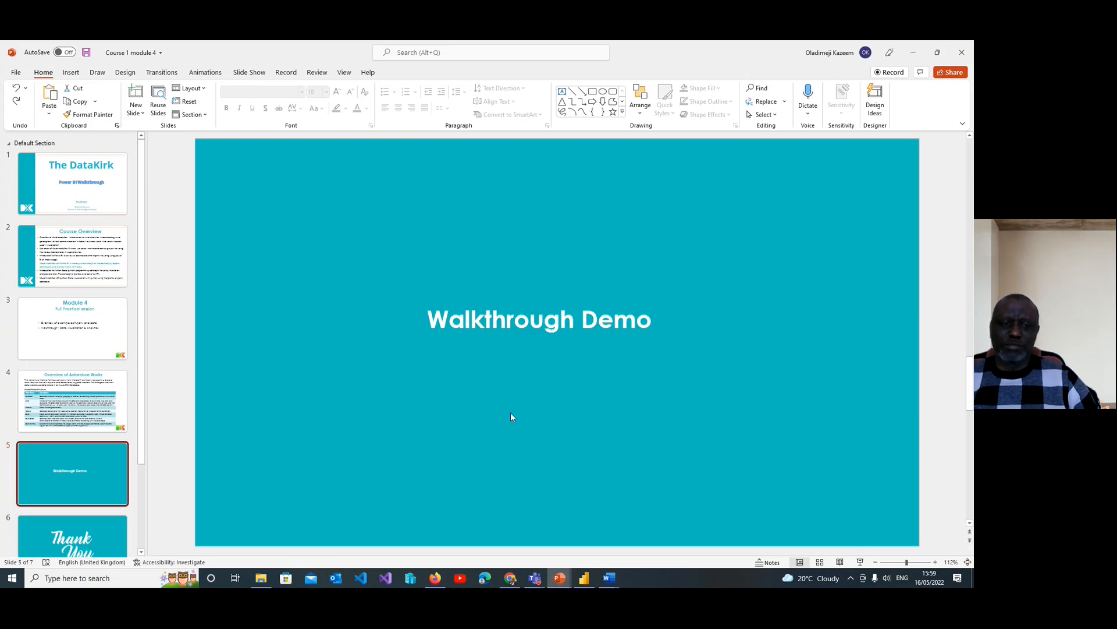